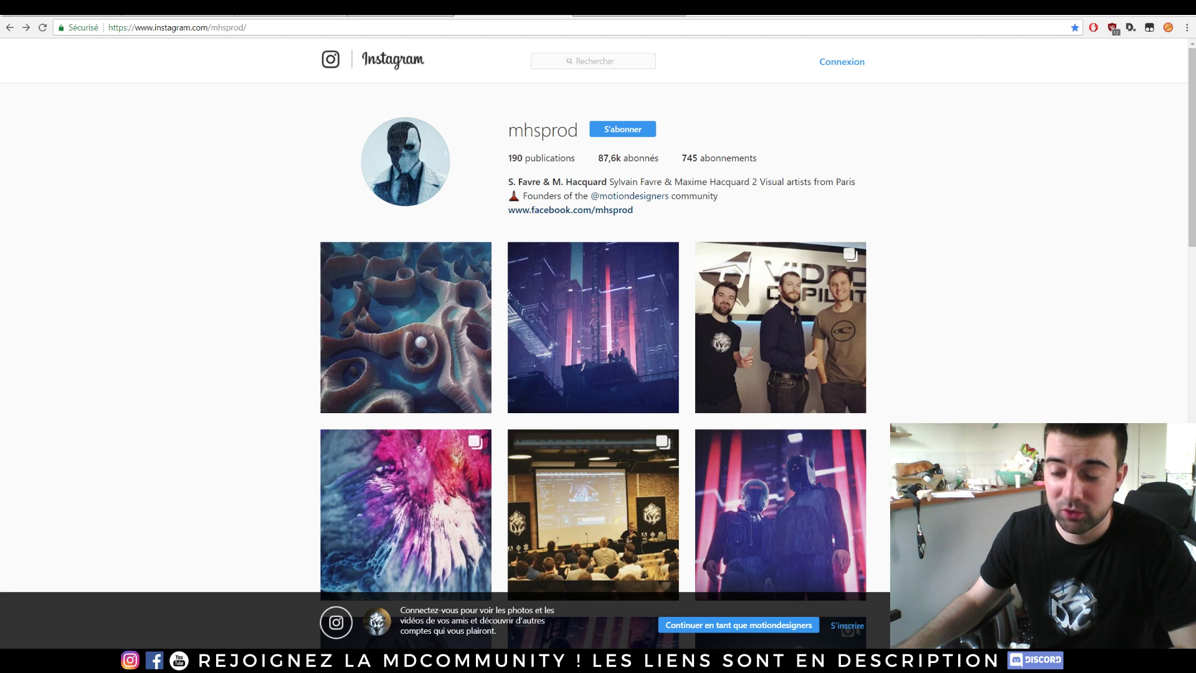
Open the Video Copilot group photo post on the mhsprod Instagram profile, view its second picture and close the post
{"action": "left_click", "coordinate": [778, 327]}
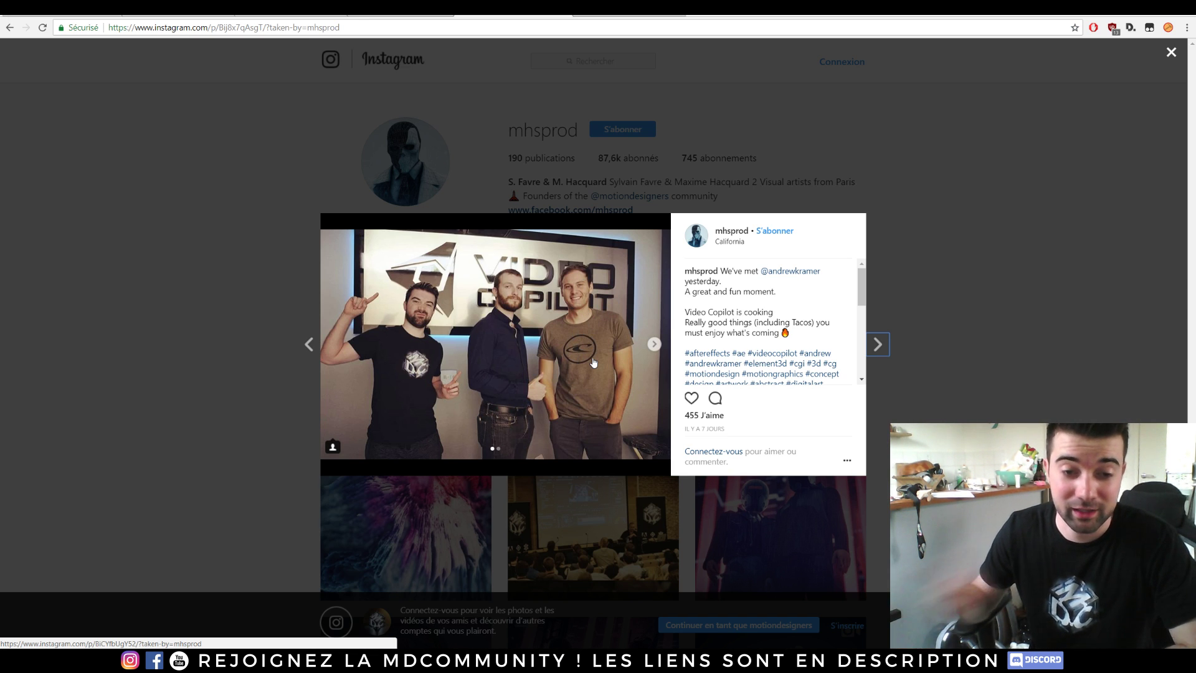
{"action": "left_click", "coordinate": [654, 344]}
{"action": "left_click", "coordinate": [224, 302]}
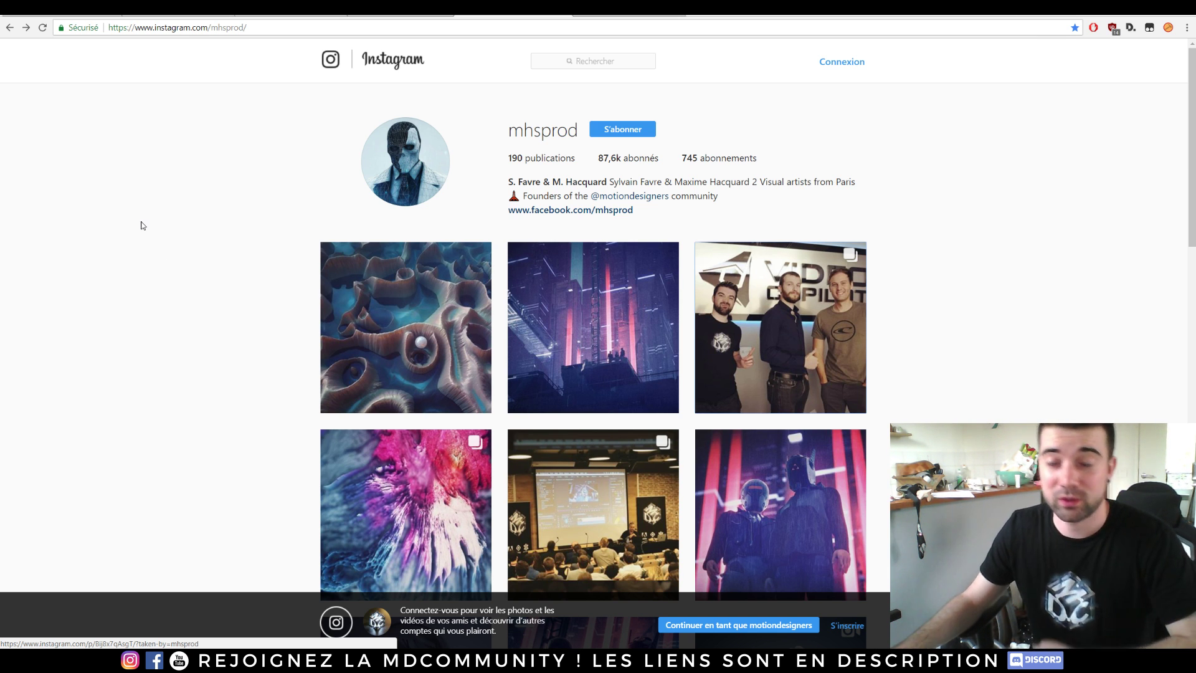
Switch to the [FR] Motion Designers Community Facebook group and look through its pinned post and recent activity
{"action": "left_click", "coordinate": [69, 12]}
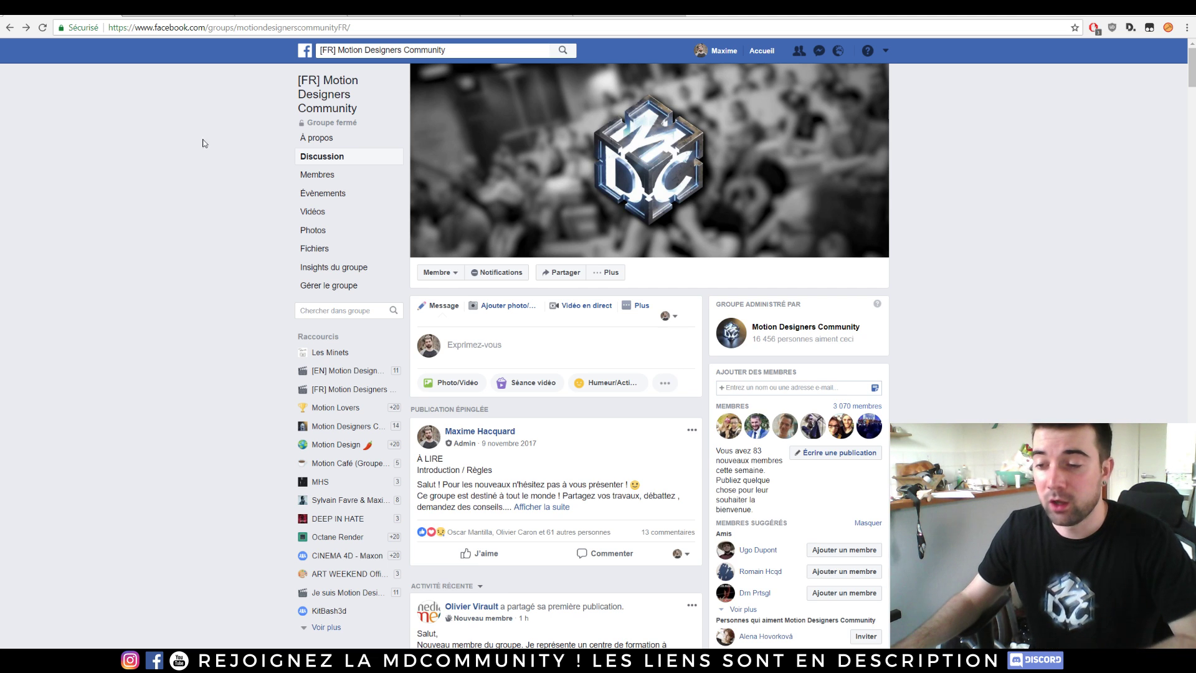
{"action": "scroll", "coordinate": [206, 162], "scroll_direction": "down", "scroll_amount": 4}
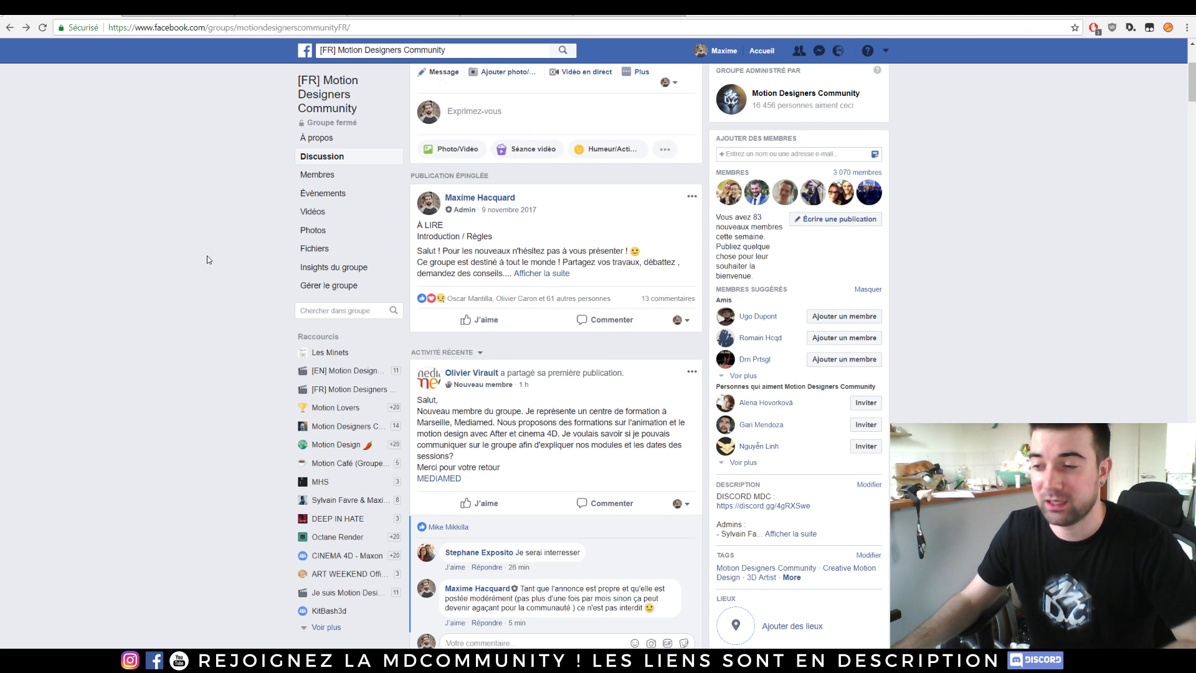
{"action": "scroll", "coordinate": [207, 259], "scroll_direction": "down", "scroll_amount": 4}
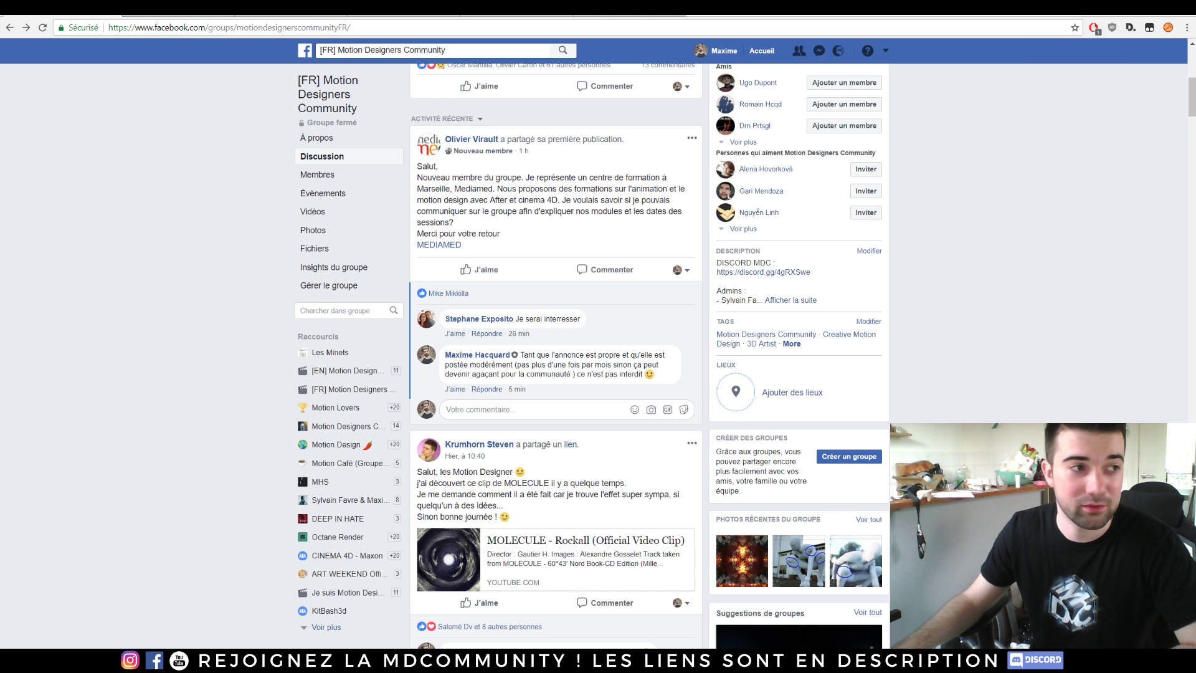
Switch to Discord, view the French and English Motion Designers Community servers, and return to the browser
{"action": "left_click", "coordinate": [19, 659]}
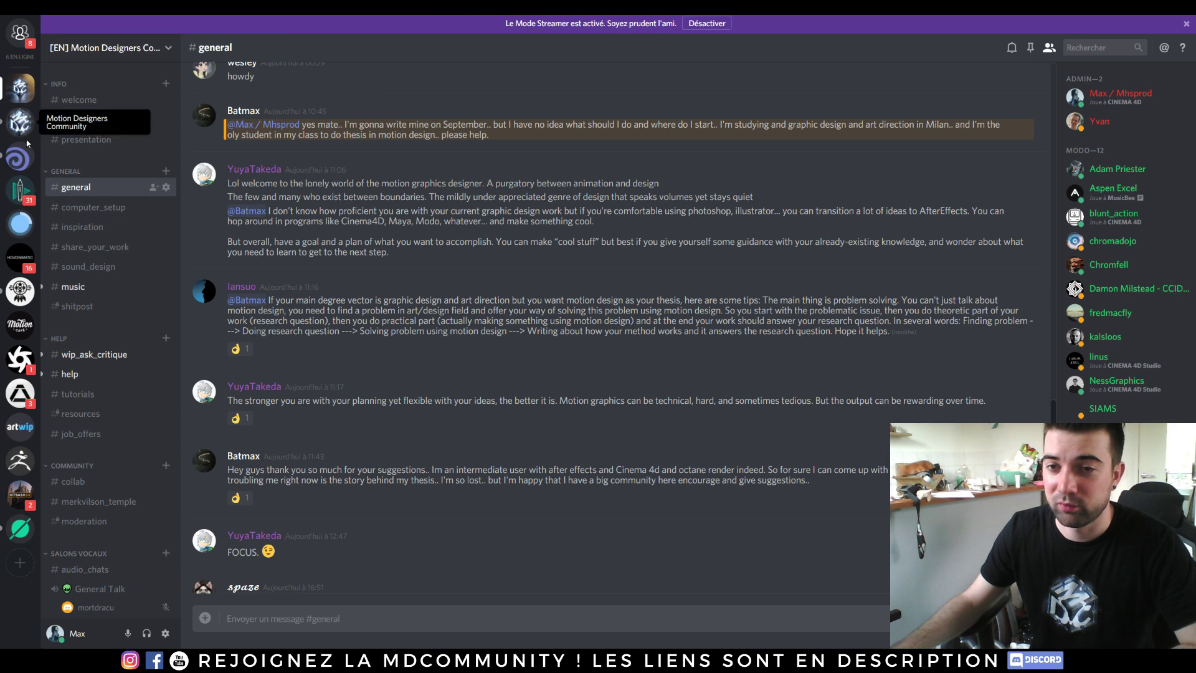
{"action": "left_click", "coordinate": [20, 122]}
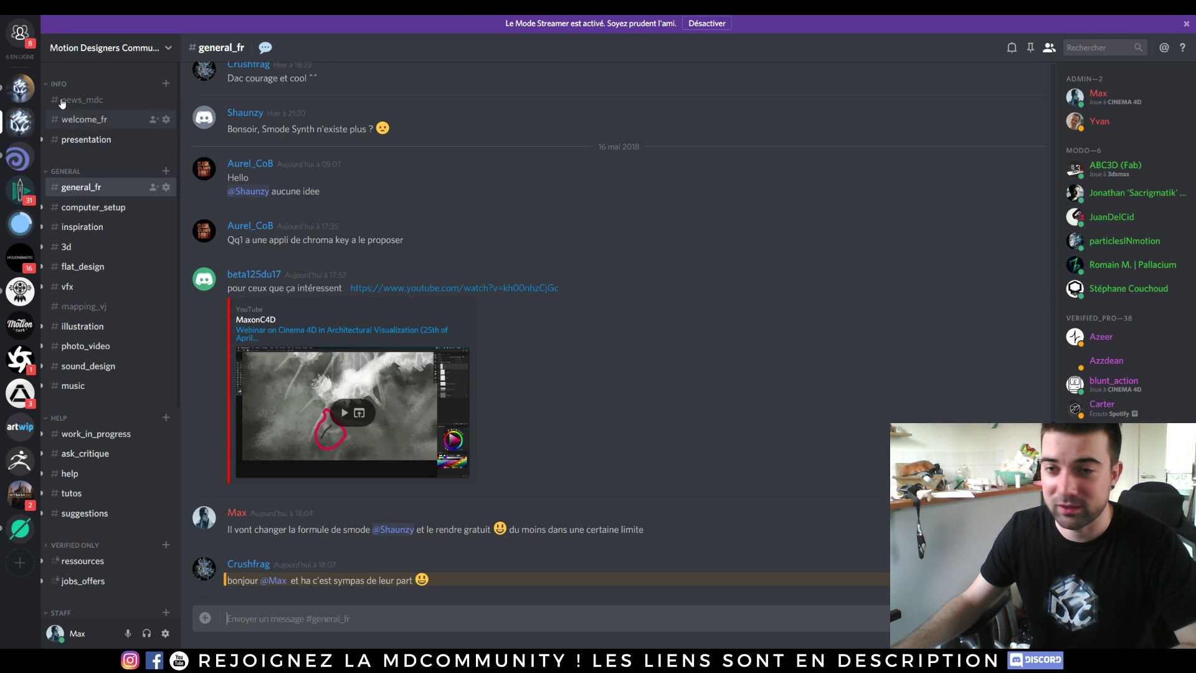
{"action": "left_click", "coordinate": [20, 89]}
{"action": "left_click", "coordinate": [1153, 8]}
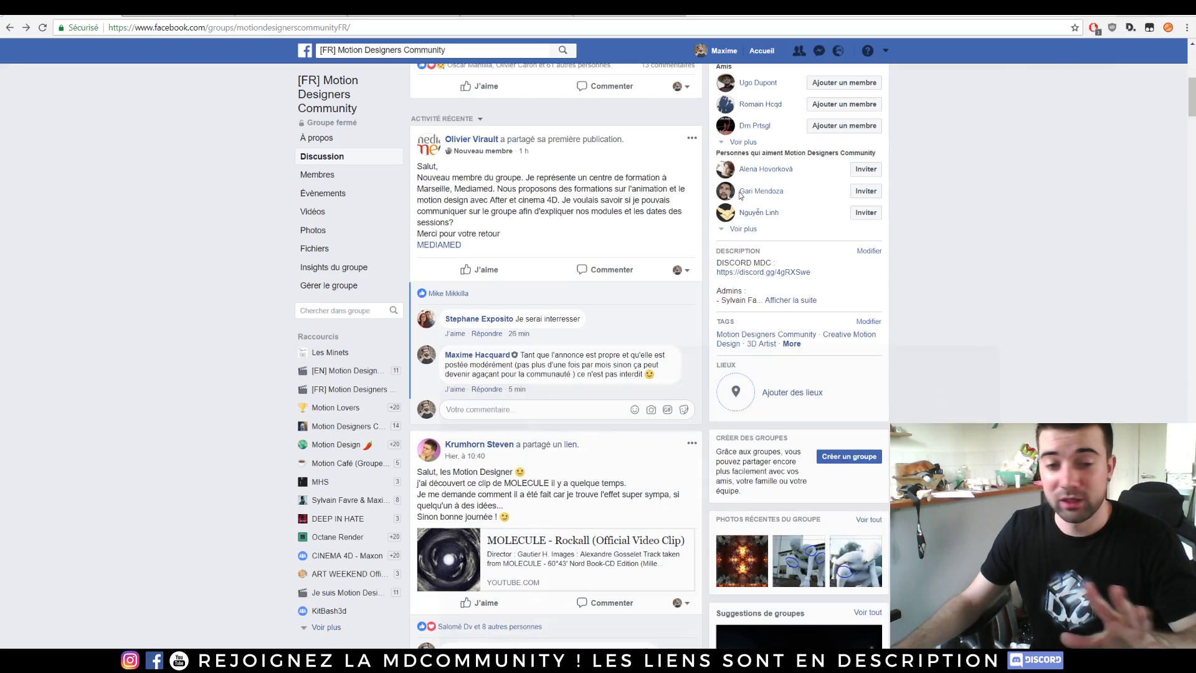
Skim the older posts in the Facebook group's discussion and return to its cover image
{"action": "scroll", "coordinate": [219, 335], "scroll_direction": "down", "scroll_amount": 1}
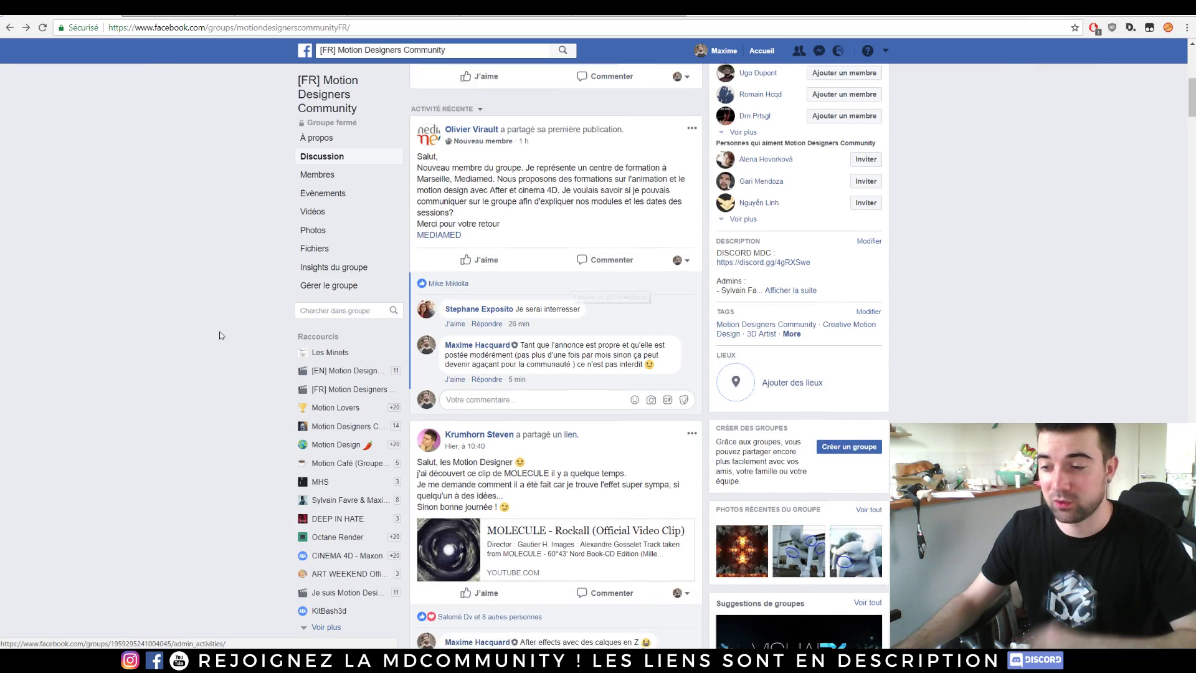
{"action": "scroll", "coordinate": [219, 335], "scroll_direction": "down", "scroll_amount": 10}
{"action": "scroll", "coordinate": [218, 312], "scroll_direction": "up", "scroll_amount": 16}
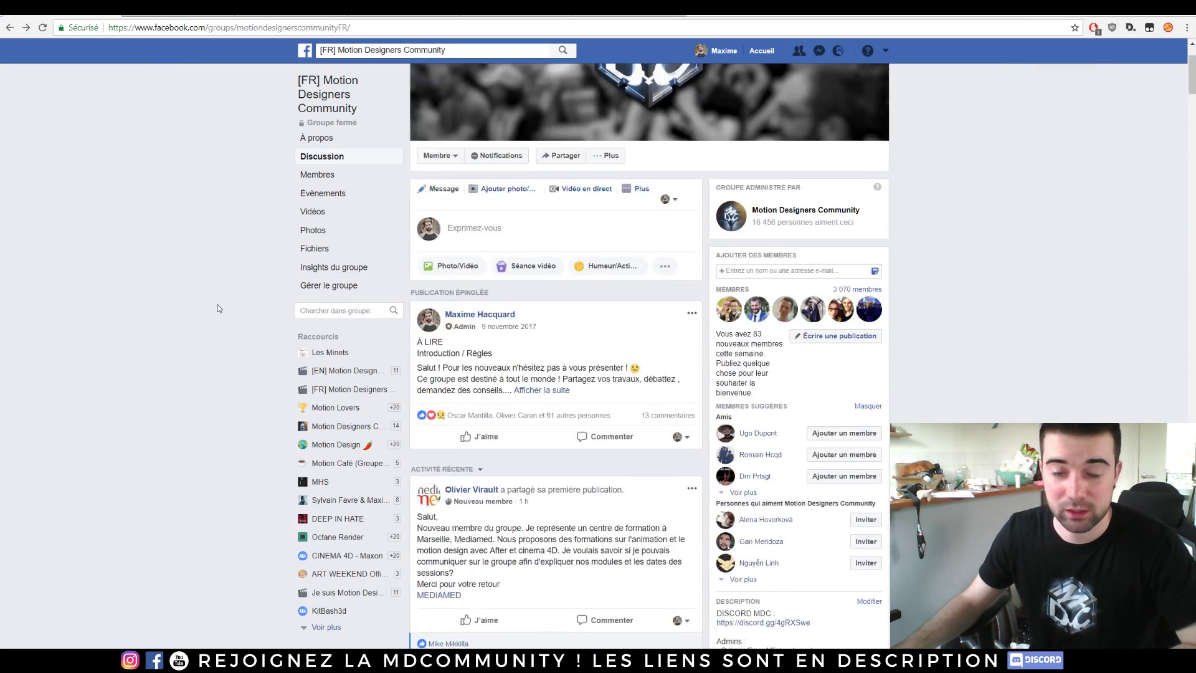
{"action": "scroll", "coordinate": [218, 309], "scroll_direction": "up", "scroll_amount": 2}
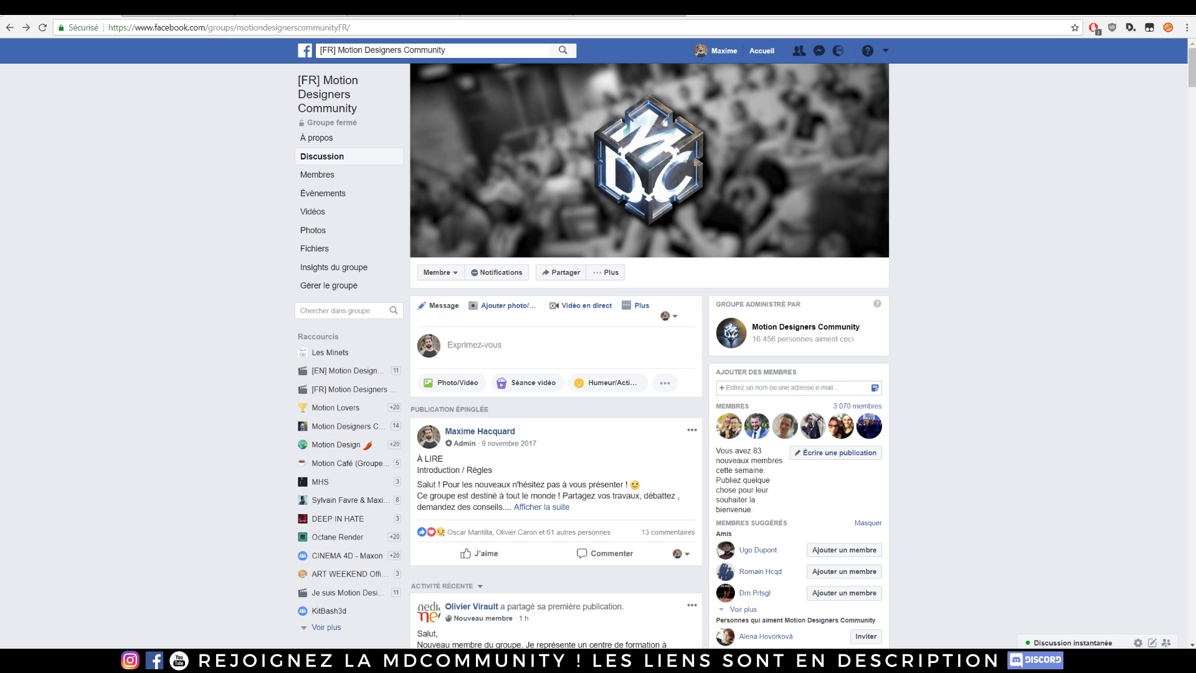
Switch to Cinema 4D, start the live render in Redshift RenderView and view the two textured spheres from another angle
{"action": "left_click", "coordinate": [365, 612]}
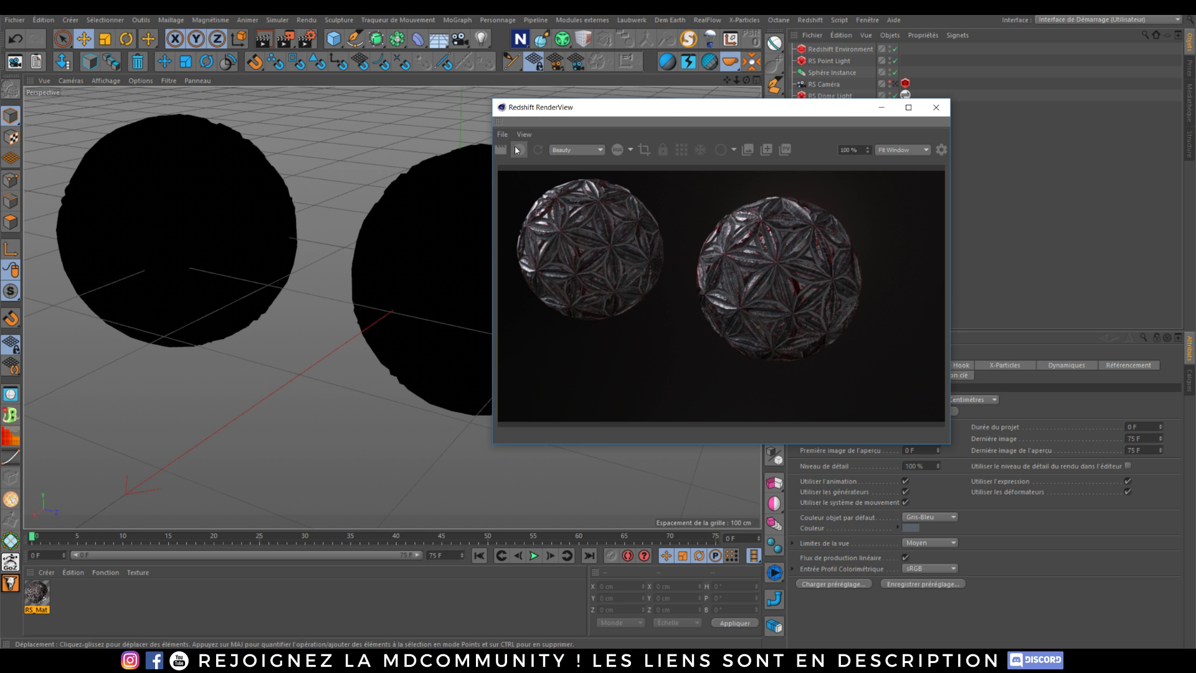
{"action": "left_click", "coordinate": [519, 150]}
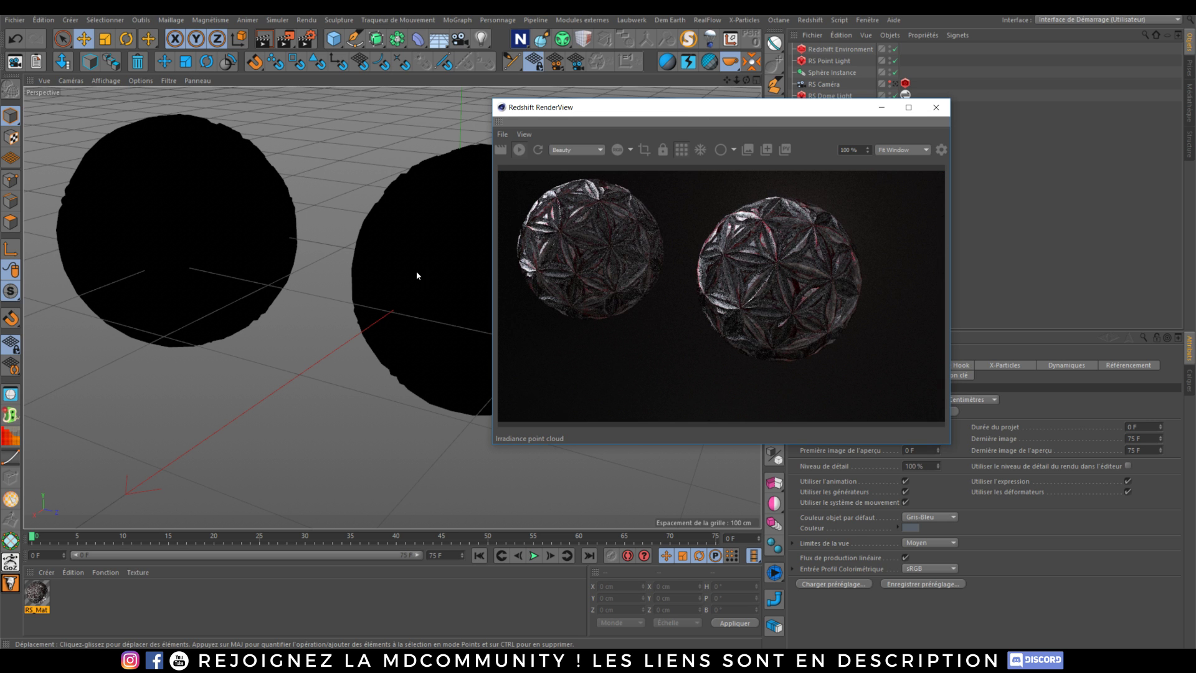
{"action": "left_click_drag", "start_coordinate": [427, 262], "coordinate": [359, 333], "text": "alt"}
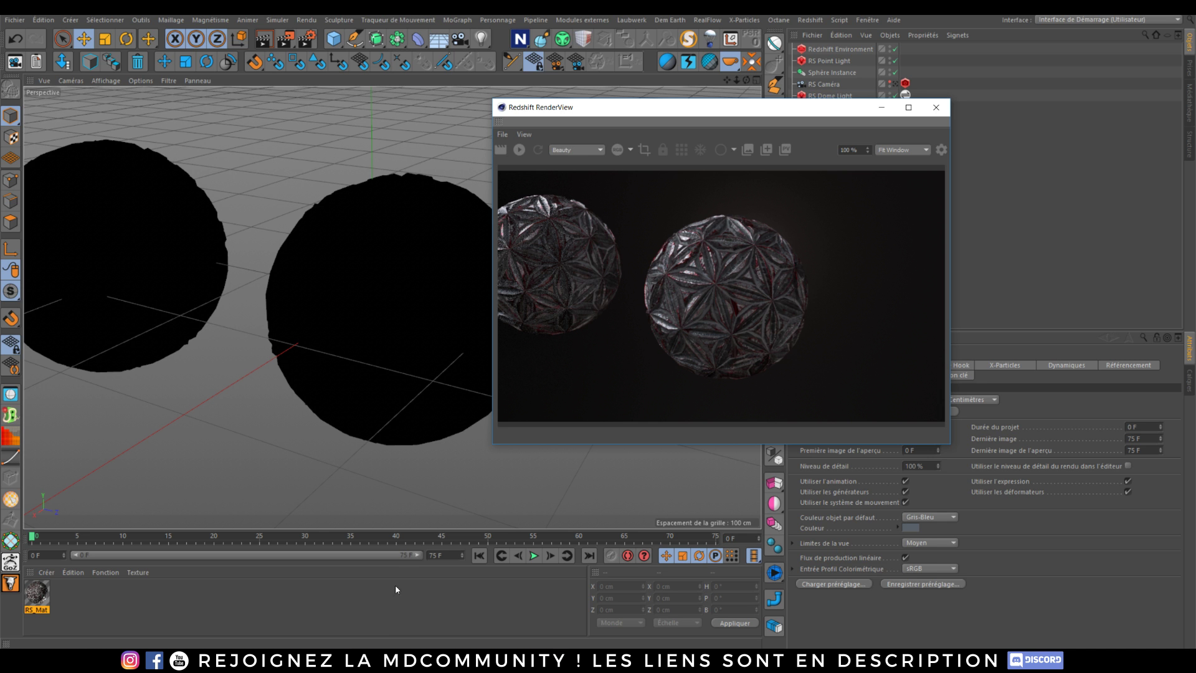
Switch to Substance Painter and inspect the textured sphere from several angles
{"action": "left_click", "coordinate": [586, 598]}
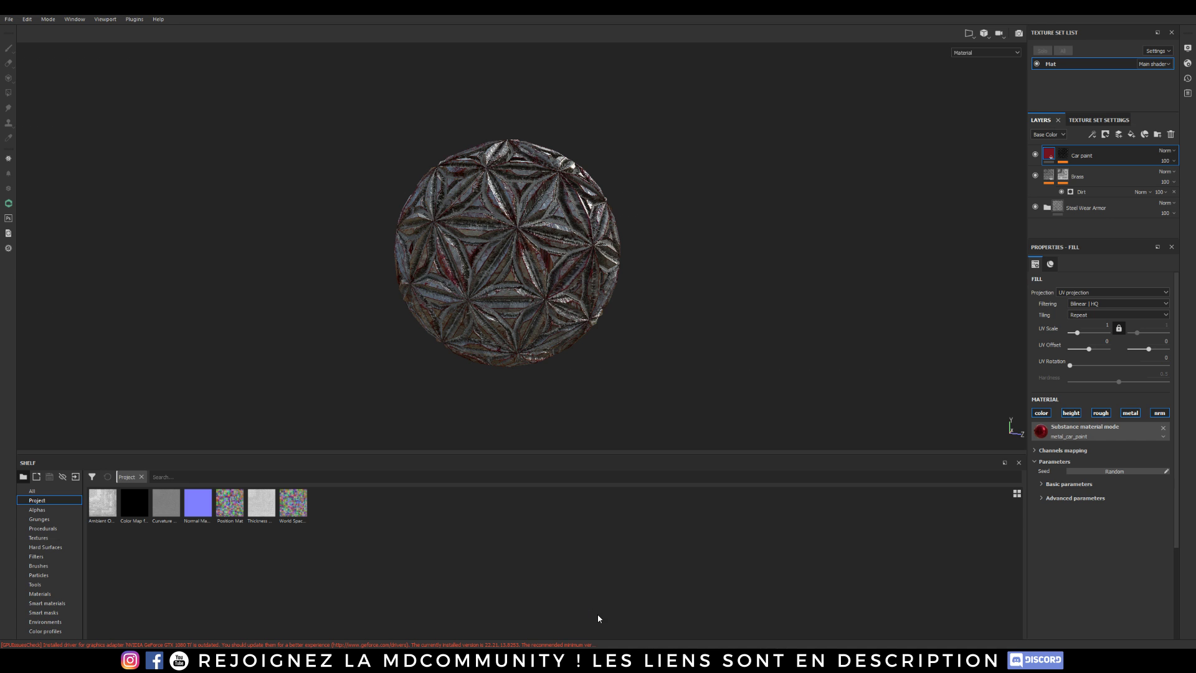
{"action": "left_click_drag", "start_coordinate": [539, 293], "coordinate": [551, 319], "text": "alt"}
{"action": "left_click_drag", "start_coordinate": [592, 155], "coordinate": [382, 302], "text": "alt"}
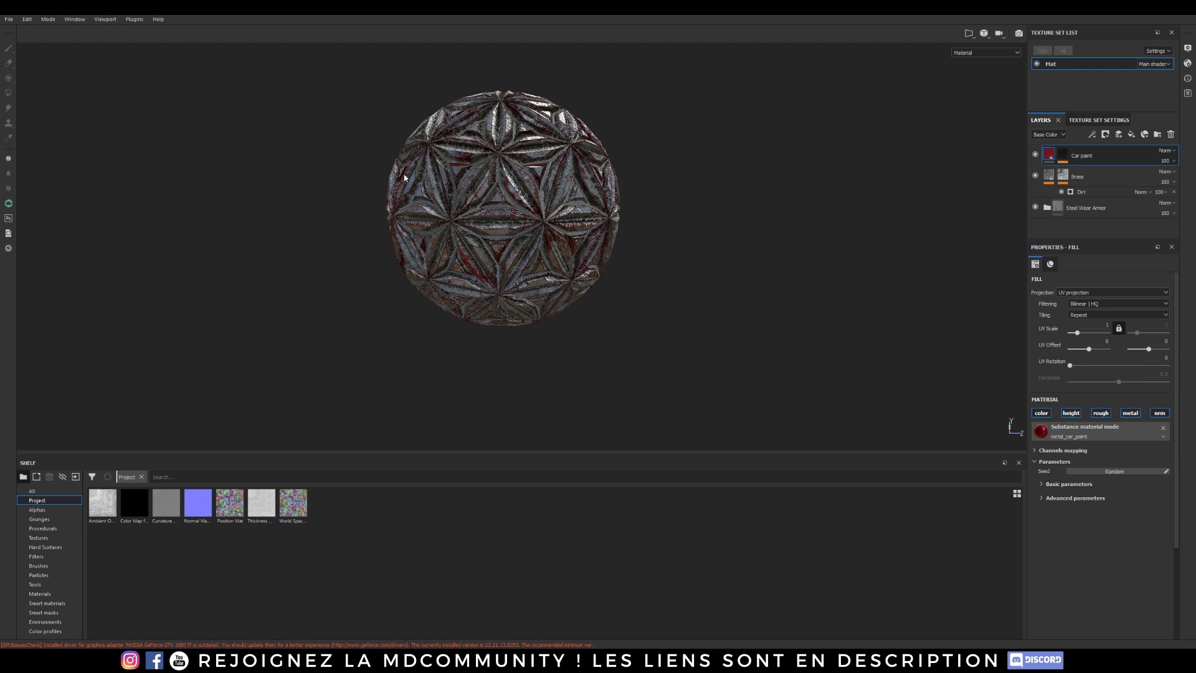
{"action": "middle_click_drag", "start_coordinate": [450, 190], "coordinate": [458, 218], "text": "alt"}
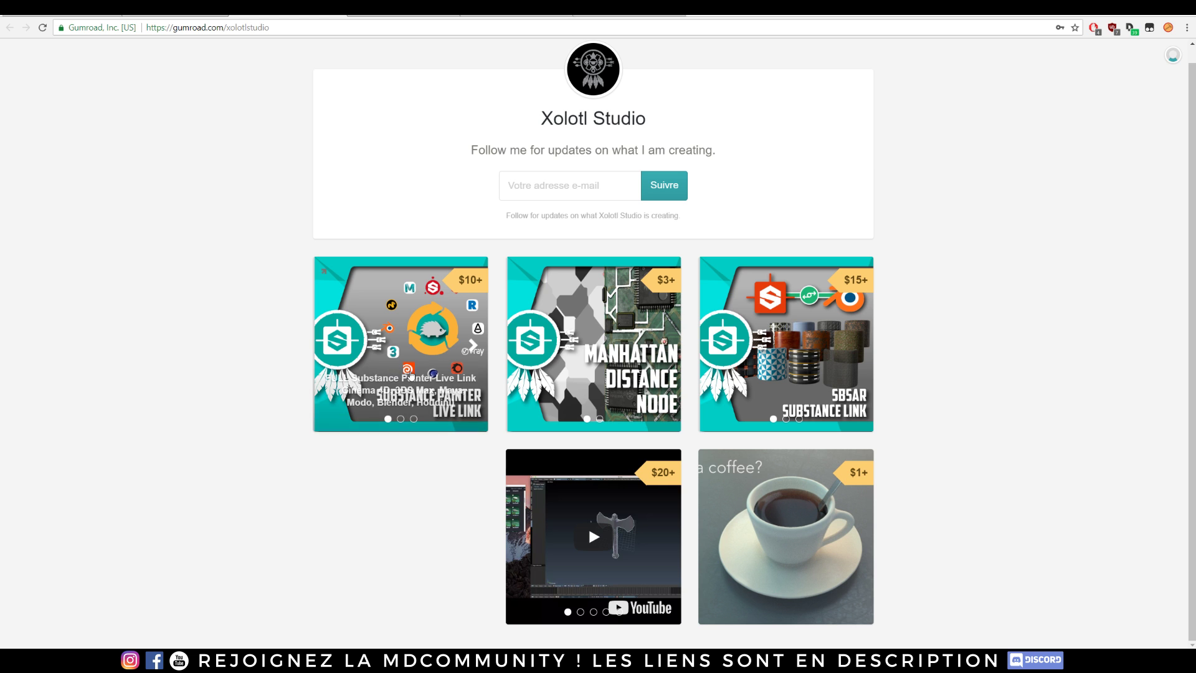
Read the Substance Painter Live Link product description on the Xolotl Studio Gumroad page, including features and limitations, and close it
{"action": "left_click", "coordinate": [397, 387]}
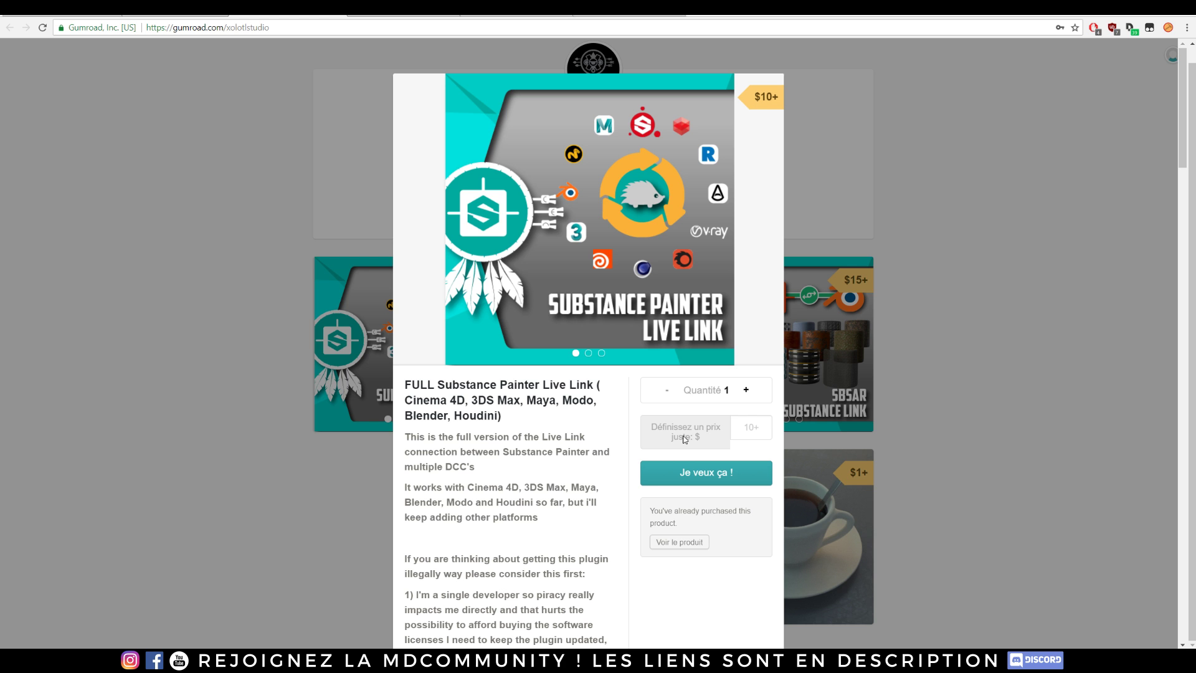
{"action": "scroll", "coordinate": [523, 444], "scroll_direction": "down", "scroll_amount": 15}
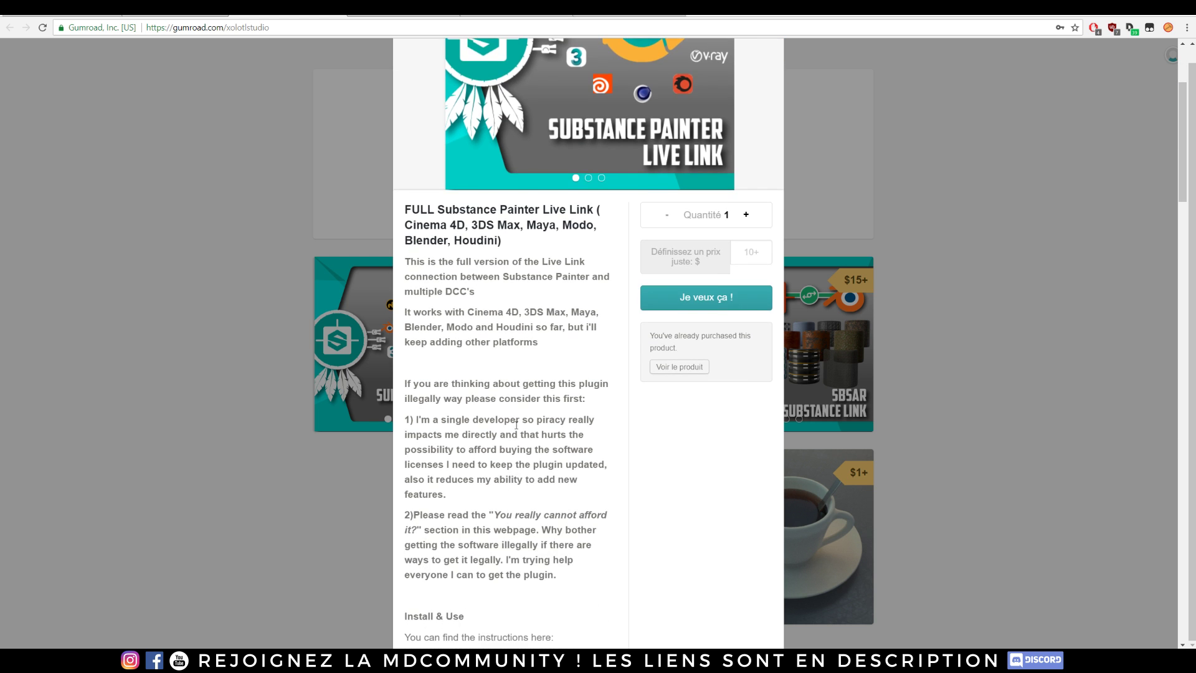
{"action": "scroll", "coordinate": [523, 444], "scroll_direction": "down", "scroll_amount": 12}
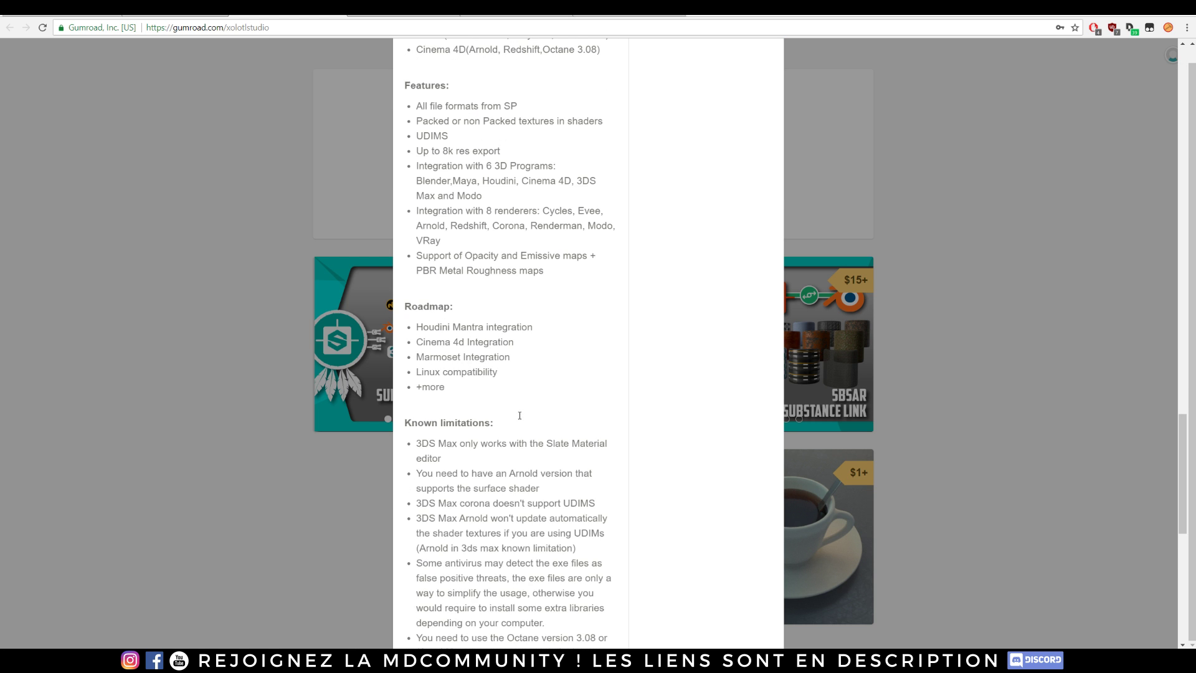
{"action": "scroll", "coordinate": [533, 417], "scroll_direction": "up", "scroll_amount": 20}
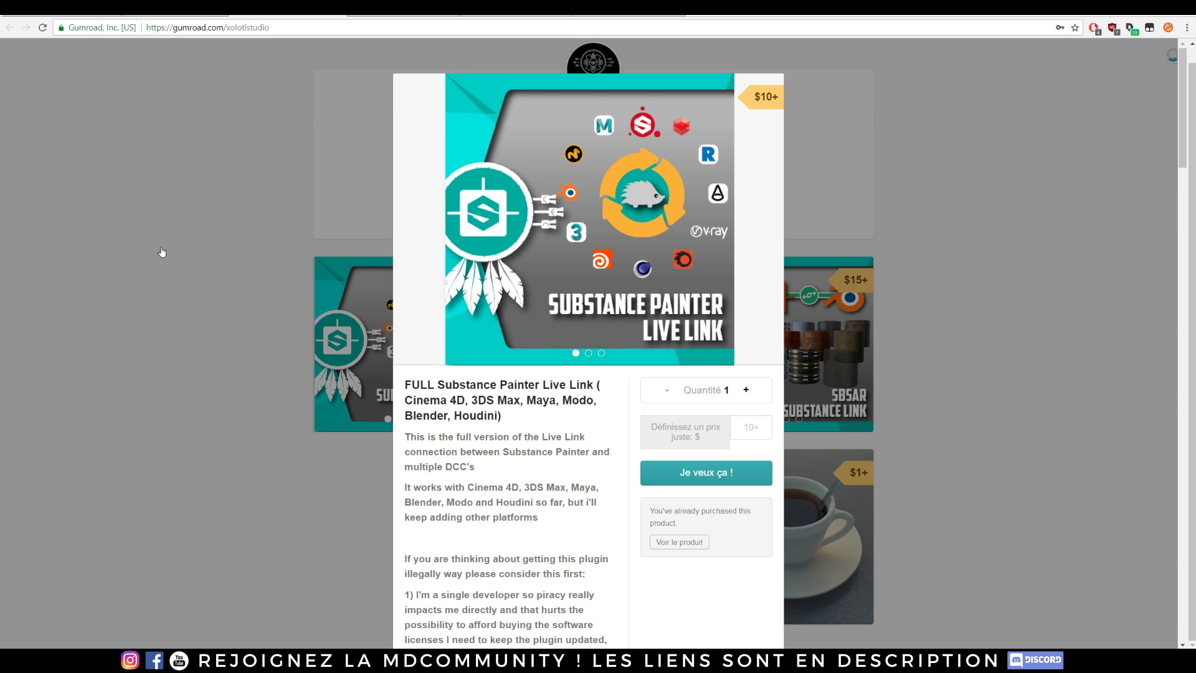
{"action": "left_click", "coordinate": [162, 252]}
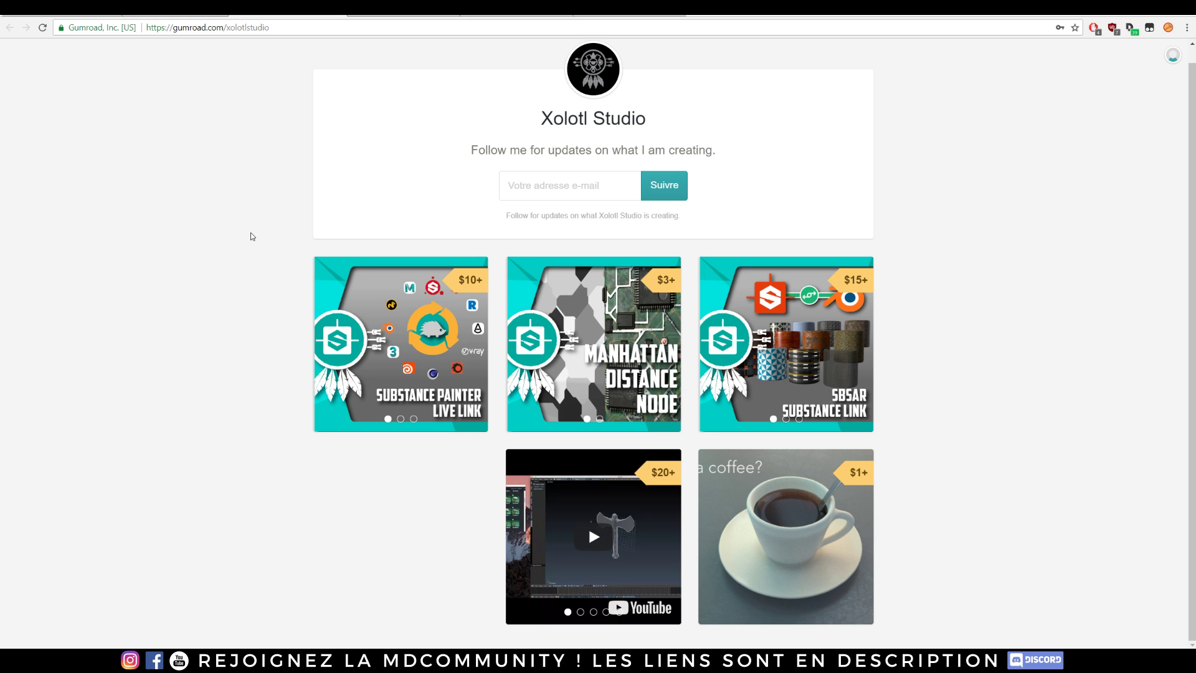
{"action": "scroll", "coordinate": [248, 227], "scroll_direction": "up", "scroll_amount": 1}
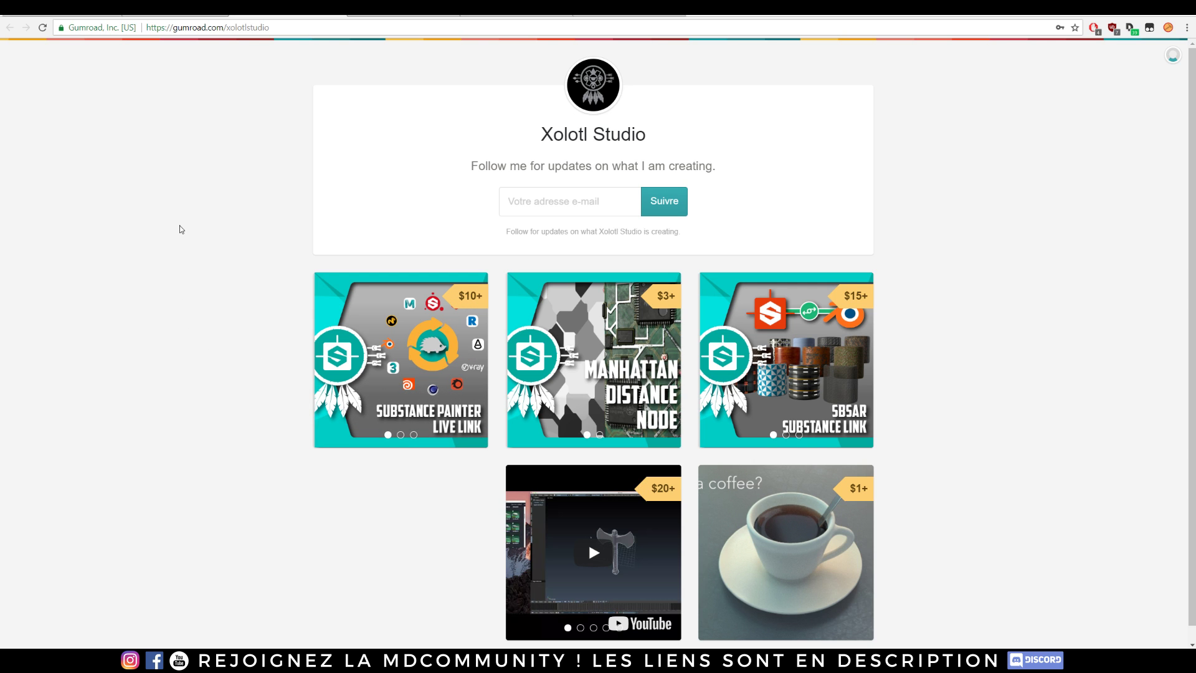
Switch to Cinema 4D, close the Redshift RenderView and create a new empty project
{"action": "left_click", "coordinate": [359, 597]}
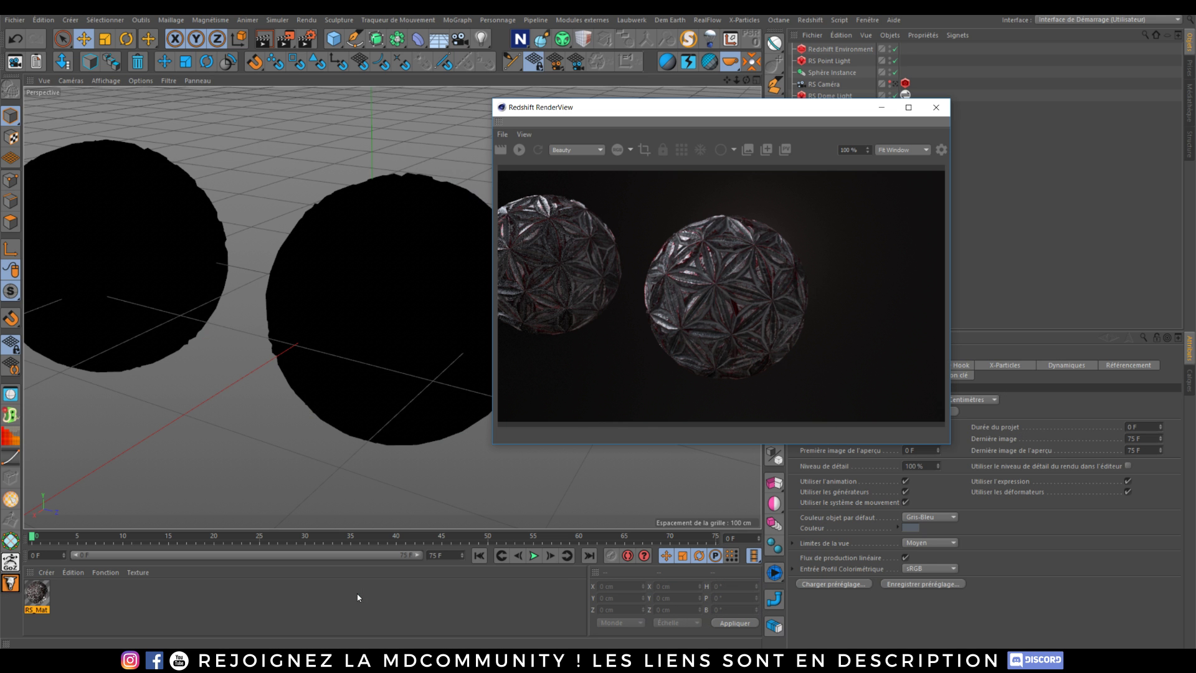
{"action": "left_click", "coordinate": [936, 107]}
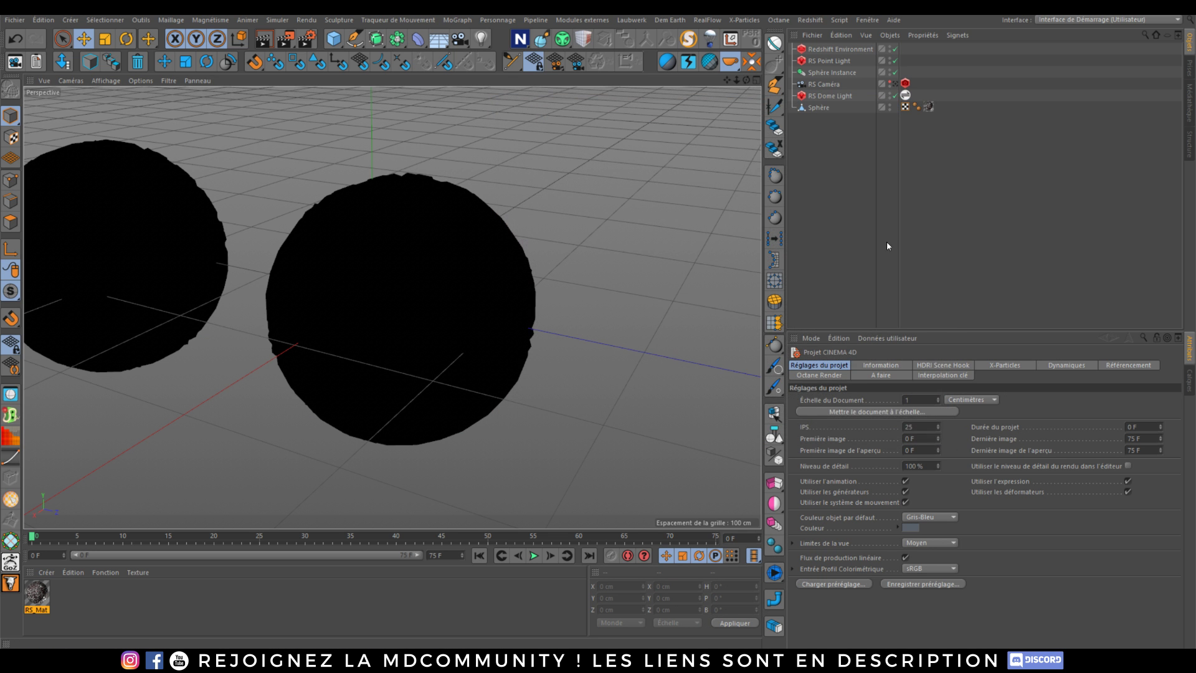
{"action": "left_click", "coordinate": [15, 20]}
{"action": "left_click", "coordinate": [28, 36]}
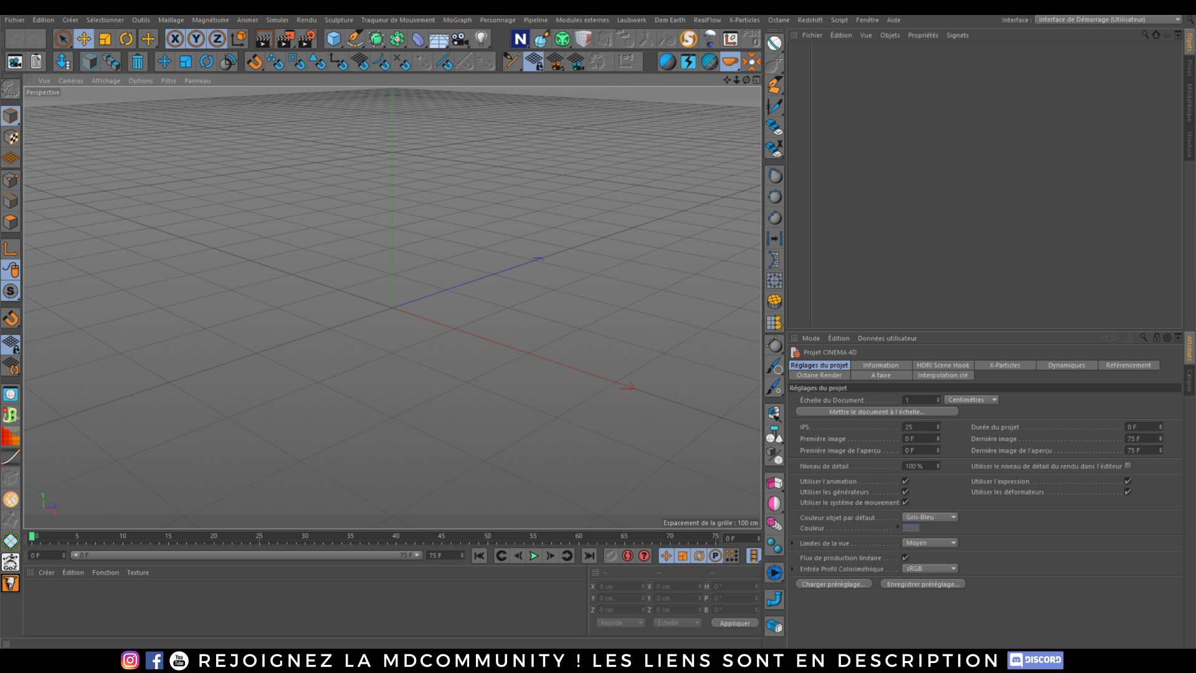
{"action": "left_click", "coordinate": [567, 595]}
{"action": "left_click", "coordinate": [10, 21]}
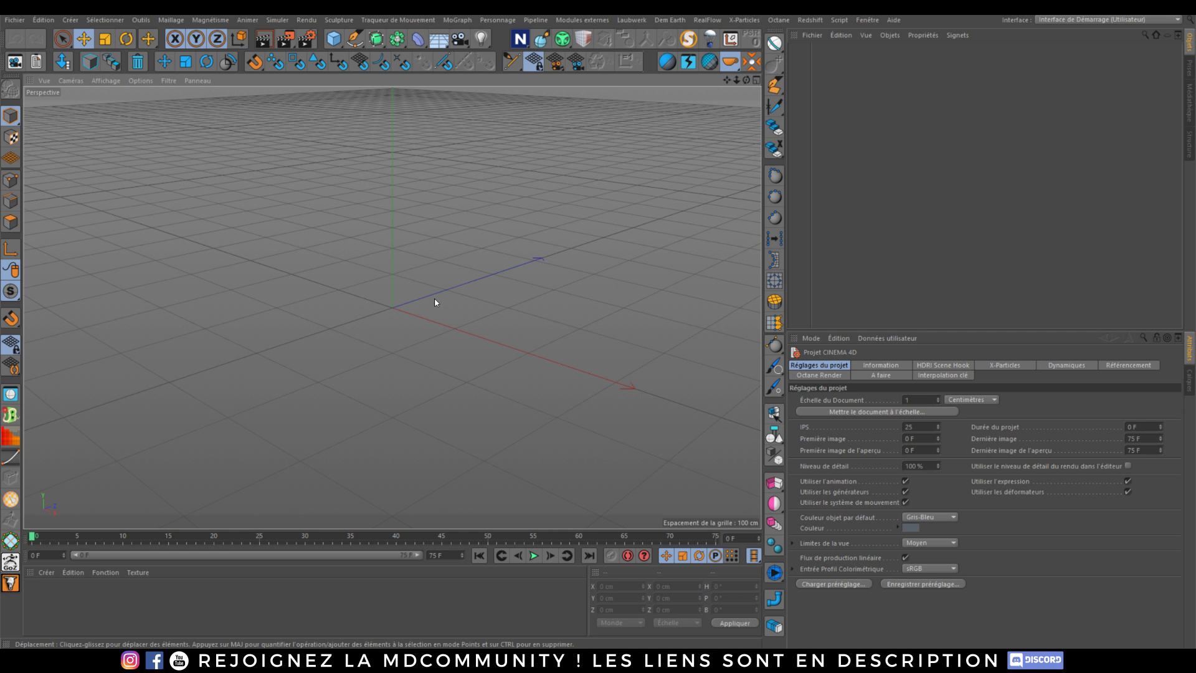
Add a cube primitive to the scene and convert it to an editable polygon object
{"action": "left_click", "coordinate": [334, 38]}
{"action": "left_click", "coordinate": [465, 57]}
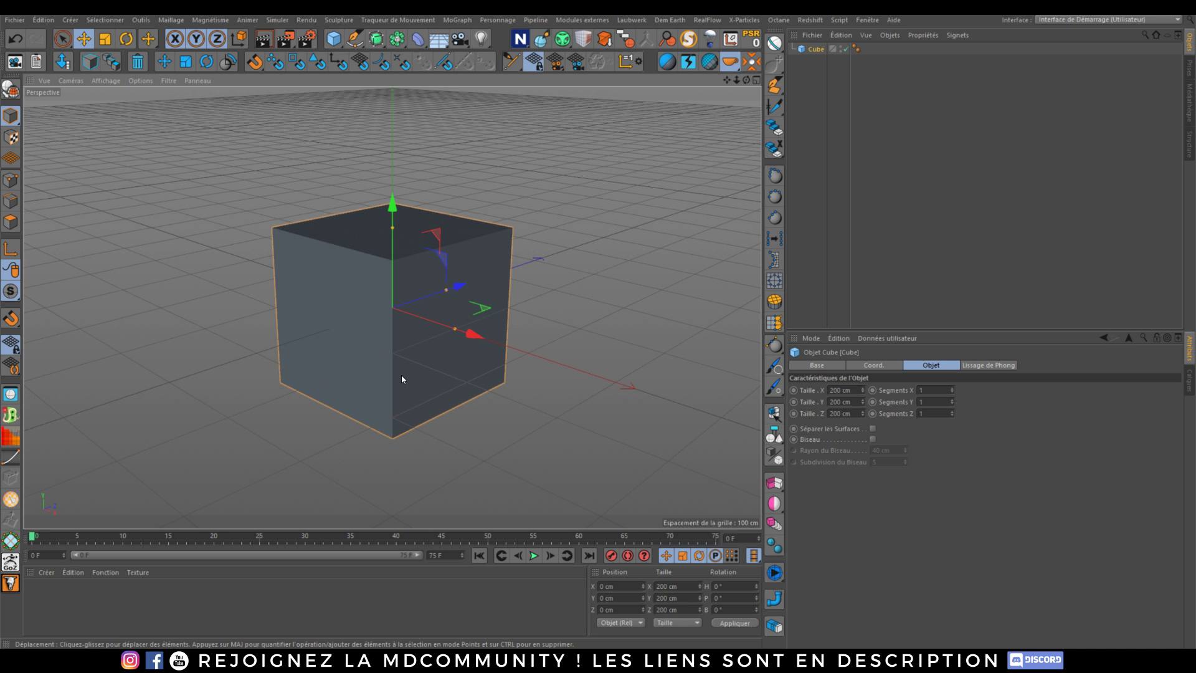
{"action": "left_click_drag", "start_coordinate": [402, 379], "coordinate": [382, 319], "text": "alt"}
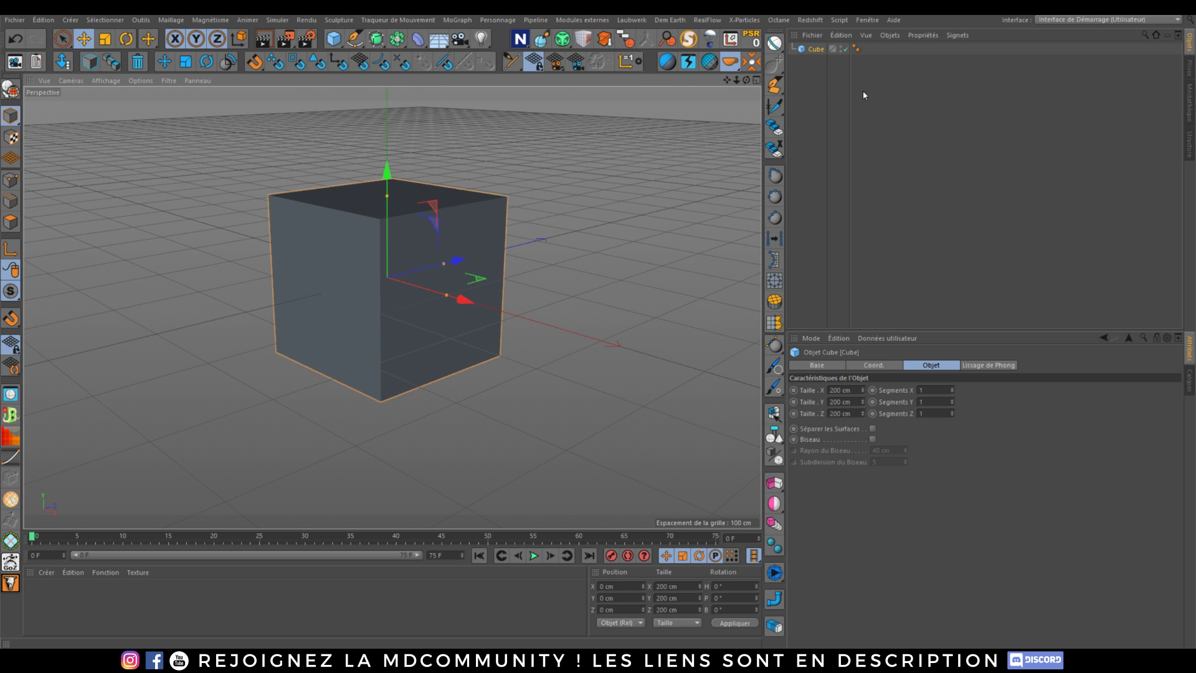
{"action": "key", "text": "c"}
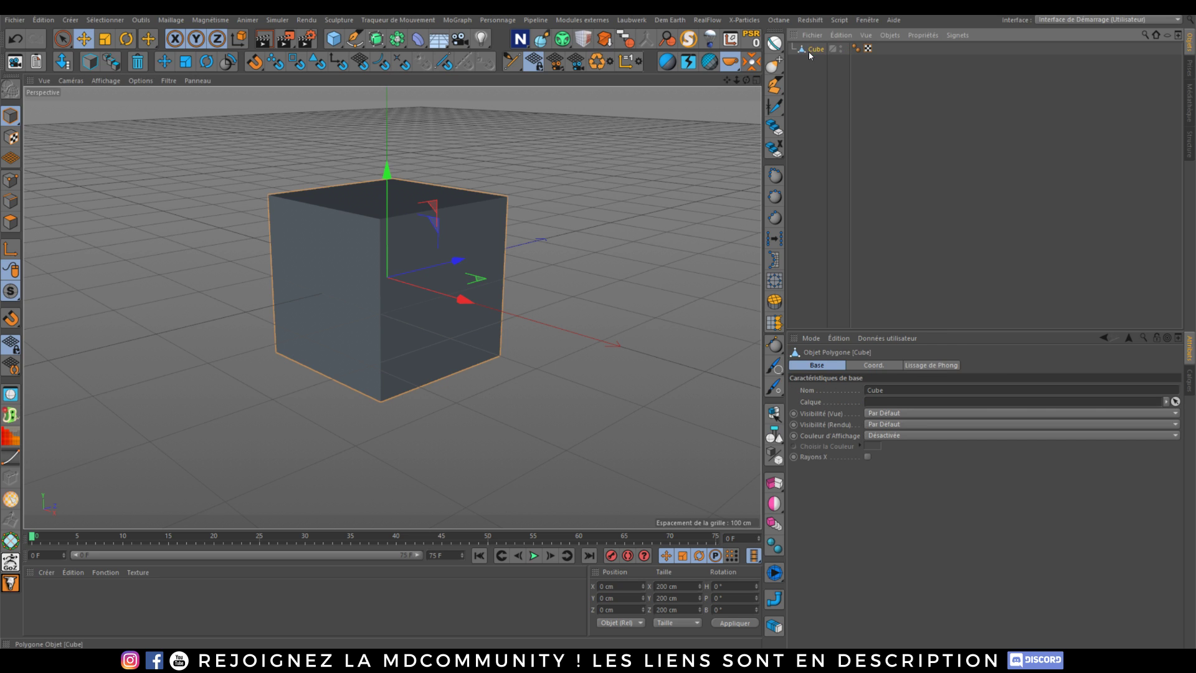
Check the cube's UVW tag and switch the interface layout to BP - UV Edit
{"action": "left_click", "coordinate": [868, 48]}
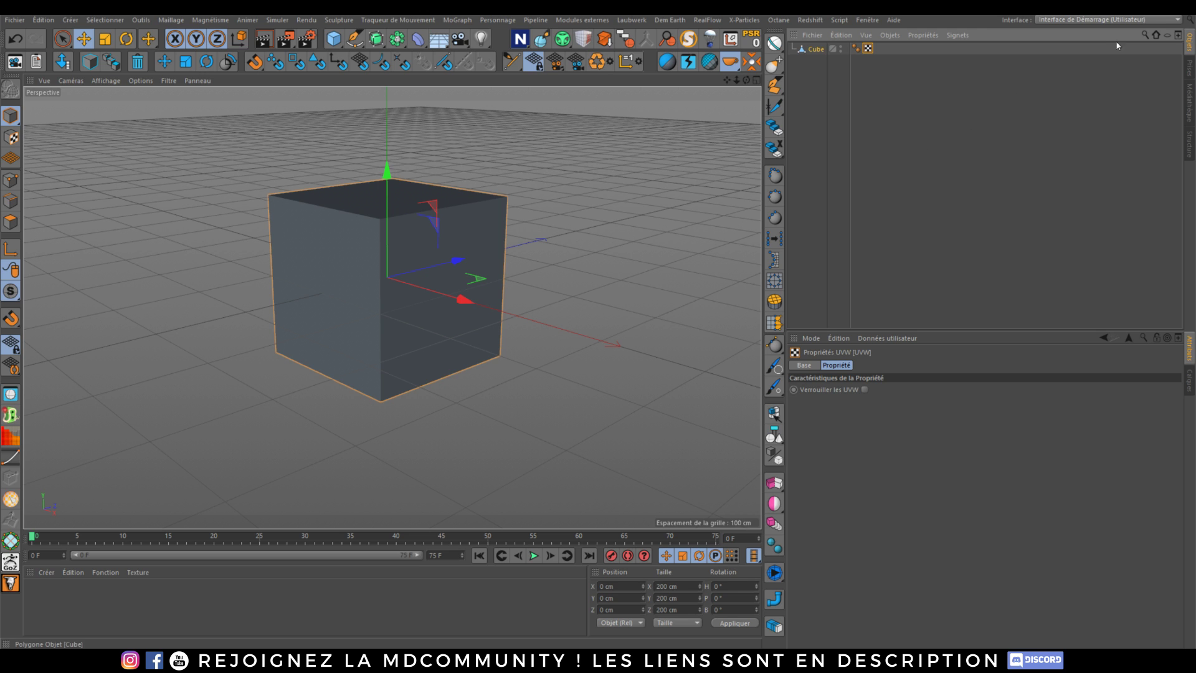
{"action": "left_click", "coordinate": [1163, 20]}
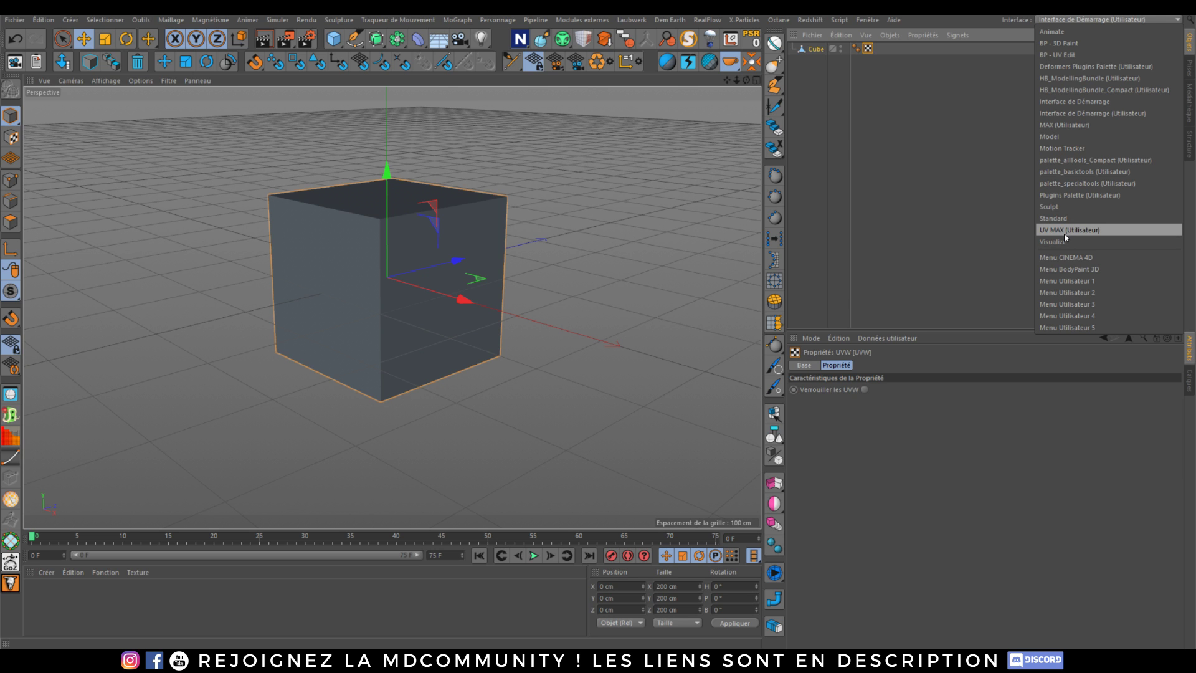
{"action": "left_click", "coordinate": [1055, 54]}
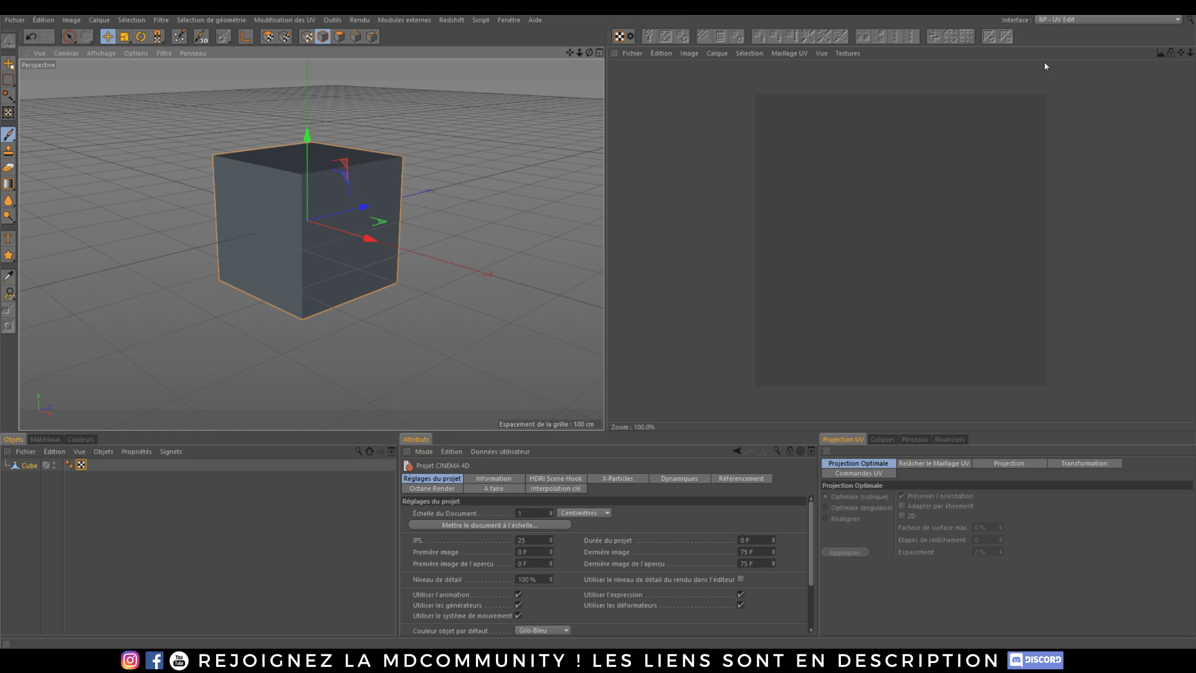
Select the cube's UVW tag and turn on the UV mesh display in the texture view
{"action": "left_click", "coordinate": [81, 466]}
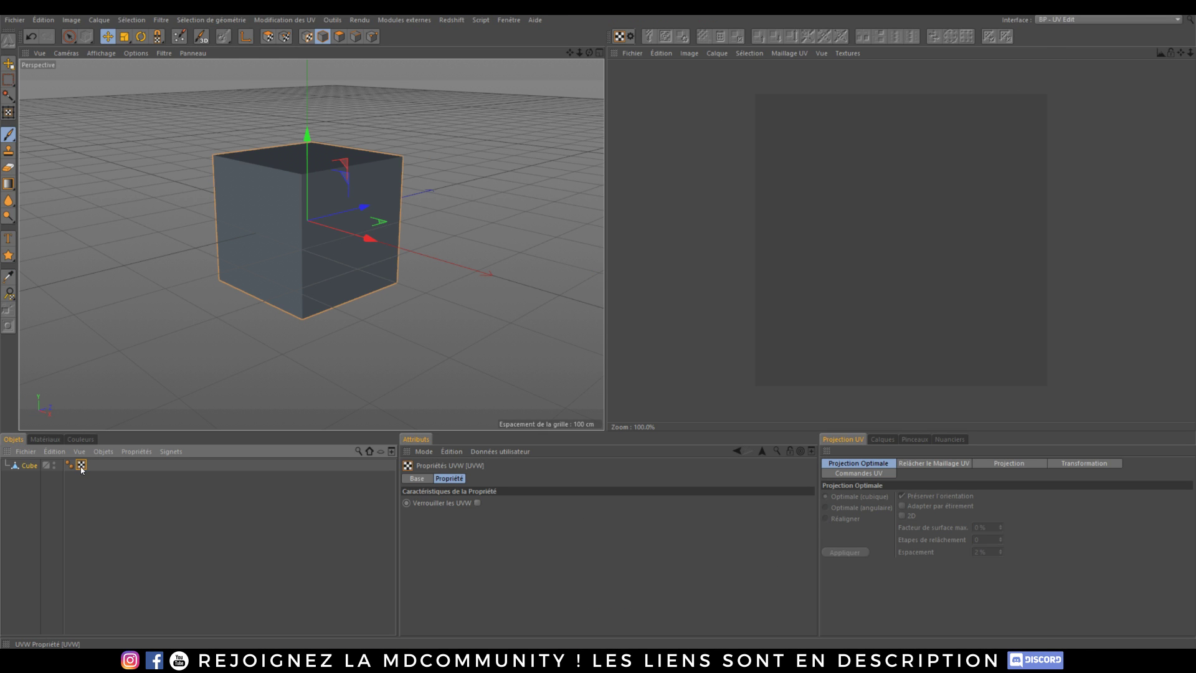
{"action": "left_click", "coordinate": [787, 54]}
{"action": "left_click", "coordinate": [799, 70]}
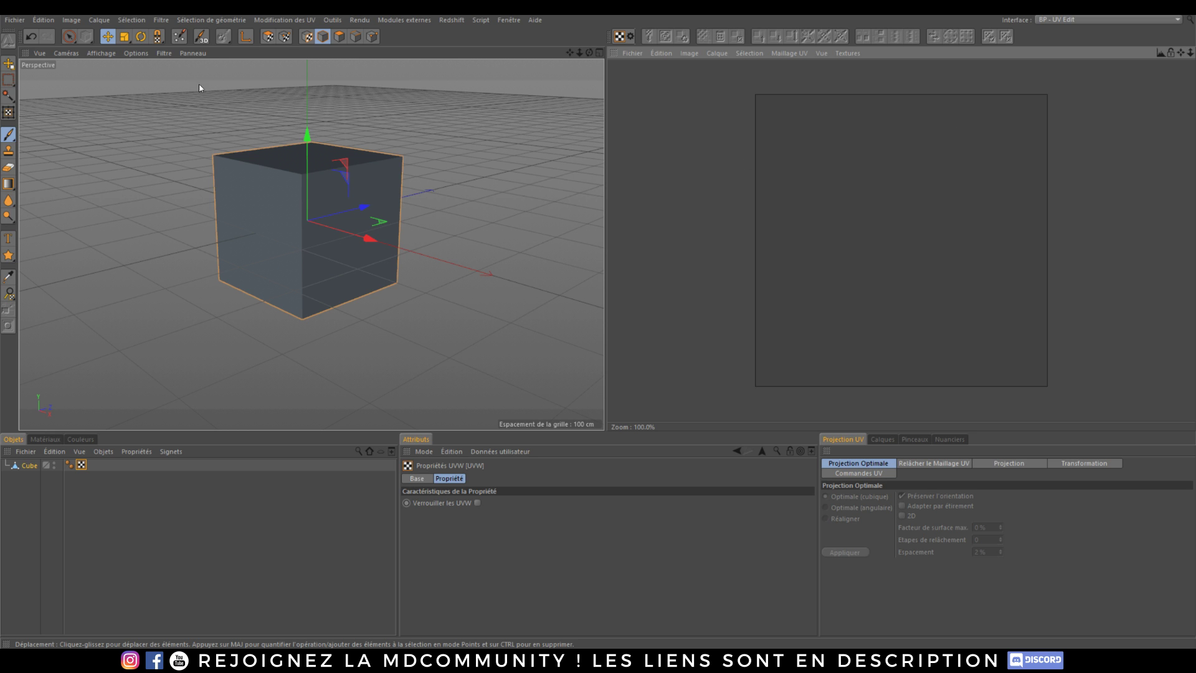
Run the paint setup wizard on the Cube, recalculating its UVs with optimal cubic projection and creating a material with a colour channel
{"action": "left_click", "coordinate": [180, 36]}
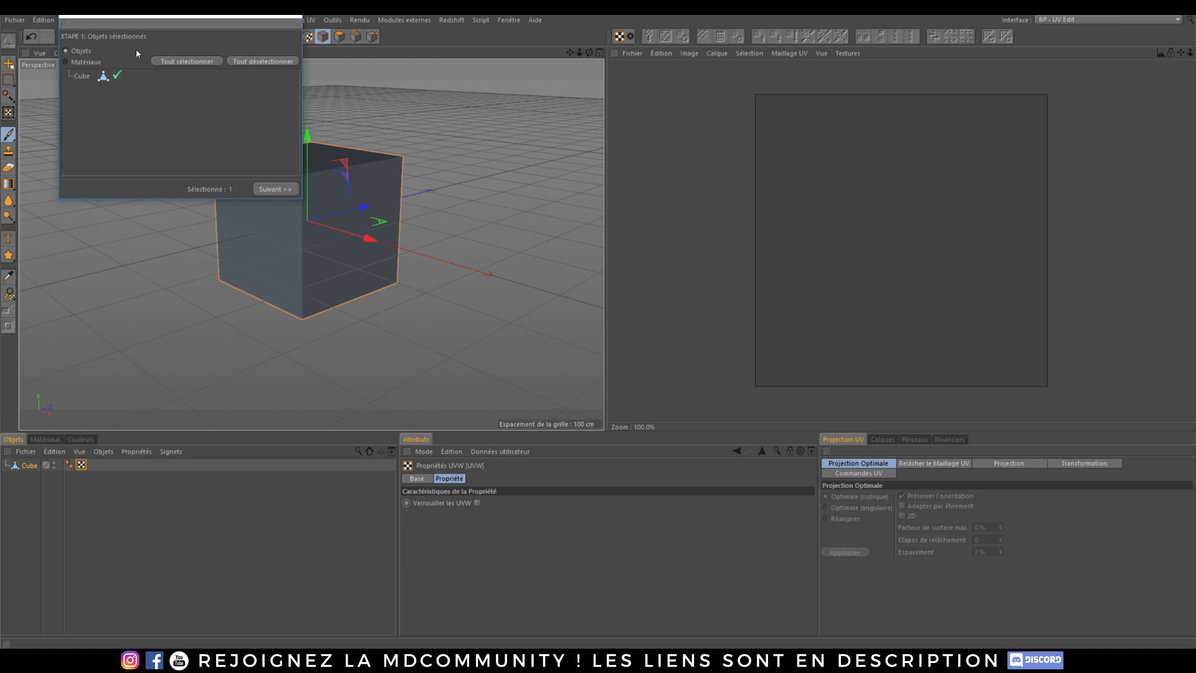
{"action": "left_click", "coordinate": [82, 76]}
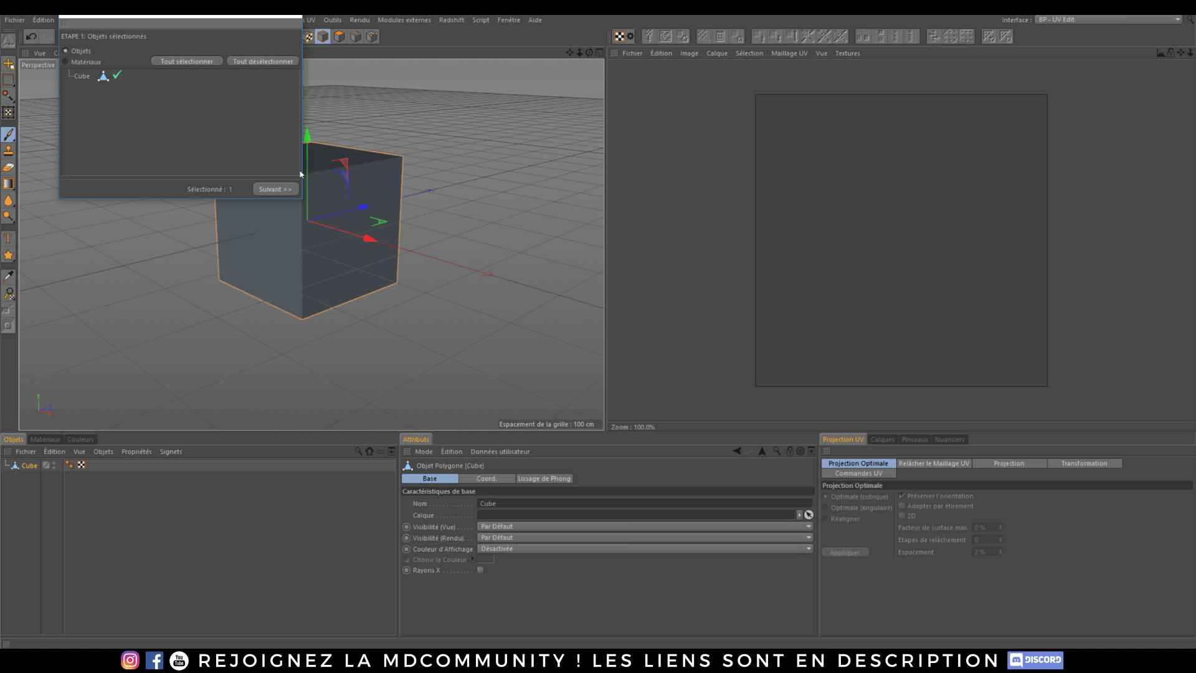
{"action": "left_click", "coordinate": [275, 189]}
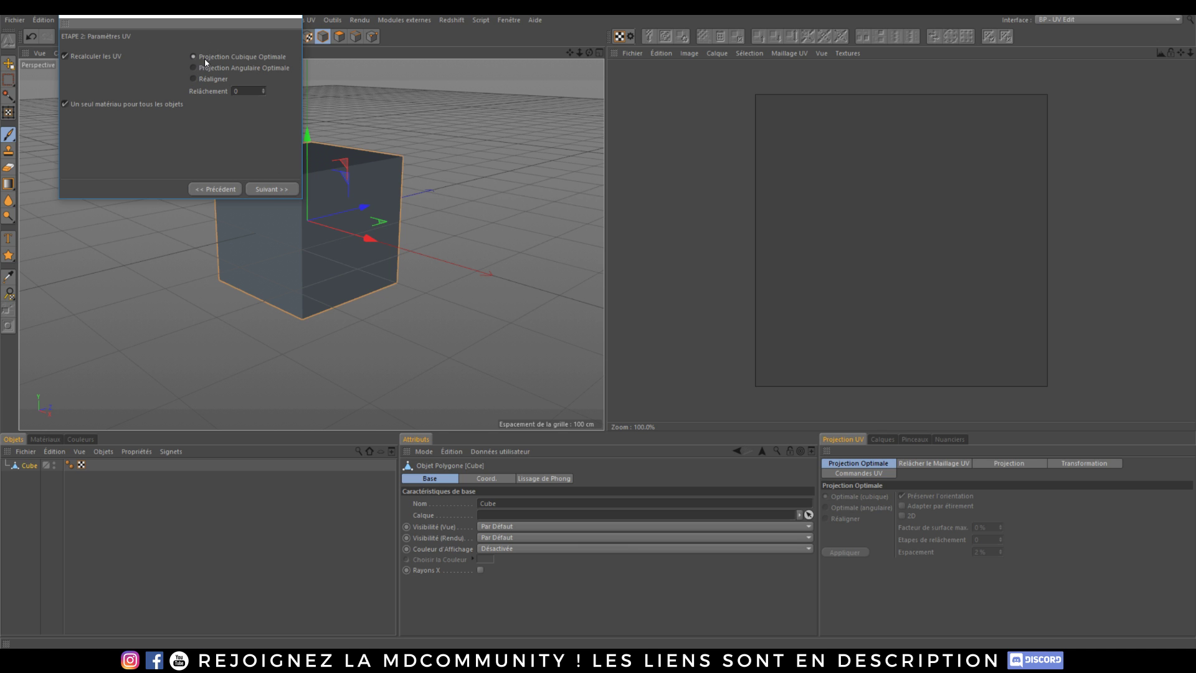
{"action": "left_click", "coordinate": [286, 189]}
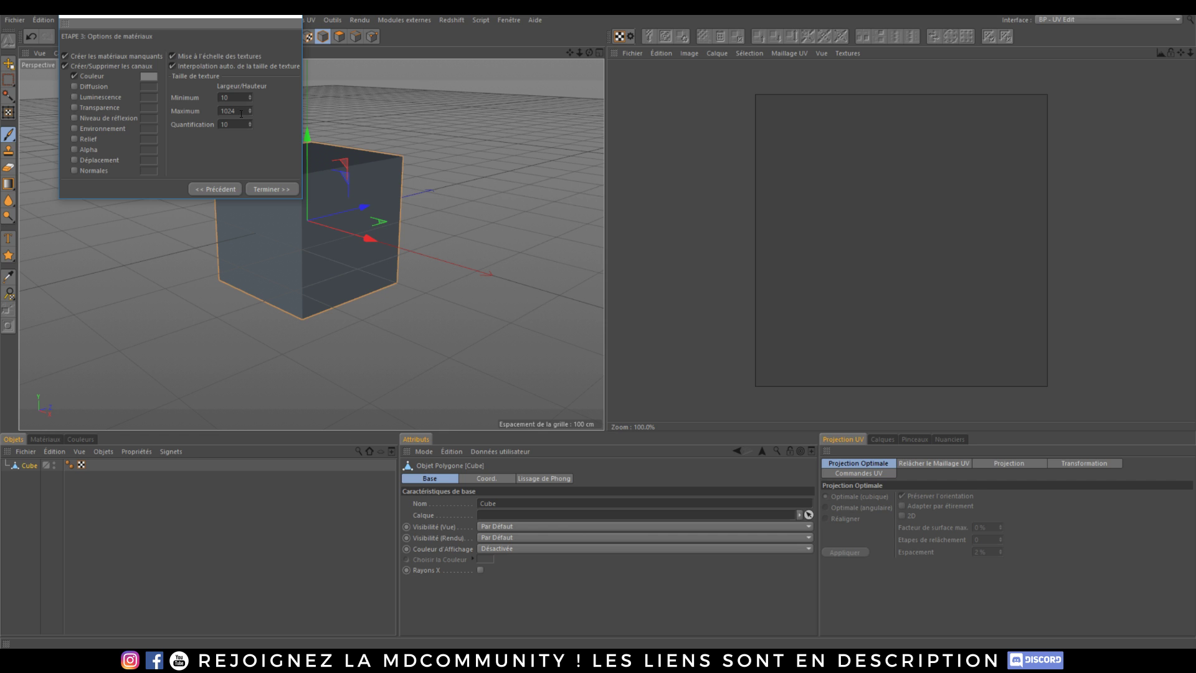
{"action": "left_click", "coordinate": [272, 189]}
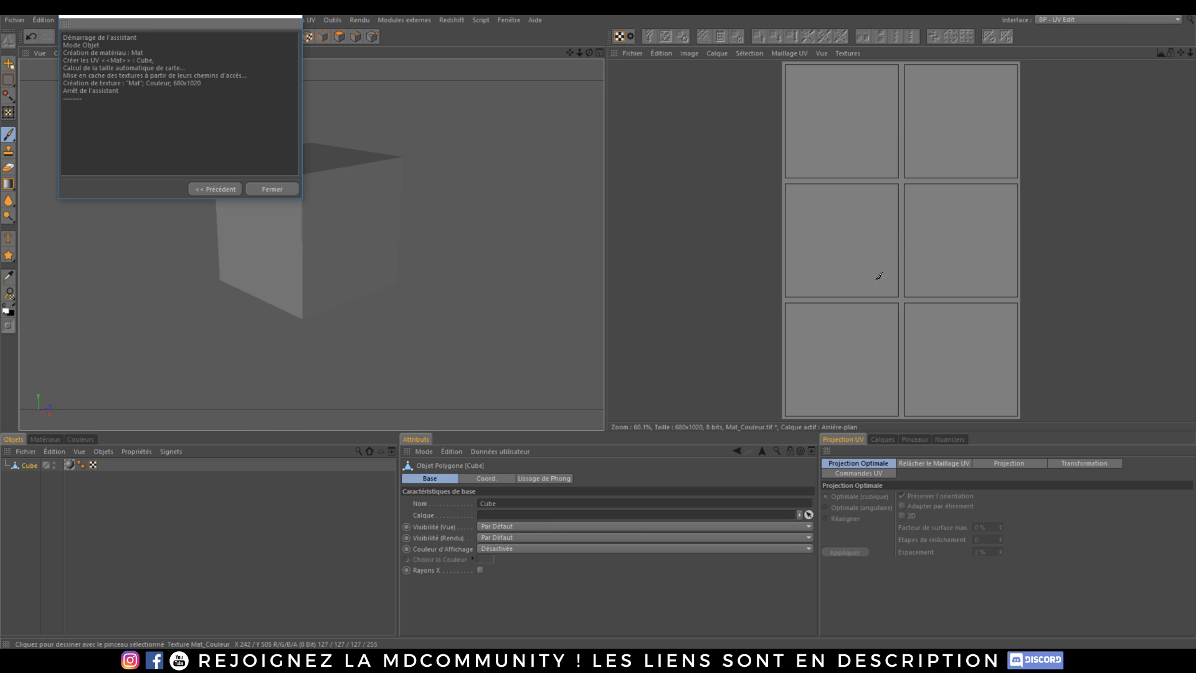
Paint a test stroke across the cube's faces and delete the texture tag from the Cube
{"action": "mouse_move", "coordinate": [312, 148]}
{"action": "left_mouse_down"}
{"action": "mouse_move", "coordinate": [341, 213]}
{"action": "mouse_move", "coordinate": [277, 290]}
{"action": "mouse_move", "coordinate": [355, 198]}
{"action": "mouse_move", "coordinate": [329, 147]}
{"action": "left_mouse_up"}
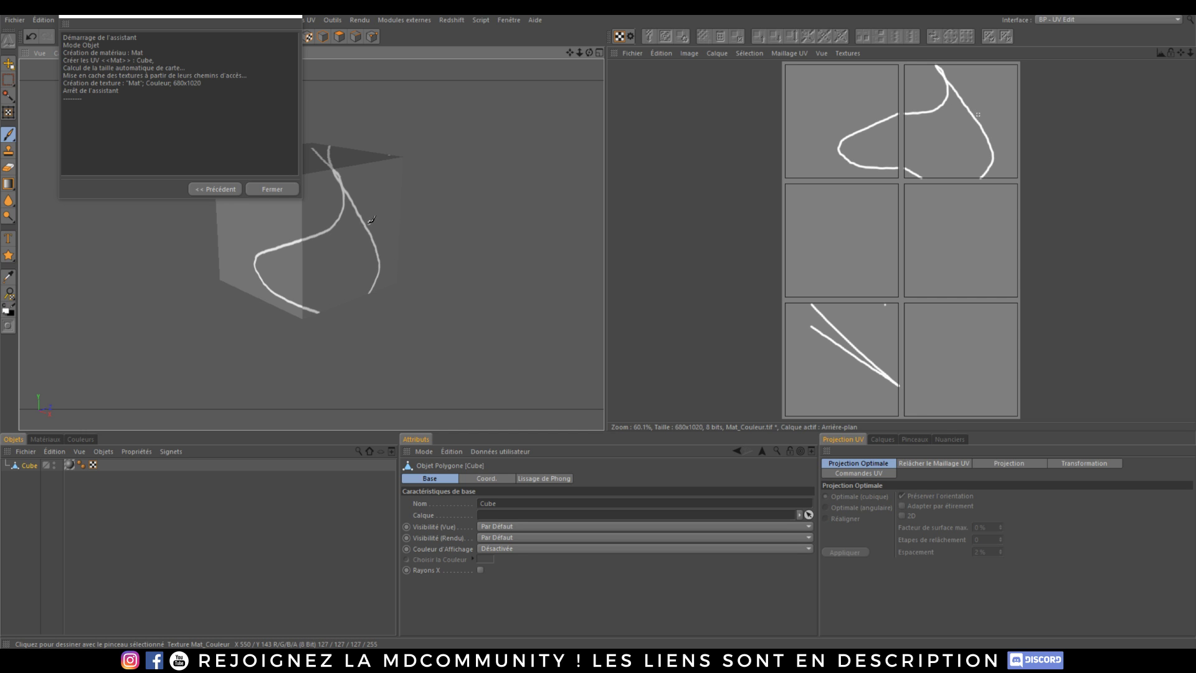
{"action": "left_click", "coordinate": [272, 189]}
{"action": "left_click", "coordinate": [68, 465]}
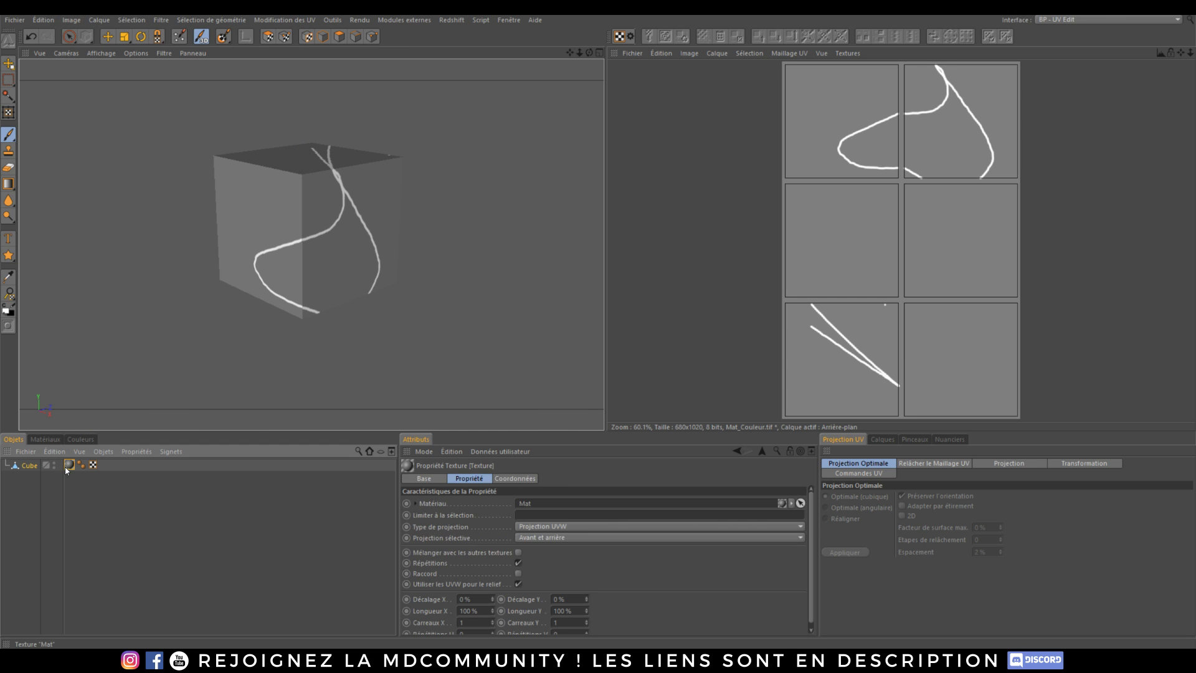
{"action": "key", "text": "Delete"}
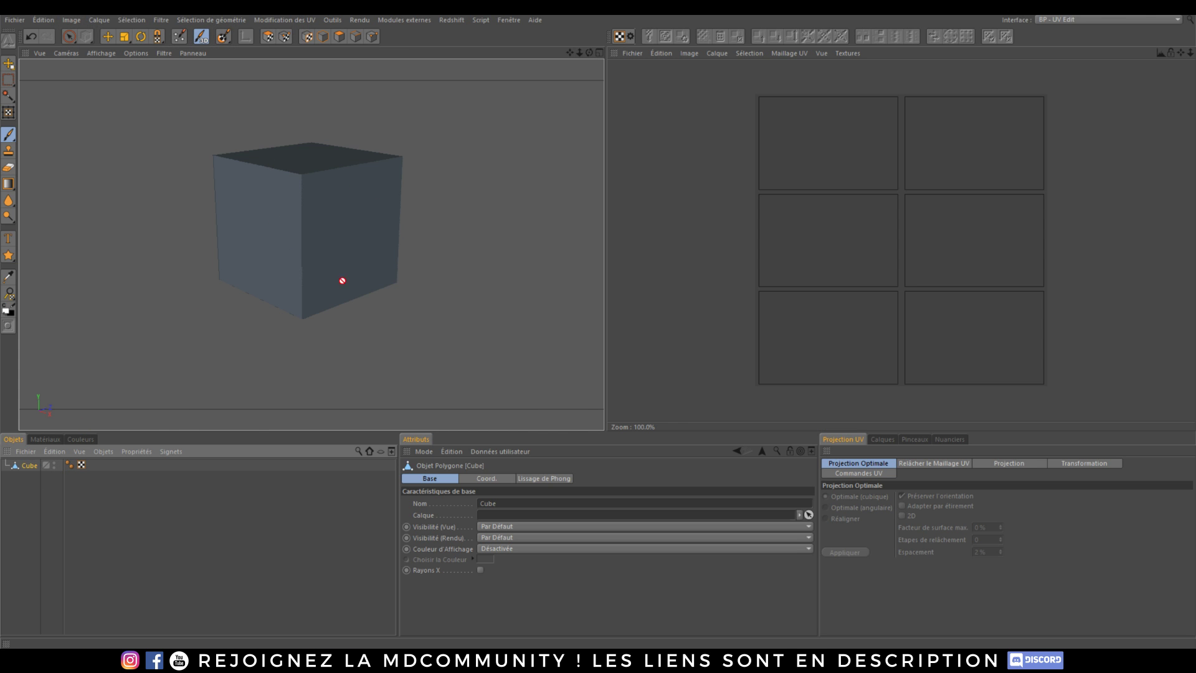
Switch the interface layout to MAX (Utilisateur)
{"action": "left_click", "coordinate": [1163, 19]}
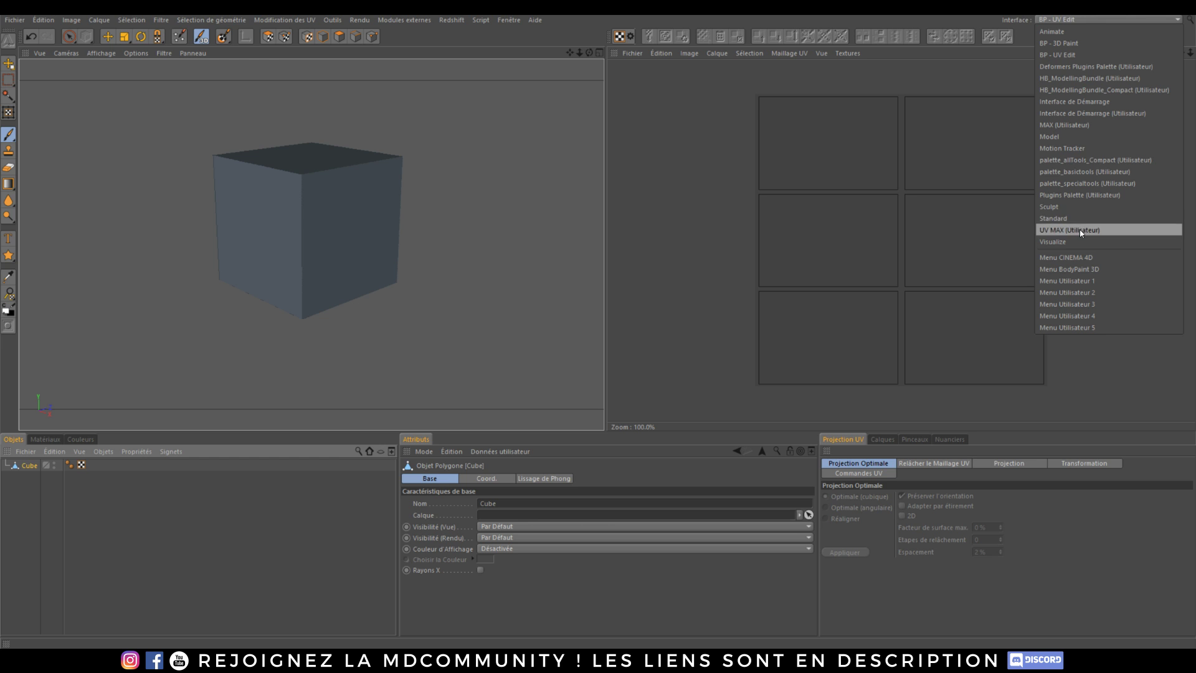
{"action": "left_click", "coordinate": [1063, 124]}
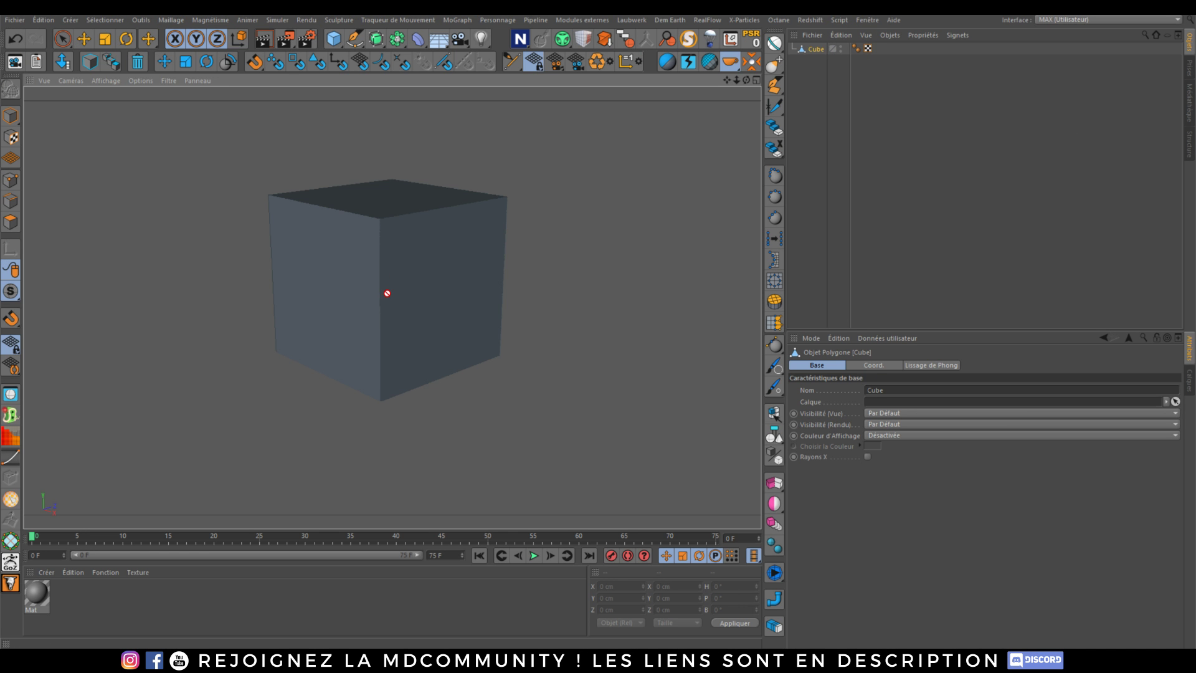
{"action": "mouse_move", "coordinate": [392, 296]}
{"action": "left_mouse_down", "text": "alt"}
{"action": "mouse_move", "coordinate": [464, 315]}
{"action": "mouse_move", "coordinate": [411, 301]}
{"action": "left_mouse_up", "text": "alt"}
{"action": "left_click_drag", "start_coordinate": [317, 300], "coordinate": [375, 323], "text": "alt"}
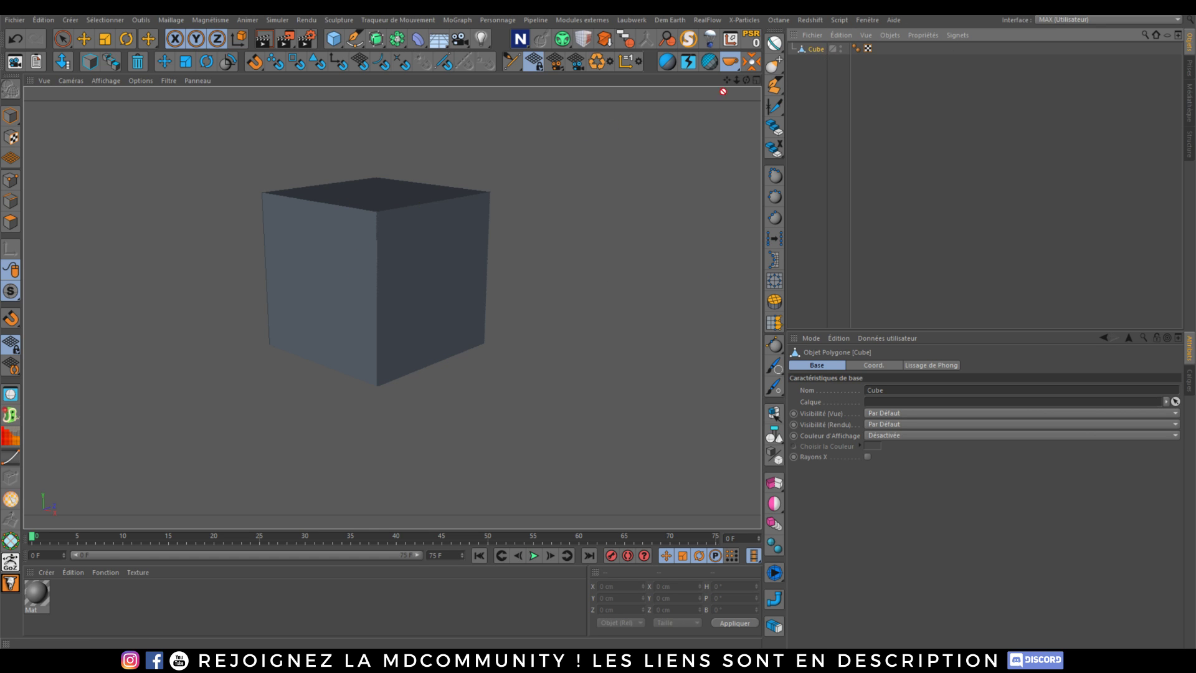
{"action": "left_click_drag", "start_coordinate": [368, 267], "coordinate": [422, 295], "text": "alt"}
{"action": "left_click_drag", "start_coordinate": [440, 308], "coordinate": [405, 283], "text": "alt"}
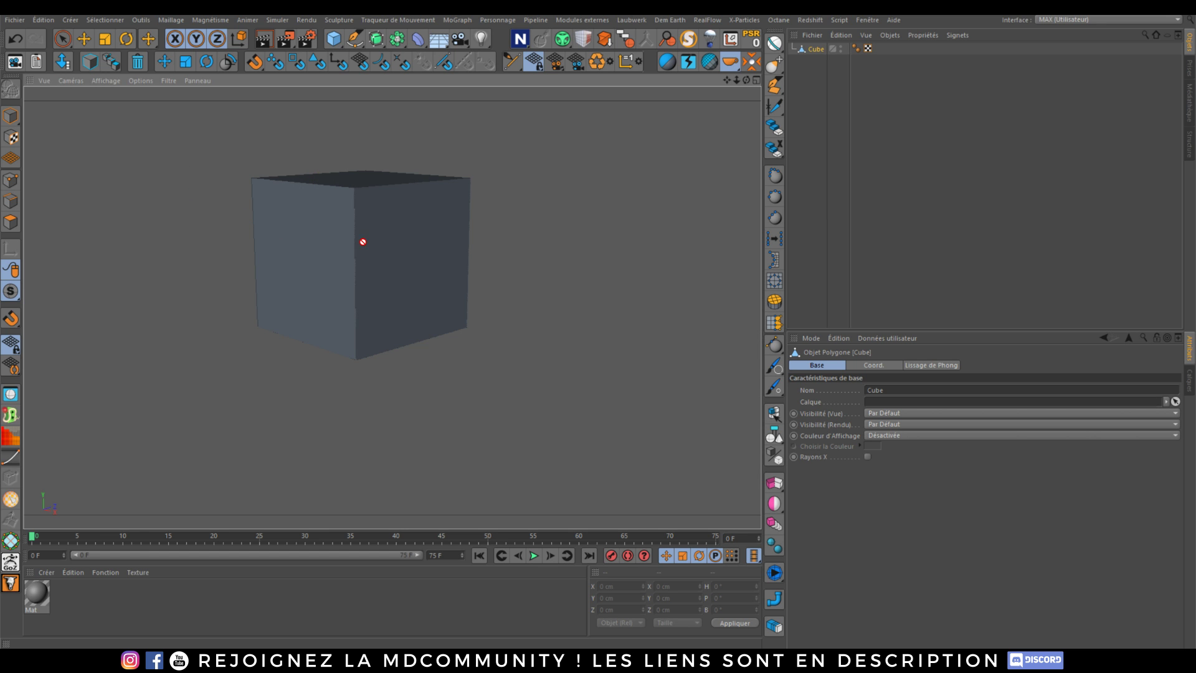
{"action": "middle_click_drag", "start_coordinate": [364, 242], "coordinate": [371, 265], "text": "alt"}
Create a new empty project and copy the Cube from the previous project into it
{"action": "left_click", "coordinate": [15, 20]}
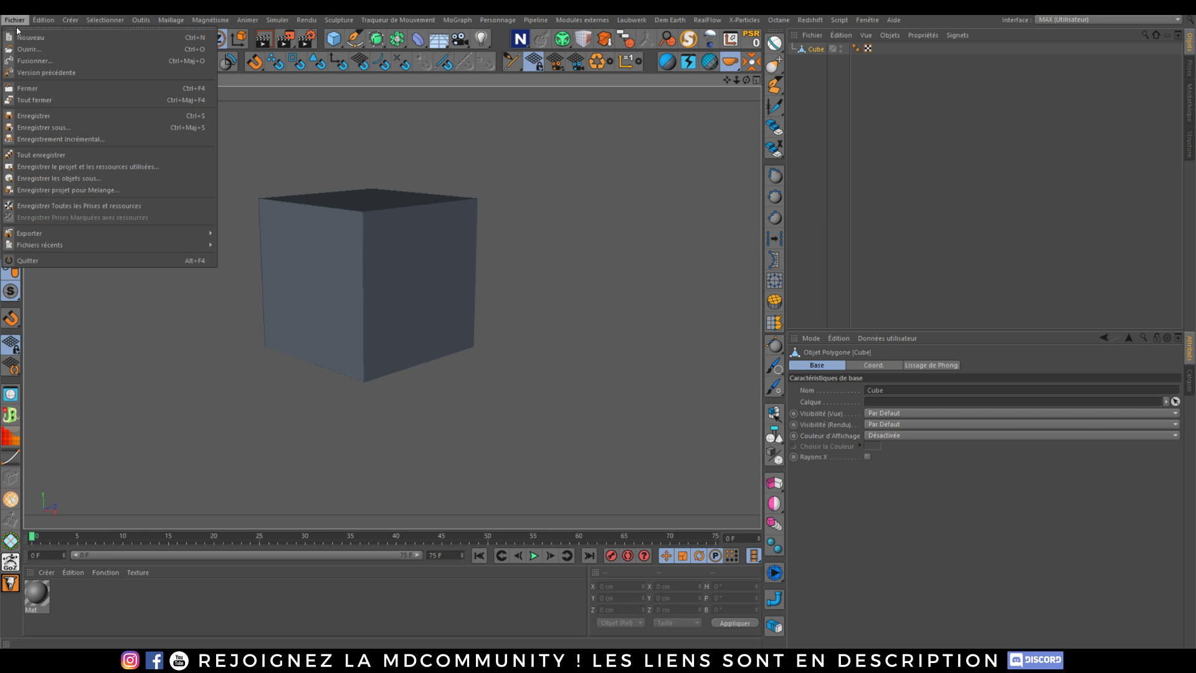
{"action": "left_click", "coordinate": [37, 32]}
{"action": "left_click_drag", "start_coordinate": [444, 287], "coordinate": [411, 271], "text": "alt"}
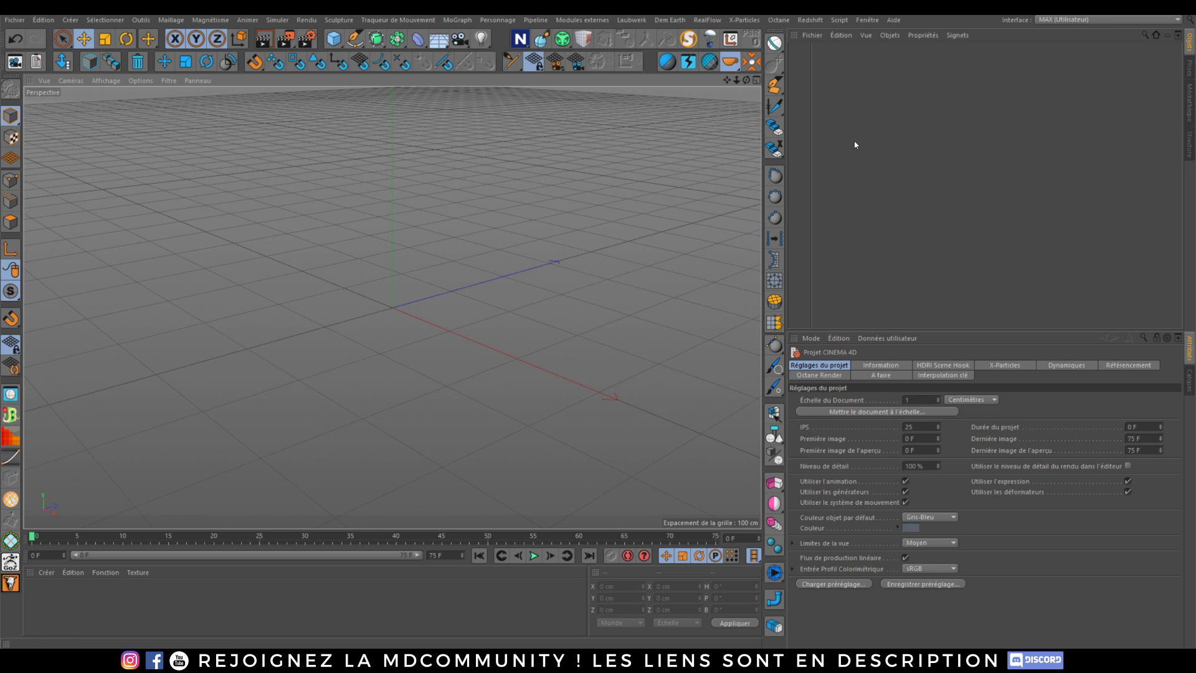
{"action": "left_click", "coordinate": [866, 20]}
{"action": "left_click", "coordinate": [881, 307]}
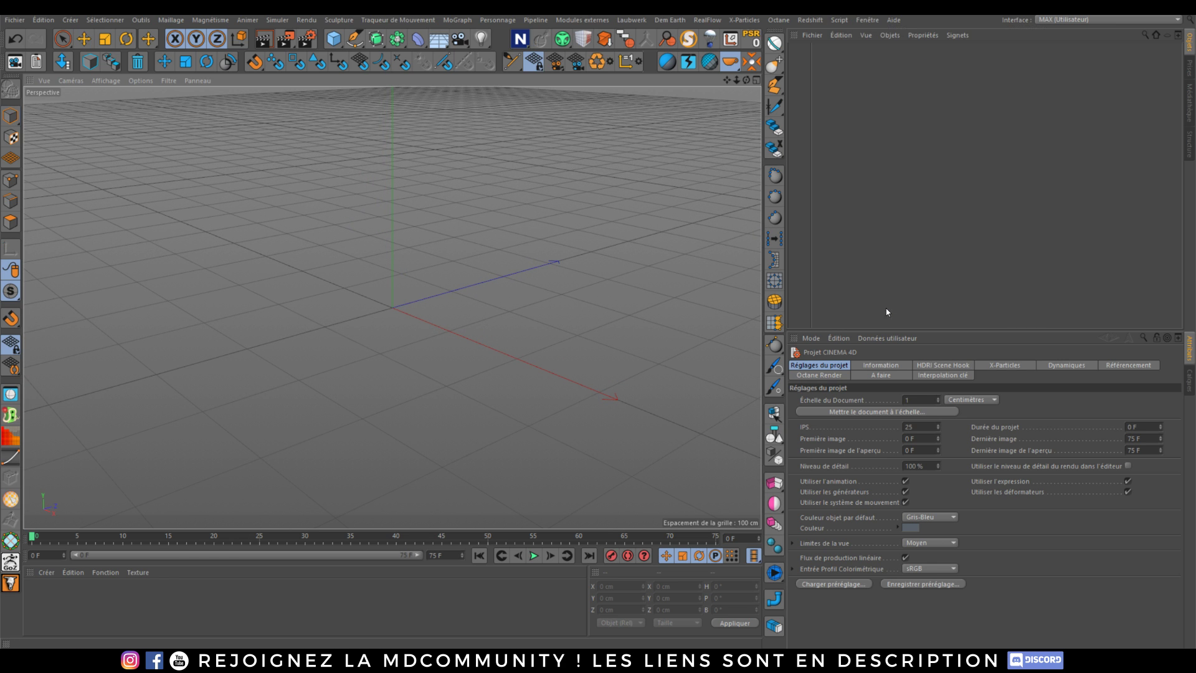
{"action": "left_click", "coordinate": [813, 49]}
{"action": "left_click", "coordinate": [867, 20]}
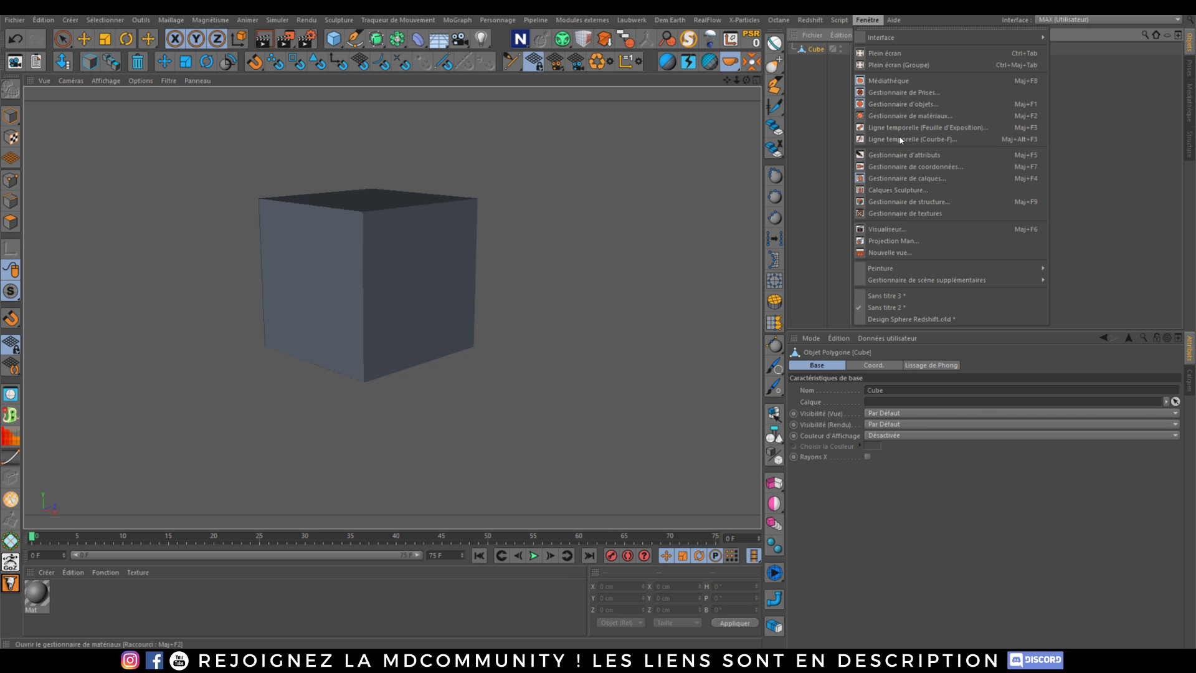
{"action": "left_click", "coordinate": [881, 294]}
{"action": "key", "text": "ctrl+v"}
{"action": "left_click_drag", "start_coordinate": [415, 320], "coordinate": [393, 308], "text": "alt"}
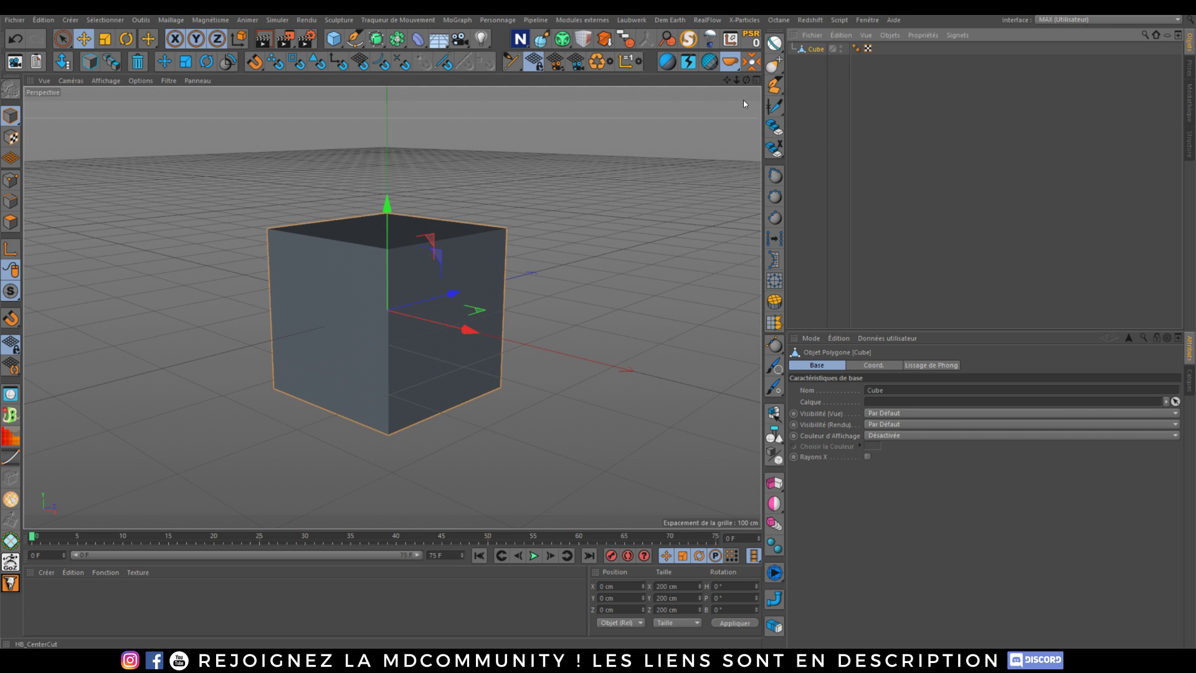
Export the scene as an FBX file named Cube in the 3D models folder on drive E:, using FBX version 7.5 (2016)
{"action": "left_click", "coordinate": [12, 20]}
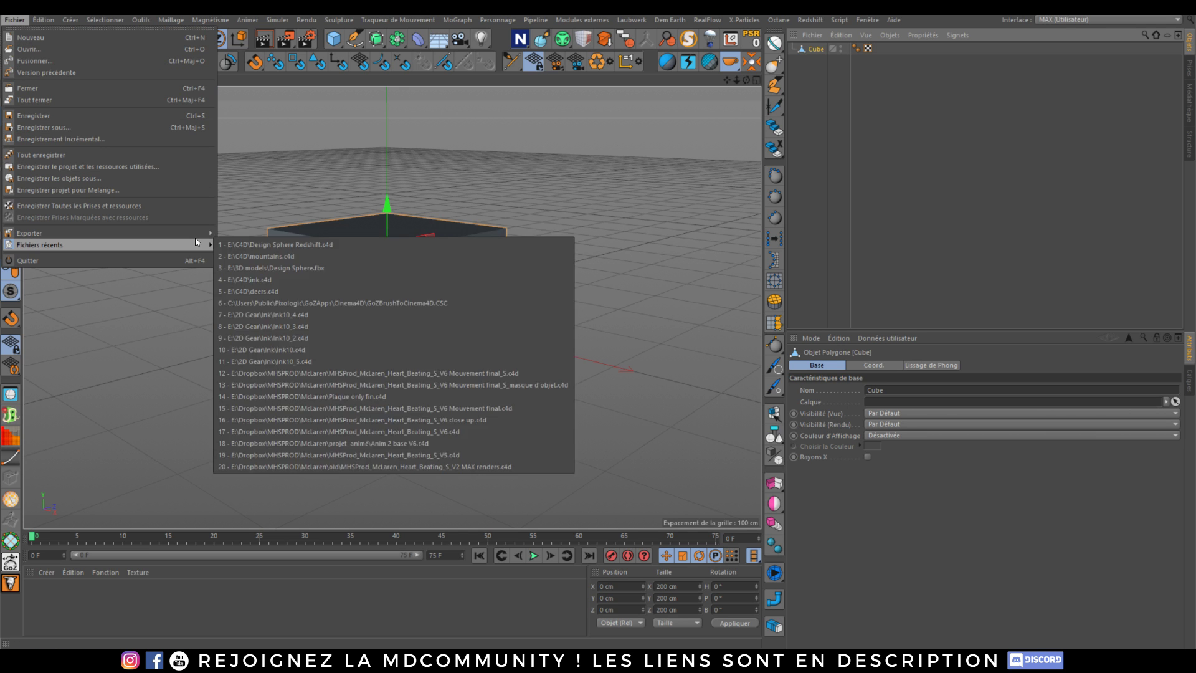
{"action": "mouse_move", "coordinate": [199, 233]}
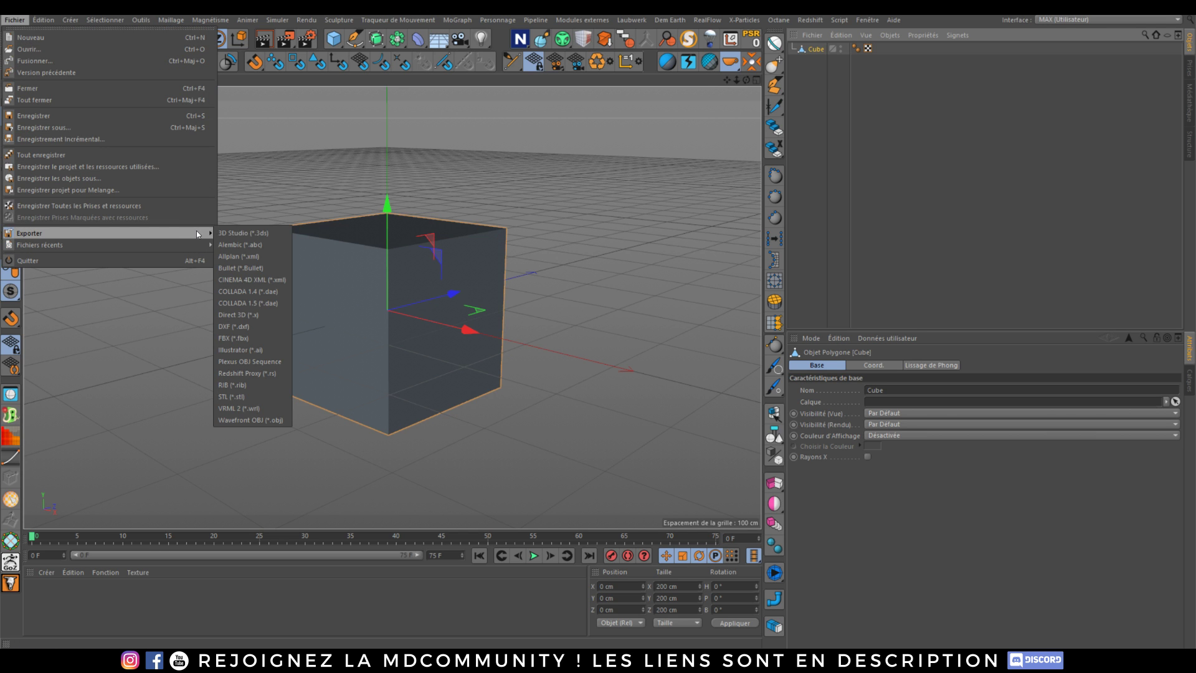
{"action": "left_click", "coordinate": [227, 341]}
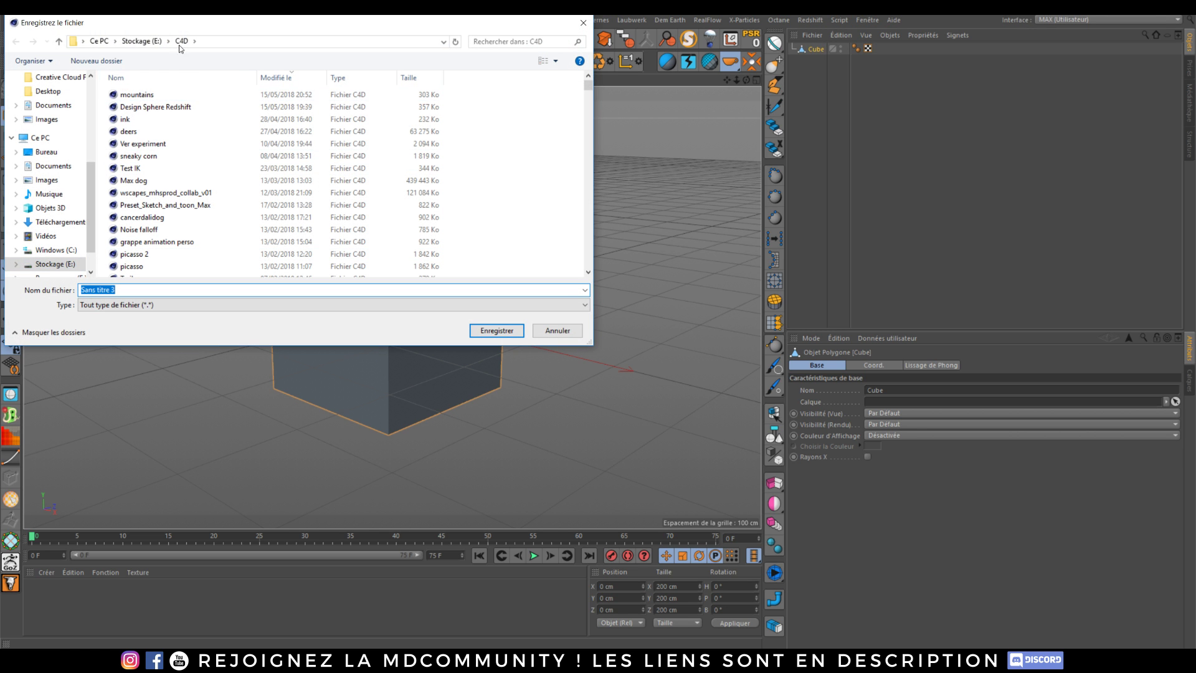
{"action": "left_click", "coordinate": [142, 41]}
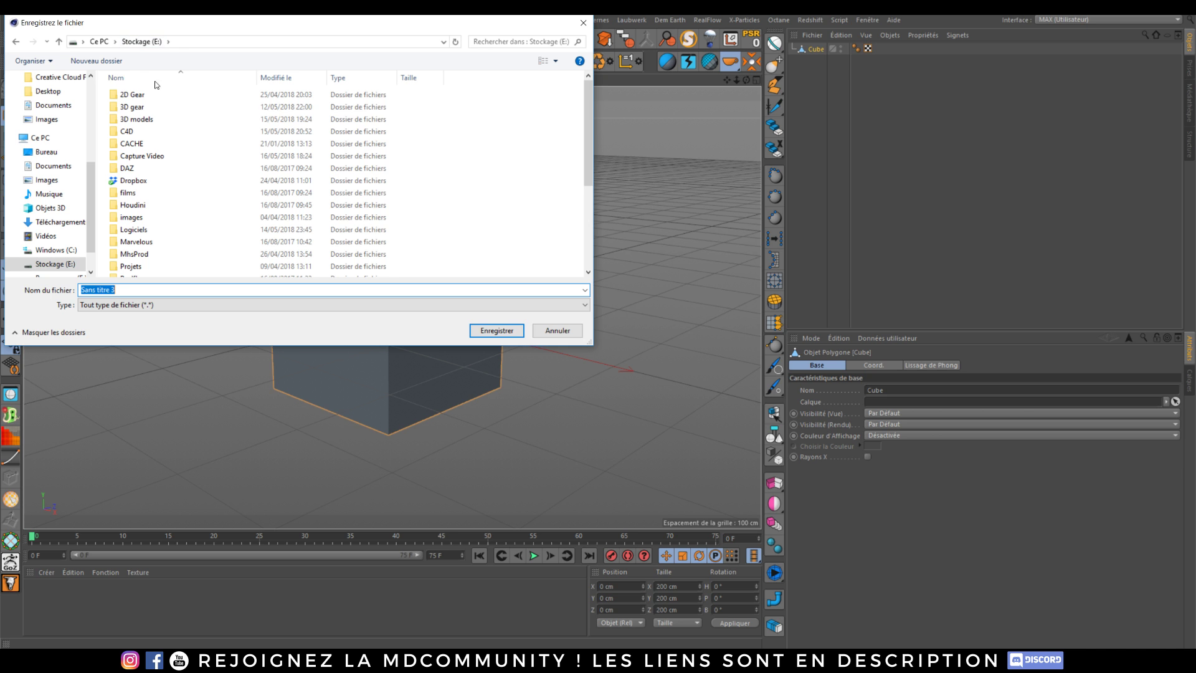
{"action": "double_click", "coordinate": [163, 119]}
{"action": "type", "text": "Cube"}
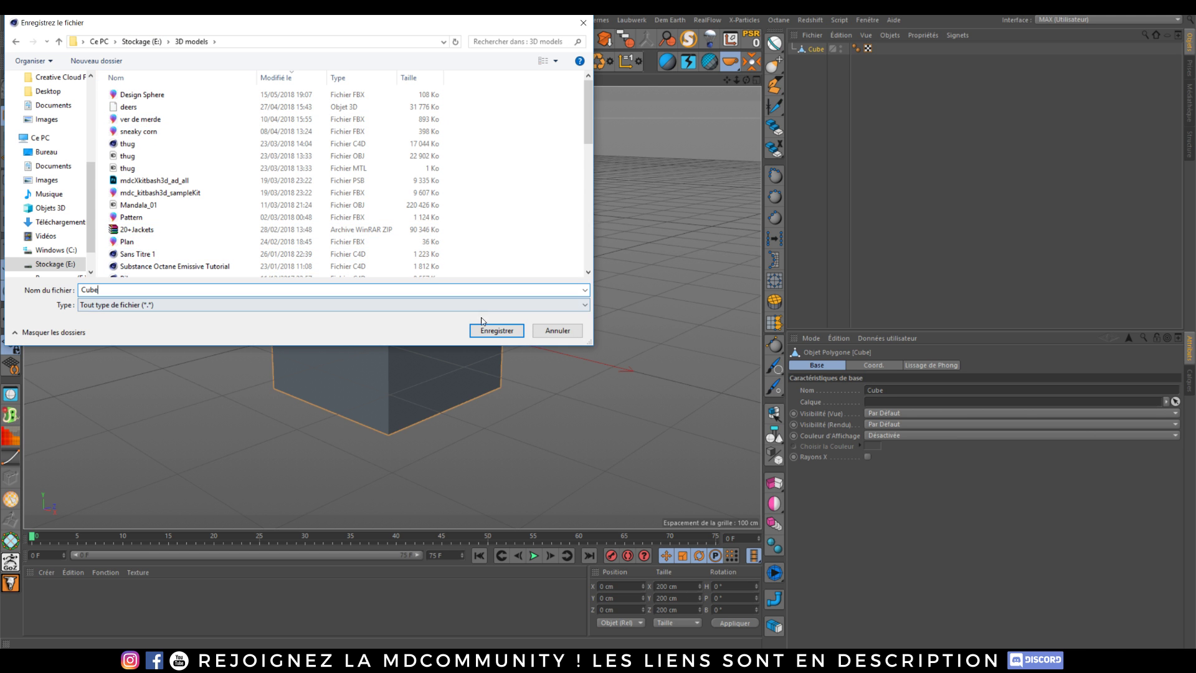
{"action": "left_click", "coordinate": [492, 330]}
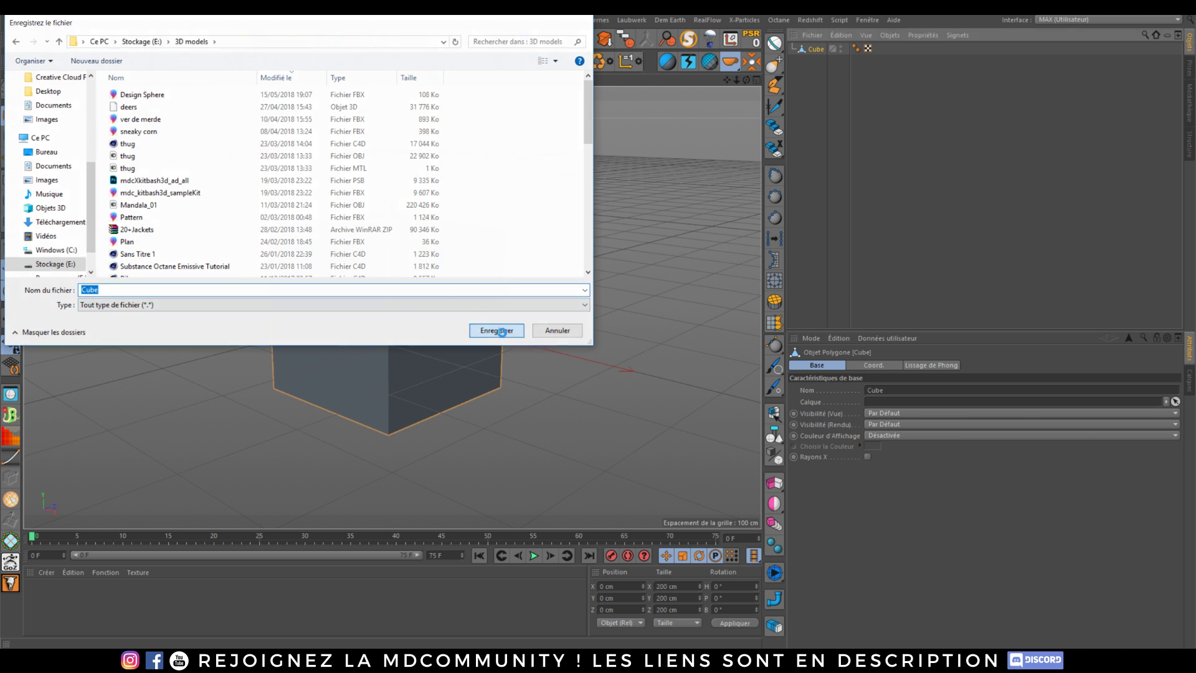
{"action": "left_click_drag", "start_coordinate": [504, 209], "coordinate": [468, 147]}
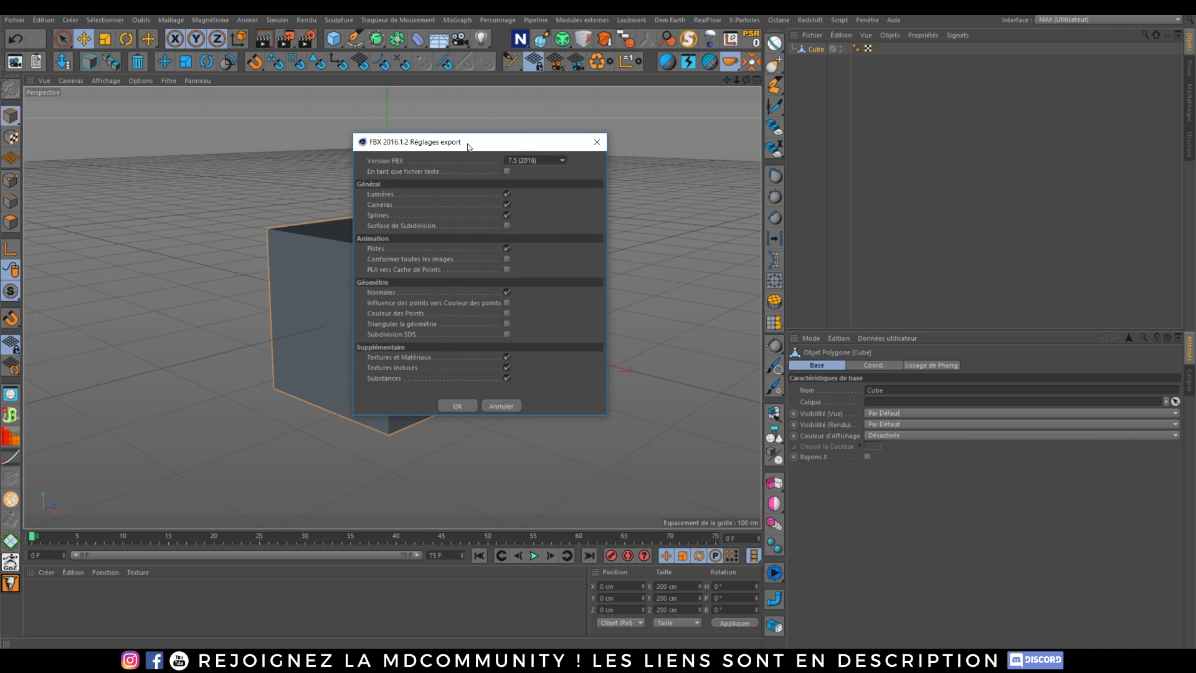
{"action": "left_click", "coordinate": [456, 404]}
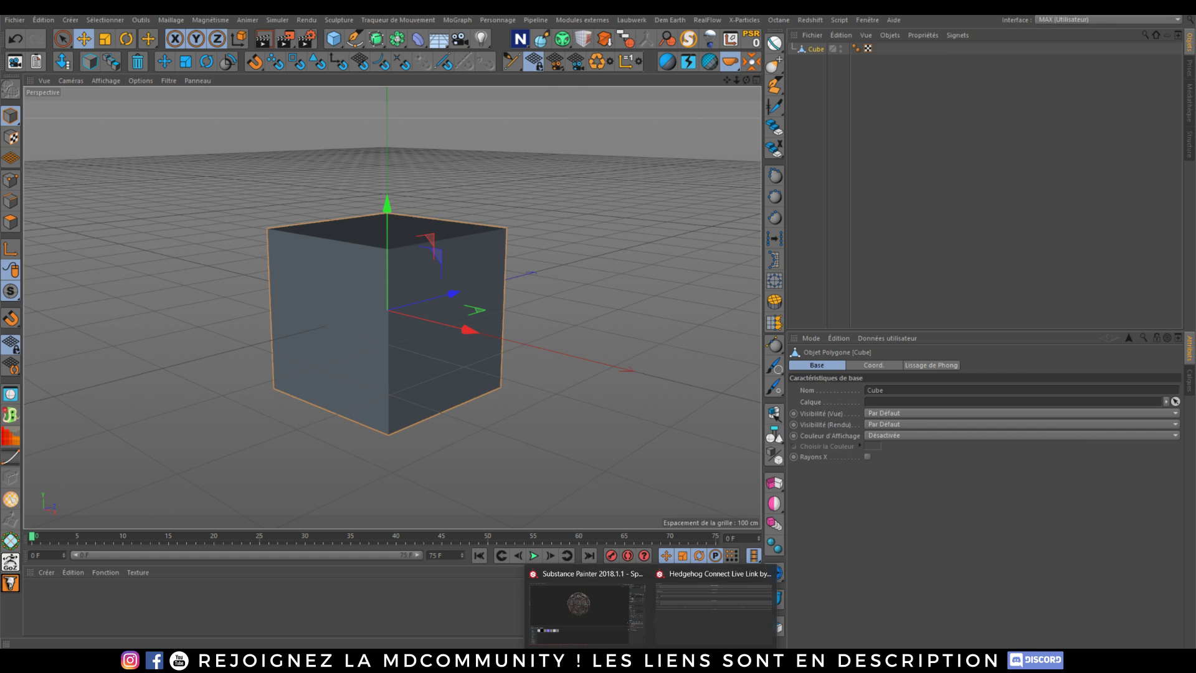
Switch to Substance Painter and create a new project from Cube.fbx with the PBR - Metallic Roughness template and OpenGL normal maps
{"action": "left_click", "coordinate": [578, 603]}
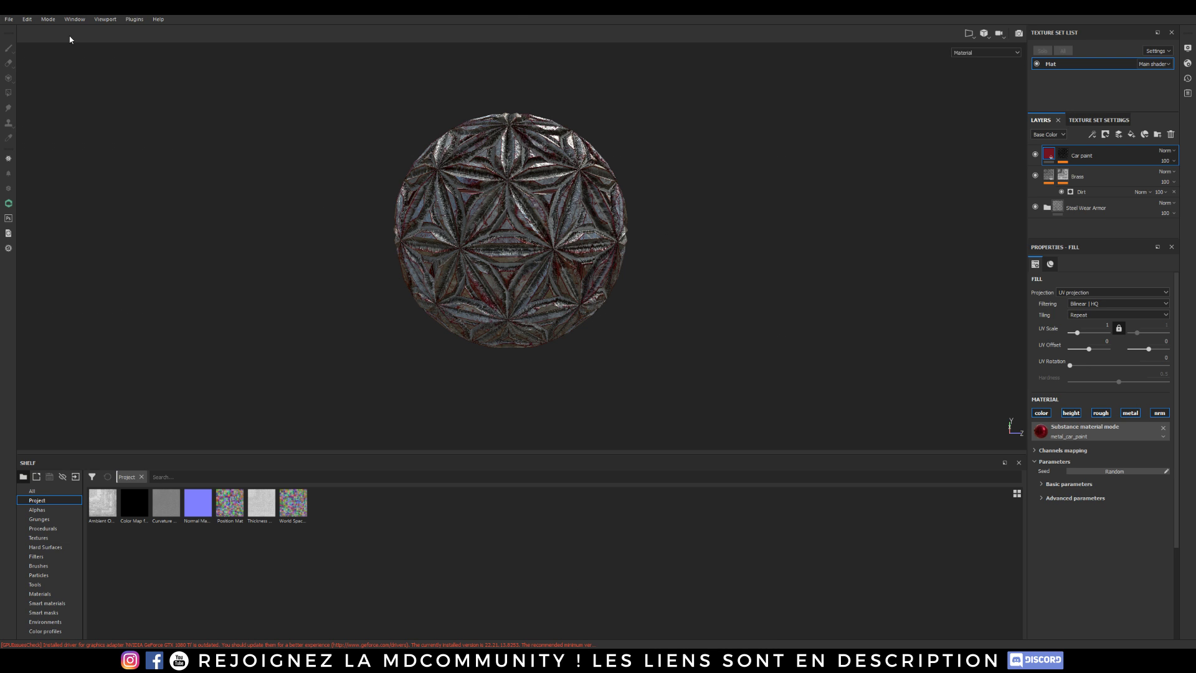
{"action": "left_click", "coordinate": [9, 19]}
{"action": "key", "text": "Escape"}
{"action": "key", "text": "ctrl+n"}
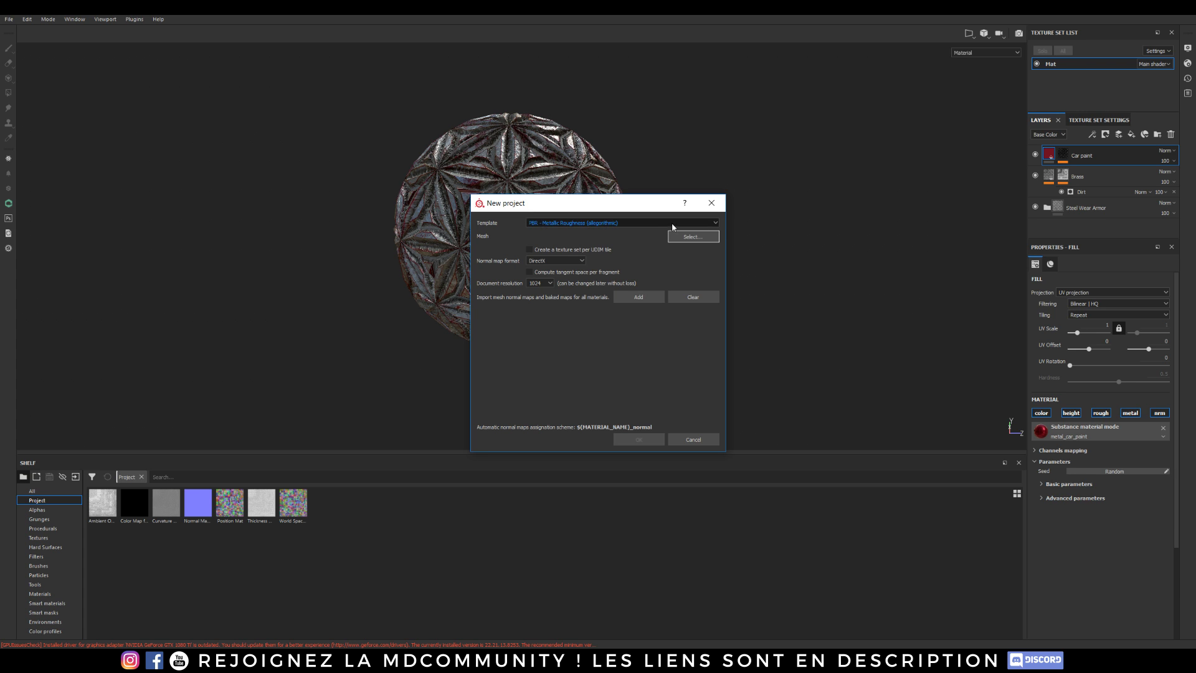
{"action": "left_click", "coordinate": [556, 261]}
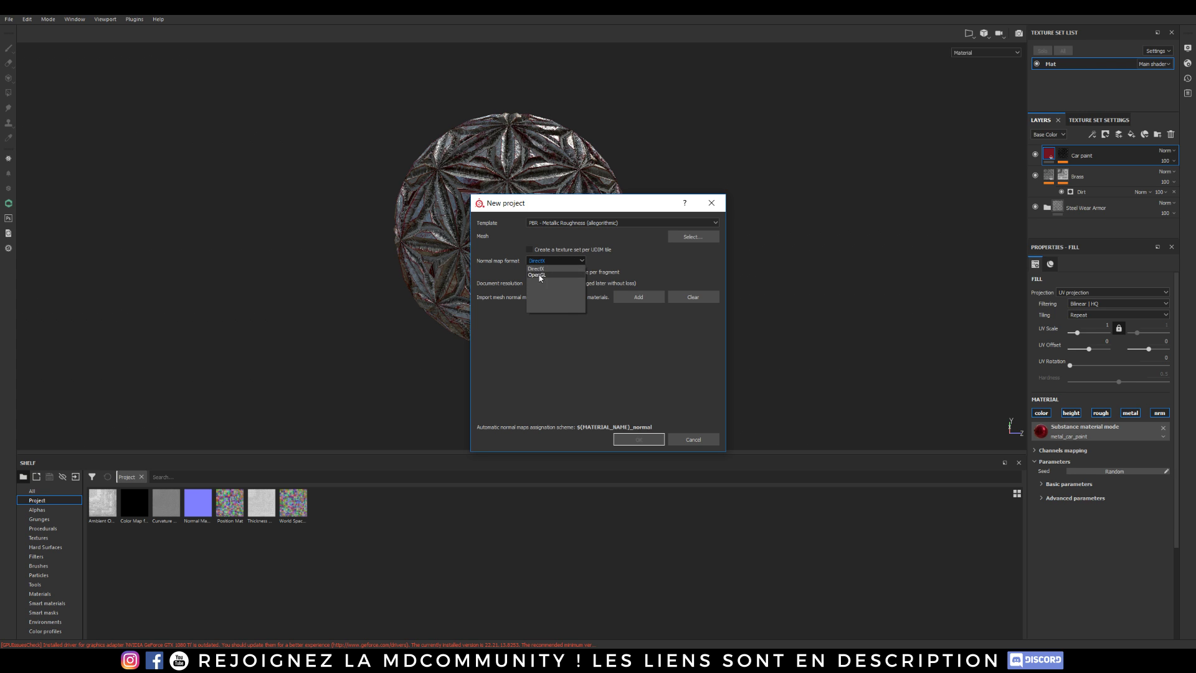
{"action": "left_click", "coordinate": [554, 276]}
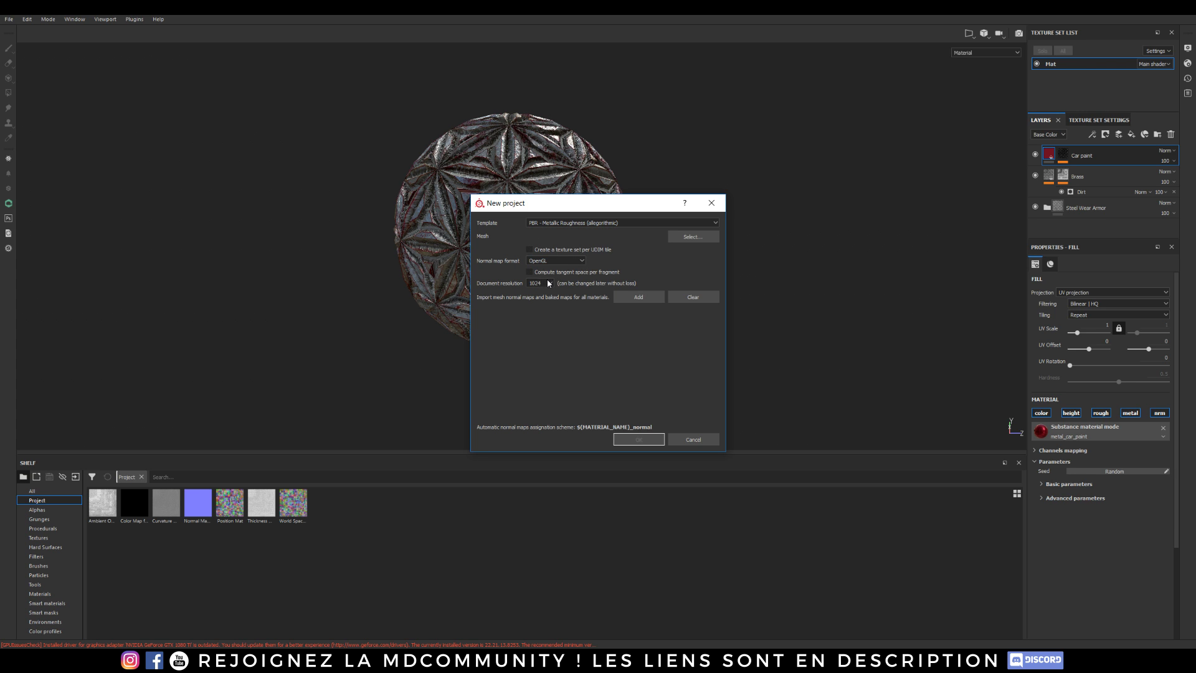
{"action": "left_click", "coordinate": [685, 237]}
{"action": "double_click", "coordinate": [617, 294]}
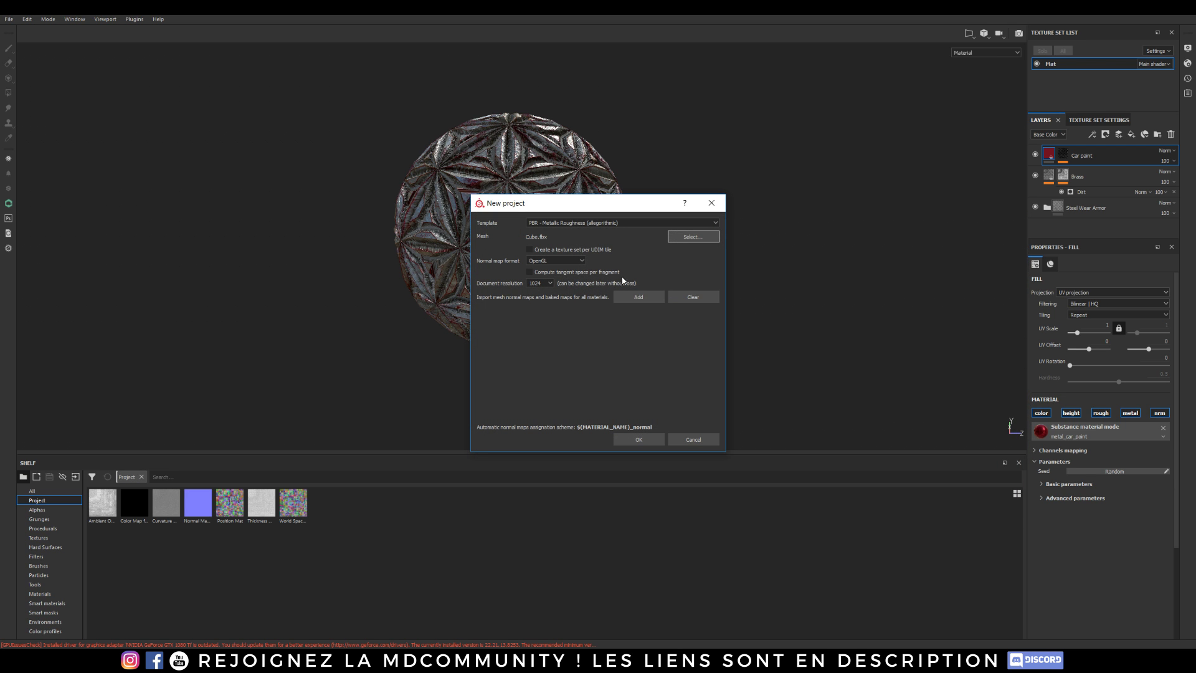
{"action": "left_click", "coordinate": [642, 439]}
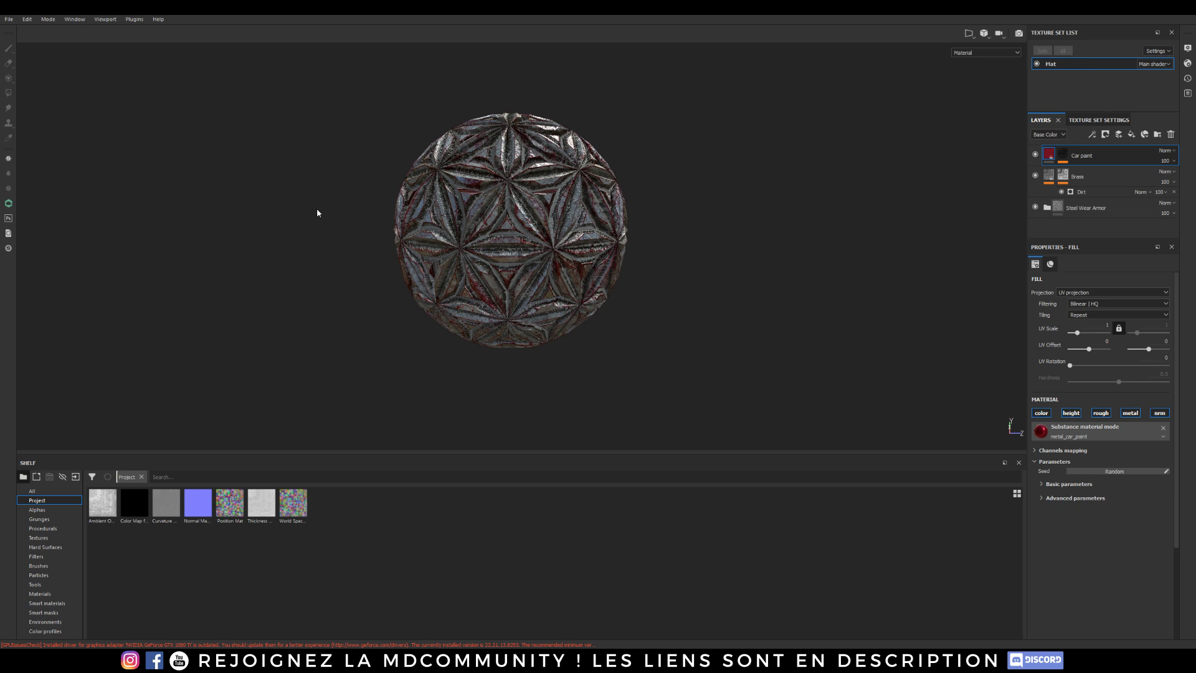
Paint several test brush strokes across the cube's faces and undo them
{"action": "scroll", "coordinate": [422, 212], "scroll_direction": "up", "scroll_amount": 3}
{"action": "scroll", "coordinate": [430, 205], "scroll_direction": "down", "scroll_amount": 6}
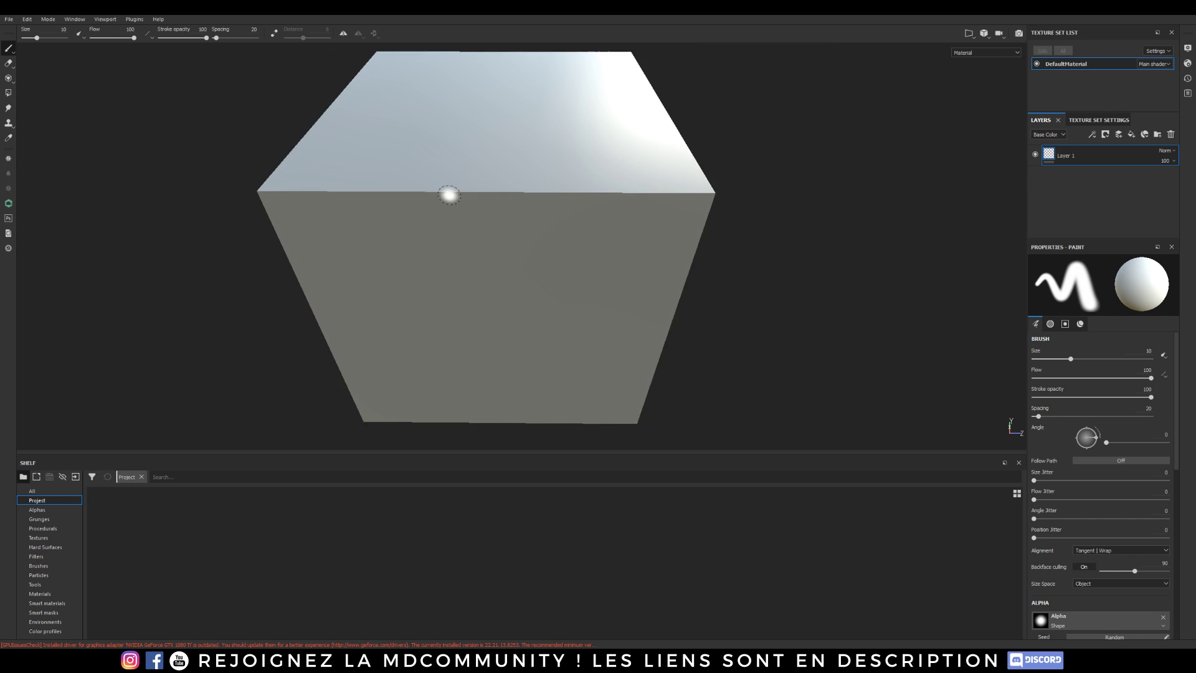
{"action": "scroll", "coordinate": [449, 205], "scroll_direction": "down", "scroll_amount": 3}
{"action": "scroll", "coordinate": [515, 259], "scroll_direction": "down", "scroll_amount": 2}
{"action": "mouse_move", "coordinate": [506, 177]}
{"action": "left_mouse_down"}
{"action": "mouse_move", "coordinate": [485, 206]}
{"action": "mouse_move", "coordinate": [548, 262]}
{"action": "mouse_move", "coordinate": [548, 287]}
{"action": "left_mouse_up"}
{"action": "left_click_drag", "start_coordinate": [562, 204], "coordinate": [469, 286], "text": "alt"}
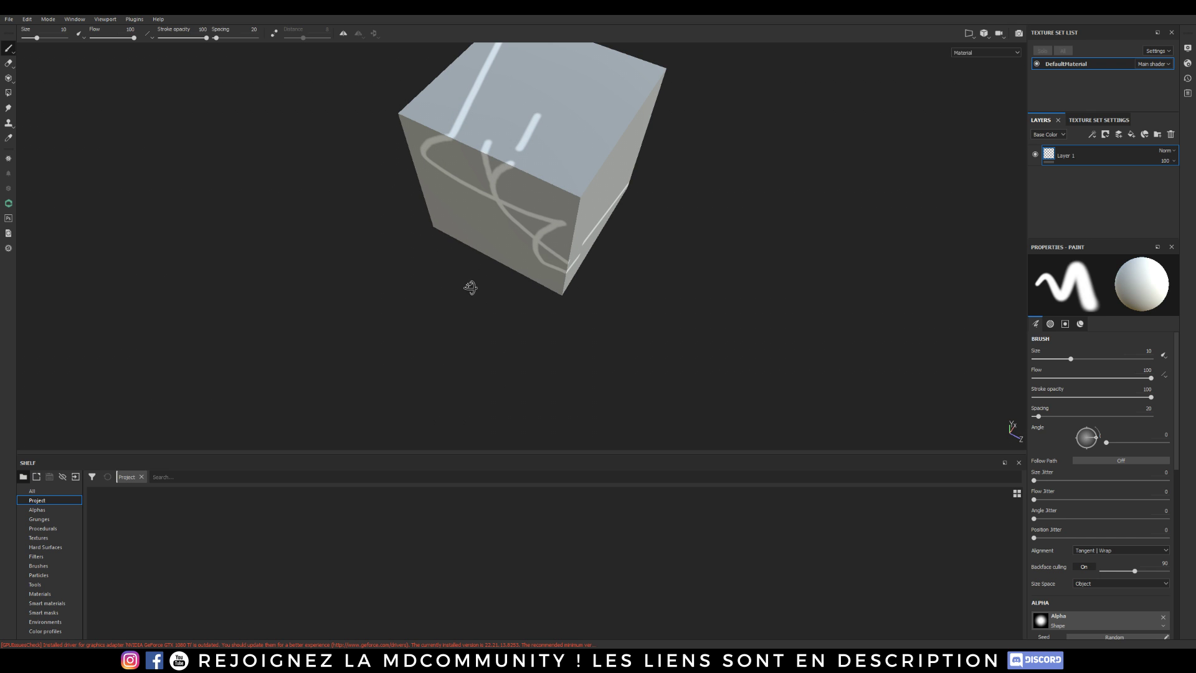
{"action": "mouse_move", "coordinate": [473, 164]}
{"action": "left_mouse_down"}
{"action": "mouse_move", "coordinate": [517, 152]}
{"action": "mouse_move", "coordinate": [567, 187]}
{"action": "mouse_move", "coordinate": [563, 283]}
{"action": "mouse_move", "coordinate": [528, 174]}
{"action": "mouse_move", "coordinate": [558, 163]}
{"action": "mouse_move", "coordinate": [434, 237]}
{"action": "mouse_move", "coordinate": [508, 197]}
{"action": "left_mouse_up"}
{"action": "key", "text": "ctrl+z"}
{"action": "key", "text": "ctrl+z"}
{"action": "key", "text": "ctrl+z"}
{"action": "key", "text": "ctrl+z"}
{"action": "scroll", "coordinate": [481, 219], "scroll_direction": "up", "scroll_amount": 2}
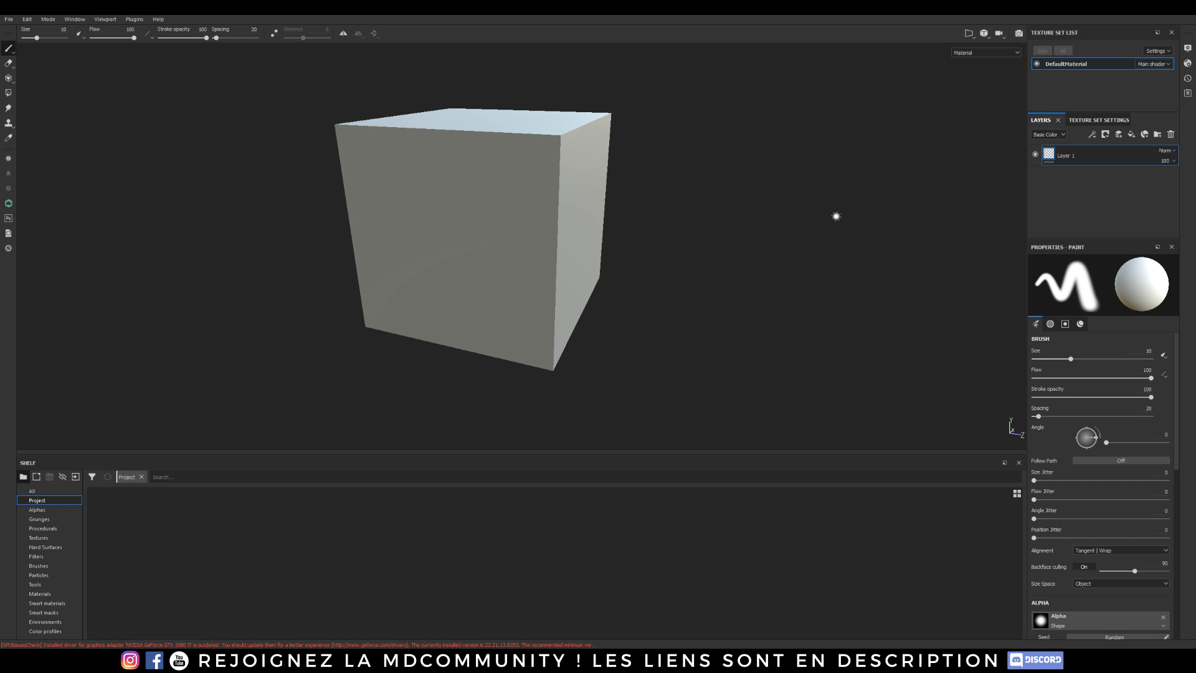
Bake all mesh maps for the DefaultMaterial texture set at an output size of 4096
{"action": "left_click", "coordinate": [1099, 120]}
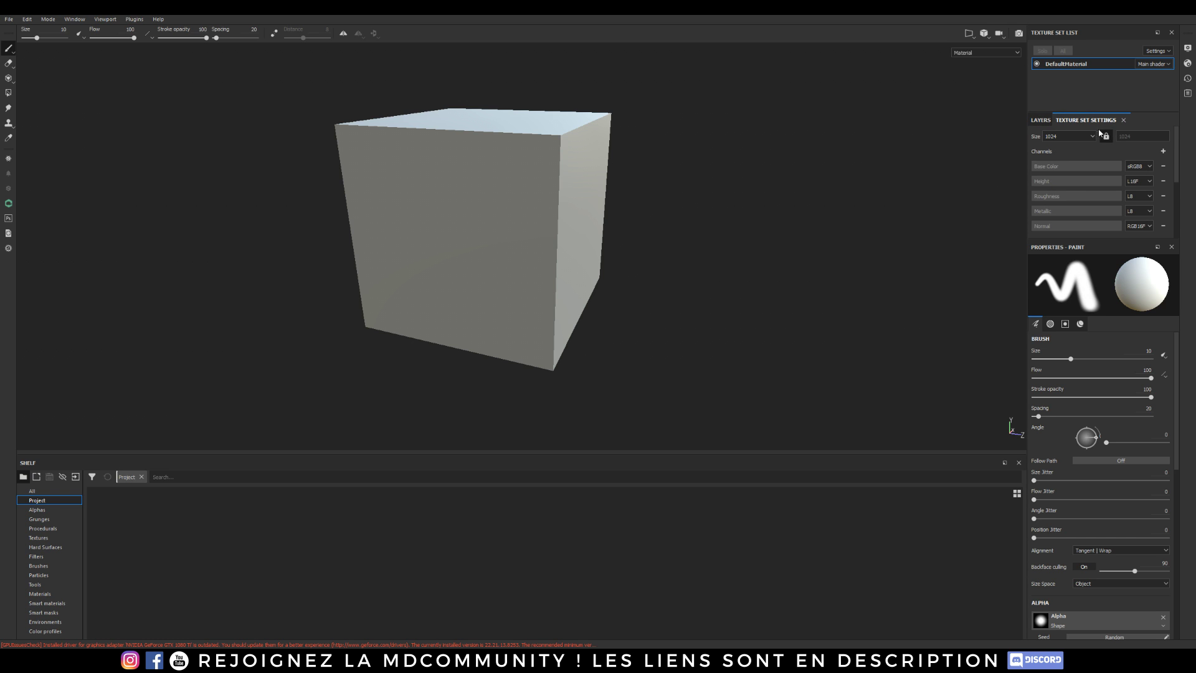
{"action": "scroll", "coordinate": [1183, 205], "scroll_direction": "down", "scroll_amount": 3}
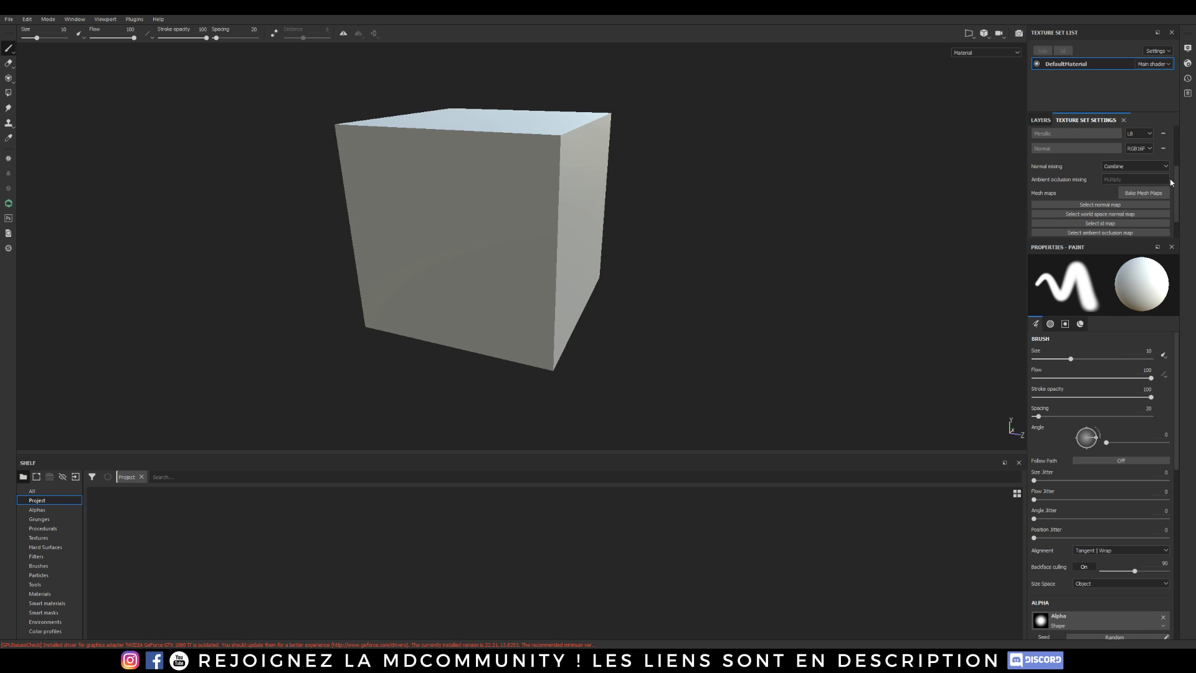
{"action": "left_click", "coordinate": [1156, 192]}
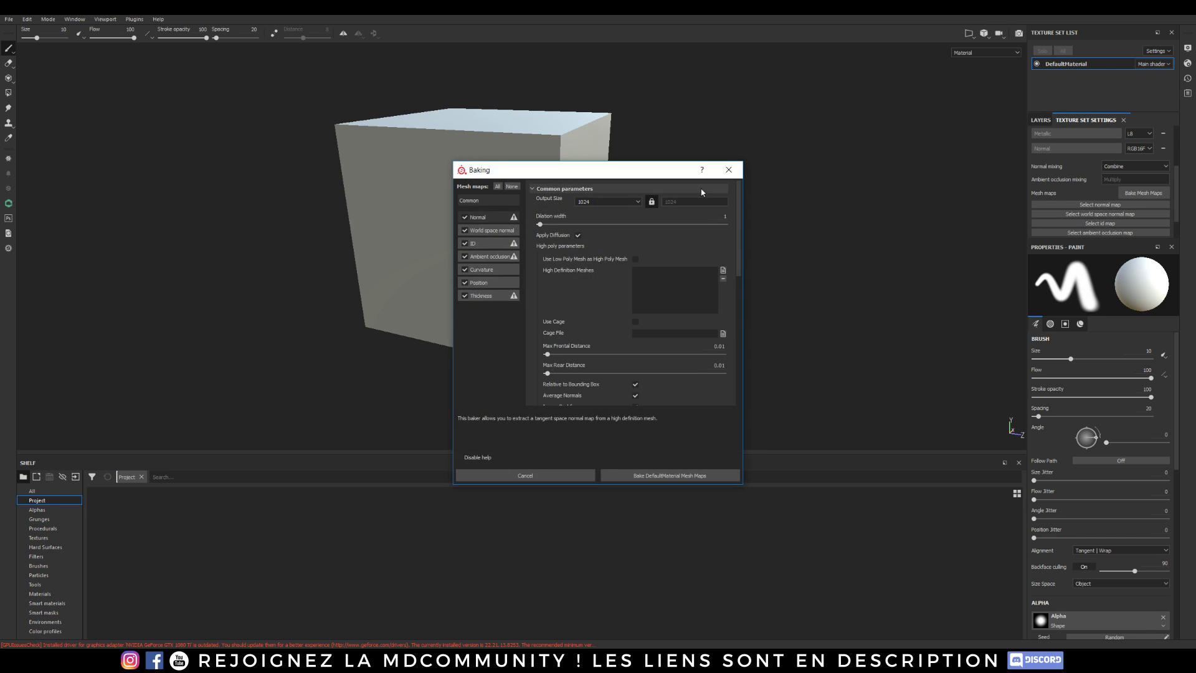
{"action": "left_click", "coordinate": [607, 201]}
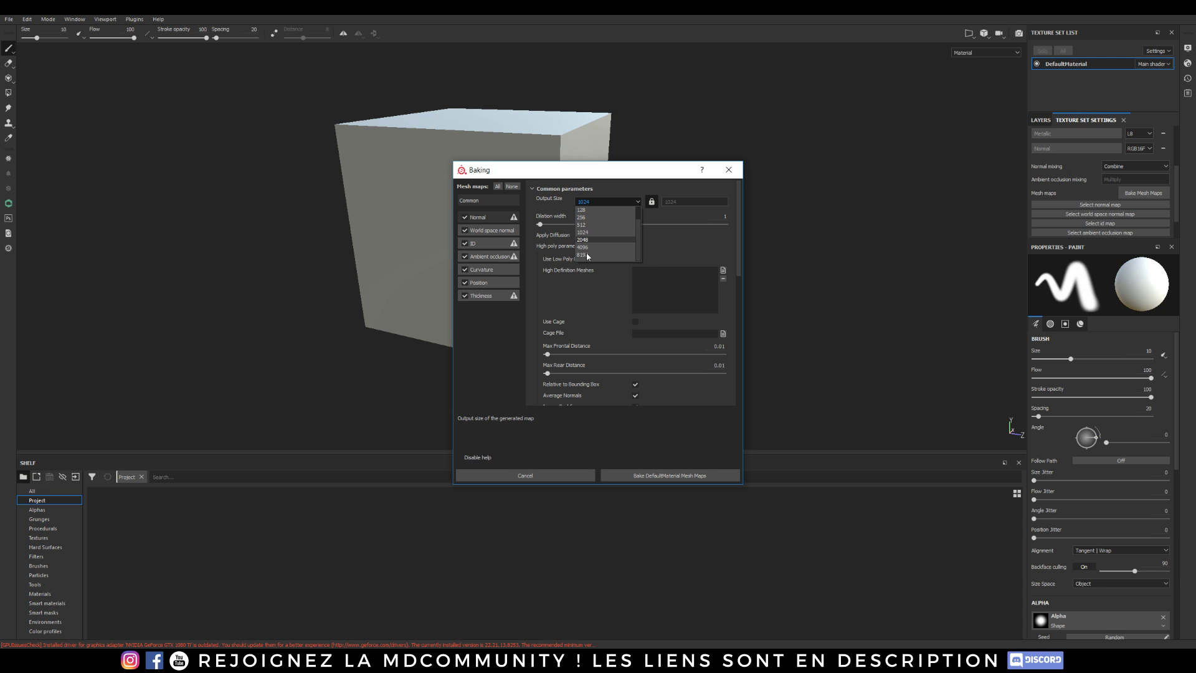
{"action": "scroll", "coordinate": [586, 253], "scroll_direction": "down", "scroll_amount": 1}
{"action": "left_click", "coordinate": [585, 254]}
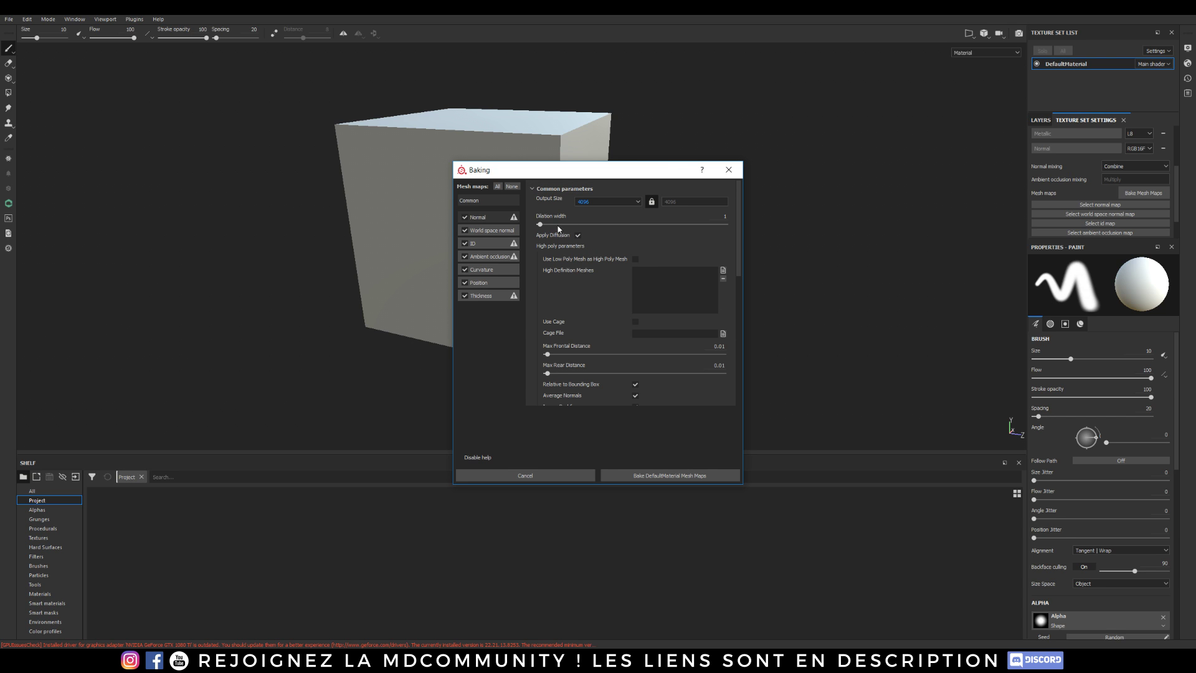
{"action": "left_click", "coordinate": [674, 476]}
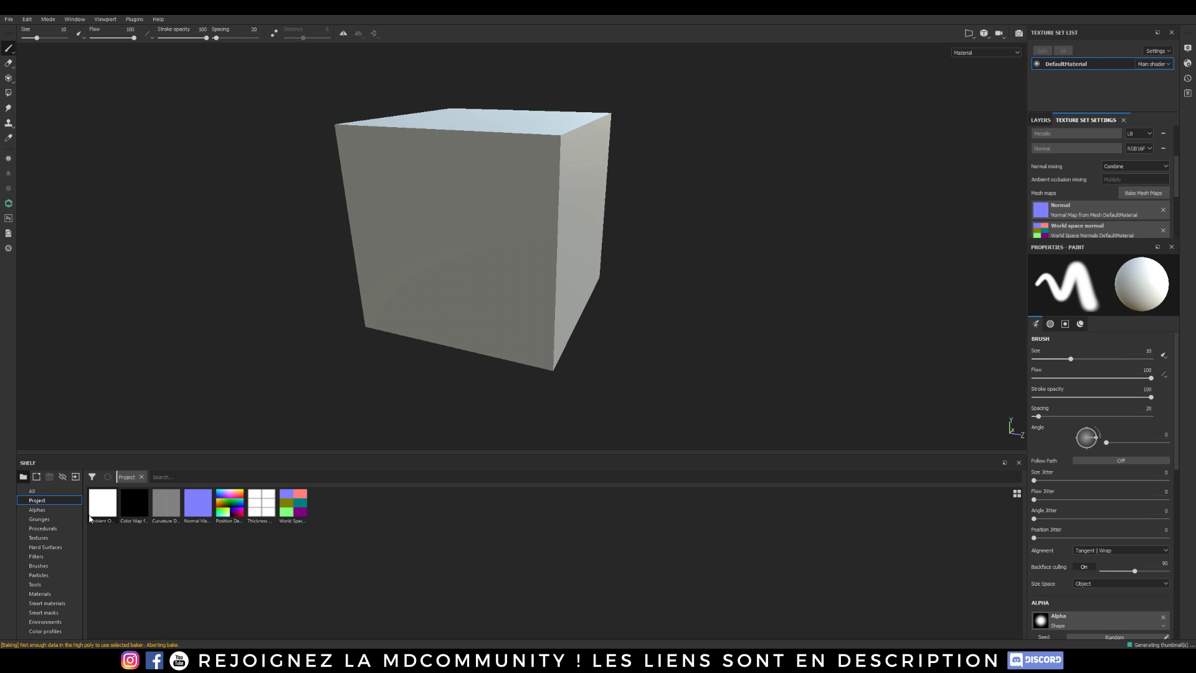
{"action": "mouse_move", "coordinate": [89, 517]}
{"action": "middle_click_drag", "start_coordinate": [557, 191], "coordinate": [592, 208], "text": "alt"}
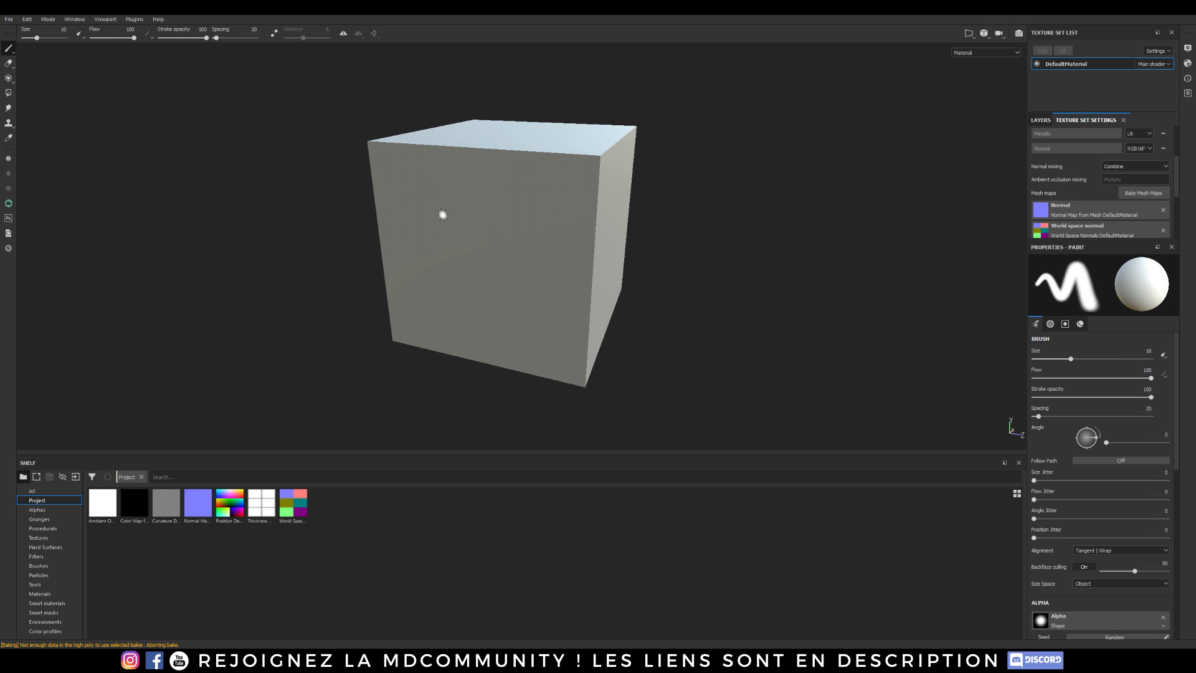
Apply the Eurovia smart material to the cube's layer stack and delete Layer 1
{"action": "left_click", "coordinate": [1045, 121]}
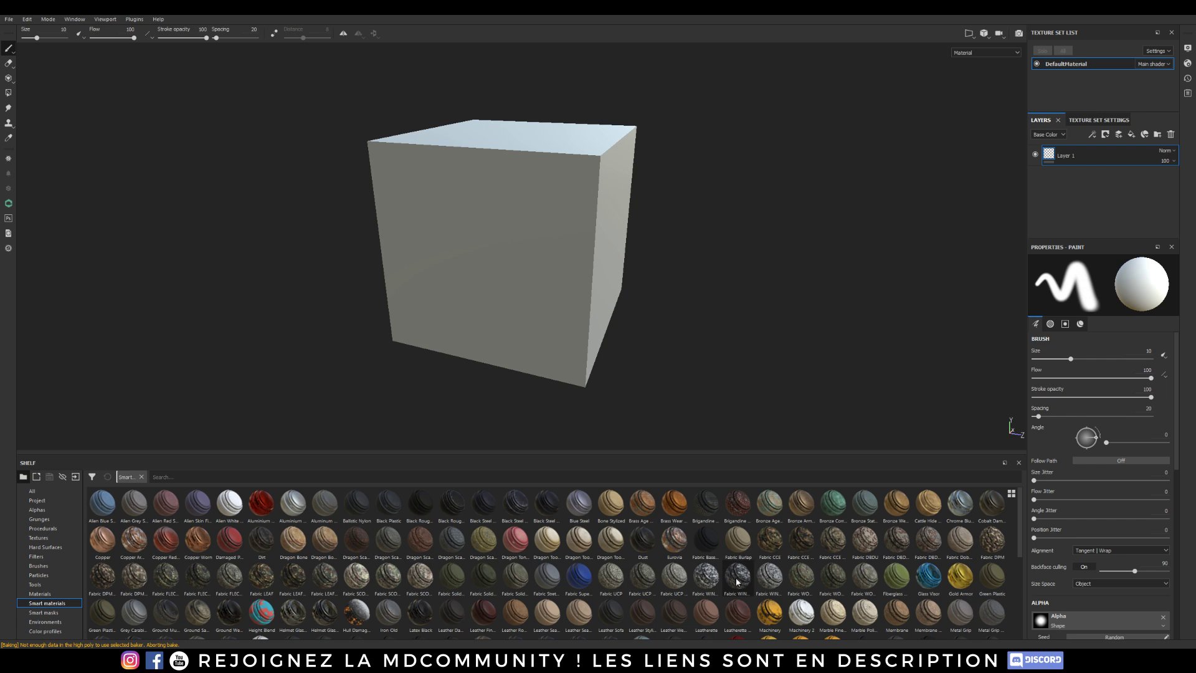
{"action": "left_click_drag", "start_coordinate": [674, 539], "coordinate": [1094, 149]}
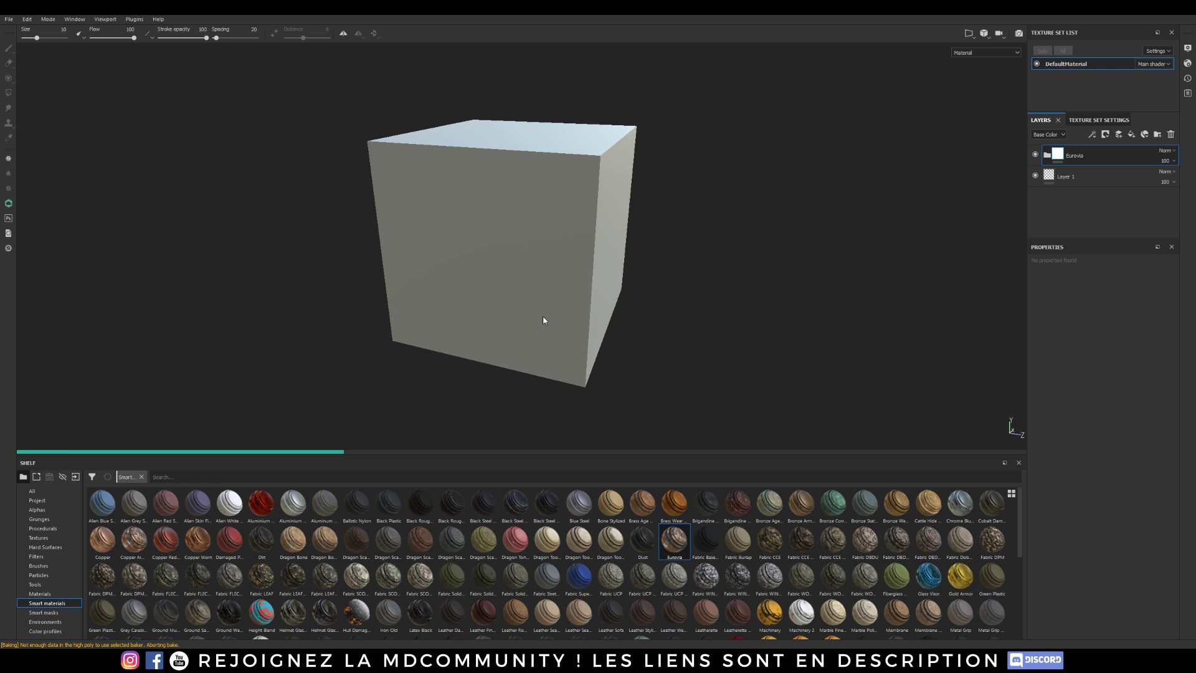
{"action": "left_click_drag", "start_coordinate": [543, 316], "coordinate": [506, 332], "text": "alt"}
{"action": "left_click", "coordinate": [1058, 182]}
{"action": "key", "text": "Delete"}
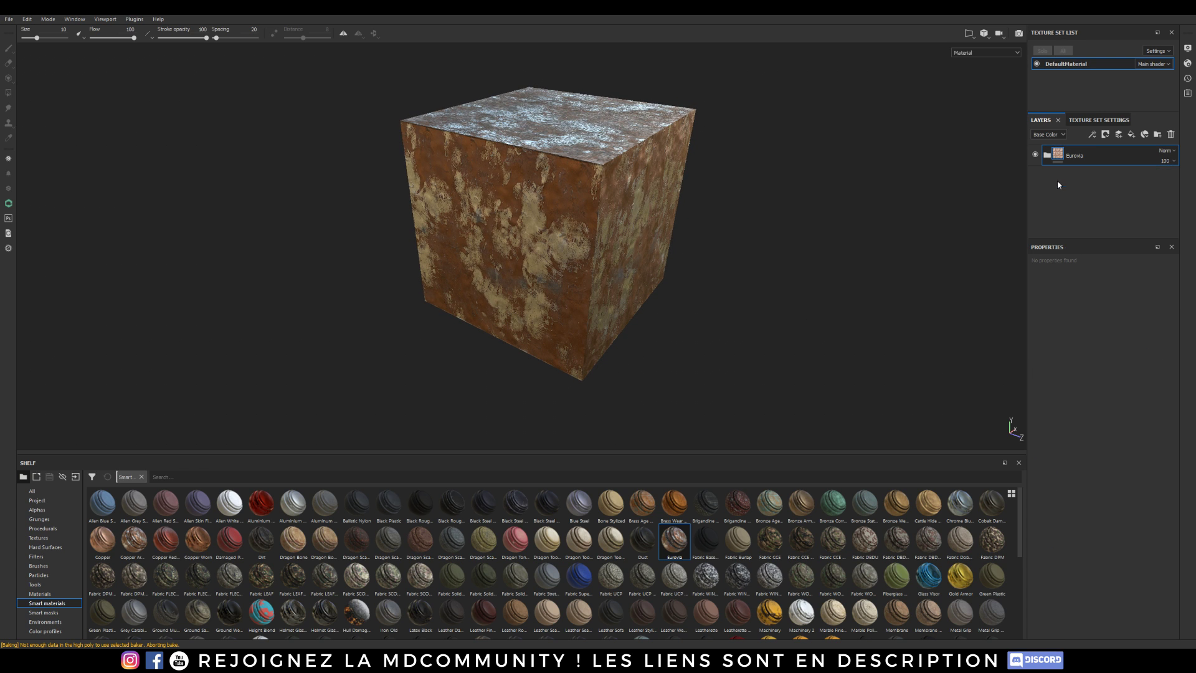
{"action": "left_click", "coordinate": [1081, 120]}
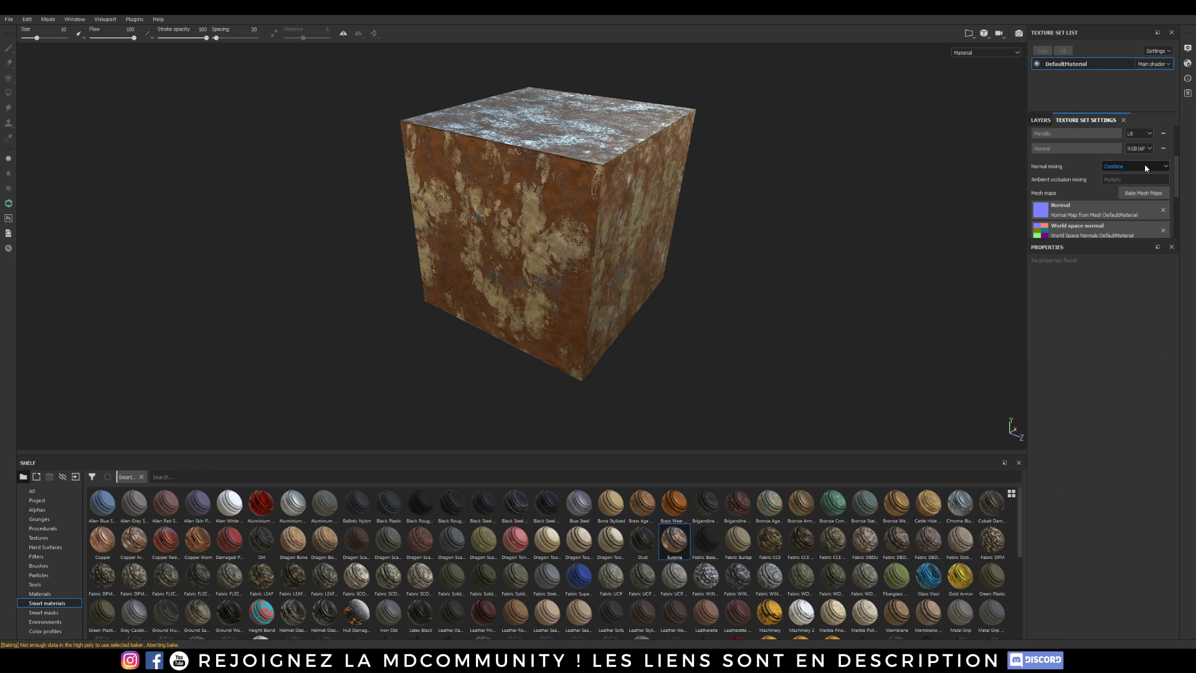
{"action": "scroll", "coordinate": [1096, 153], "scroll_direction": "up", "scroll_amount": 3}
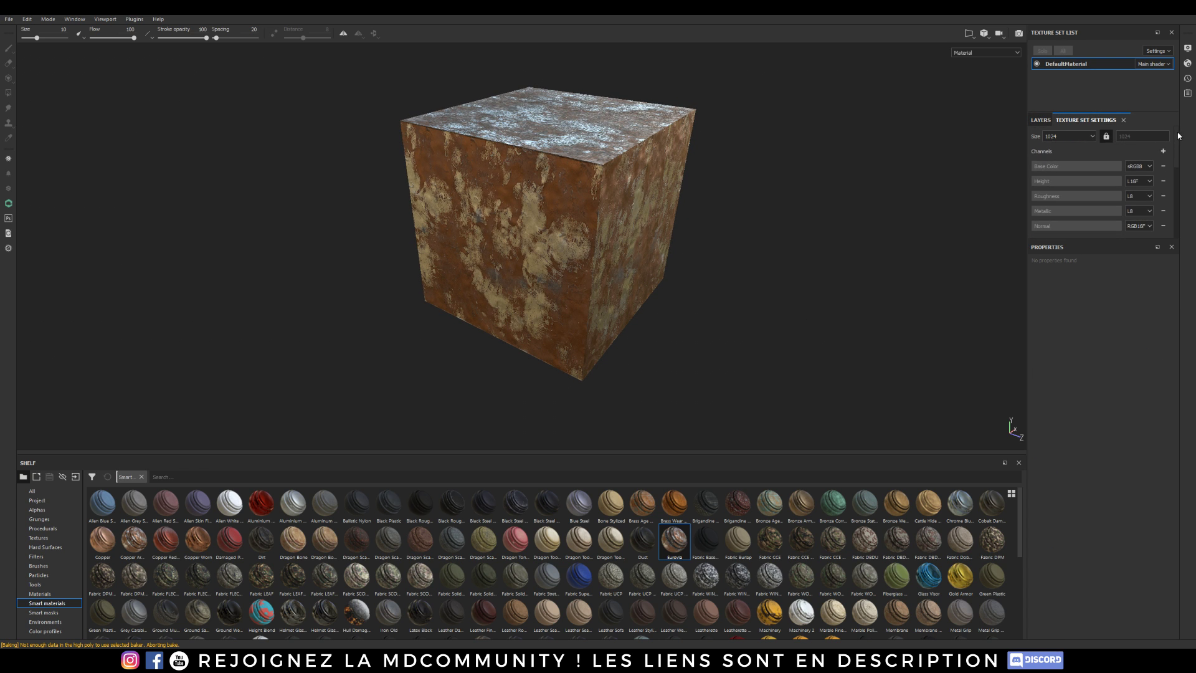
{"action": "left_click", "coordinate": [1045, 125]}
{"action": "left_click_drag", "start_coordinate": [597, 200], "coordinate": [568, 286], "text": "alt"}
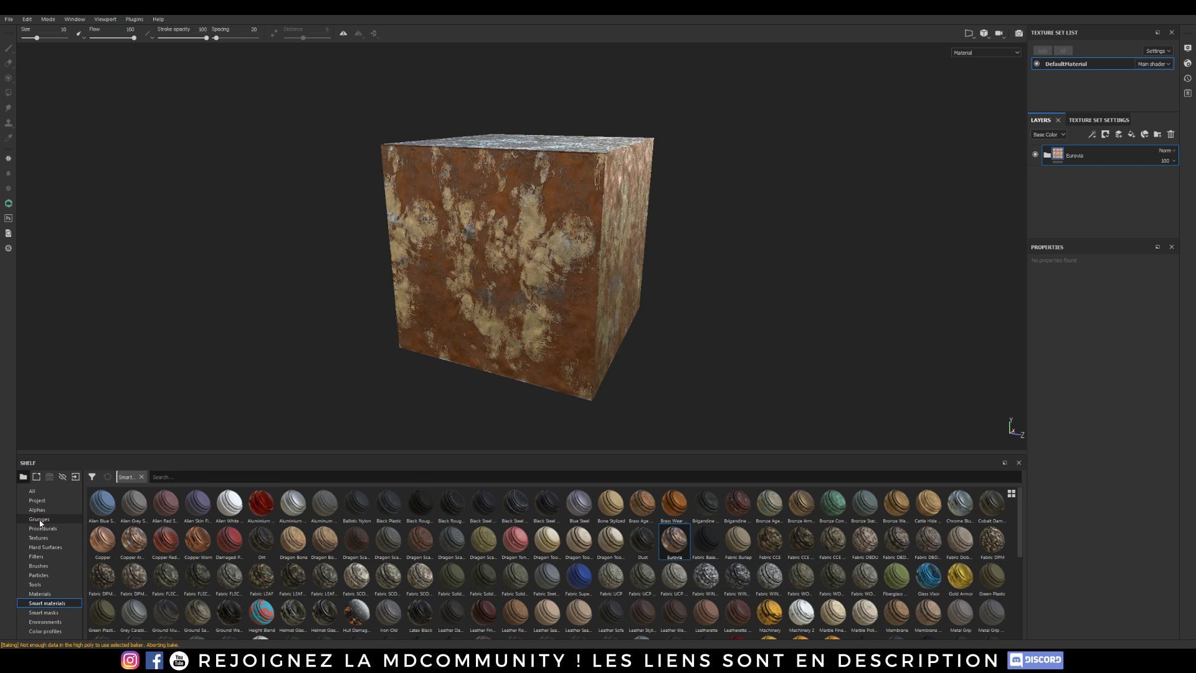
Add the Aluminium Anodized Red smart material above Eurovia and give it a black mask with an empty generator
{"action": "left_click_drag", "start_coordinate": [261, 503], "coordinate": [1074, 161]}
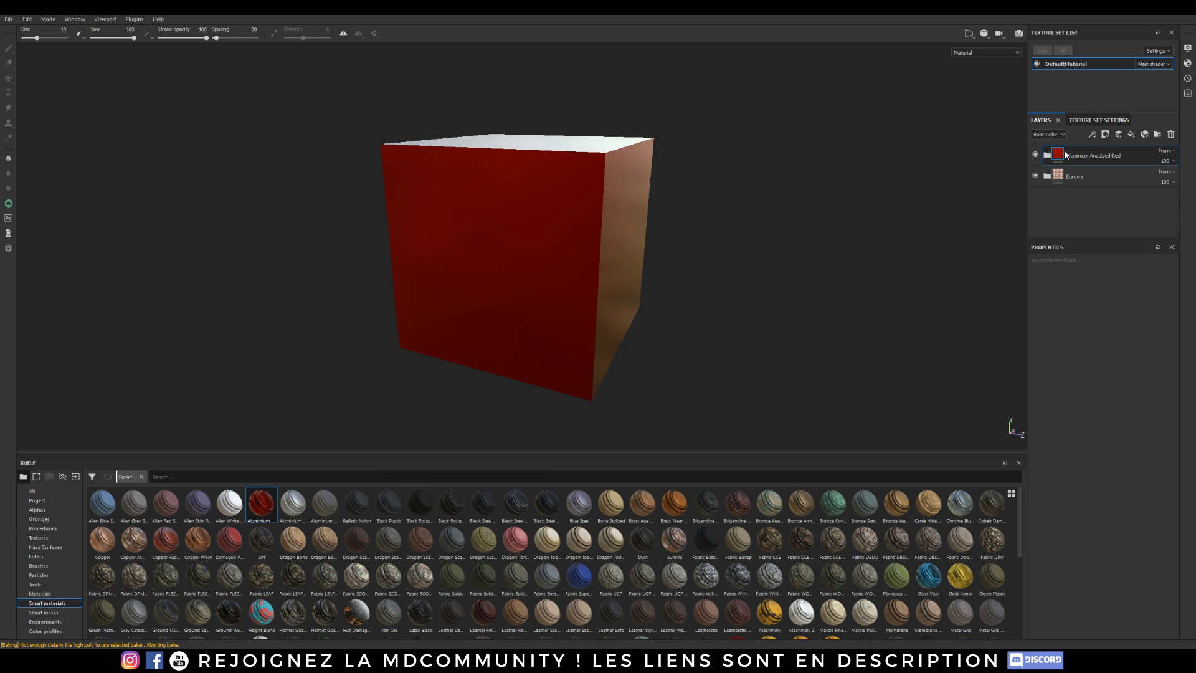
{"action": "right_click", "coordinate": [1066, 156]}
{"action": "left_click", "coordinate": [1099, 174]}
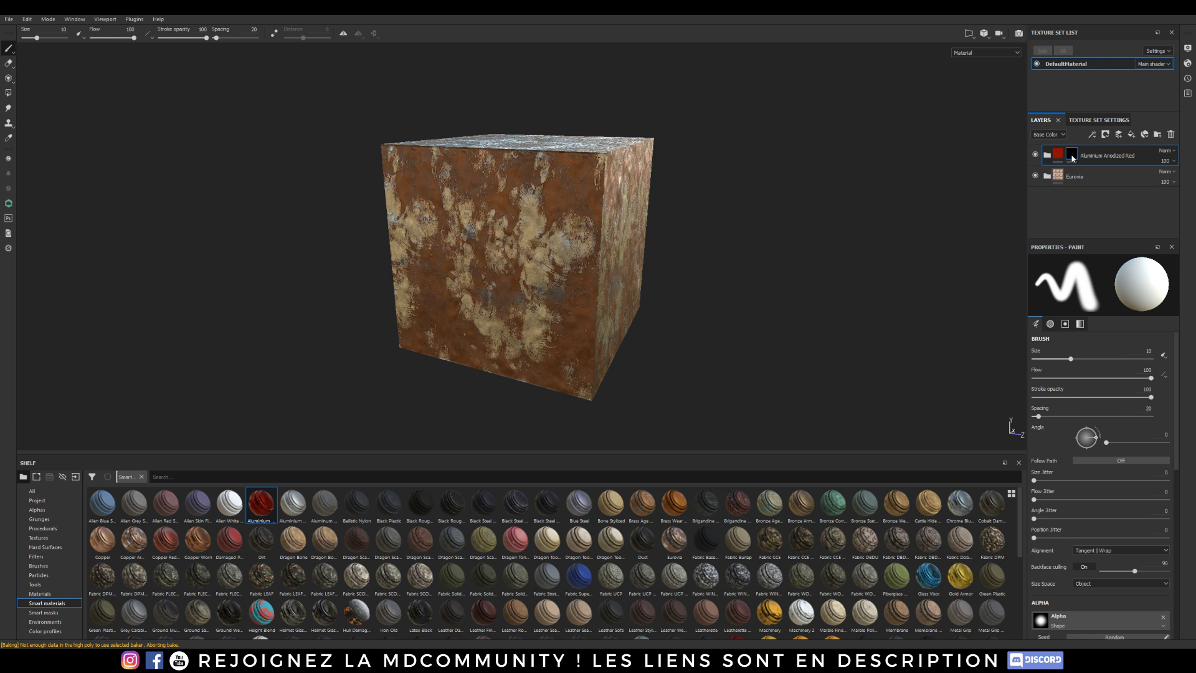
{"action": "right_click", "coordinate": [1072, 158]}
{"action": "left_click", "coordinate": [1103, 321]}
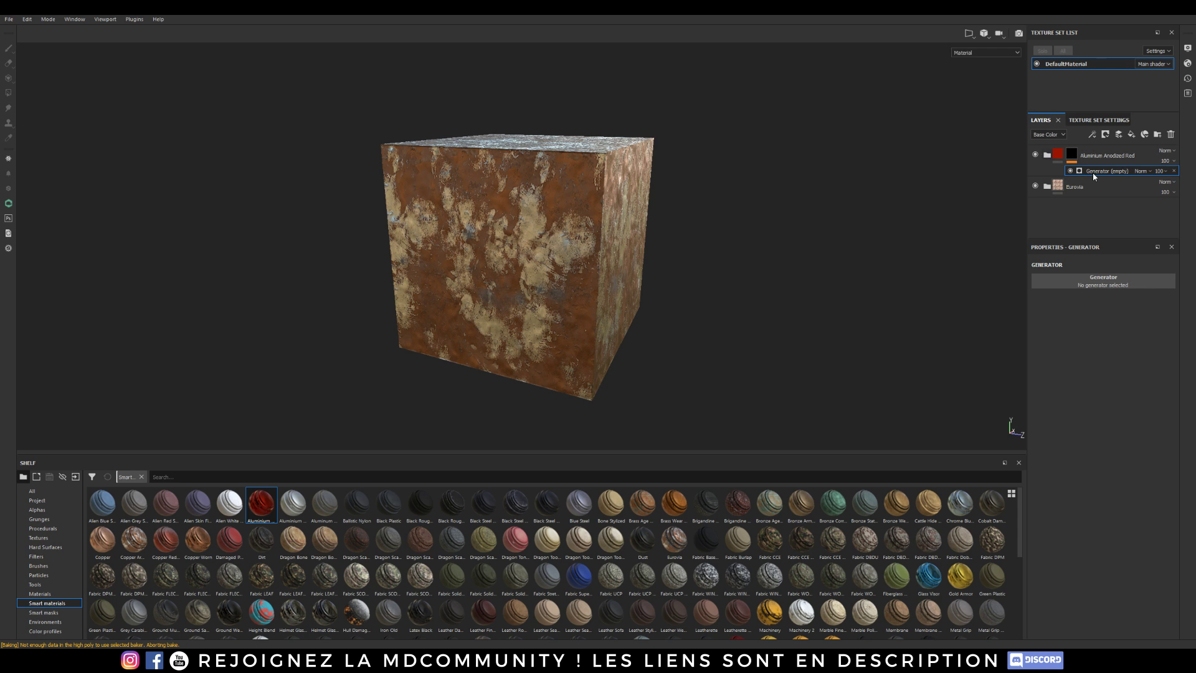
Assign the Metal Edge Wear generator to the mask with wear level 0.88, wear contrast 0.64 and grunge amount 0.44
{"action": "left_click", "coordinate": [1095, 281]}
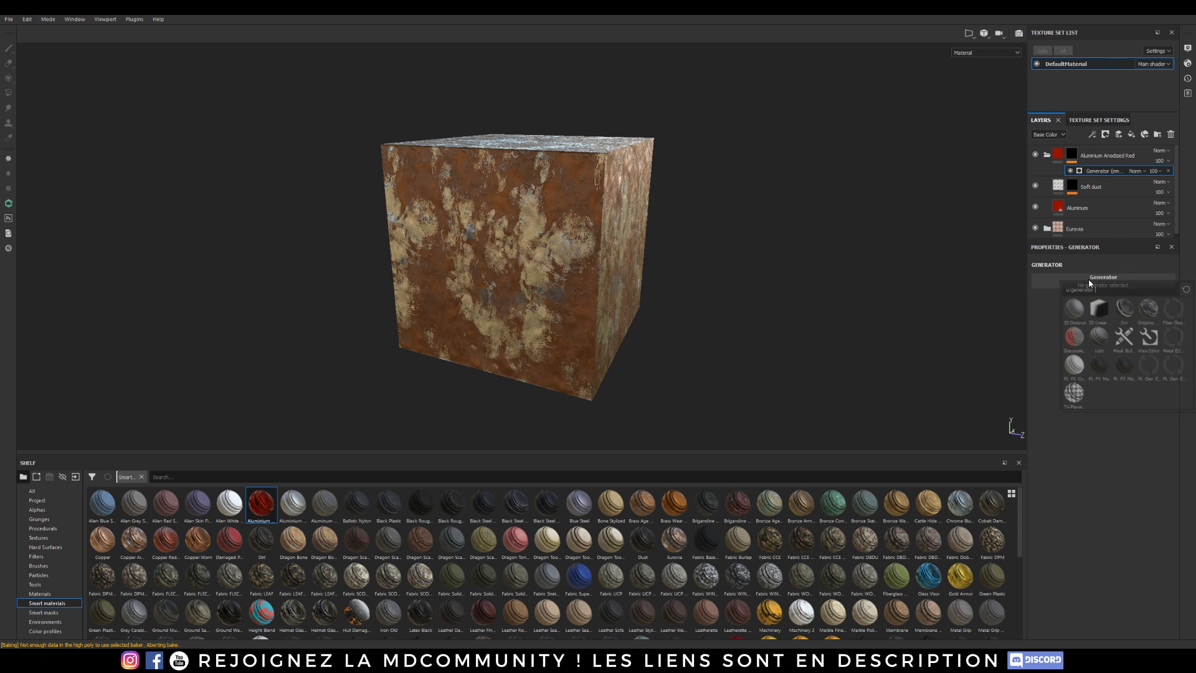
{"action": "left_click", "coordinate": [1175, 341]}
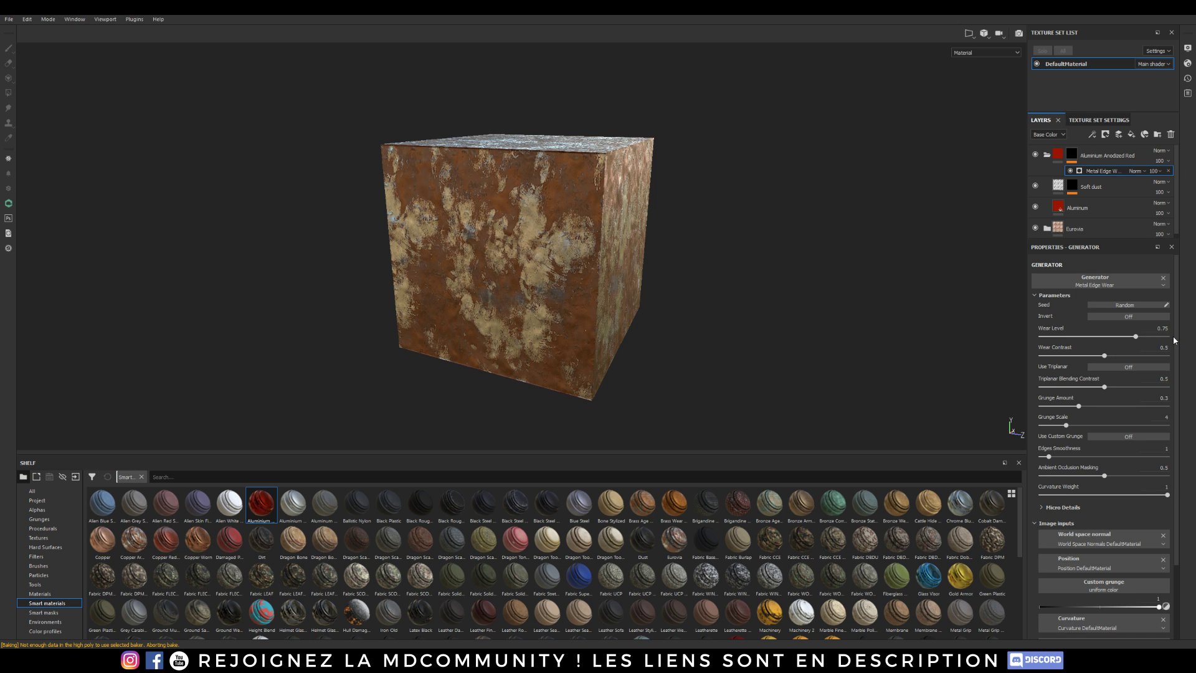
{"action": "left_click_drag", "start_coordinate": [1135, 337], "coordinate": [1122, 356]}
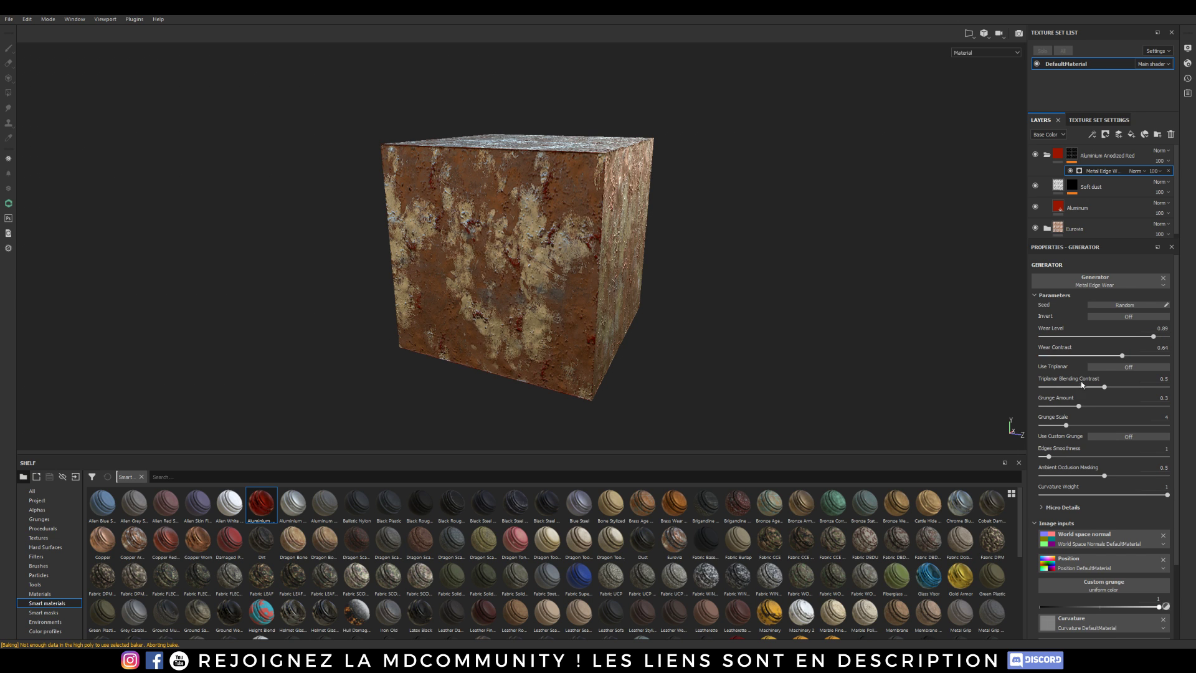
{"action": "mouse_move", "coordinate": [1078, 406]}
{"action": "left_mouse_down"}
{"action": "mouse_move", "coordinate": [1128, 406]}
{"action": "mouse_move", "coordinate": [1096, 406]}
{"action": "left_mouse_up"}
{"action": "left_click_drag", "start_coordinate": [574, 203], "coordinate": [573, 302], "text": "alt"}
{"action": "middle_click_drag", "start_coordinate": [573, 303], "coordinate": [549, 226], "text": "alt"}
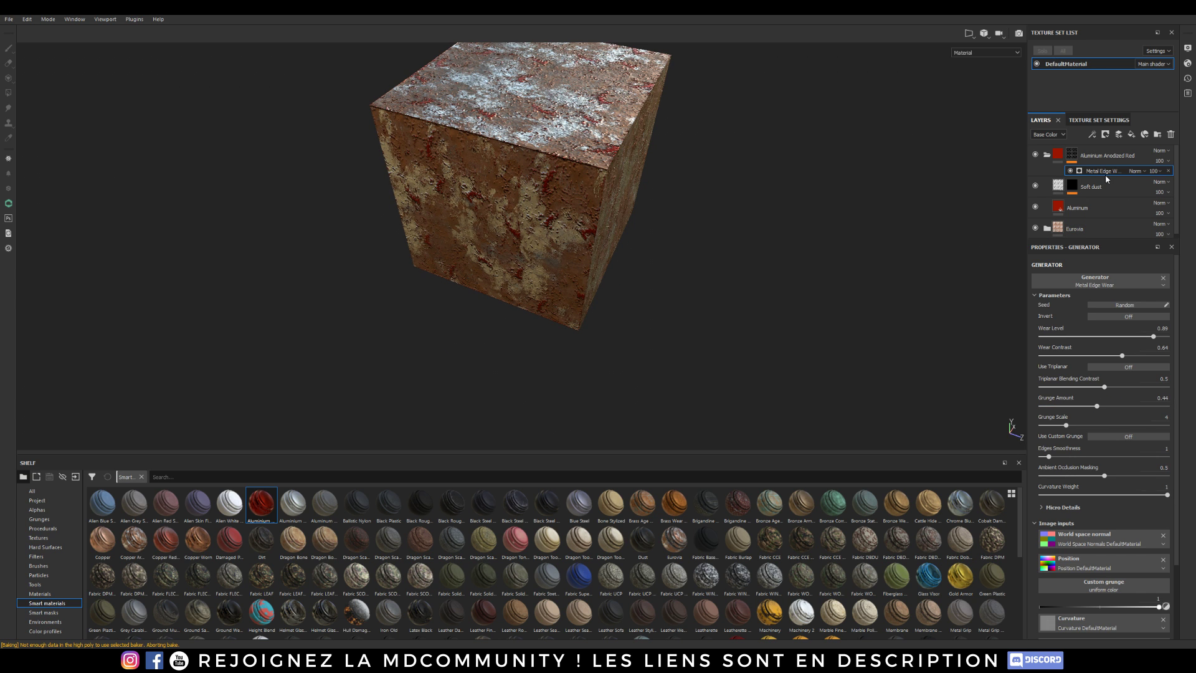
Switch the red aluminium mask's generator to Dirt and set its dirt level to about 0.83
{"action": "left_click", "coordinate": [1096, 281]}
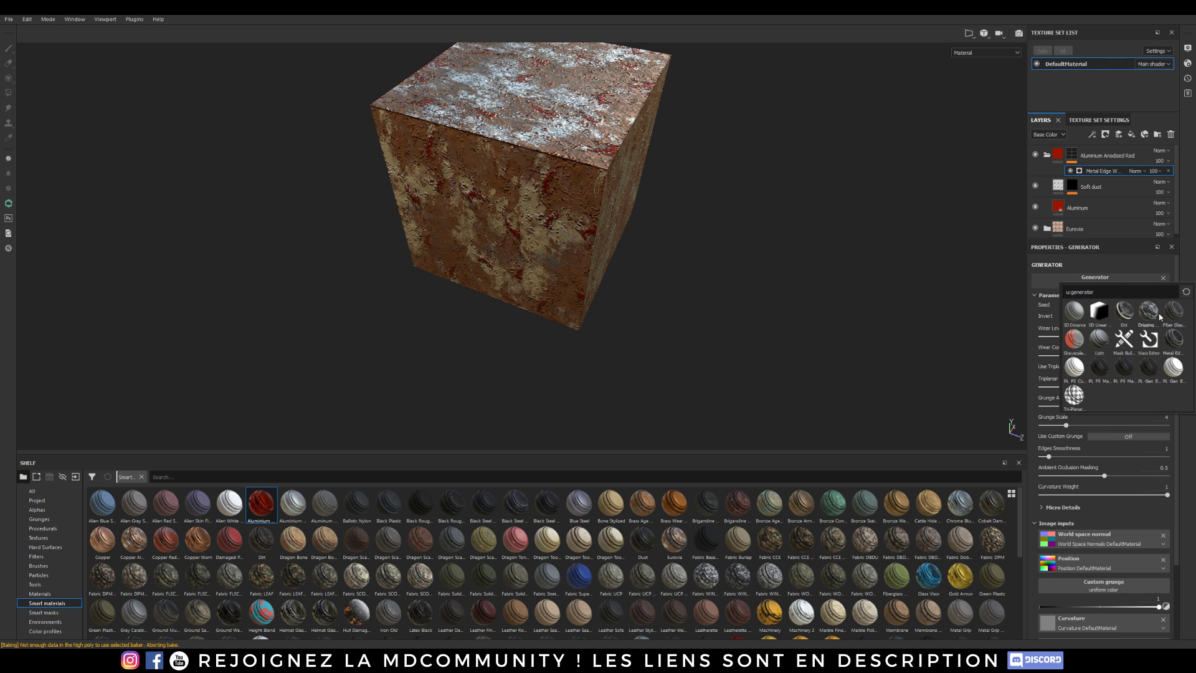
{"action": "left_click", "coordinate": [1124, 310]}
{"action": "left_click_drag", "start_coordinate": [573, 200], "coordinate": [583, 174], "text": "alt"}
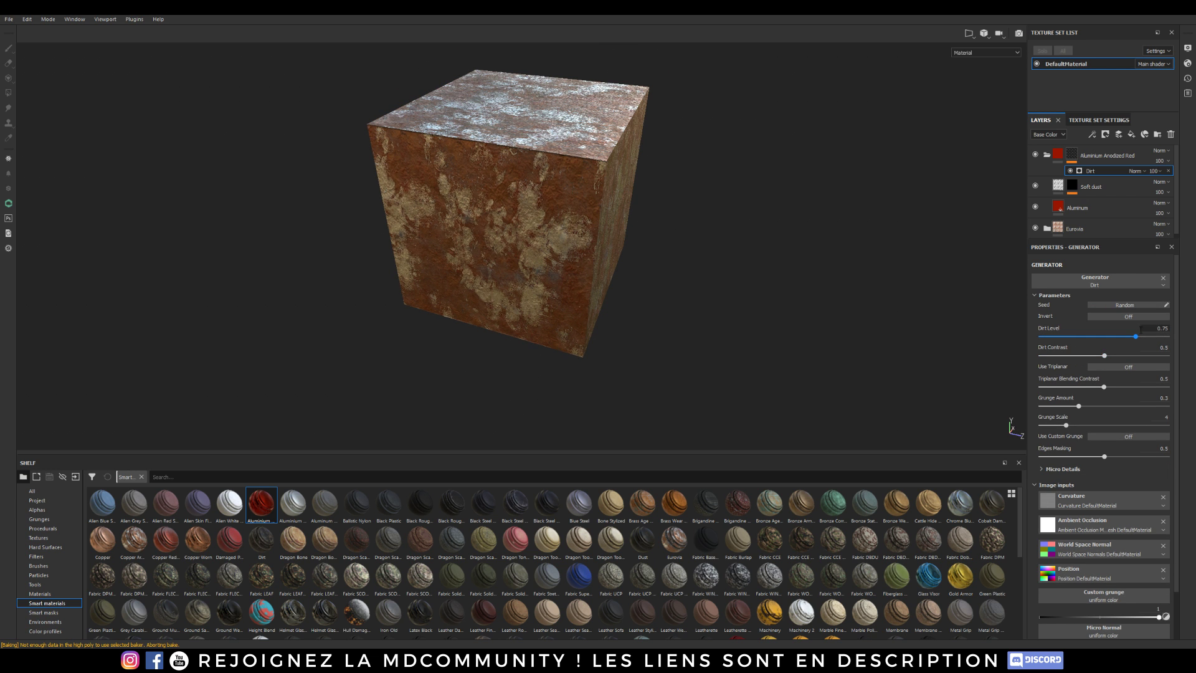
{"action": "left_click_drag", "start_coordinate": [1136, 336], "coordinate": [1145, 337]}
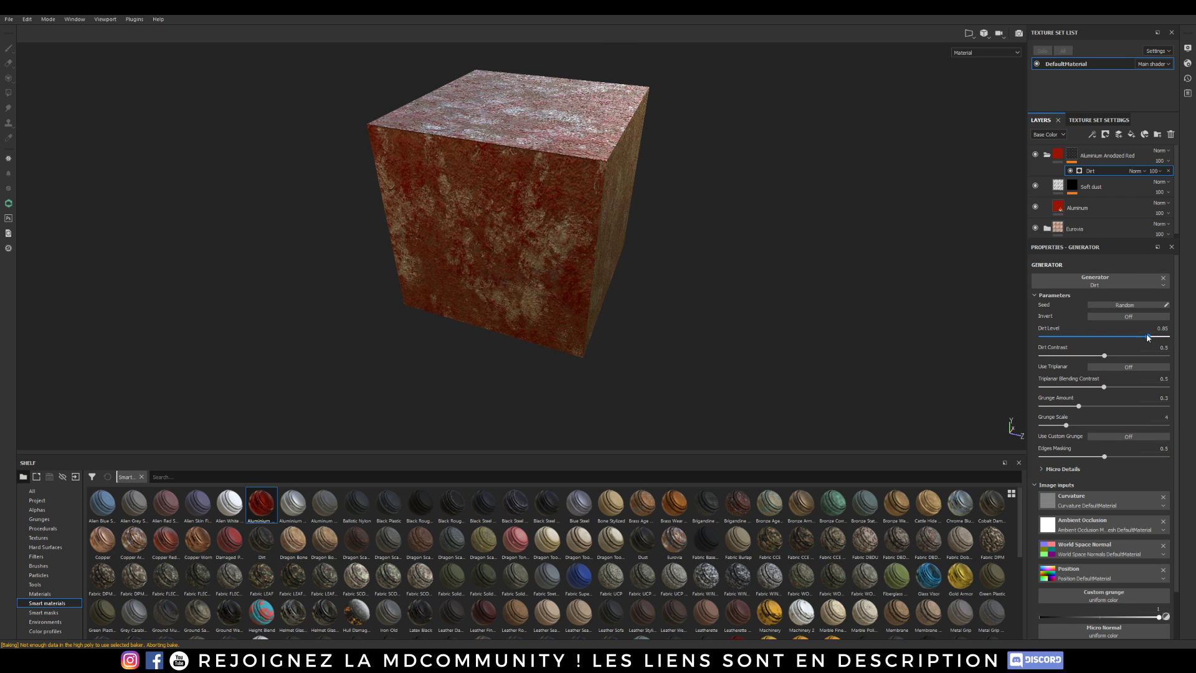
{"action": "mouse_move", "coordinate": [491, 182]}
{"action": "left_mouse_down", "text": "alt"}
{"action": "mouse_move", "coordinate": [547, 120]}
{"action": "mouse_move", "coordinate": [627, 147]}
{"action": "mouse_move", "coordinate": [469, 176]}
{"action": "mouse_move", "coordinate": [480, 163]}
{"action": "left_mouse_up", "text": "alt"}
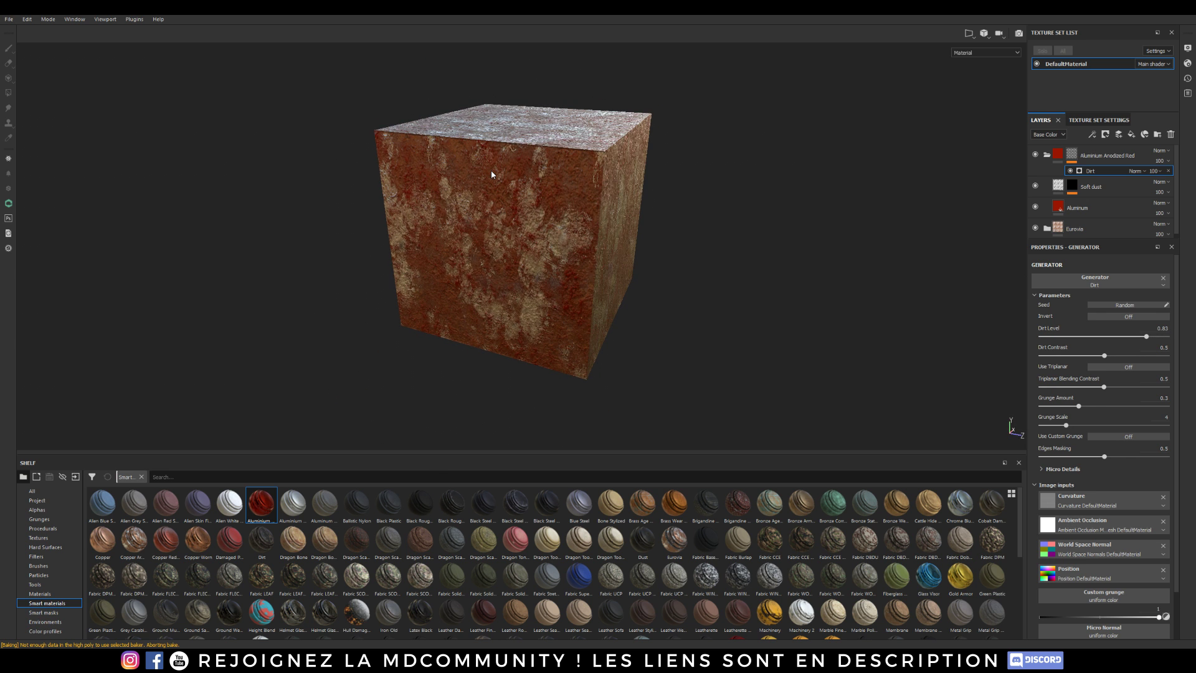
{"action": "mouse_move", "coordinate": [529, 230]}
{"action": "left_mouse_down", "text": "alt"}
{"action": "mouse_move", "coordinate": [729, 170]}
{"action": "mouse_move", "coordinate": [859, 200]}
{"action": "mouse_move", "coordinate": [509, 219]}
{"action": "mouse_move", "coordinate": [511, 245]}
{"action": "left_mouse_up", "text": "alt"}
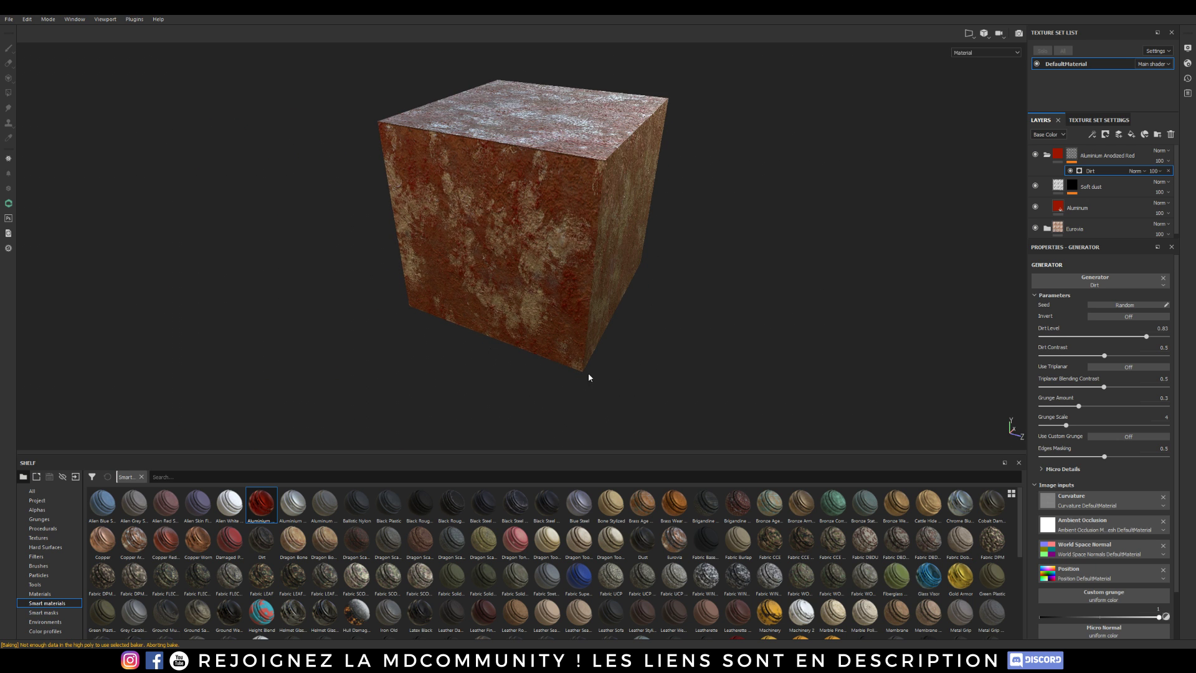
Show the alphas in the shelf and add a fill layer with a salmon pink base color above Aluminium Anodized Red
{"action": "left_click", "coordinate": [1088, 157]}
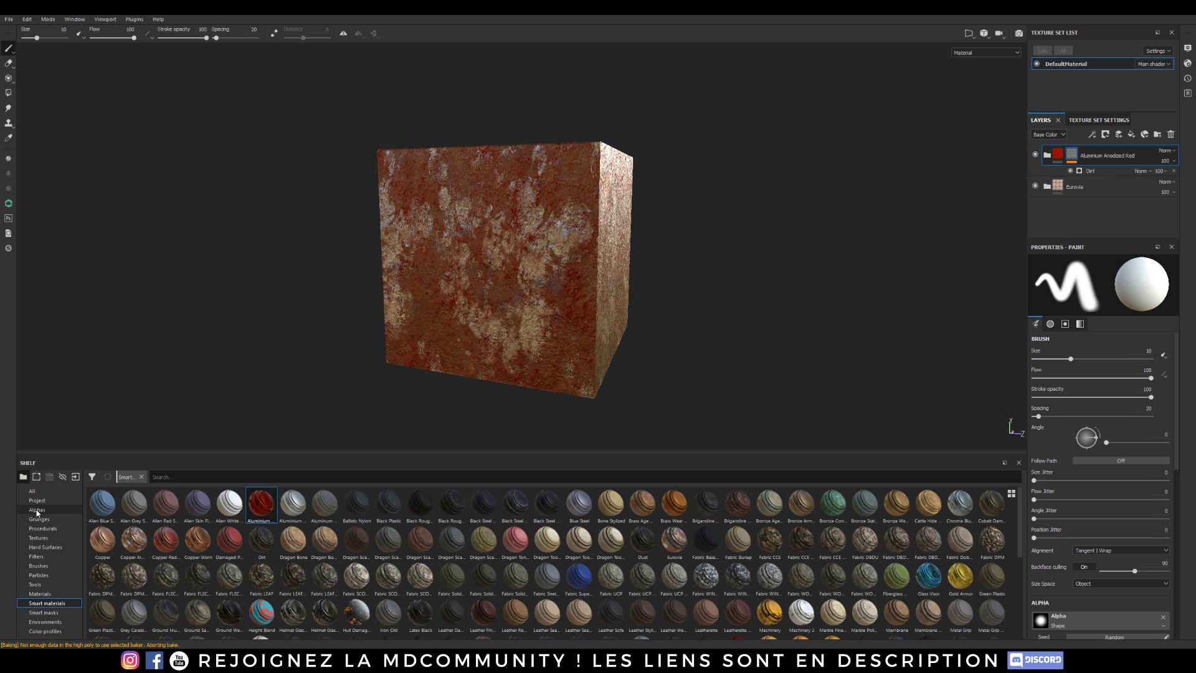
{"action": "left_click", "coordinate": [37, 510]}
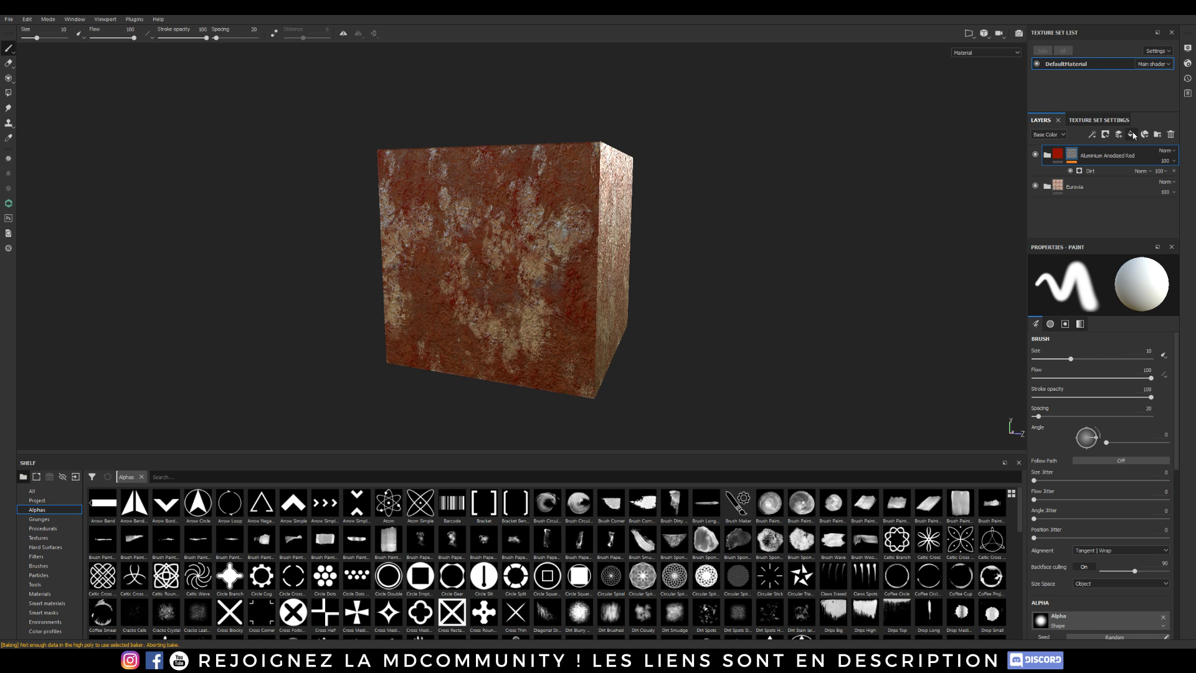
{"action": "left_click", "coordinate": [1132, 134]}
{"action": "left_click", "coordinate": [1101, 474]}
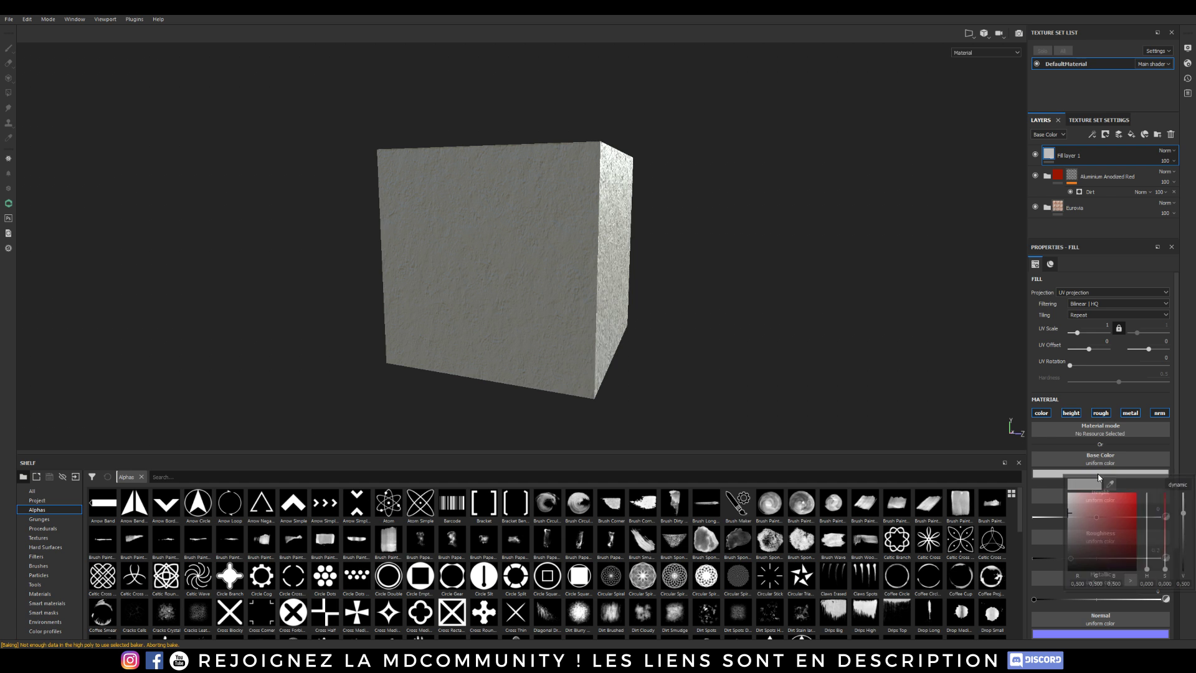
{"action": "left_click_drag", "start_coordinate": [1096, 534], "coordinate": [1115, 494]}
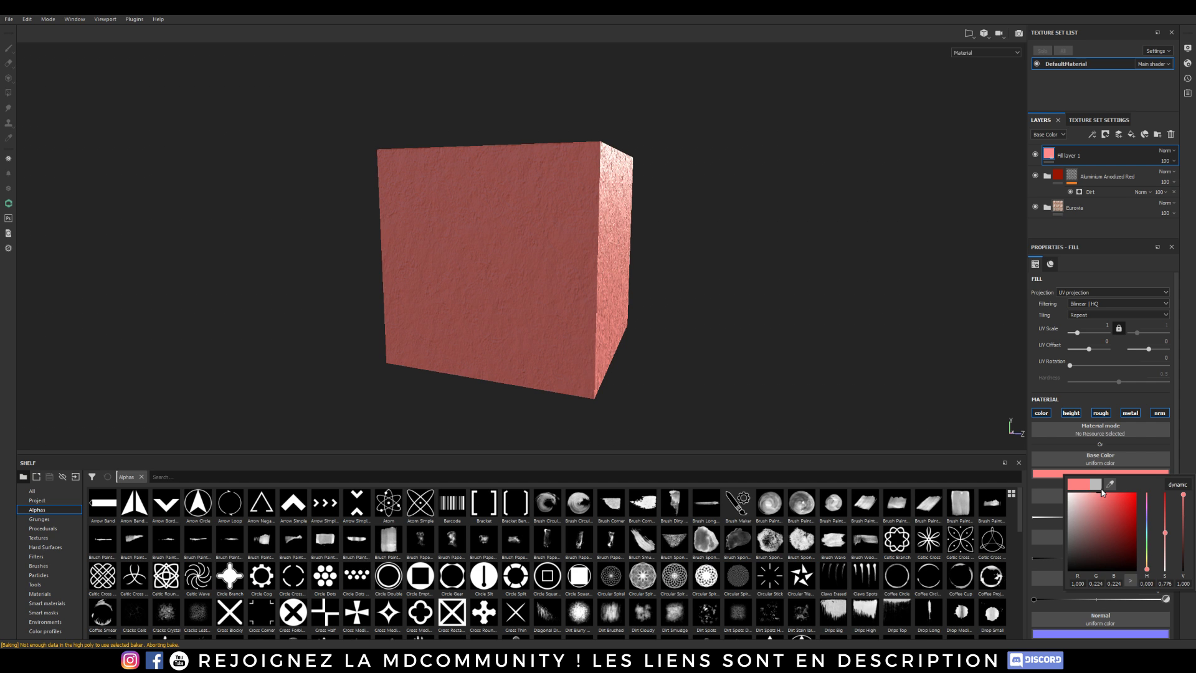
{"action": "left_click", "coordinate": [1178, 473]}
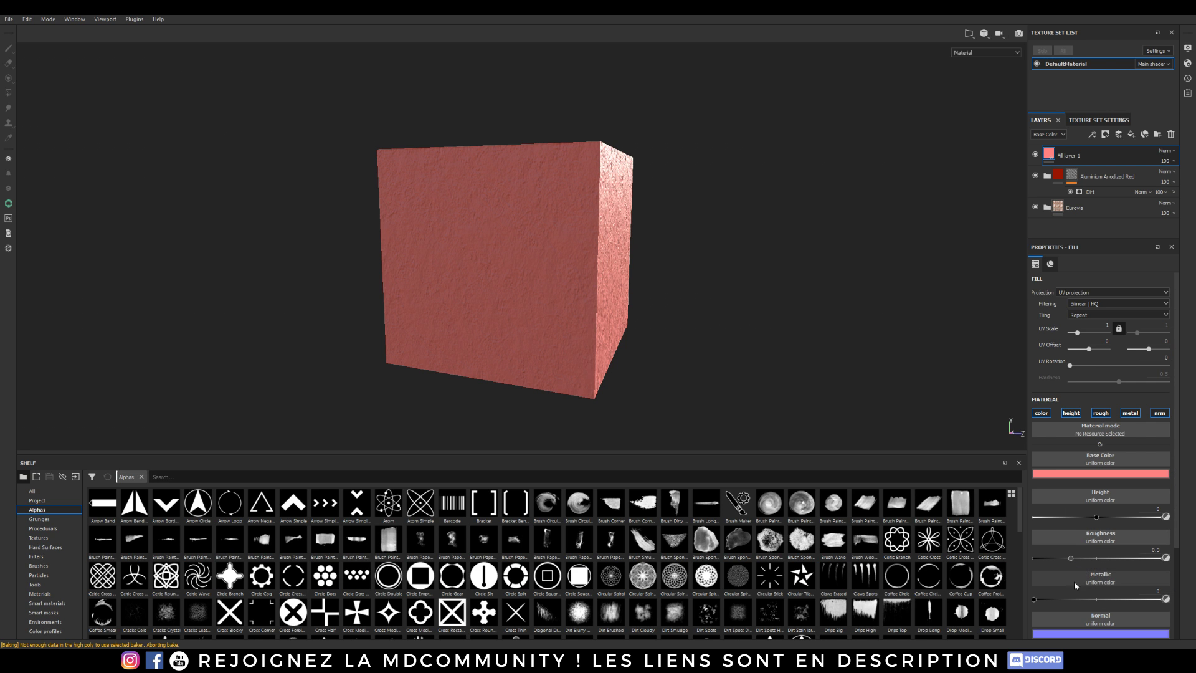
Set the fill layer's metallic to about 0.8145, roughness to 0.1564 and height to 0.2218, and add a black mask to it
{"action": "left_click_drag", "start_coordinate": [1035, 599], "coordinate": [1137, 598]}
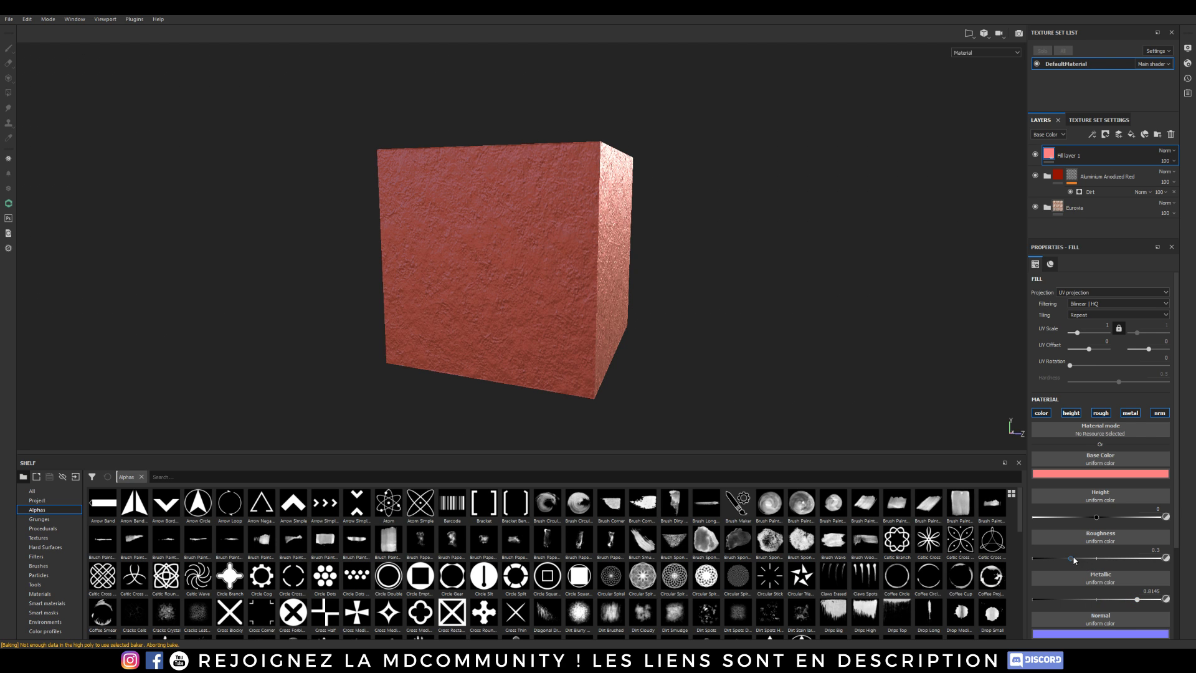
{"action": "left_click_drag", "start_coordinate": [1074, 559], "coordinate": [1054, 567]}
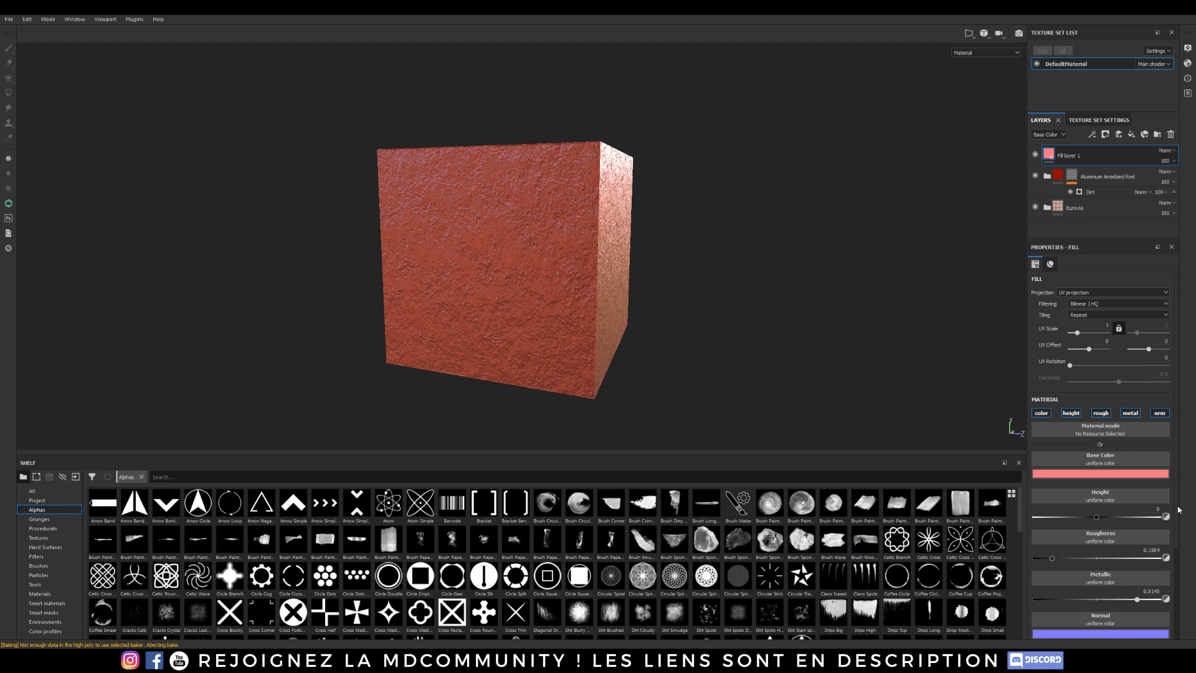
{"action": "left_click_drag", "start_coordinate": [1177, 501], "coordinate": [1176, 551]}
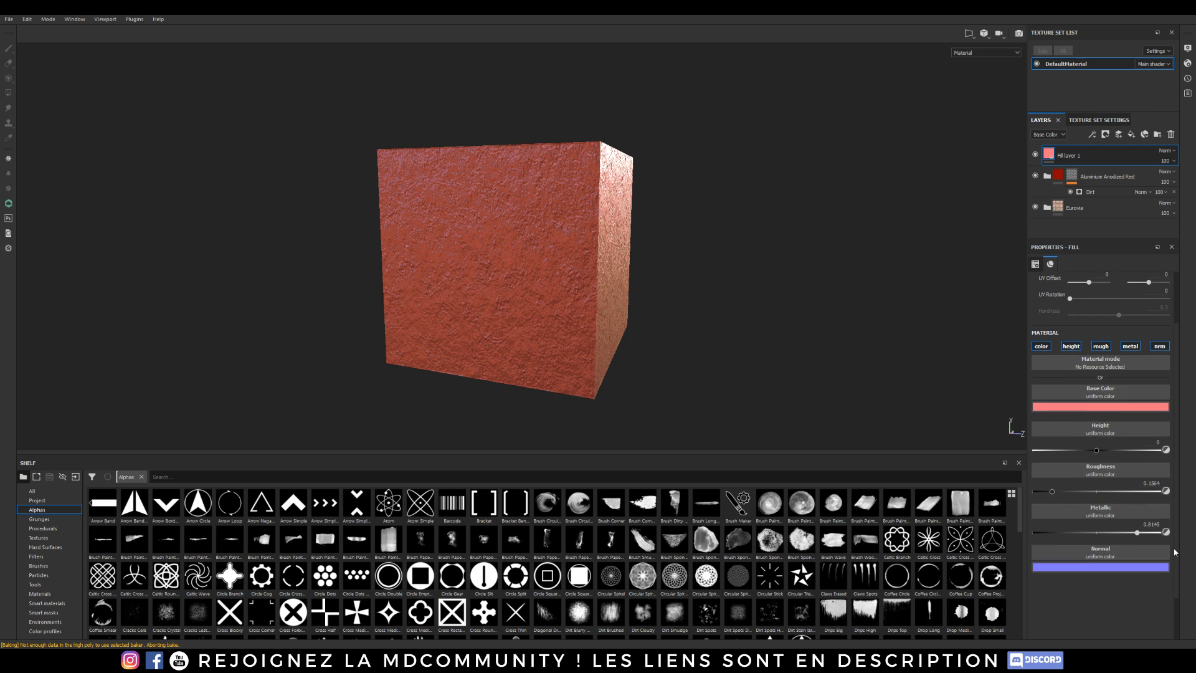
{"action": "scroll", "coordinate": [1121, 498], "scroll_direction": "up", "scroll_amount": 1}
{"action": "left_click_drag", "start_coordinate": [1097, 456], "coordinate": [1106, 456]}
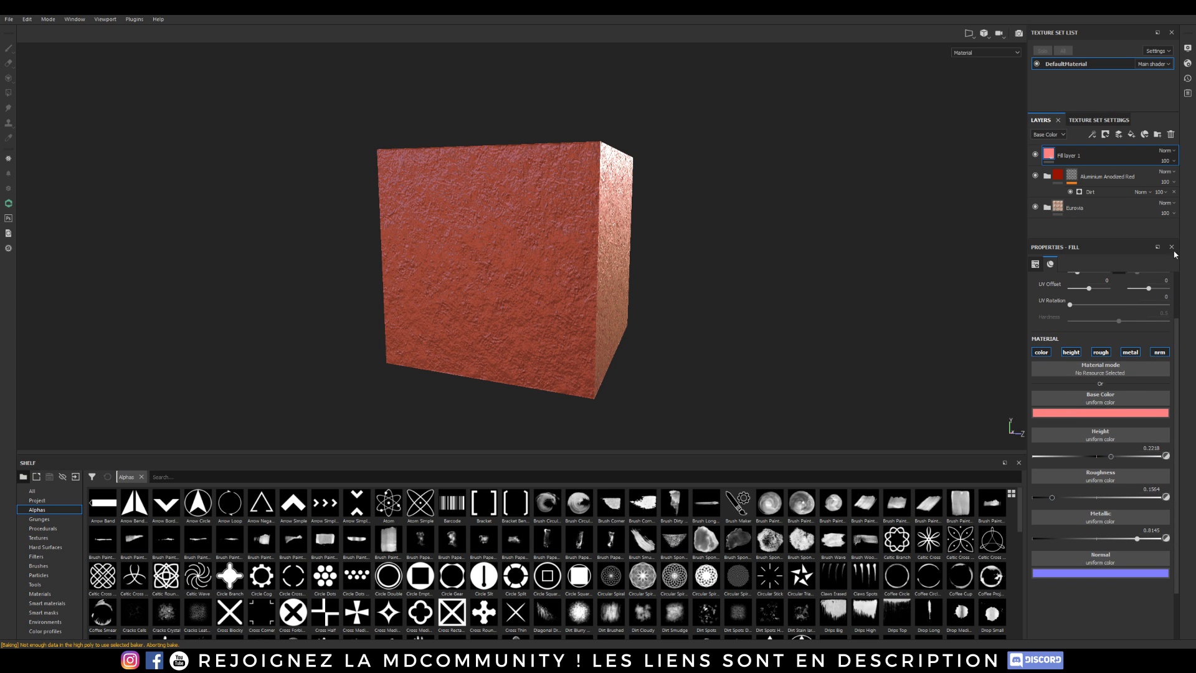
{"action": "right_click", "coordinate": [1063, 153]}
{"action": "left_click", "coordinate": [1065, 159]}
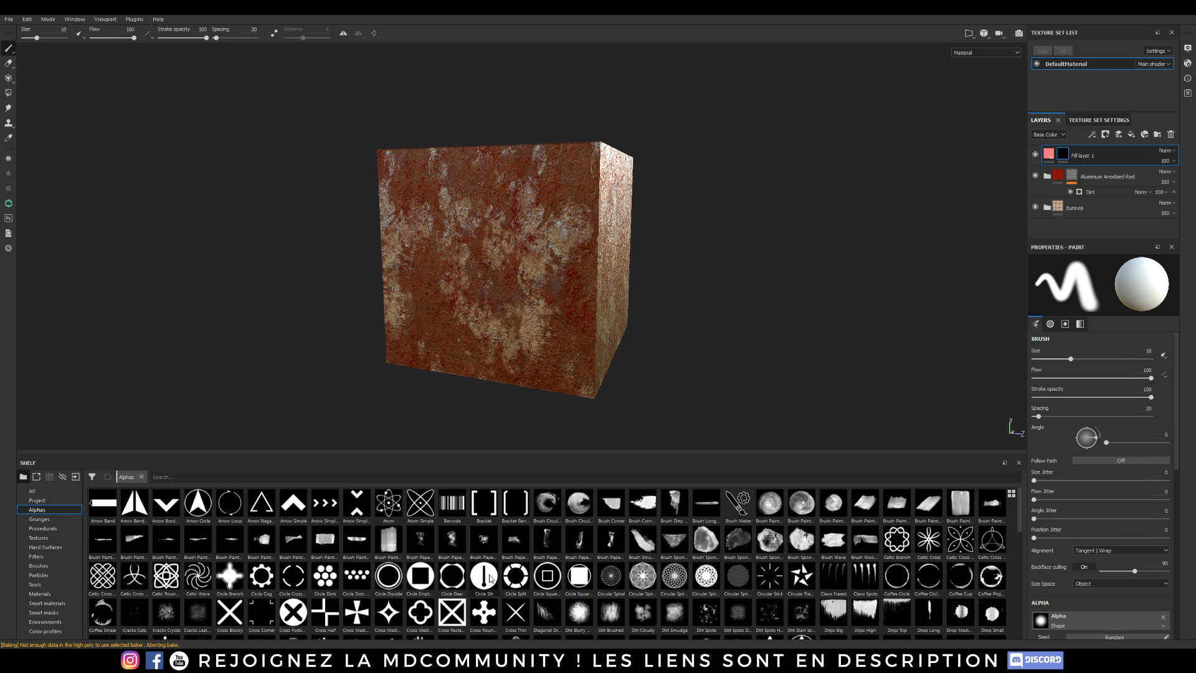
Stamp the Font Black Ops One "Substance" alpha at brush size 100 into the fill layer's mask, in the middle of the cube's front face
{"action": "scroll", "coordinate": [496, 567], "scroll_direction": "down", "scroll_amount": 3}
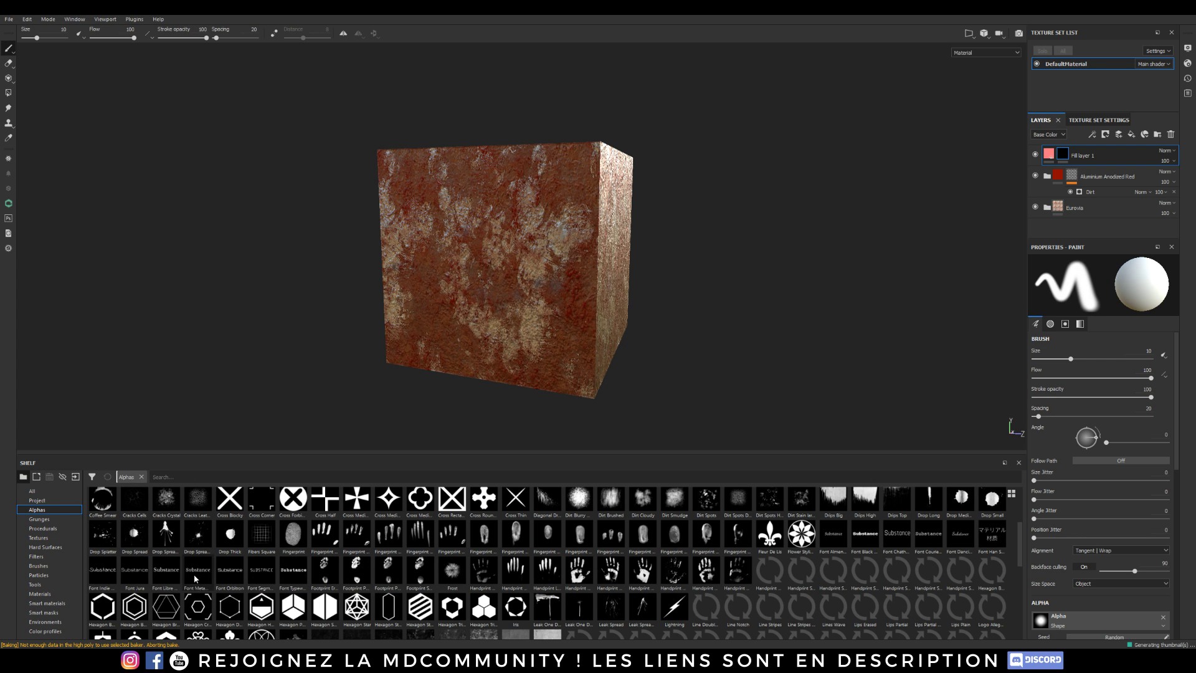
{"action": "left_click", "coordinate": [867, 537]}
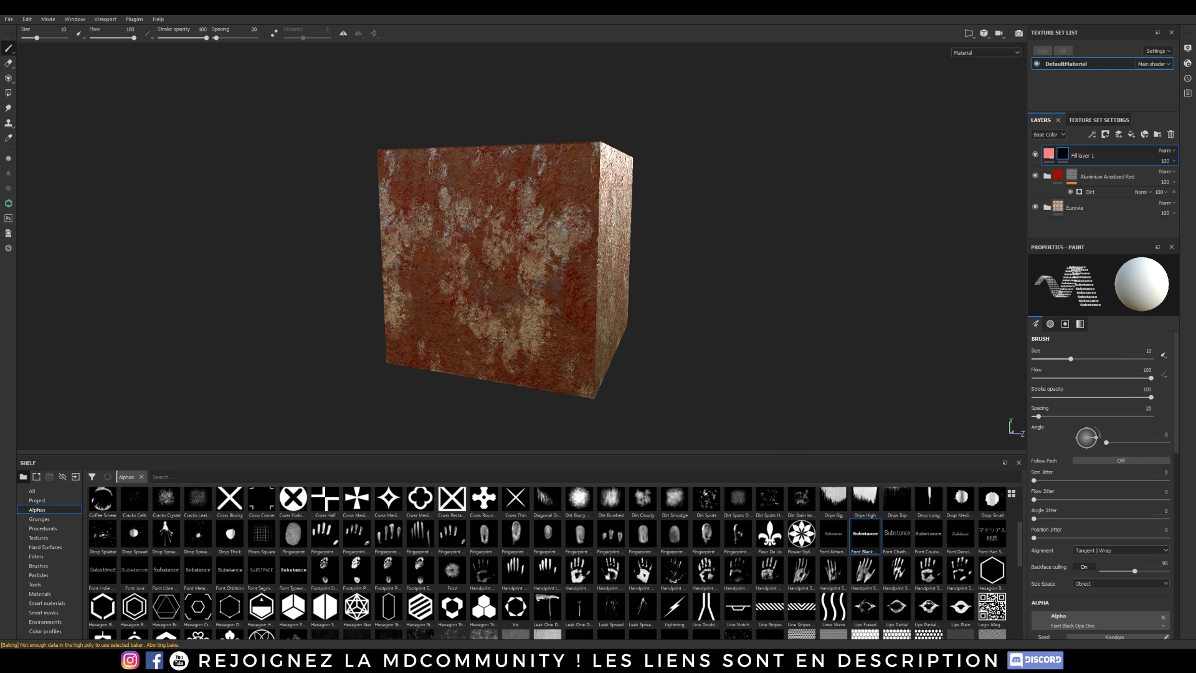
{"action": "right_click", "coordinate": [476, 262]}
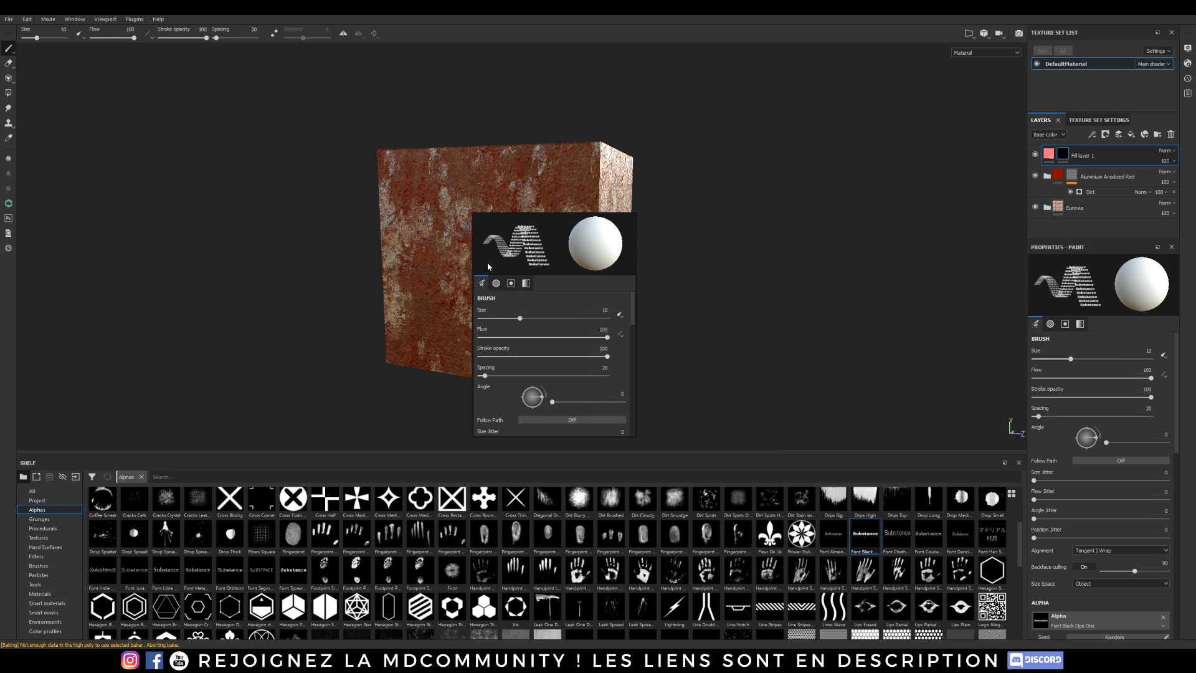
{"action": "right_click_drag", "start_coordinate": [476, 262], "coordinate": [536, 262], "text": "ctrl"}
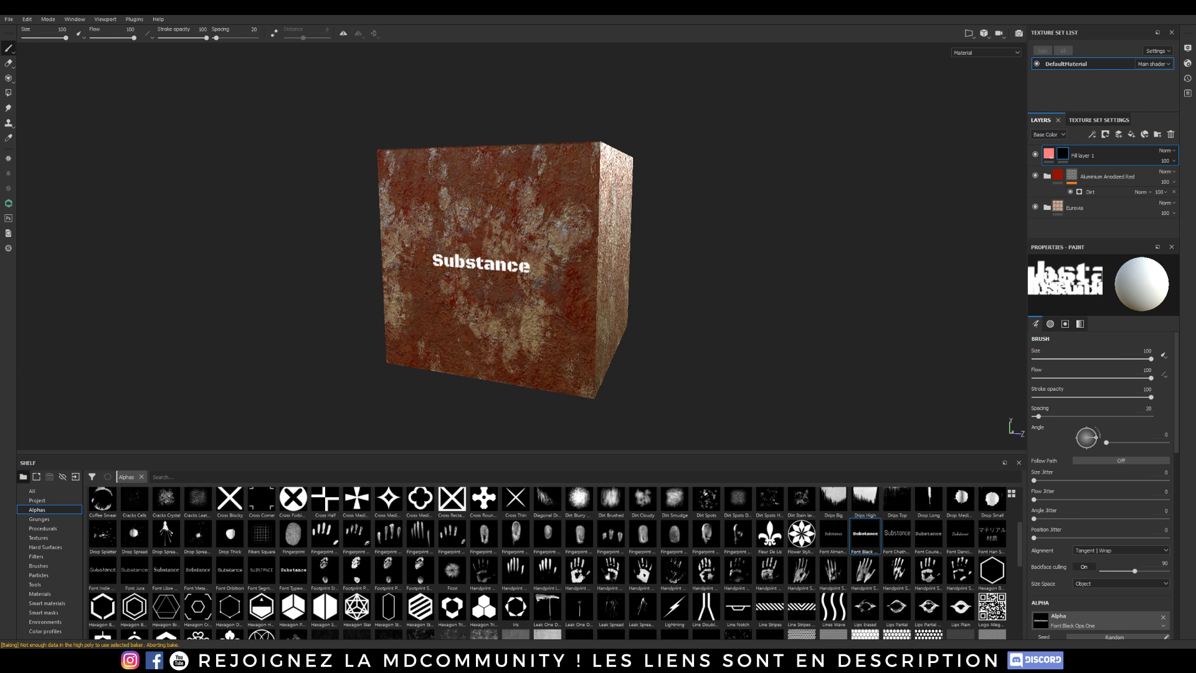
{"action": "left_click", "coordinate": [486, 264]}
{"action": "mouse_move", "coordinate": [534, 318]}
{"action": "left_mouse_down", "text": "alt"}
{"action": "mouse_move", "coordinate": [568, 302]}
{"action": "mouse_move", "coordinate": [618, 243]}
{"action": "mouse_move", "coordinate": [505, 321]}
{"action": "left_mouse_up", "text": "alt"}
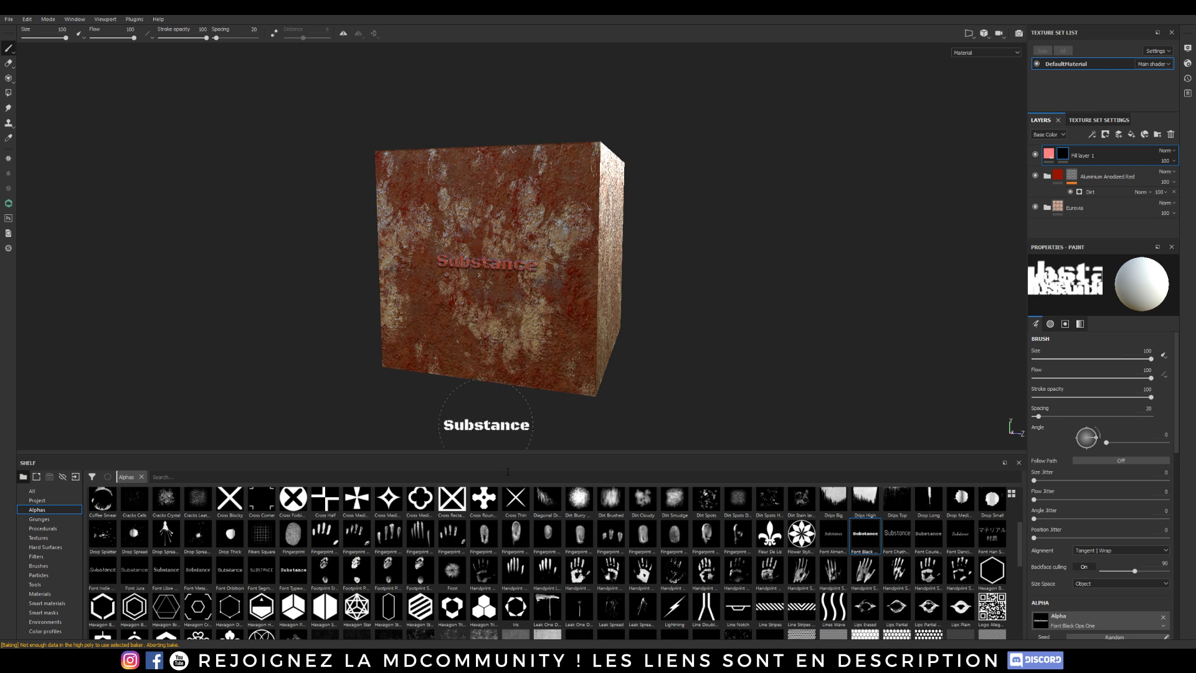
Stamp the Handprint Paint alpha at brush size about 80 below the Substance text on the front face
{"action": "left_click", "coordinate": [578, 570]}
{"action": "right_click_drag", "start_coordinate": [505, 324], "coordinate": [489, 327], "text": "ctrl"}
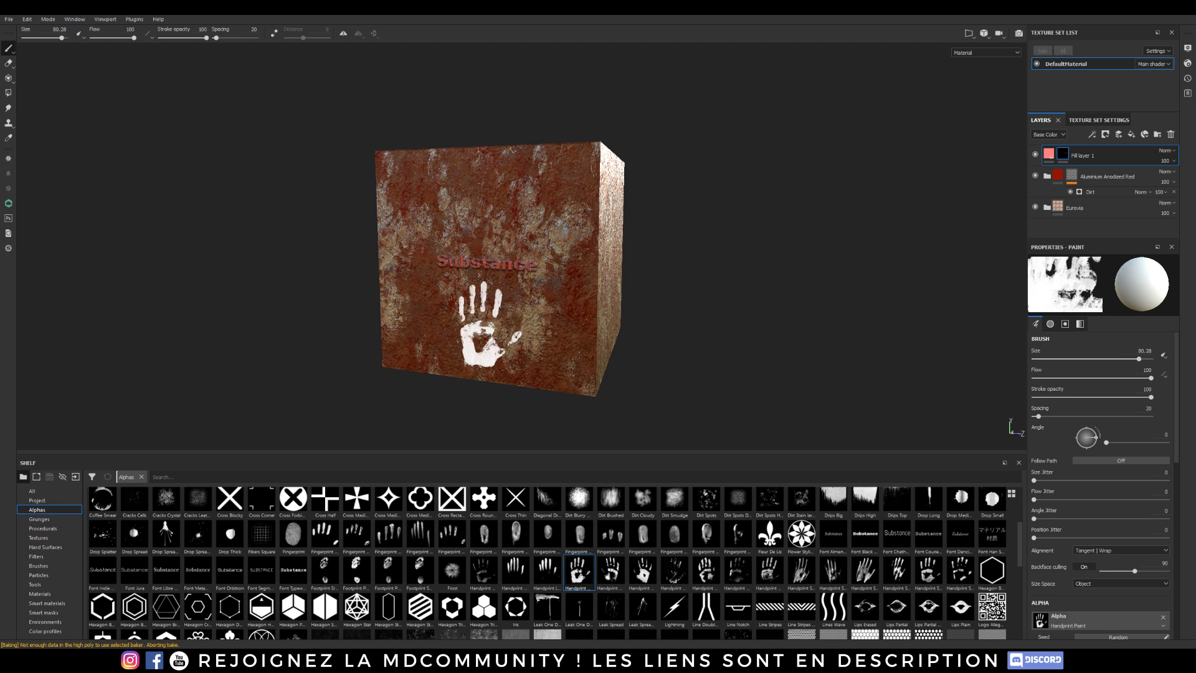
{"action": "left_click", "coordinate": [486, 327]}
Stamp the Sign Radiation alpha at brush size 73.96 above the Substance text on the front face
{"action": "right_click_drag", "start_coordinate": [539, 293], "coordinate": [531, 293], "text": "ctrl"}
{"action": "mouse_move", "coordinate": [547, 277]}
{"action": "left_mouse_down", "text": "alt"}
{"action": "mouse_move", "coordinate": [633, 235]}
{"action": "mouse_move", "coordinate": [537, 266]}
{"action": "left_mouse_up", "text": "alt"}
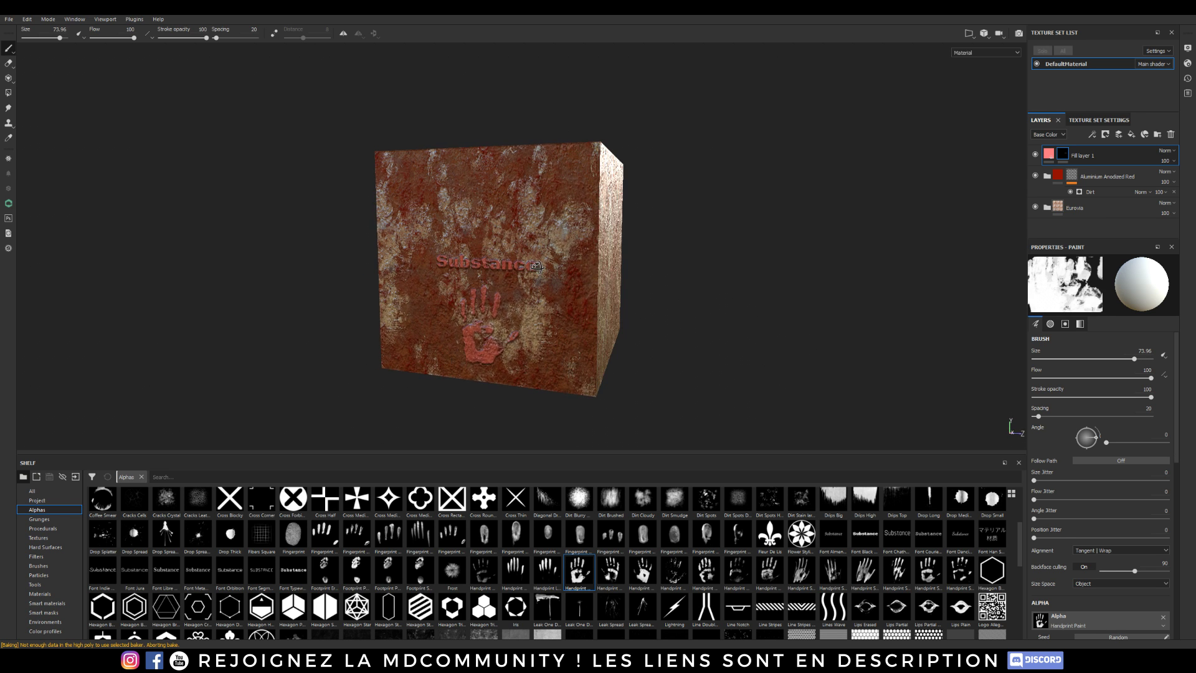
{"action": "scroll", "coordinate": [683, 561], "scroll_direction": "down", "scroll_amount": 10}
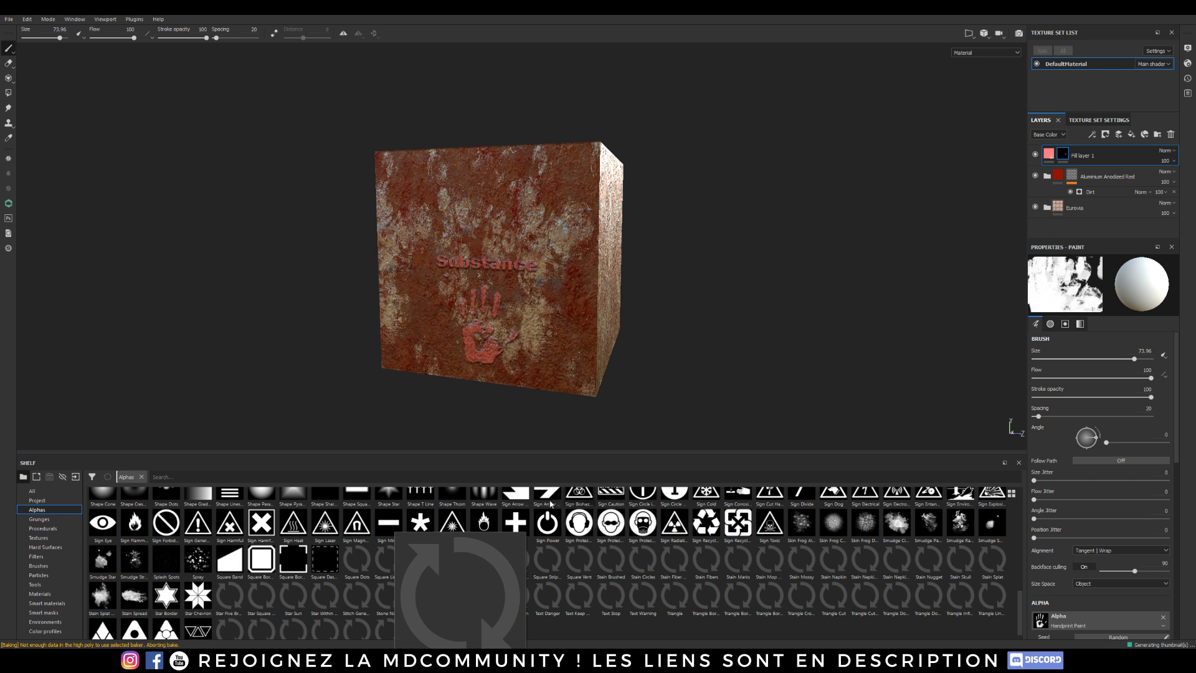
{"action": "mouse_move", "coordinate": [486, 266]}
{"action": "left_mouse_down", "text": "alt"}
{"action": "mouse_move", "coordinate": [611, 214]}
{"action": "mouse_move", "coordinate": [586, 218]}
{"action": "left_mouse_up", "text": "alt"}
{"action": "left_click", "coordinate": [675, 523]}
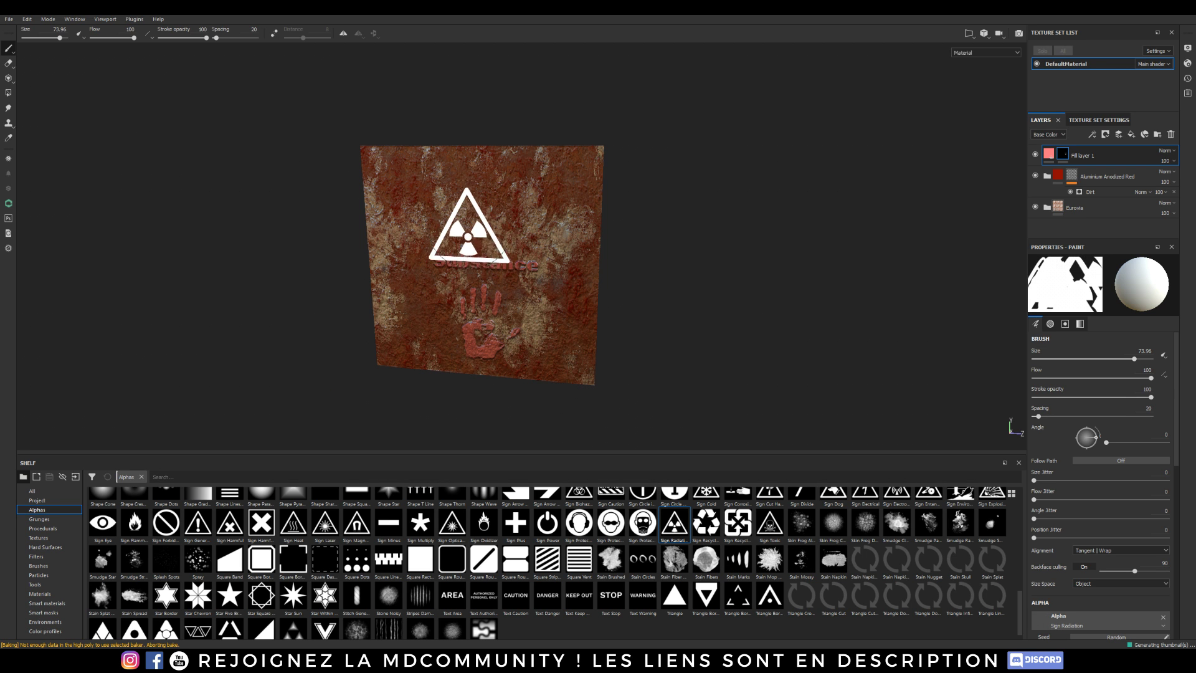
{"action": "left_click", "coordinate": [482, 195]}
{"action": "left_click_drag", "start_coordinate": [461, 258], "coordinate": [436, 252], "text": "alt"}
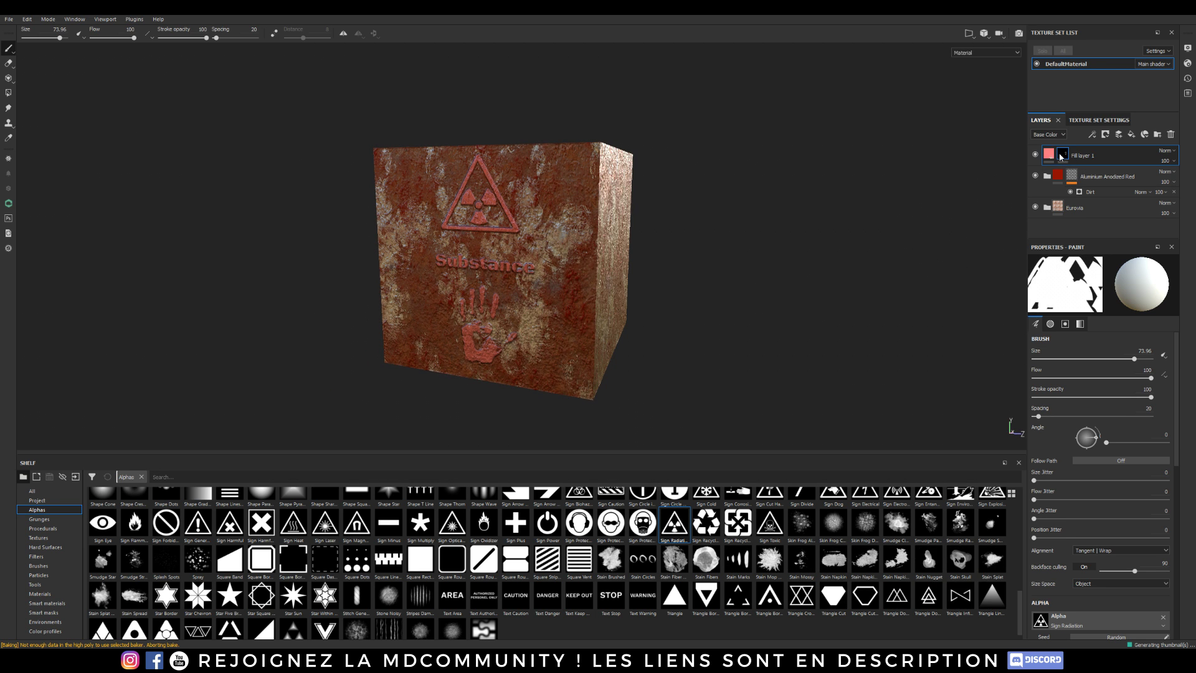
Set the height of Fill layer 1 to about -0.3382 so the stamped shapes are engraved
{"action": "mouse_move", "coordinate": [1178, 417]}
{"action": "left_mouse_down"}
{"action": "mouse_move", "coordinate": [1185, 535]}
{"action": "mouse_move", "coordinate": [1184, 396]}
{"action": "left_mouse_up"}
{"action": "left_click", "coordinate": [1049, 153]}
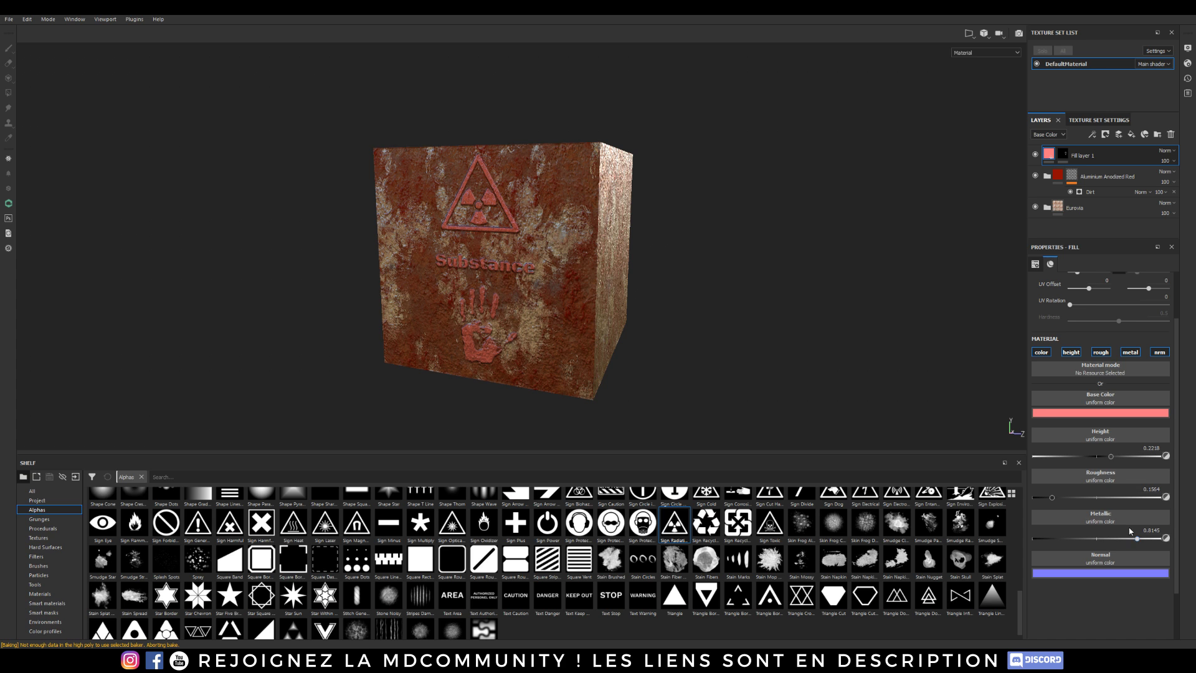
{"action": "mouse_move", "coordinate": [1113, 459]}
{"action": "left_mouse_down"}
{"action": "mouse_move", "coordinate": [1158, 459]}
{"action": "mouse_move", "coordinate": [1062, 451]}
{"action": "mouse_move", "coordinate": [1075, 452]}
{"action": "left_mouse_up"}
{"action": "left_click_drag", "start_coordinate": [454, 283], "coordinate": [388, 378], "text": "alt"}
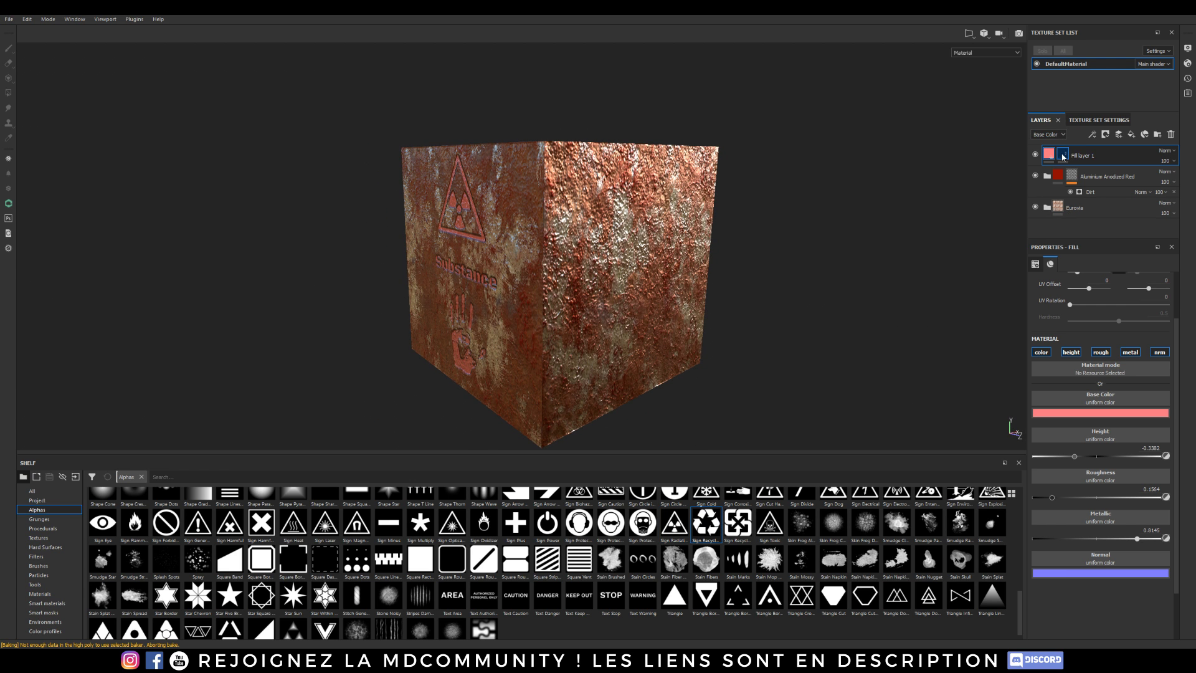
Stamp the Sign Radiation alpha into the fill layer's mask on the cube's side face and inspect the result
{"action": "left_click", "coordinate": [1063, 157]}
{"action": "left_click", "coordinate": [655, 268]}
{"action": "mouse_move", "coordinate": [607, 305]}
{"action": "left_mouse_down", "text": "alt"}
{"action": "mouse_move", "coordinate": [569, 286]}
{"action": "mouse_move", "coordinate": [546, 226]}
{"action": "mouse_move", "coordinate": [567, 163]}
{"action": "left_mouse_up", "text": "alt"}
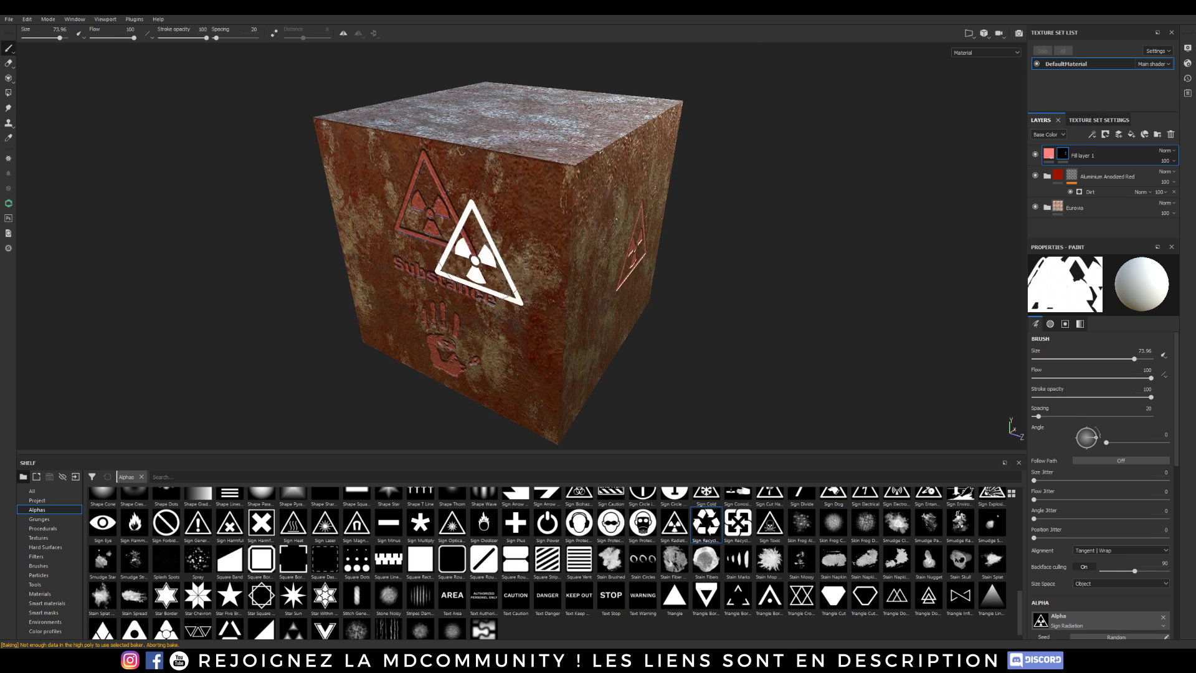
{"action": "mouse_move", "coordinate": [477, 252]}
{"action": "left_mouse_down", "text": "alt"}
{"action": "mouse_move", "coordinate": [571, 227]}
{"action": "mouse_move", "coordinate": [436, 241]}
{"action": "mouse_move", "coordinate": [423, 266]}
{"action": "mouse_move", "coordinate": [374, 160]}
{"action": "left_mouse_up", "text": "alt"}
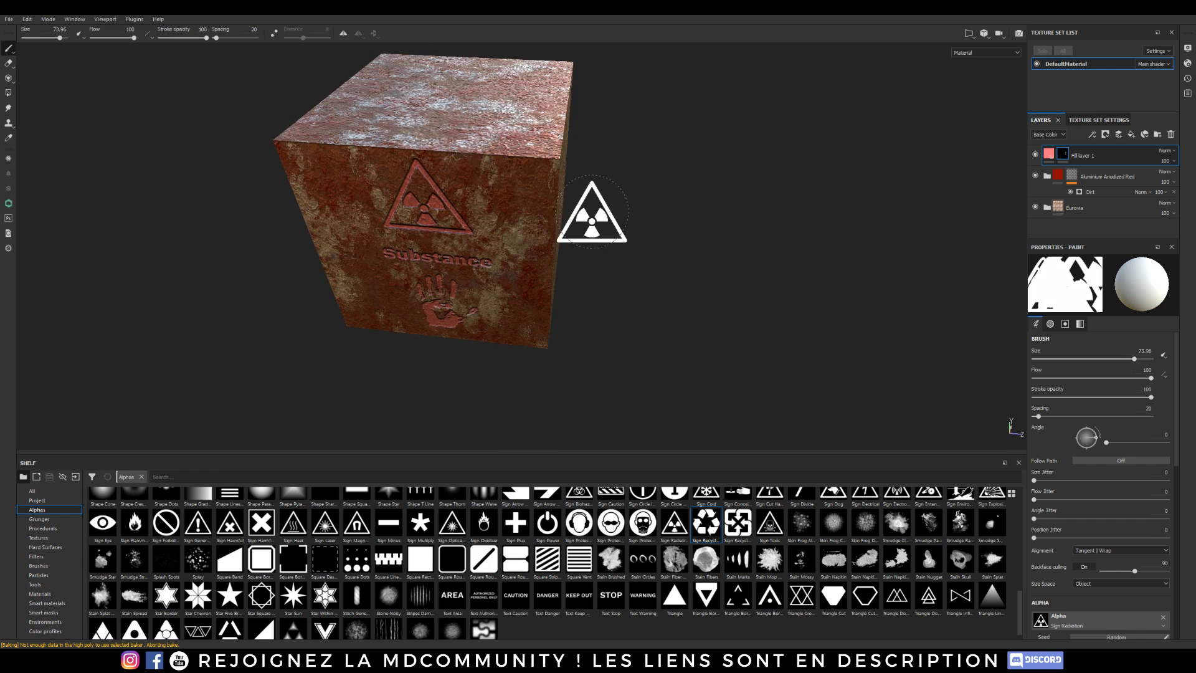
{"action": "mouse_move", "coordinate": [592, 212]}
{"action": "left_mouse_down", "text": "alt"}
{"action": "mouse_move", "coordinate": [310, 186]}
{"action": "mouse_move", "coordinate": [293, 249]}
{"action": "mouse_move", "coordinate": [312, 218]}
{"action": "mouse_move", "coordinate": [551, 160]}
{"action": "left_mouse_up", "text": "alt"}
{"action": "scroll", "coordinate": [497, 241], "scroll_direction": "up", "scroll_amount": 3}
{"action": "scroll", "coordinate": [489, 238], "scroll_direction": "down", "scroll_amount": 4}
{"action": "mouse_move", "coordinate": [489, 237]}
{"action": "left_mouse_down", "text": "alt"}
{"action": "mouse_move", "coordinate": [463, 288]}
{"action": "mouse_move", "coordinate": [530, 262]}
{"action": "left_mouse_up", "text": "alt"}
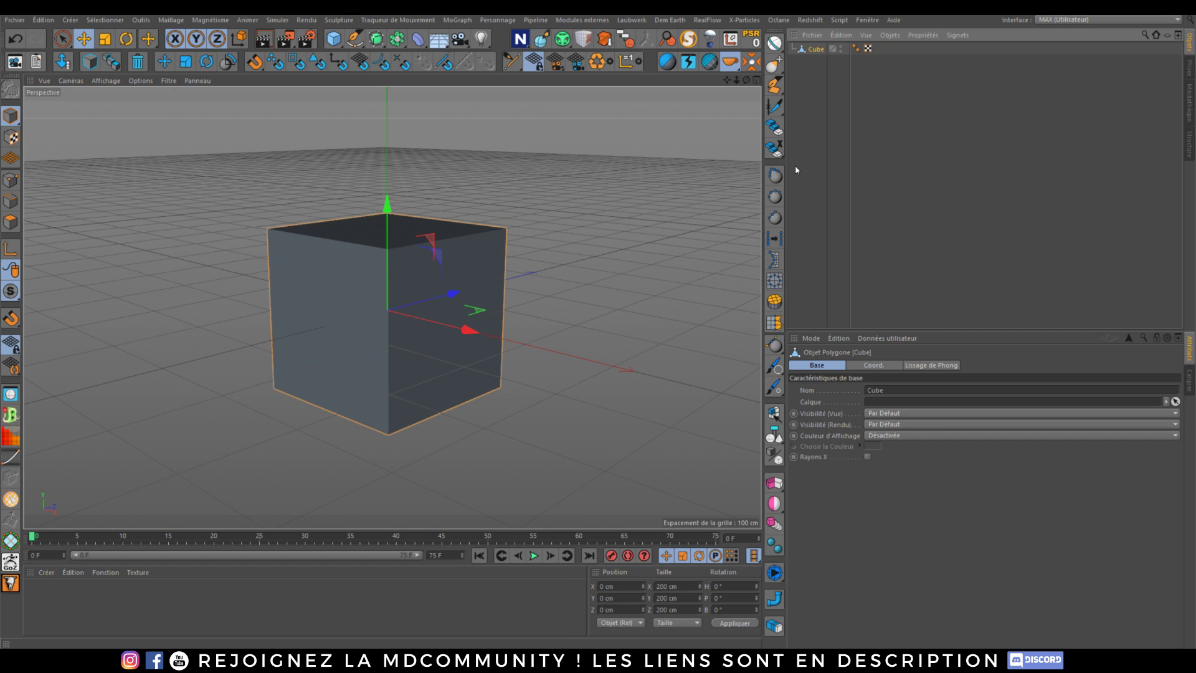
In Cinema 4D, open the HHConnect plugin window and place it beside the cube
{"action": "left_click", "coordinate": [582, 19]}
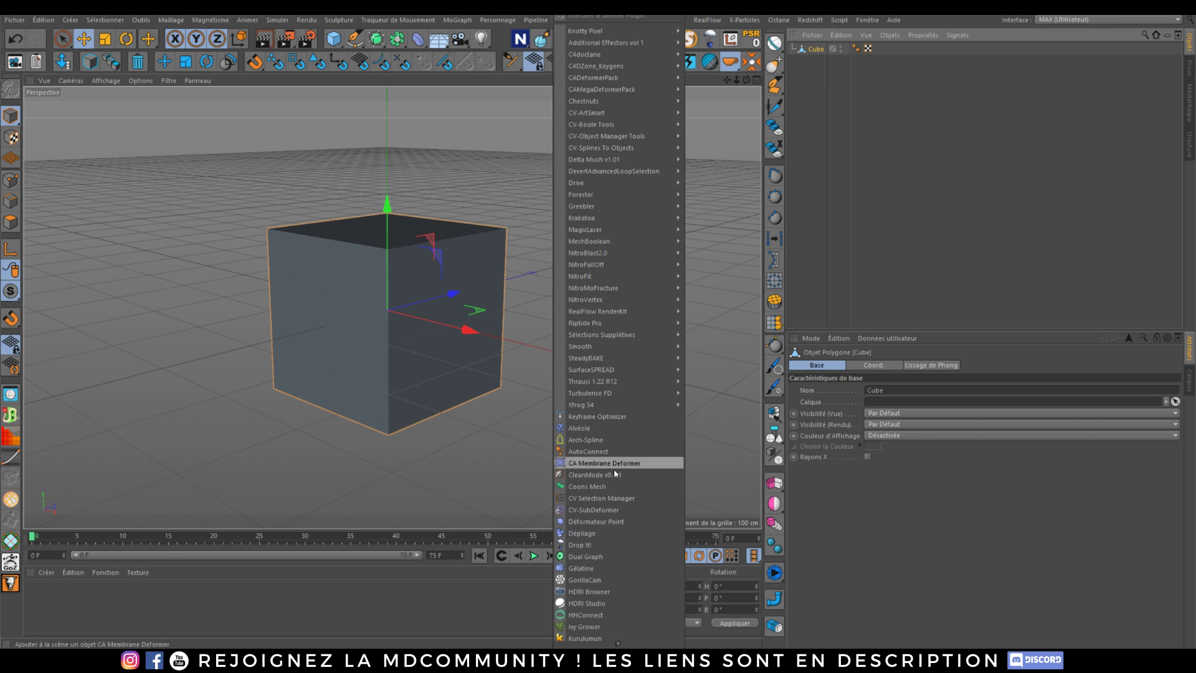
{"action": "left_click", "coordinate": [585, 614]}
{"action": "left_click_drag", "start_coordinate": [573, 573], "coordinate": [555, 238]}
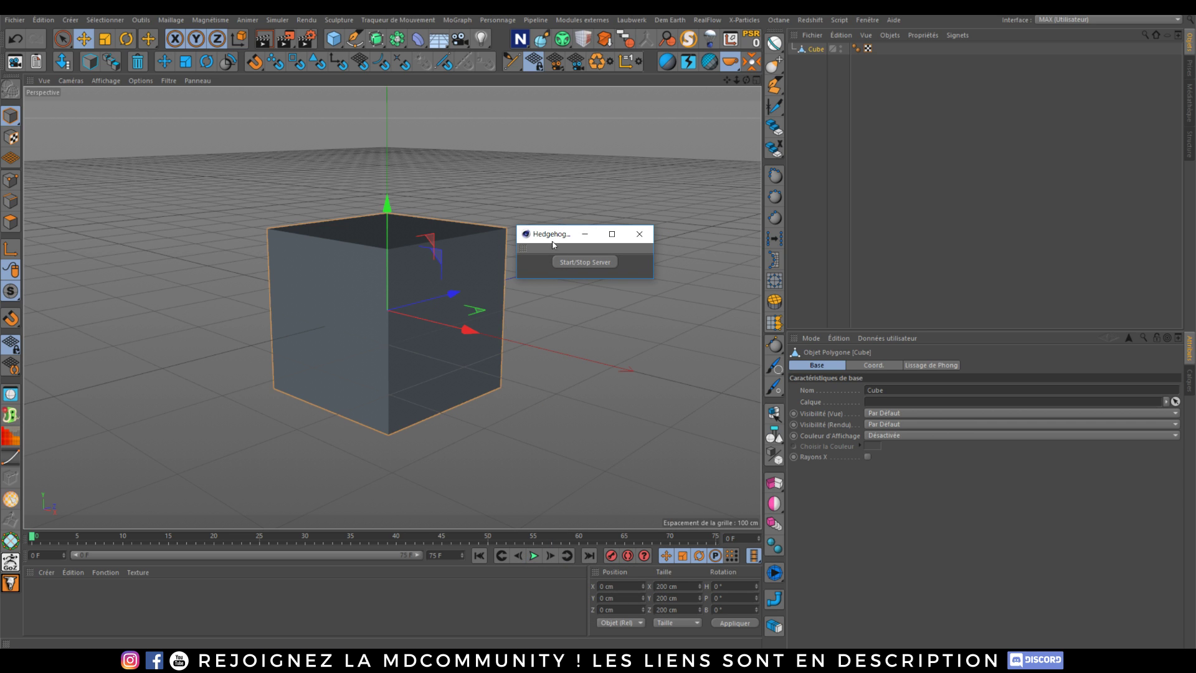
{"action": "key", "text": "shift+c"}
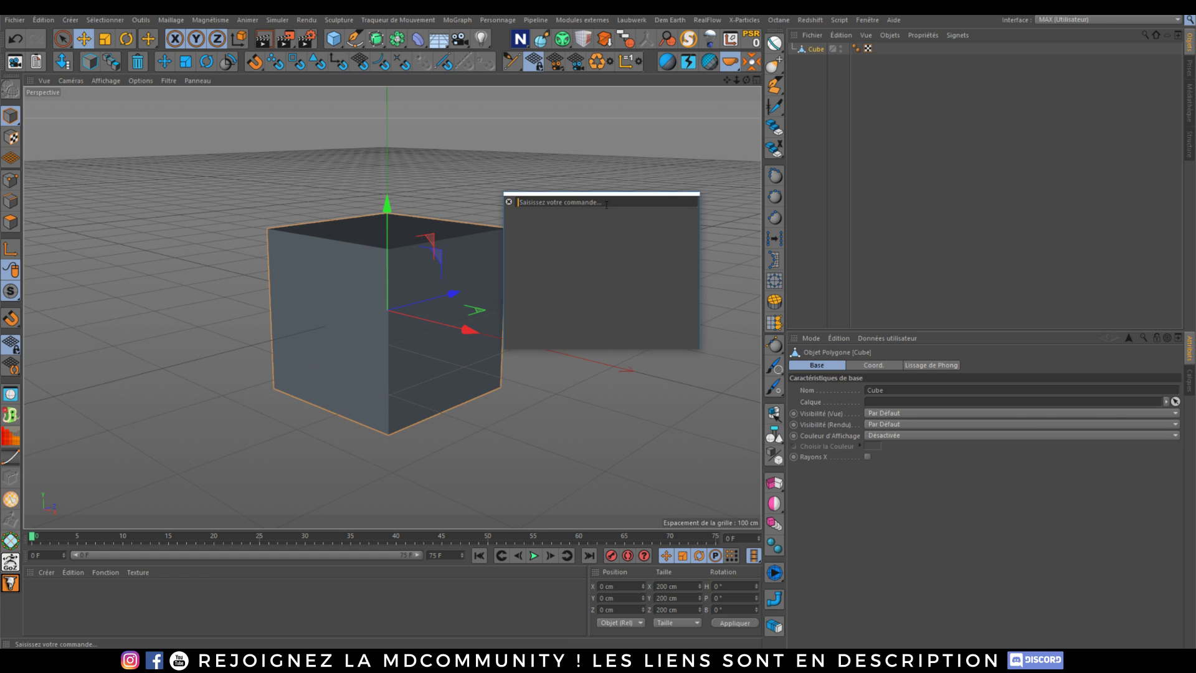
{"action": "type", "text": "console"}
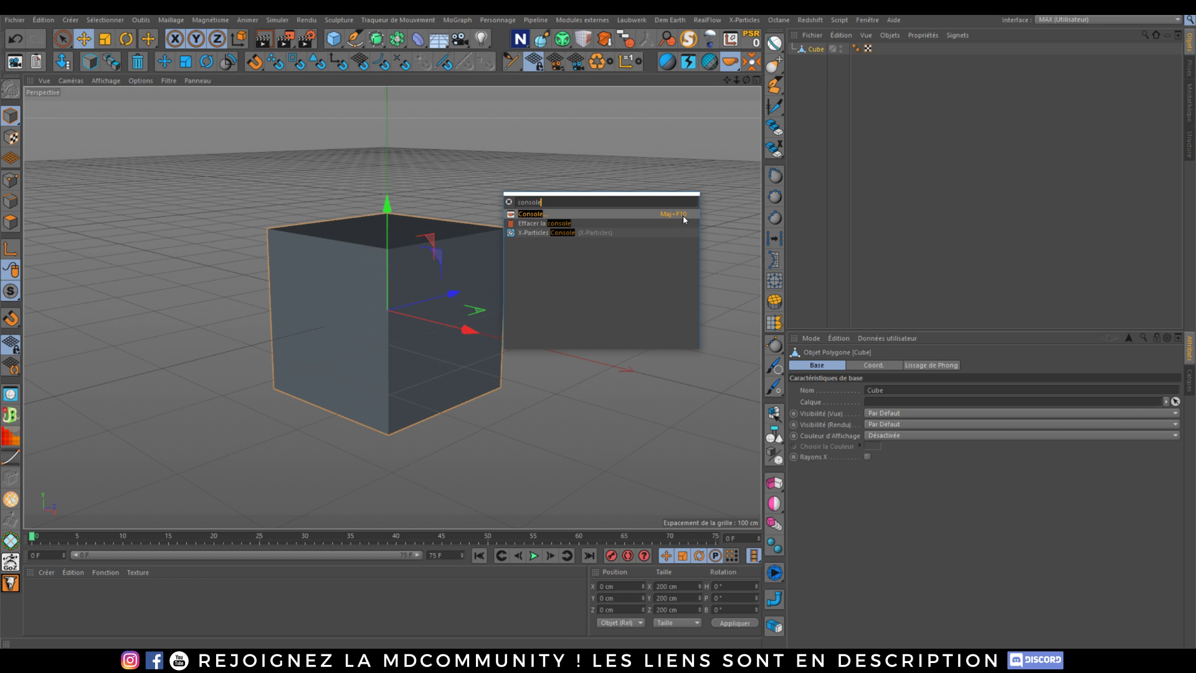
{"action": "left_click", "coordinate": [715, 268]}
{"action": "left_click", "coordinate": [586, 330]}
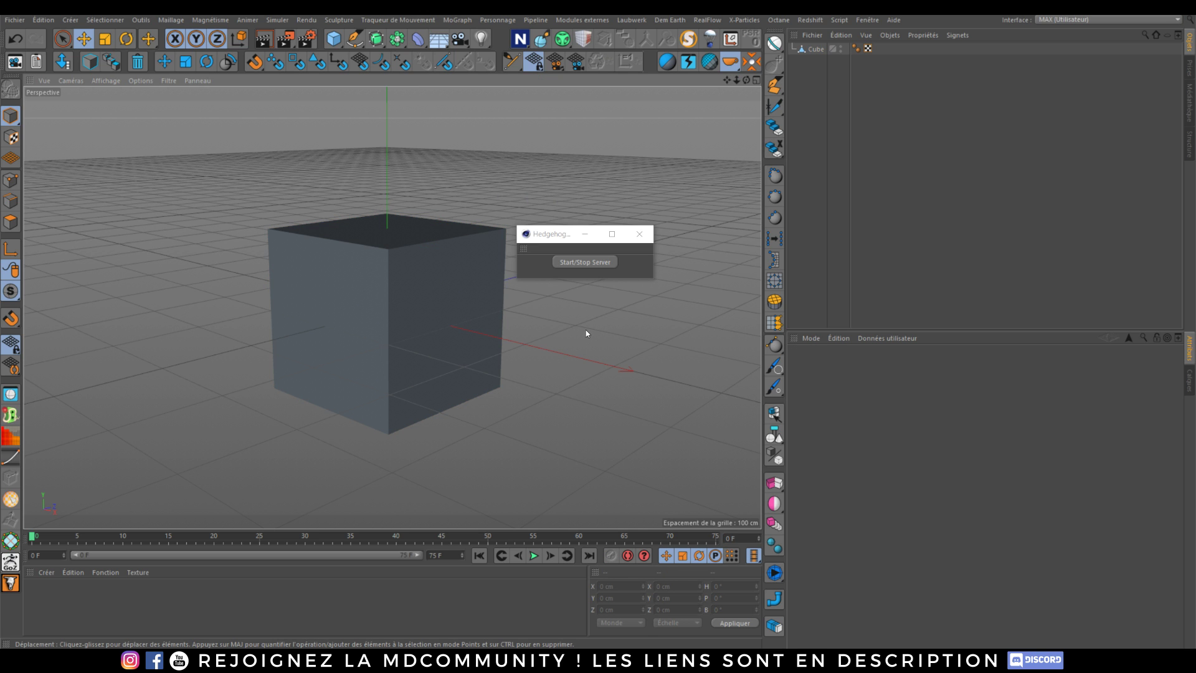
Find and open the Console through the command search, clear its output and move its window beside the Hedgehog window
{"action": "key", "text": "shift+c"}
{"action": "type", "text": "console"}
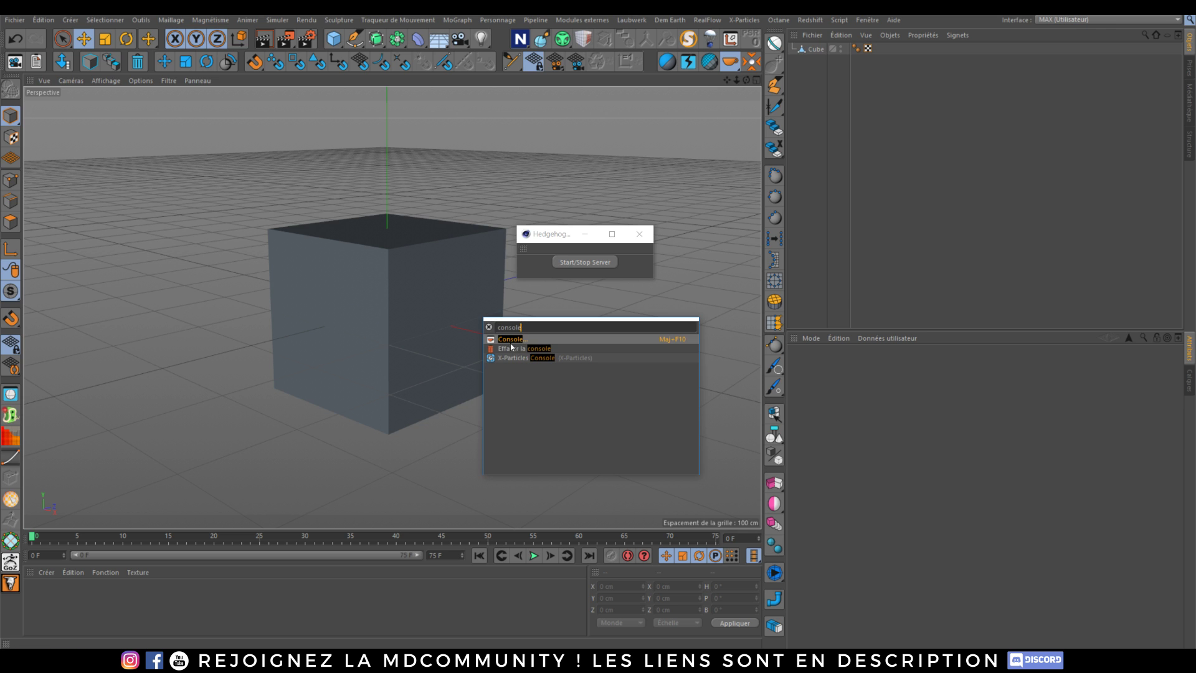
{"action": "left_click", "coordinate": [509, 340]}
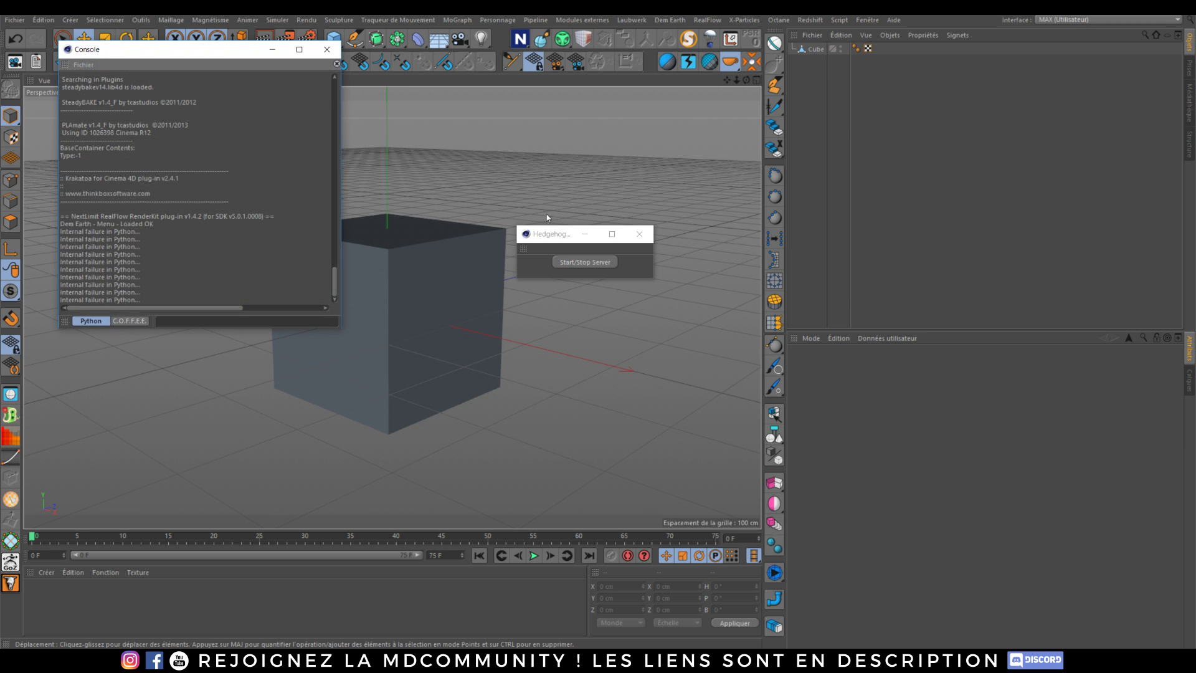
{"action": "left_click", "coordinate": [83, 65]}
{"action": "left_click", "coordinate": [99, 76]}
{"action": "left_click_drag", "start_coordinate": [177, 56], "coordinate": [298, 131]}
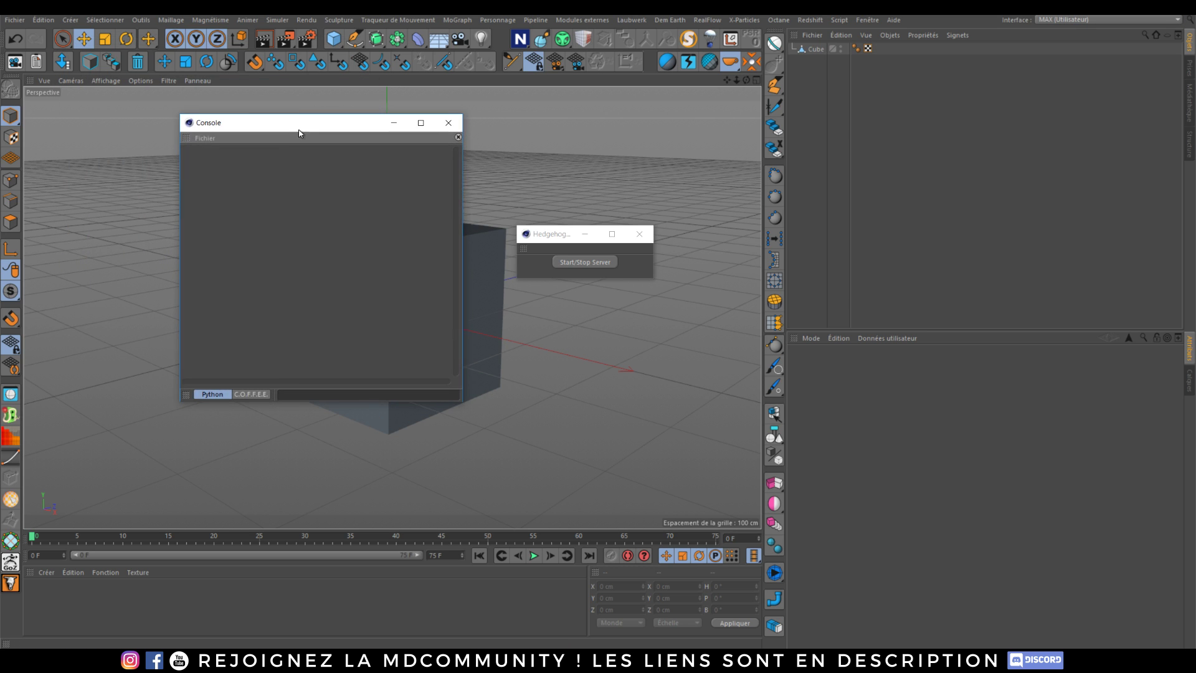
Start the Hedgehog live link server and move the Console window clear of the cube
{"action": "left_click", "coordinate": [577, 262]}
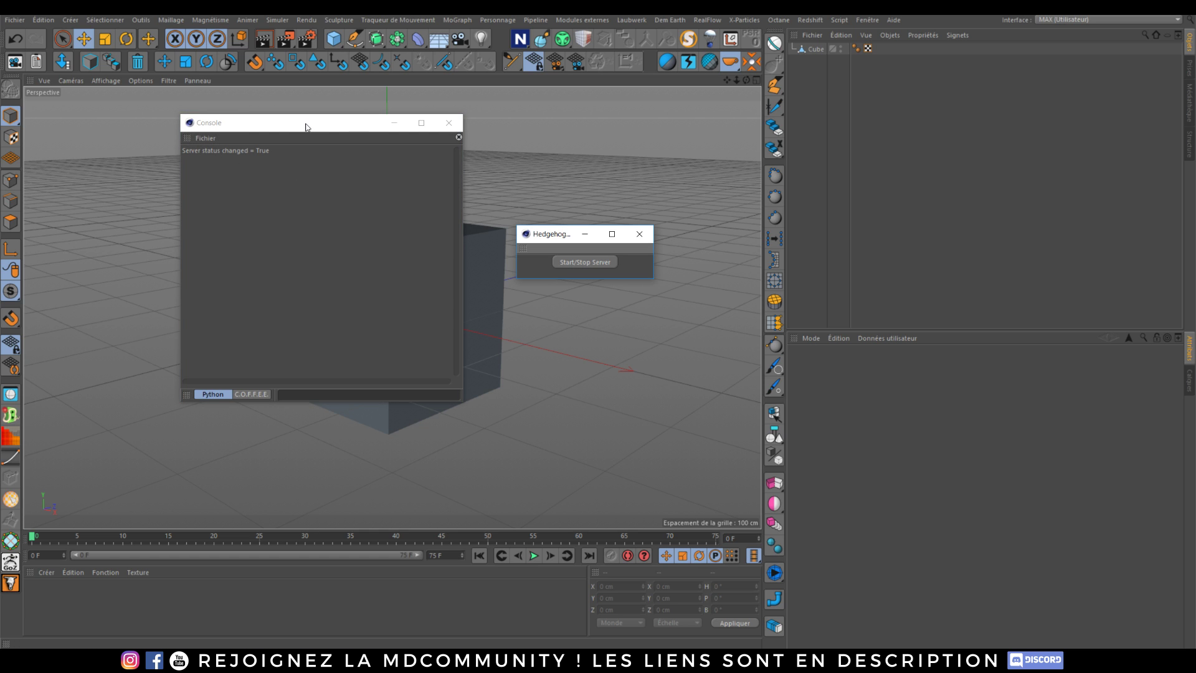
{"action": "left_click_drag", "start_coordinate": [305, 124], "coordinate": [339, 122]}
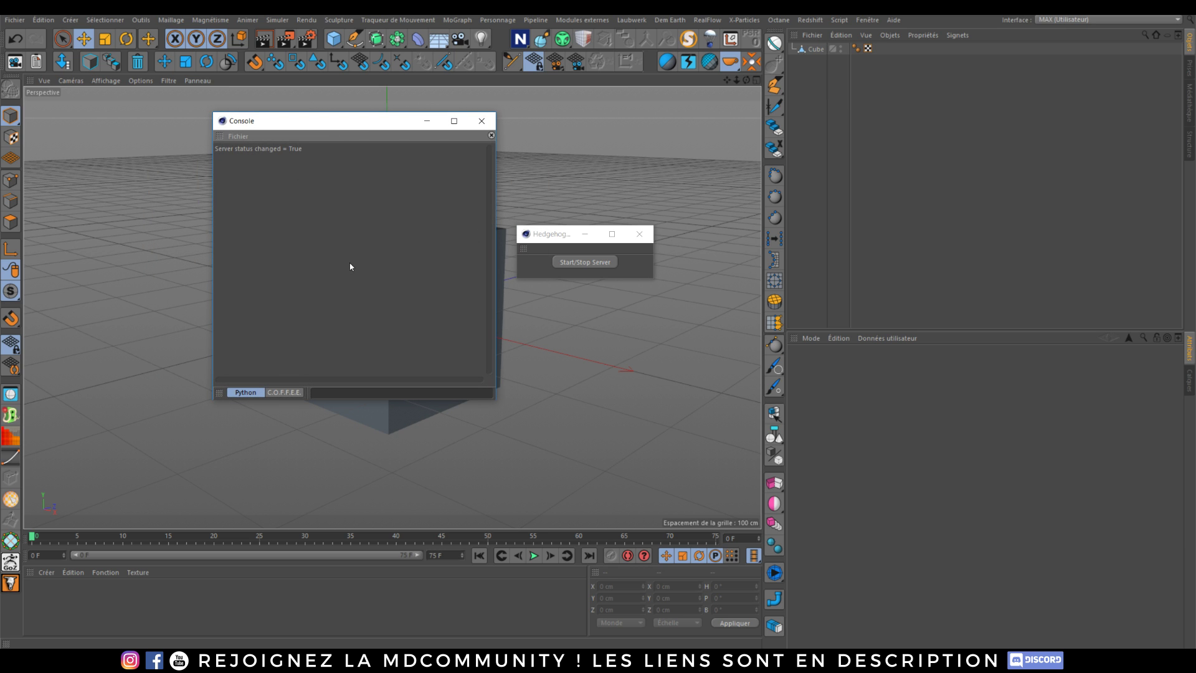
{"action": "left_click_drag", "start_coordinate": [316, 129], "coordinate": [800, 118]}
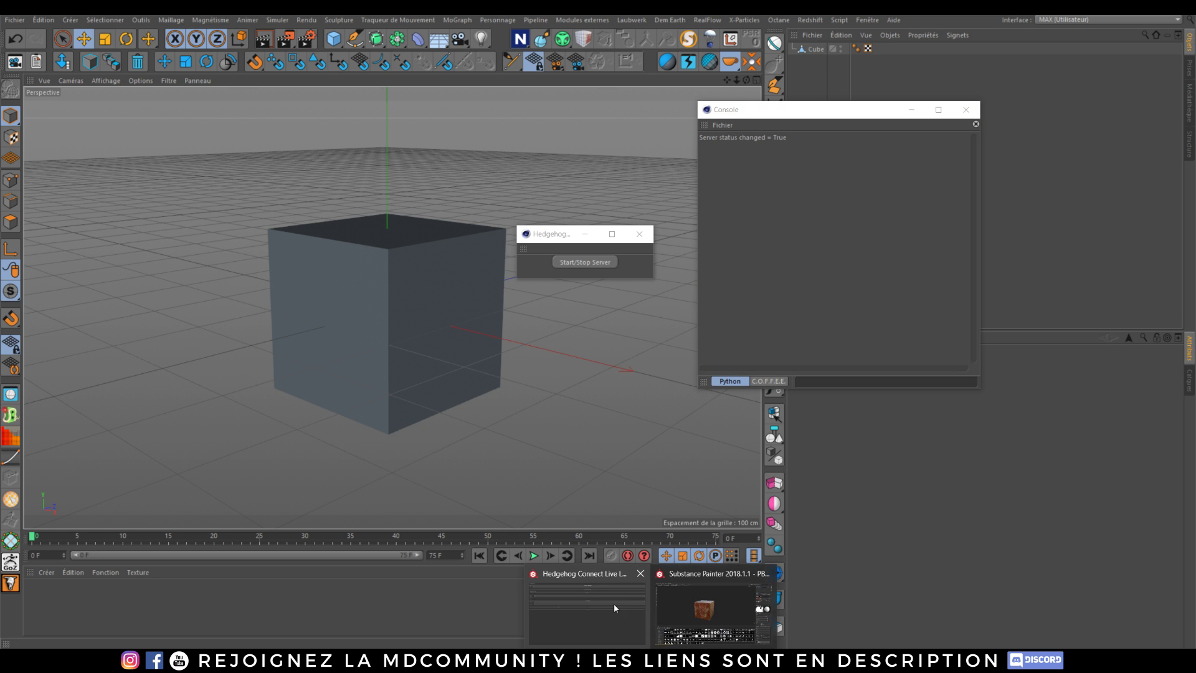
Switch to Substance Painter, open the Hedgehog Connect Live Link window and restore it to a small floating size
{"action": "left_click", "coordinate": [673, 573]}
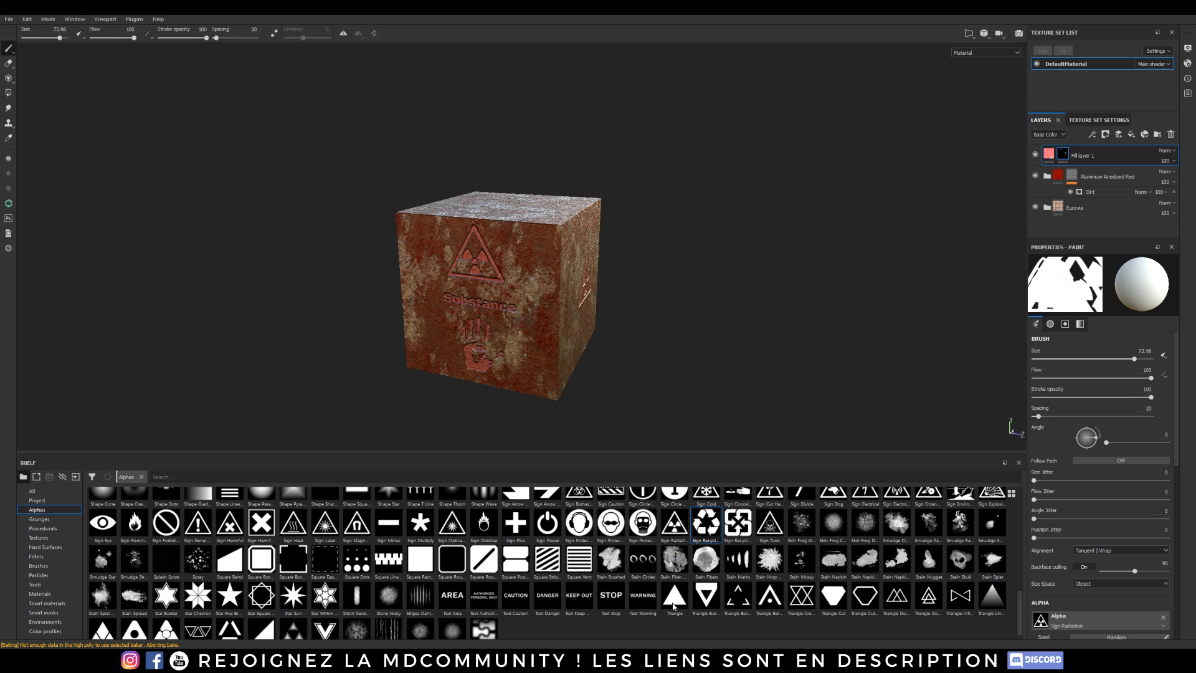
{"action": "left_click", "coordinate": [10, 205]}
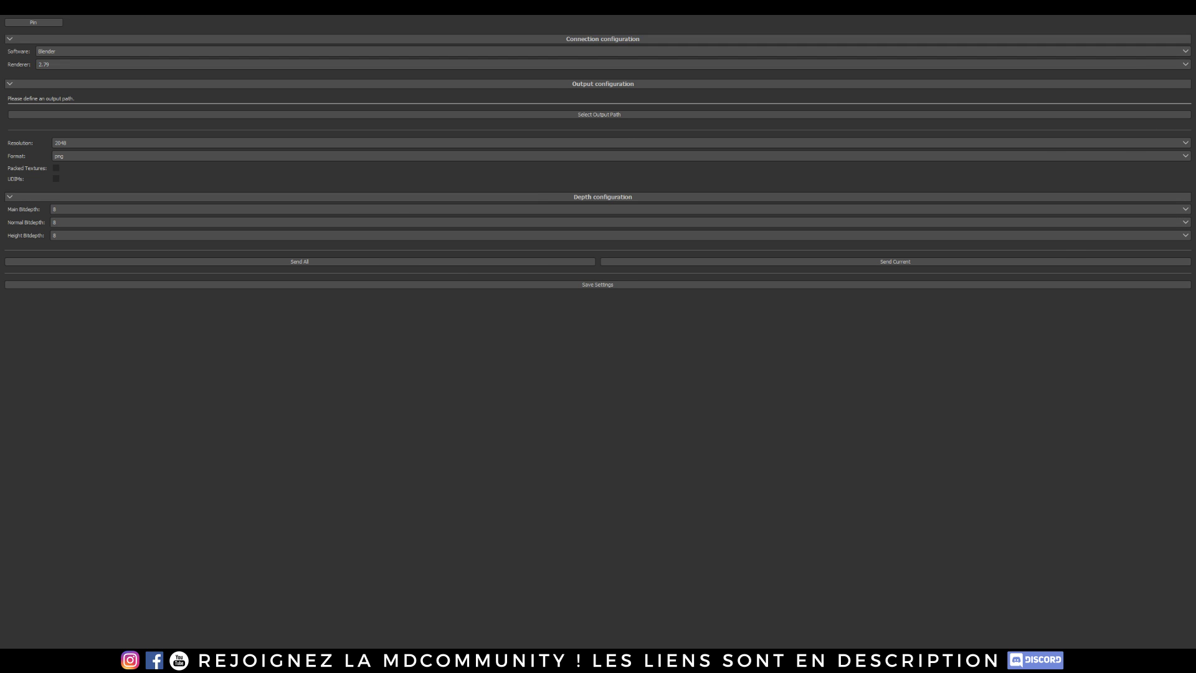
{"action": "left_click_drag", "start_coordinate": [592, 7], "coordinate": [464, 92]}
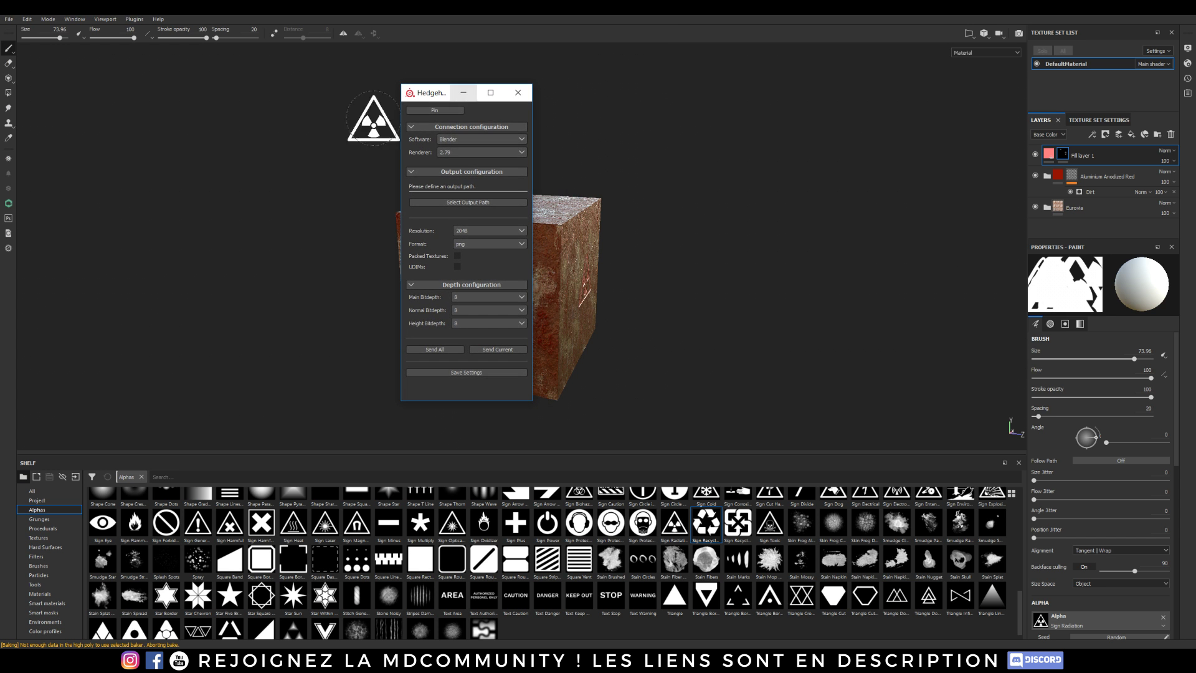
Set the live link connection's software to Cinema 4D and its renderer to REDSHIFT
{"action": "left_click", "coordinate": [459, 140]}
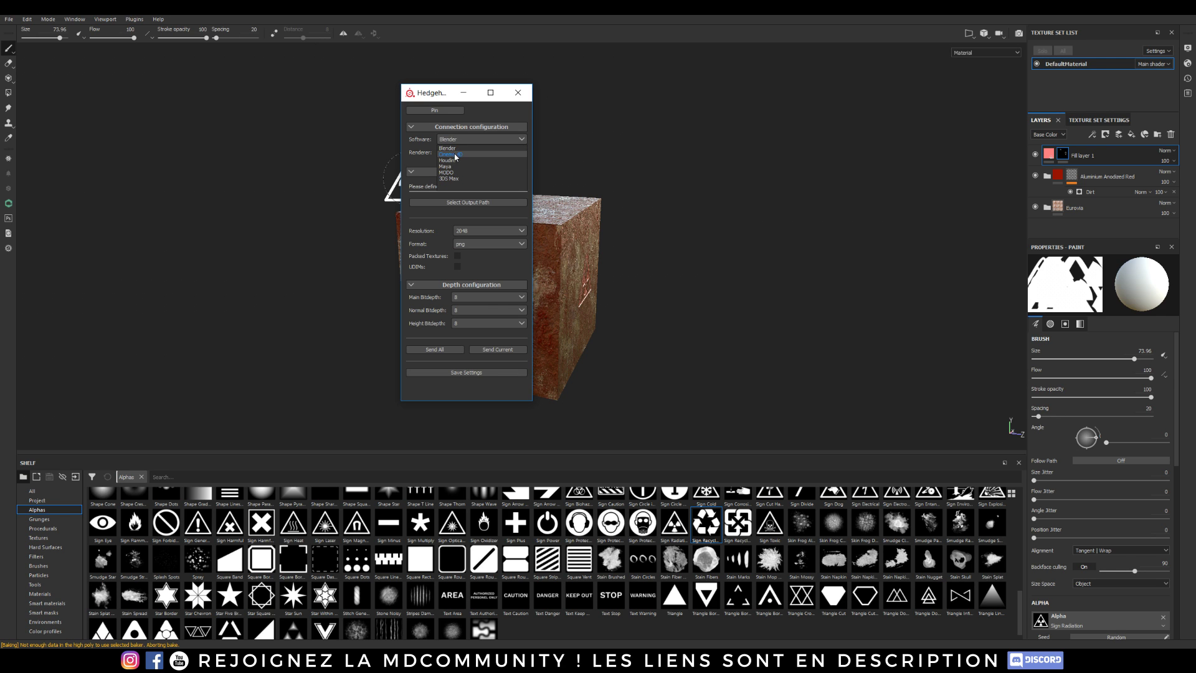
{"action": "left_click", "coordinate": [455, 154]}
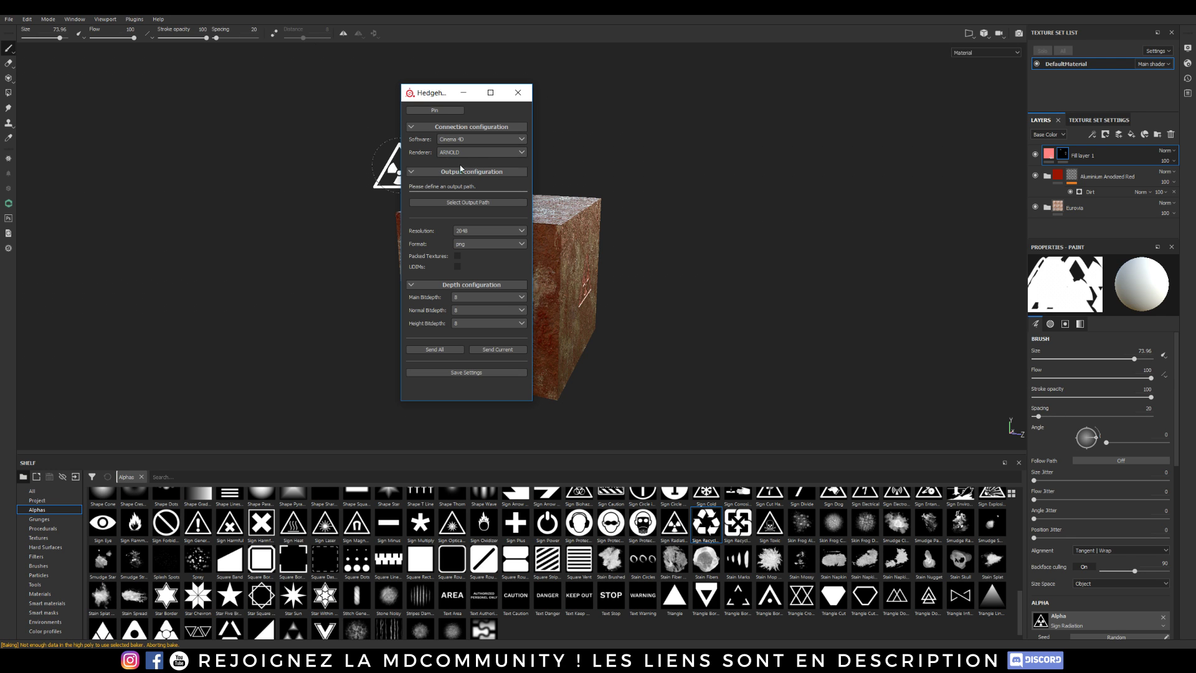
{"action": "left_click", "coordinate": [509, 152]}
{"action": "left_click", "coordinate": [459, 167]}
{"action": "left_click", "coordinate": [436, 175]}
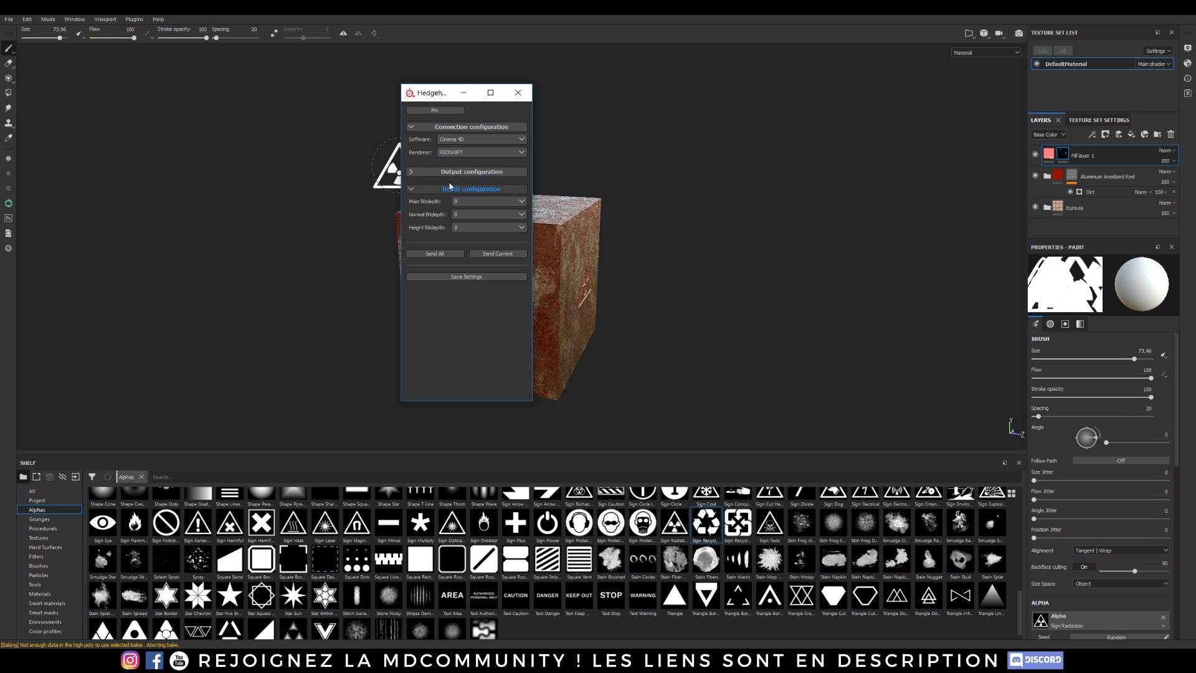
Expand the output configuration and browse for the export location to the images\Textures folder on the Stockage (E:) drive
{"action": "left_click", "coordinate": [411, 169]}
{"action": "left_click", "coordinate": [462, 203]}
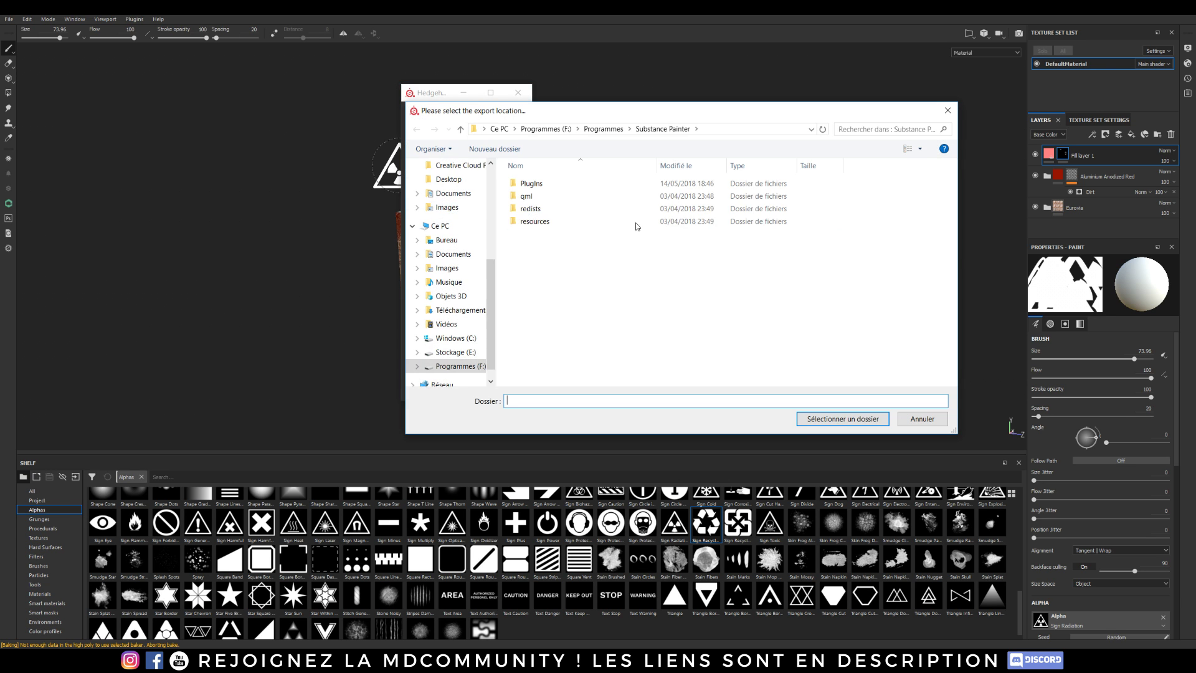
{"action": "left_click", "coordinate": [455, 352]}
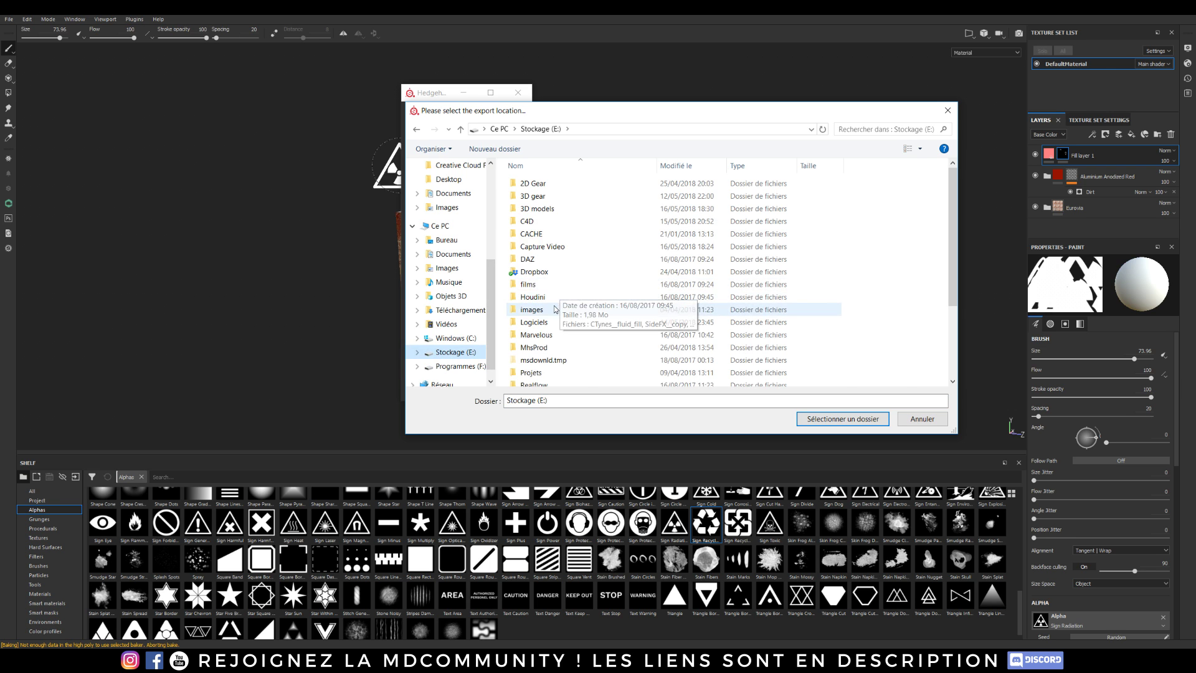
{"action": "double_click", "coordinate": [549, 306]}
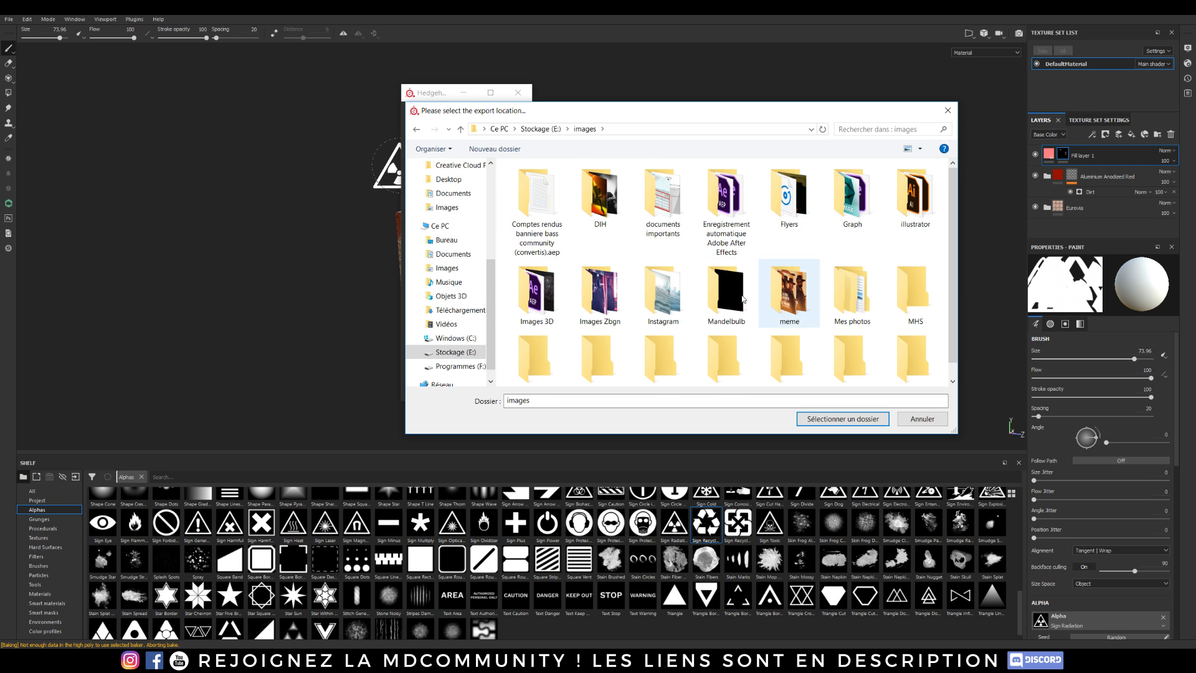
{"action": "scroll", "coordinate": [725, 292], "scroll_direction": "down", "scroll_amount": 1}
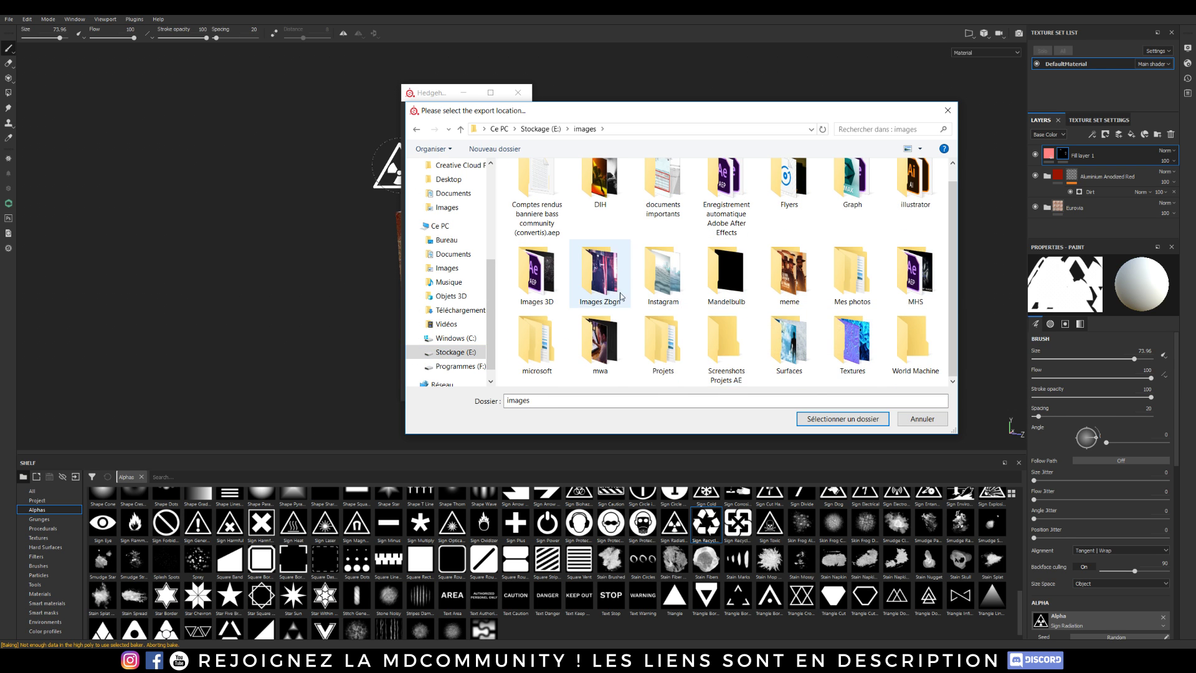
{"action": "scroll", "coordinate": [856, 346], "scroll_direction": "up", "scroll_amount": 1}
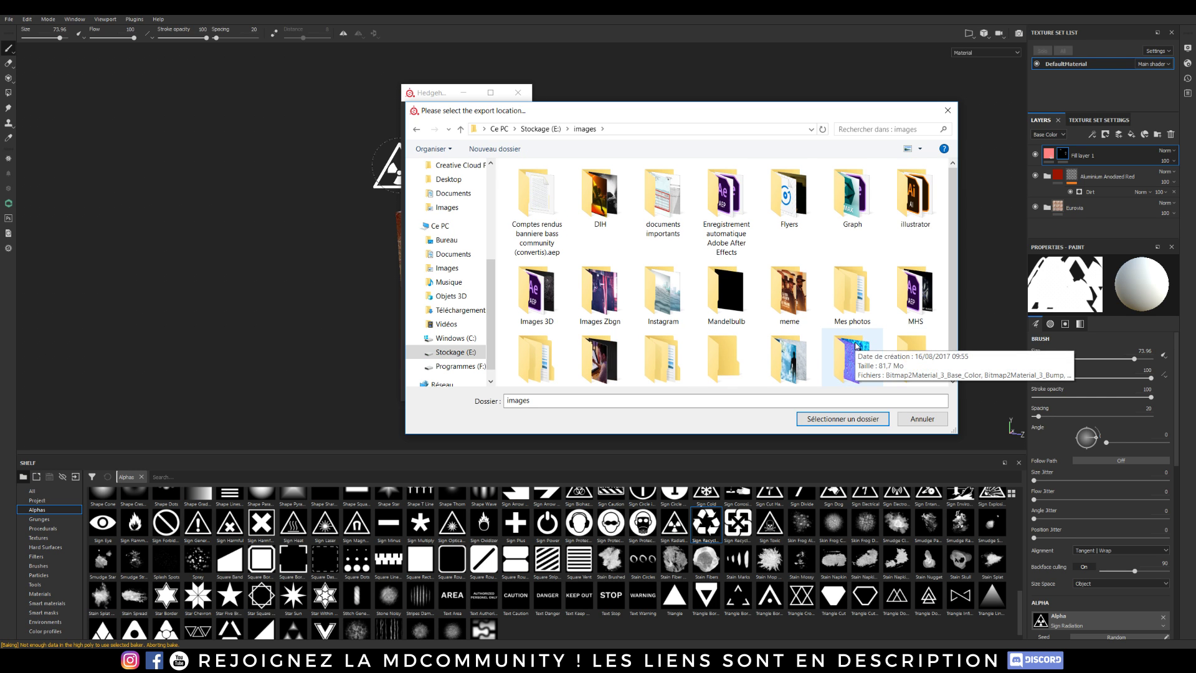
{"action": "double_click", "coordinate": [862, 365]}
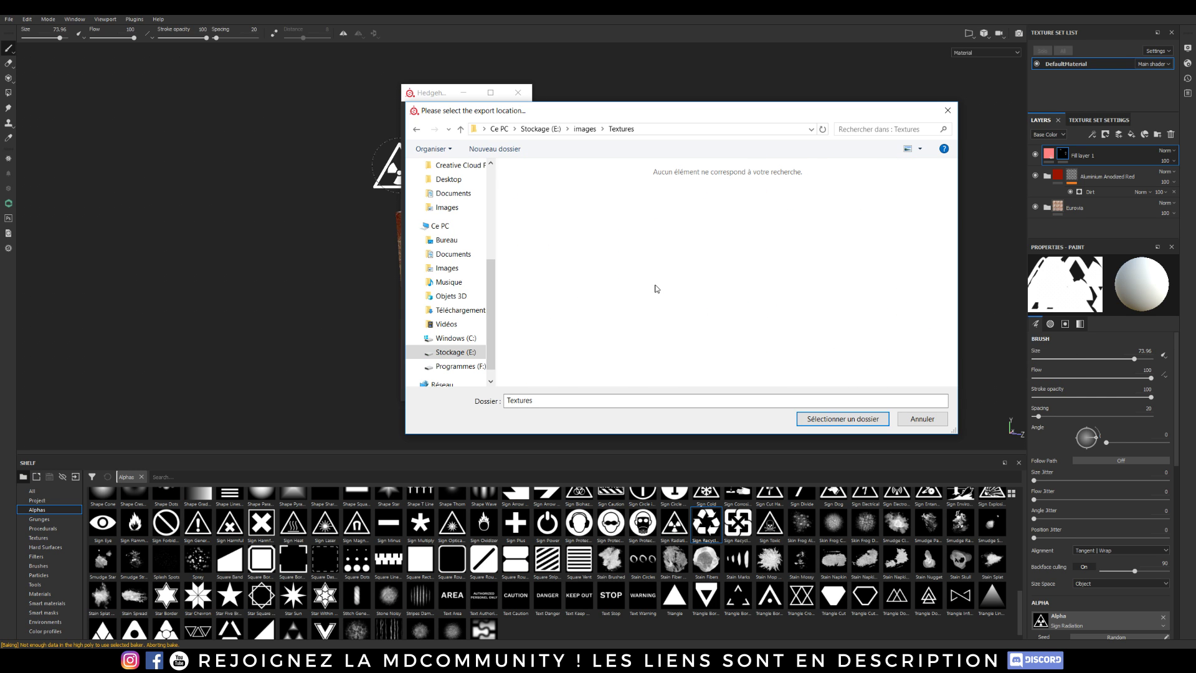
Create a folder named "tuto subs" inside Textures and select it as the texture output path
{"action": "right_click", "coordinate": [563, 248]}
{"action": "mouse_move", "coordinate": [539, 362]}
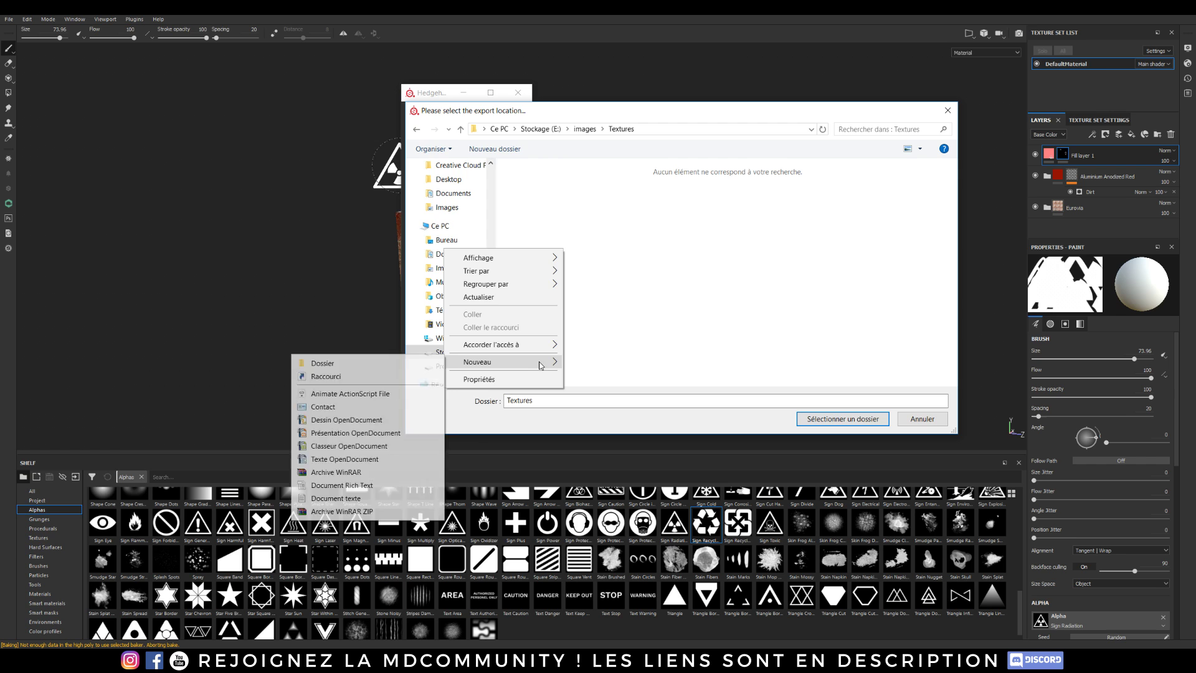
{"action": "left_click", "coordinate": [330, 366]}
{"action": "type", "text": "tuto su"}
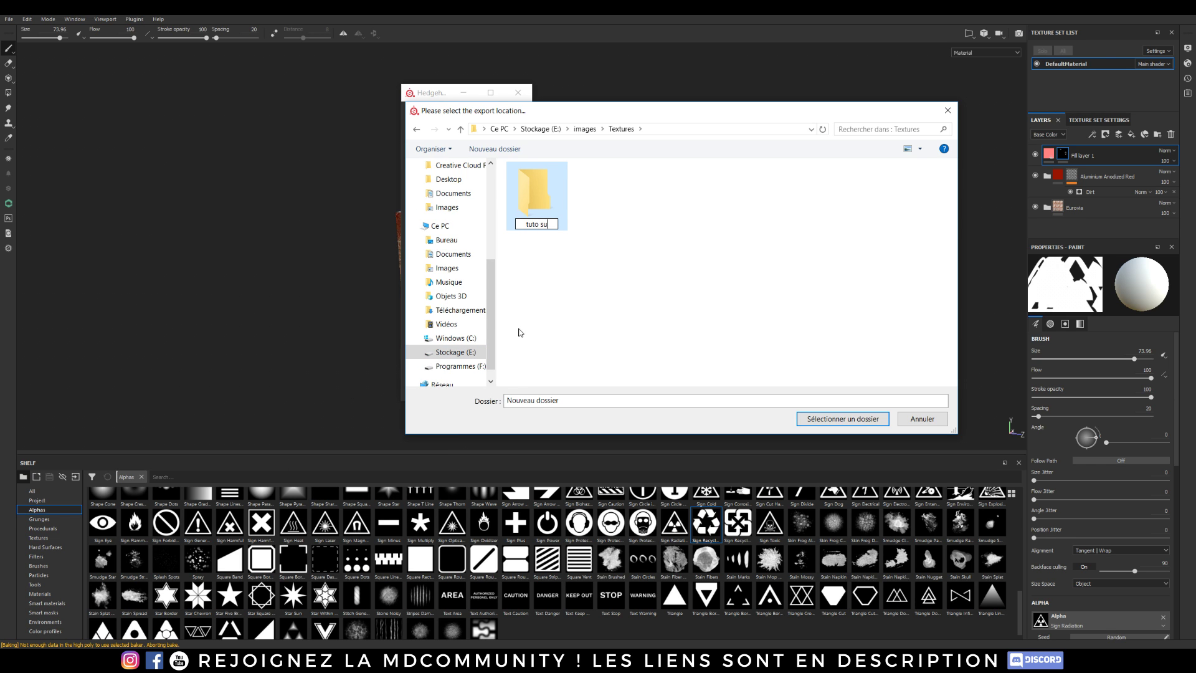
{"action": "type", "text": "bs"}
{"action": "key", "text": "Return"}
{"action": "double_click", "coordinate": [528, 204]}
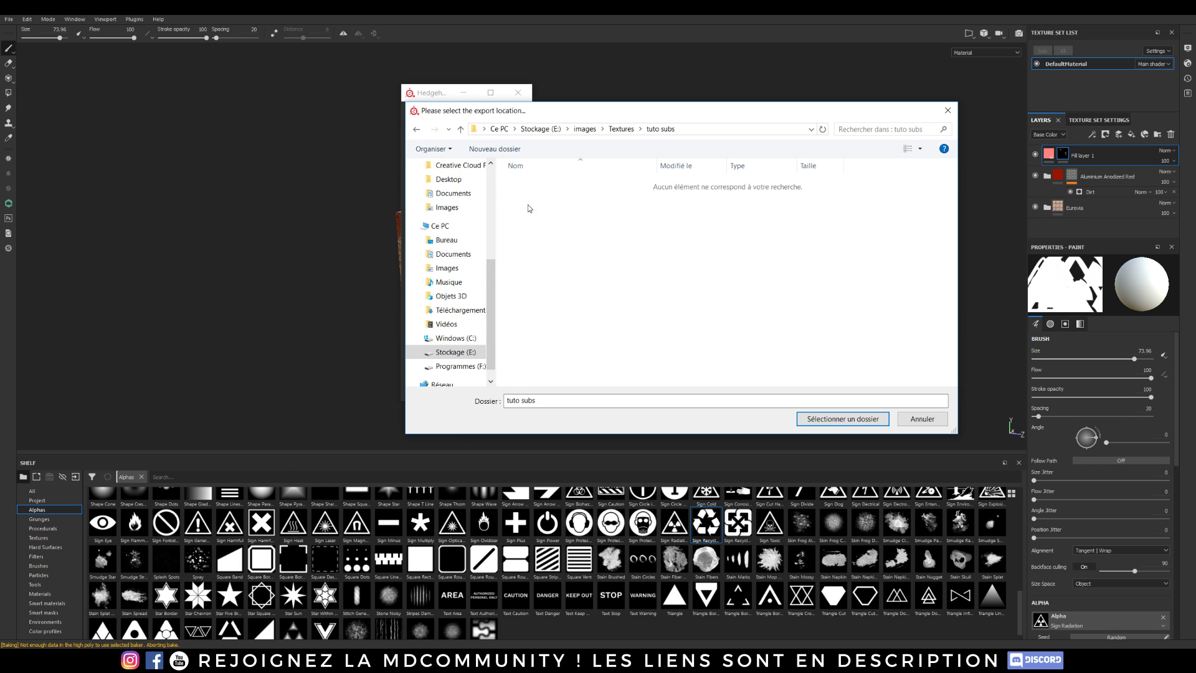
{"action": "left_click", "coordinate": [842, 419]}
Set the output resolution to 2048 and the texture format to png
{"action": "left_click", "coordinate": [483, 236]}
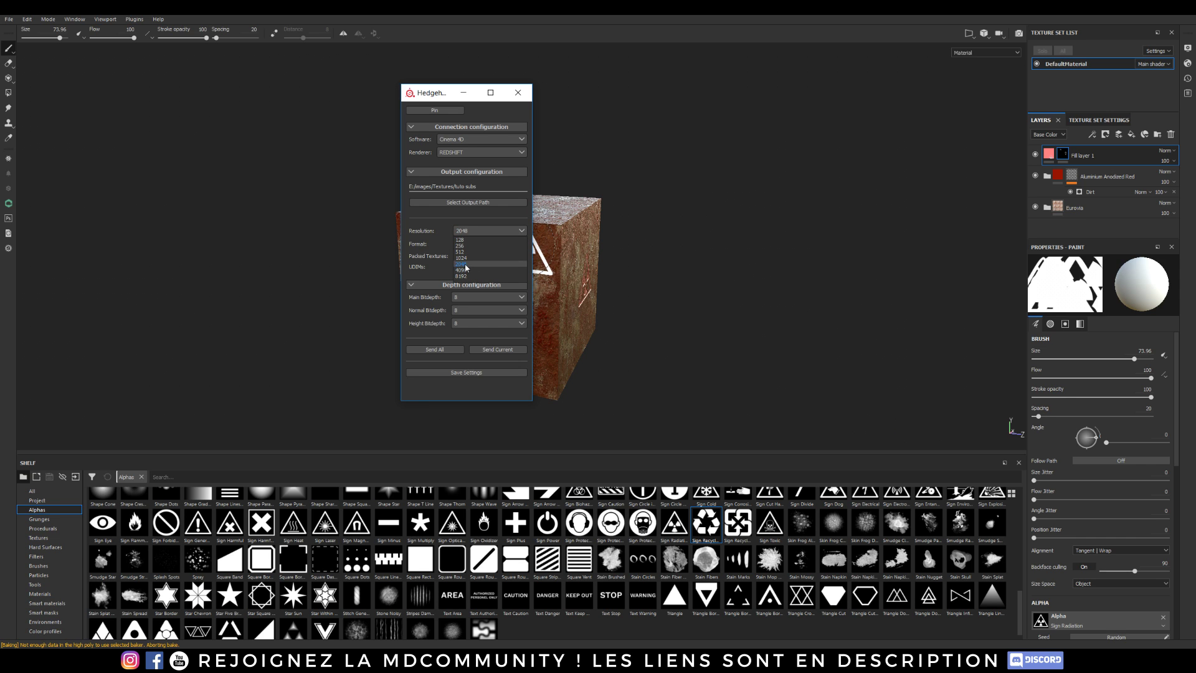
{"action": "left_click", "coordinate": [465, 263]}
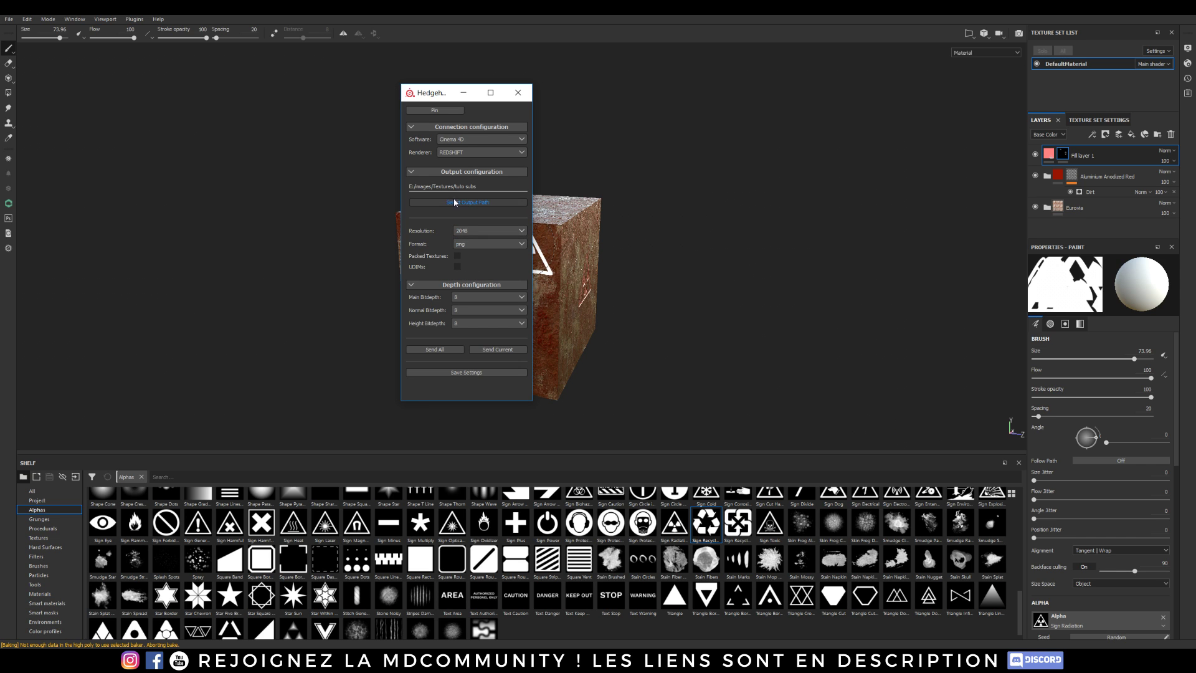
{"action": "left_click", "coordinate": [496, 245]}
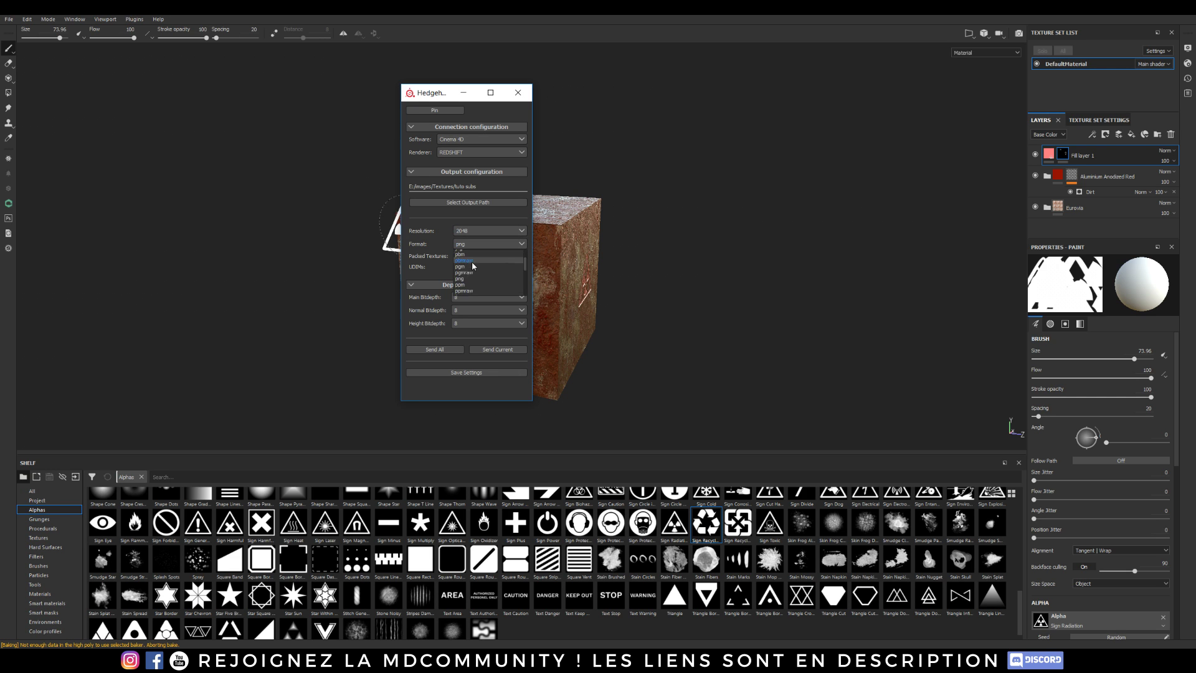
{"action": "left_click", "coordinate": [472, 278]}
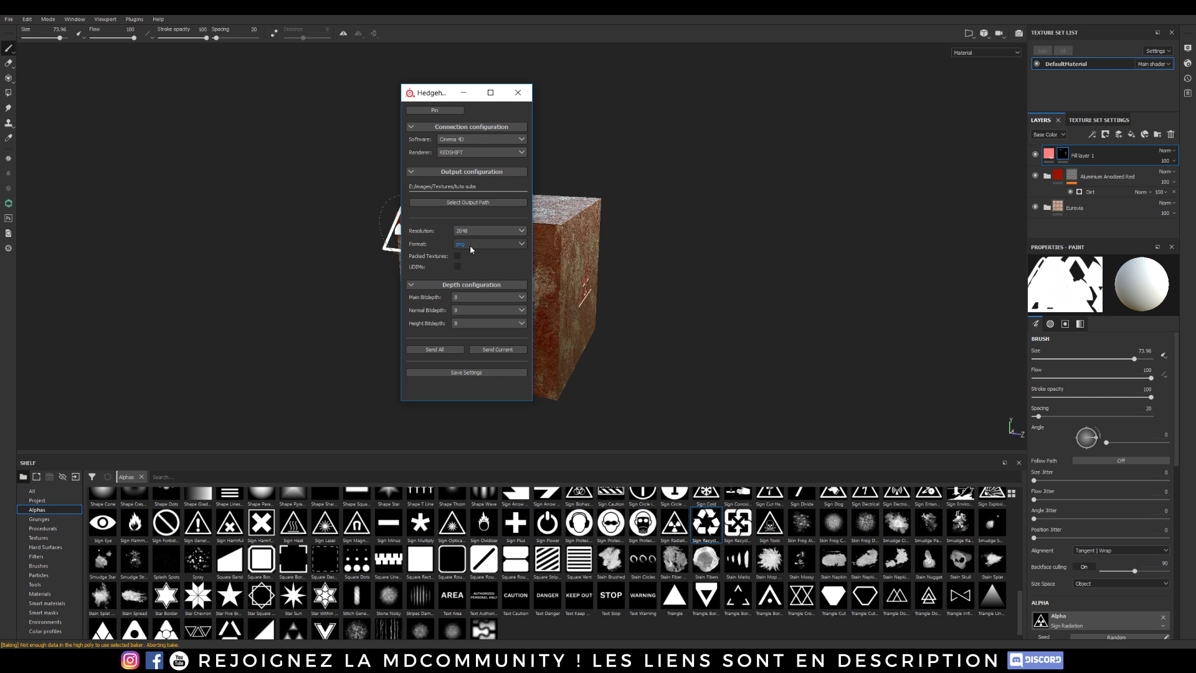
{"action": "left_click", "coordinate": [458, 256]}
{"action": "left_click", "coordinate": [454, 256]}
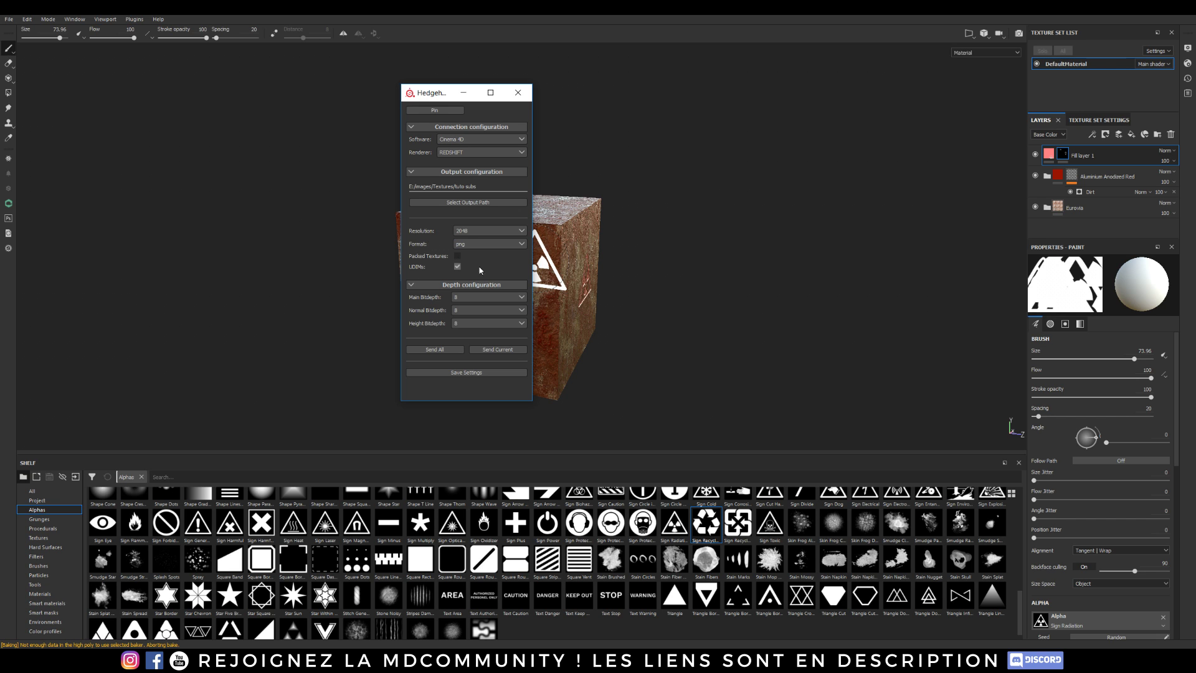
{"action": "left_click", "coordinate": [457, 266]}
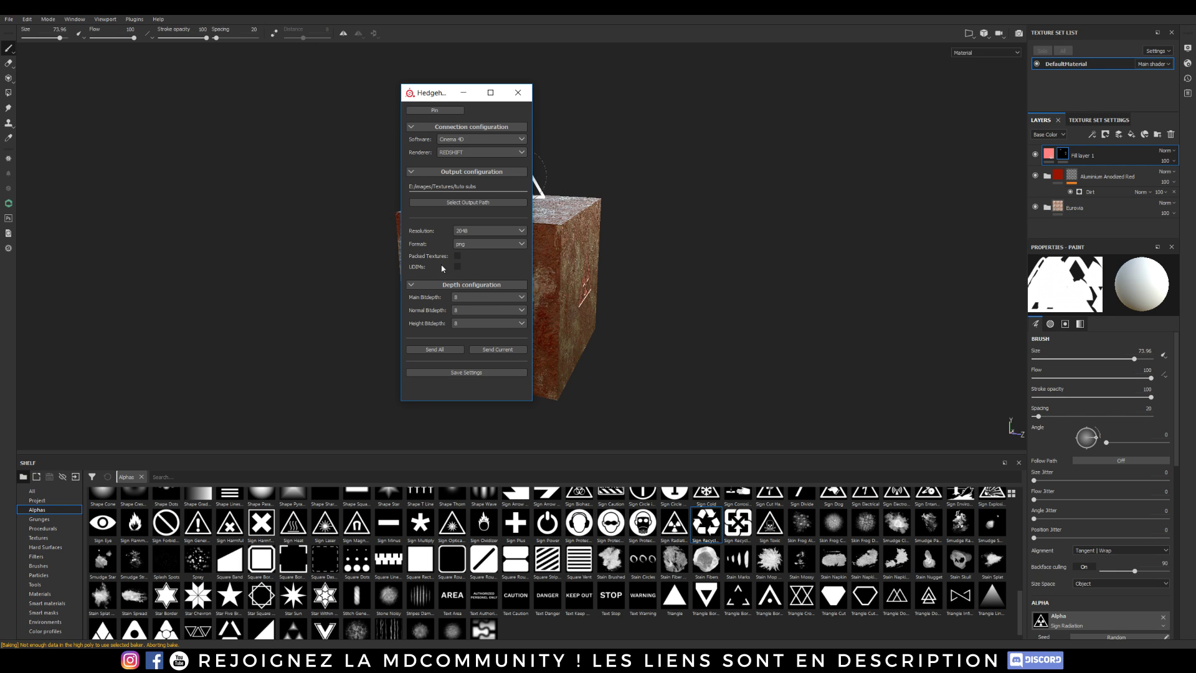
Set the Main, Normal and Height bit depths to 16 in the depth configuration
{"action": "left_click", "coordinate": [470, 300]}
{"action": "left_click", "coordinate": [465, 319]}
{"action": "left_click", "coordinate": [459, 312]}
{"action": "left_click", "coordinate": [464, 323]}
{"action": "left_click", "coordinate": [461, 324]}
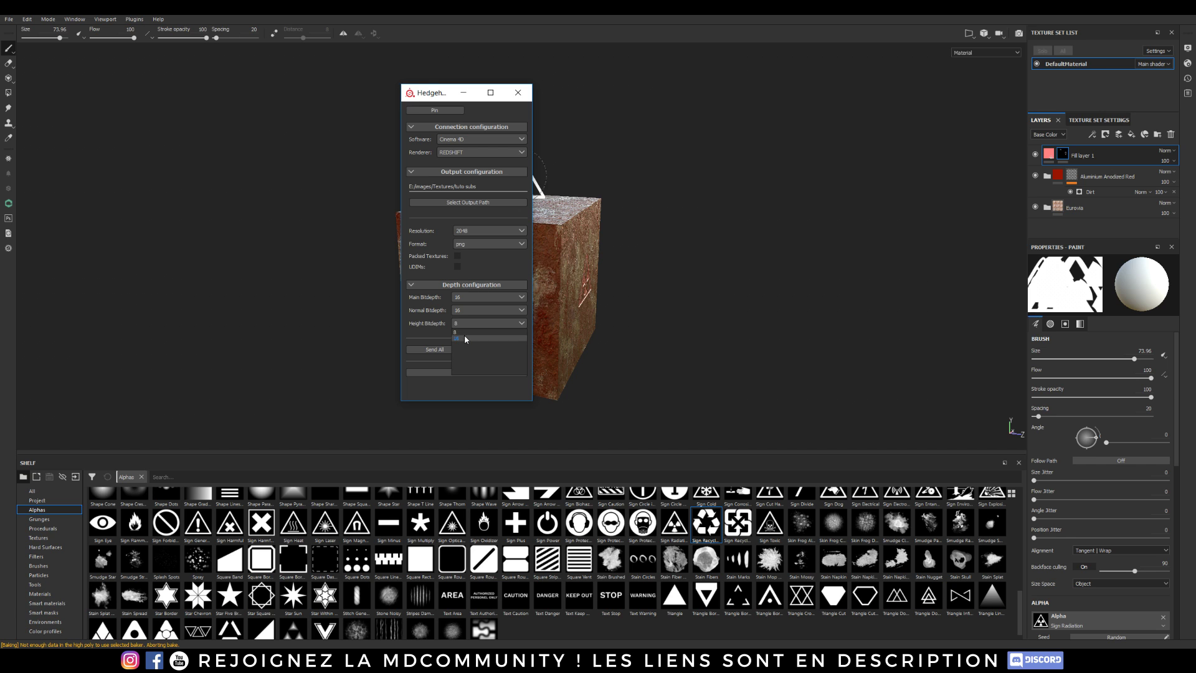
{"action": "left_click", "coordinate": [465, 340]}
Move the live link window clear of the cube and send all textures to Cinema 4D
{"action": "left_click_drag", "start_coordinate": [428, 99], "coordinate": [271, 111]}
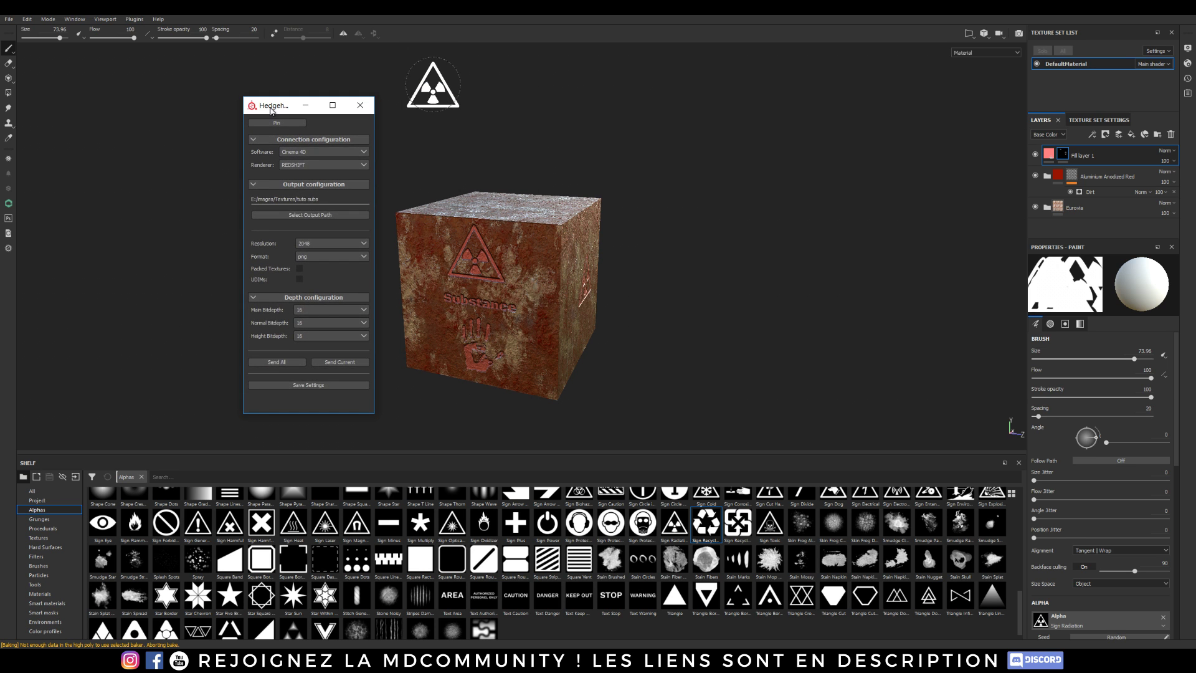
{"action": "left_click", "coordinate": [285, 364]}
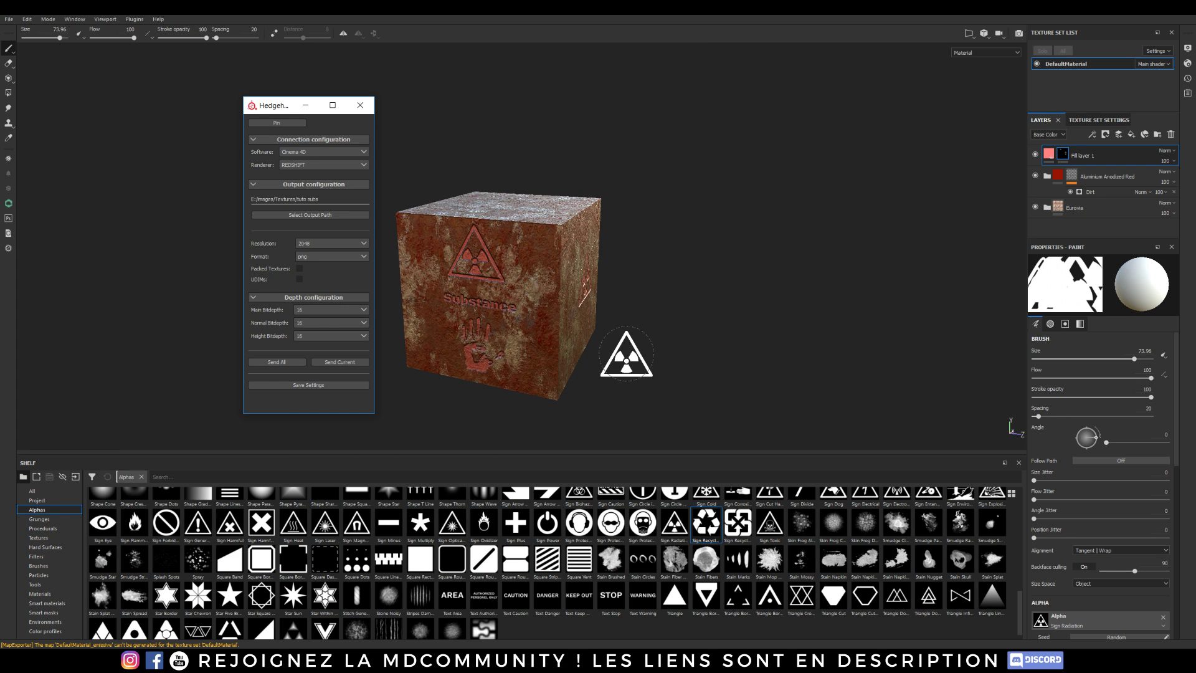
Switch to Cinema 4D and minimise the Console and Hedgehog windows
{"action": "left_click", "coordinate": [389, 660]}
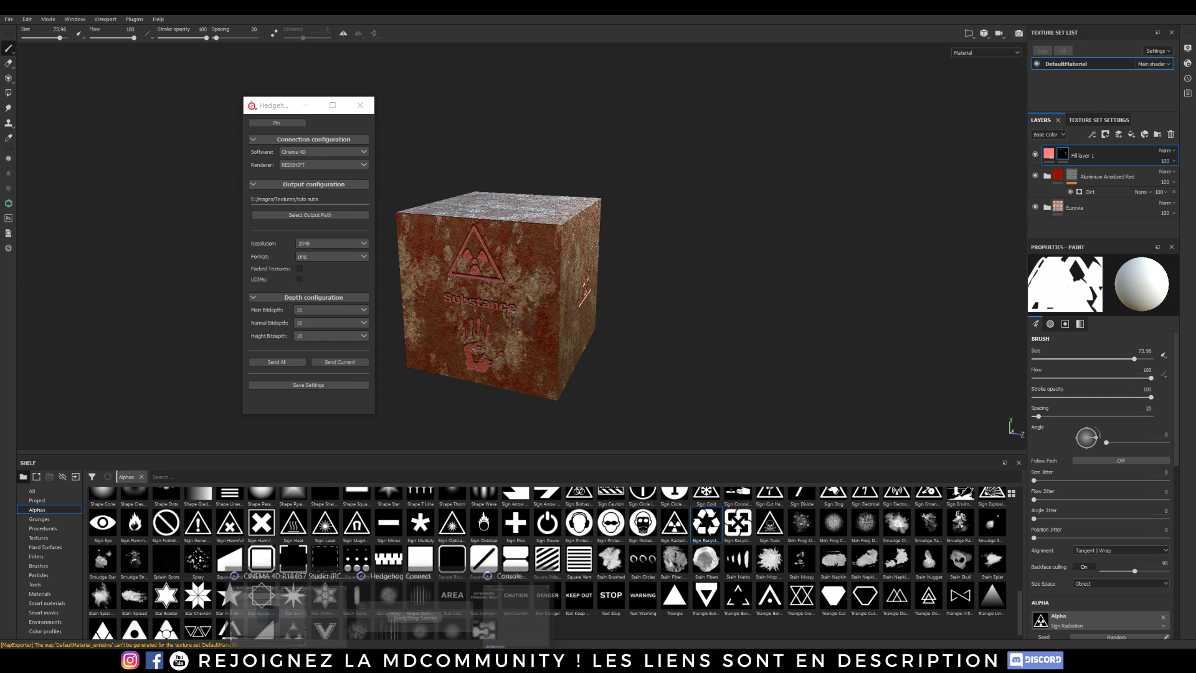
{"action": "left_click", "coordinate": [307, 596]}
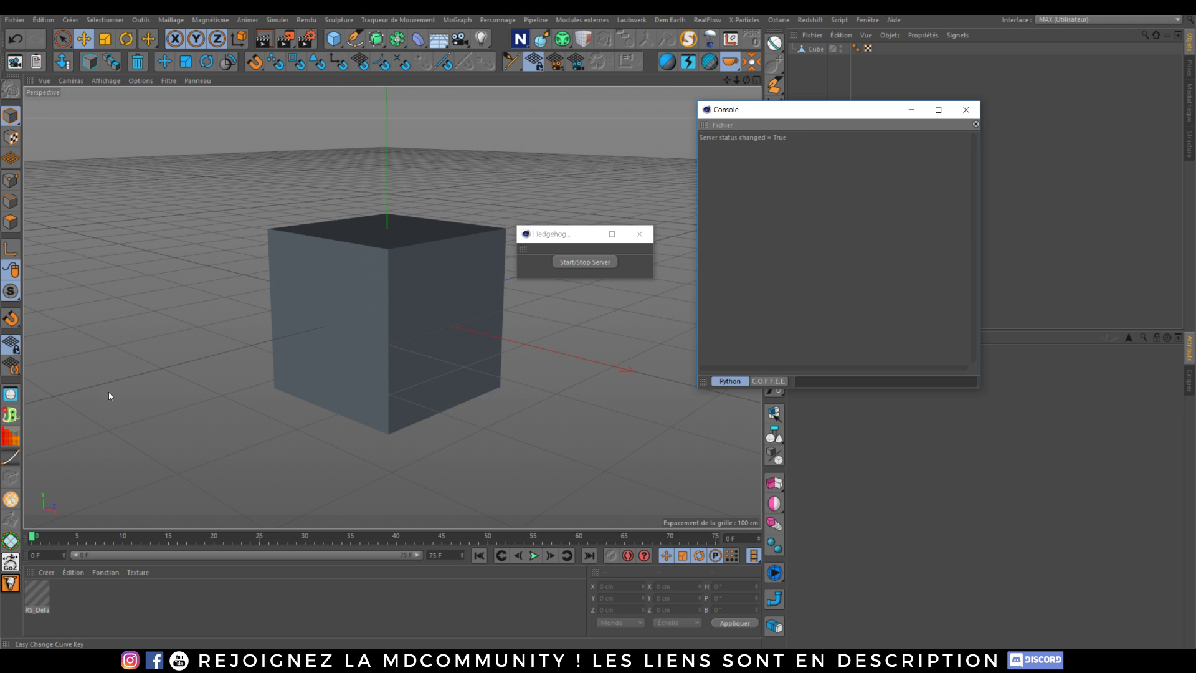
{"action": "left_click", "coordinate": [913, 109]}
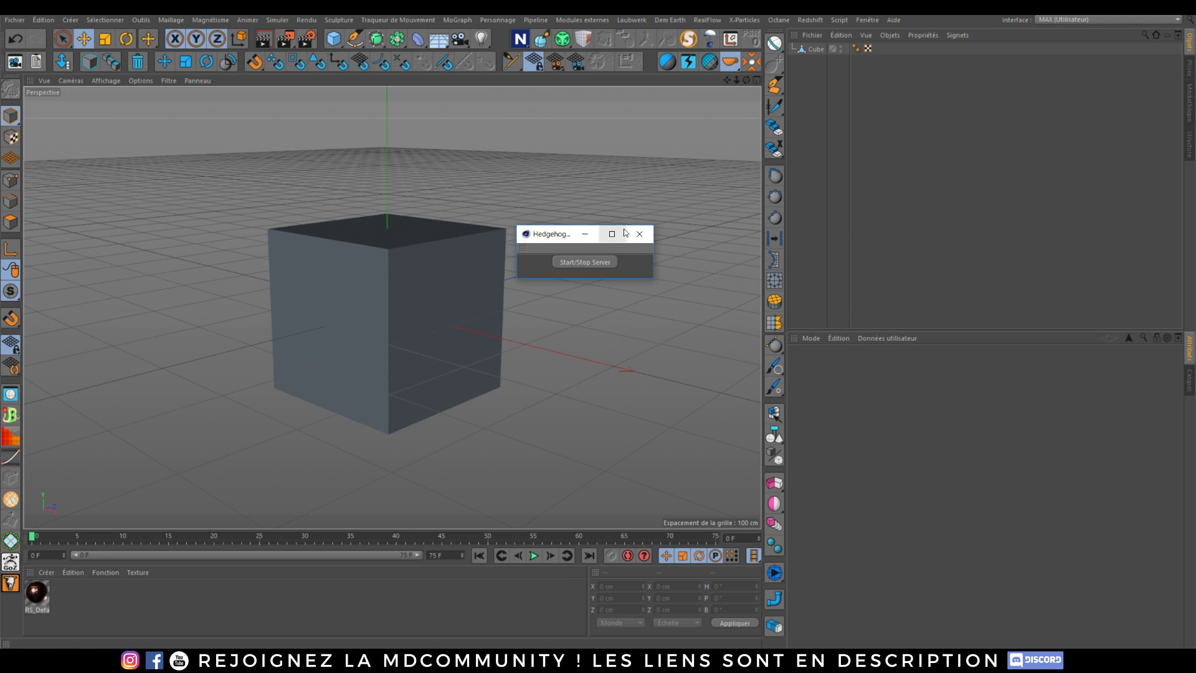
{"action": "left_click", "coordinate": [585, 234]}
Open the render settings and delete the Octane render preset
{"action": "left_click", "coordinate": [813, 49]}
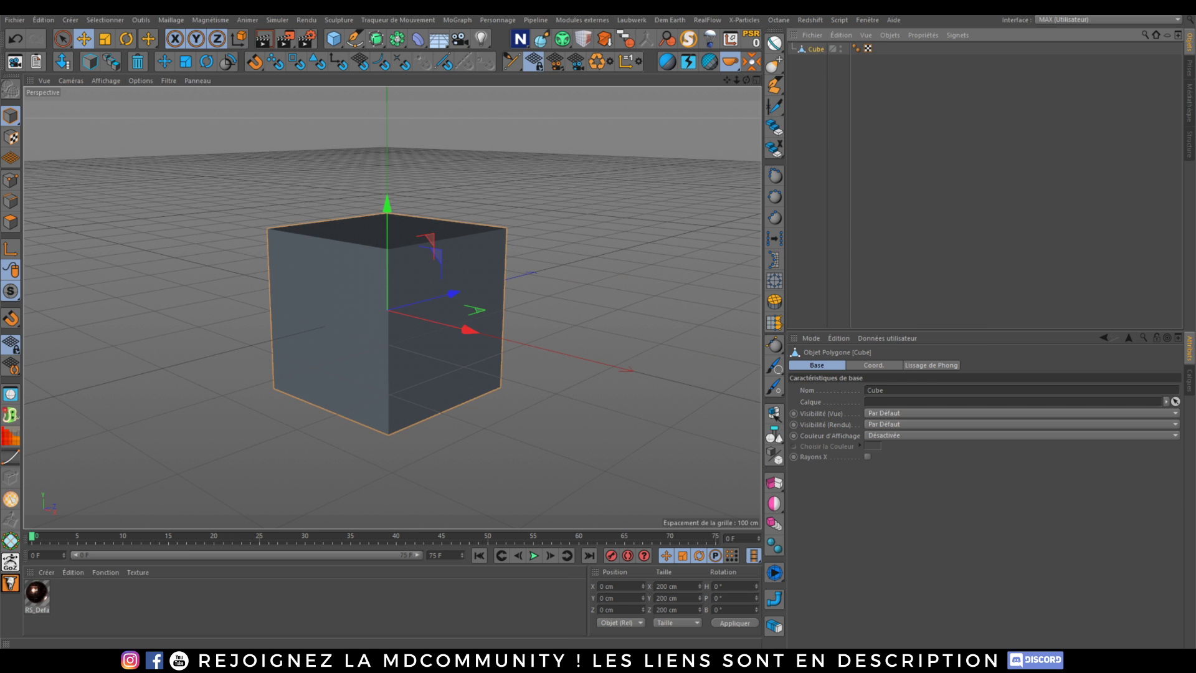
{"action": "left_click", "coordinate": [304, 39]}
{"action": "left_click", "coordinate": [170, 37]}
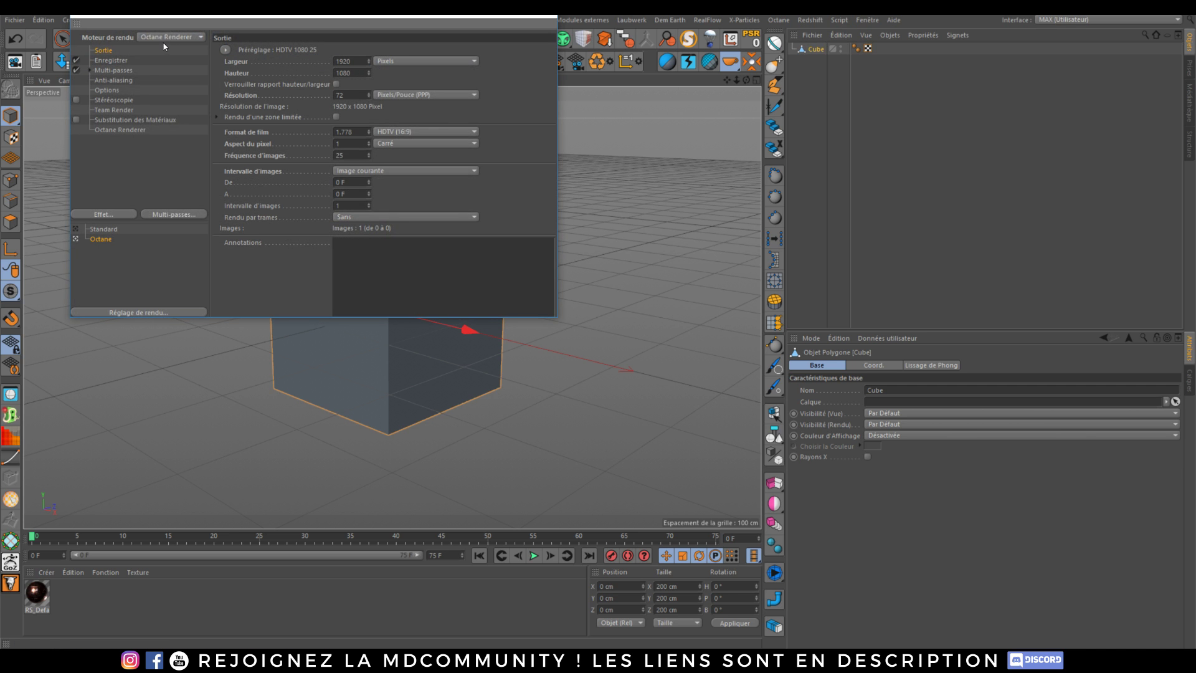
{"action": "left_click", "coordinate": [155, 99]}
{"action": "key", "text": "Delete"}
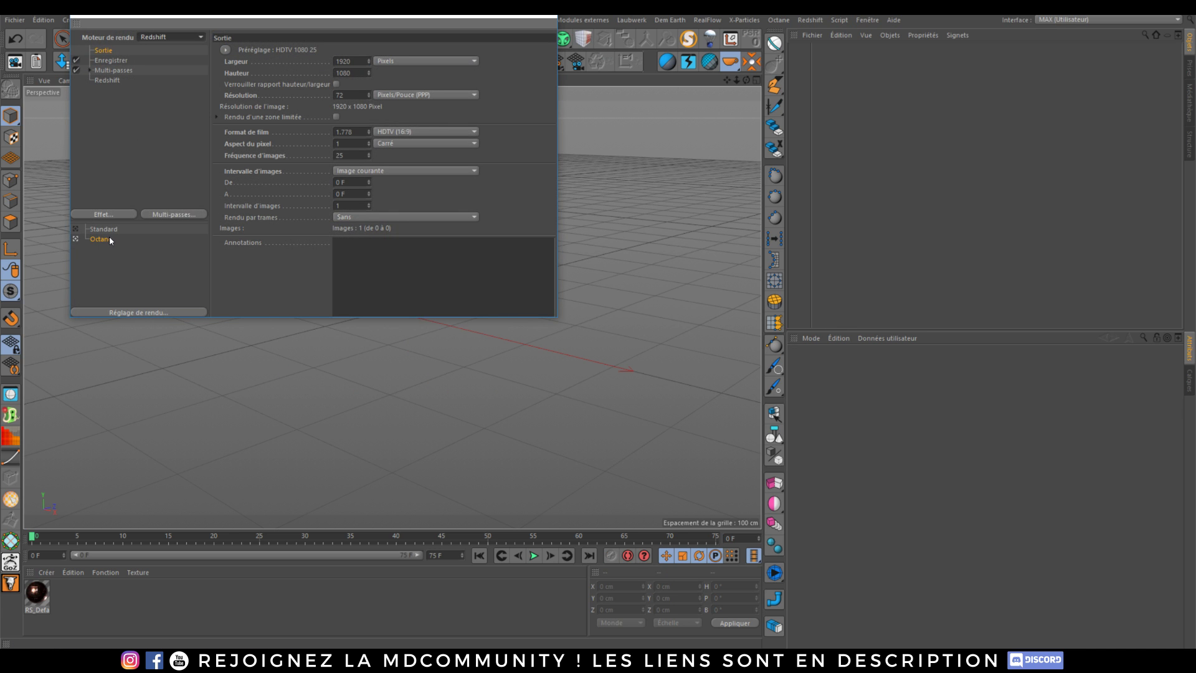
{"action": "left_click", "coordinate": [102, 240]}
{"action": "key", "text": "Delete"}
Set the render engine to Redshift, with Brute Force as primary GI engine and Irradiance Point Cloud as secondary
{"action": "left_click", "coordinate": [171, 38]}
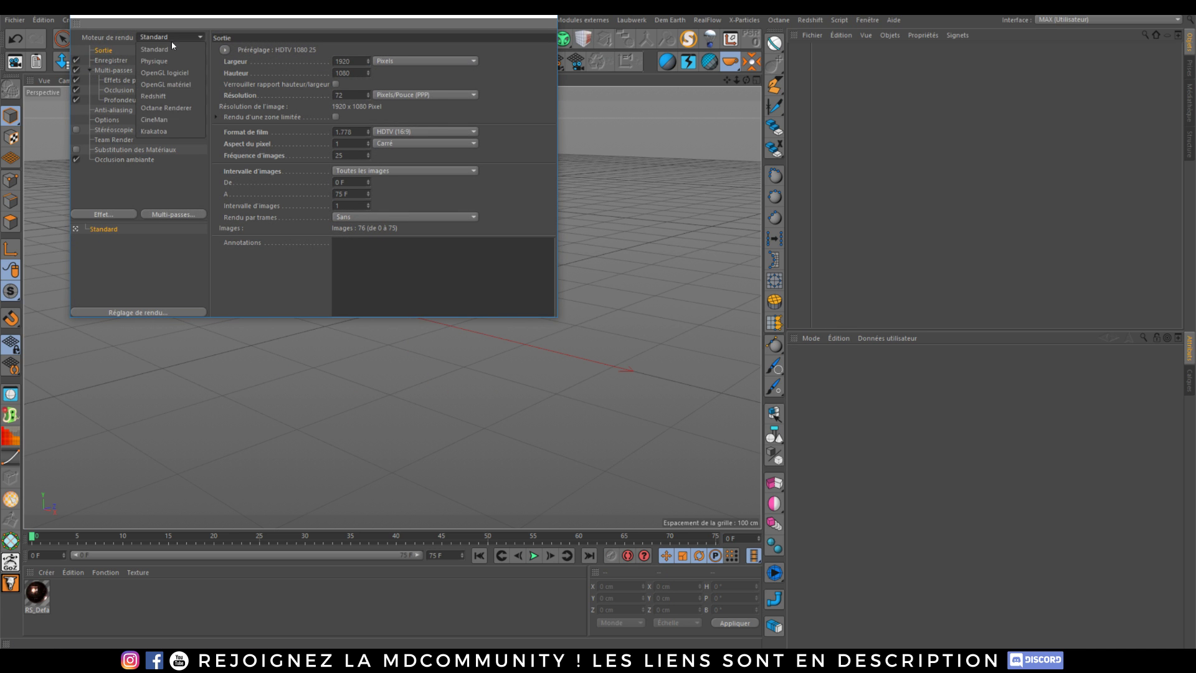
{"action": "left_click", "coordinate": [165, 98]}
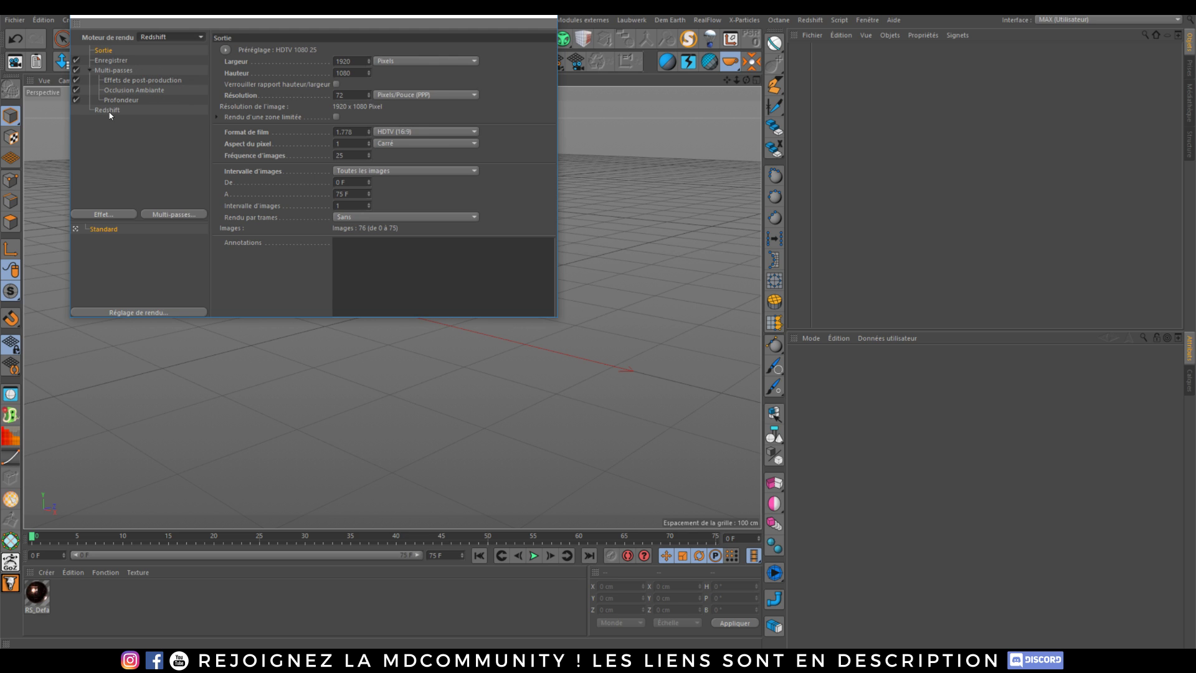
{"action": "left_click", "coordinate": [108, 111]}
{"action": "left_click", "coordinate": [367, 51]}
{"action": "left_click", "coordinate": [364, 95]}
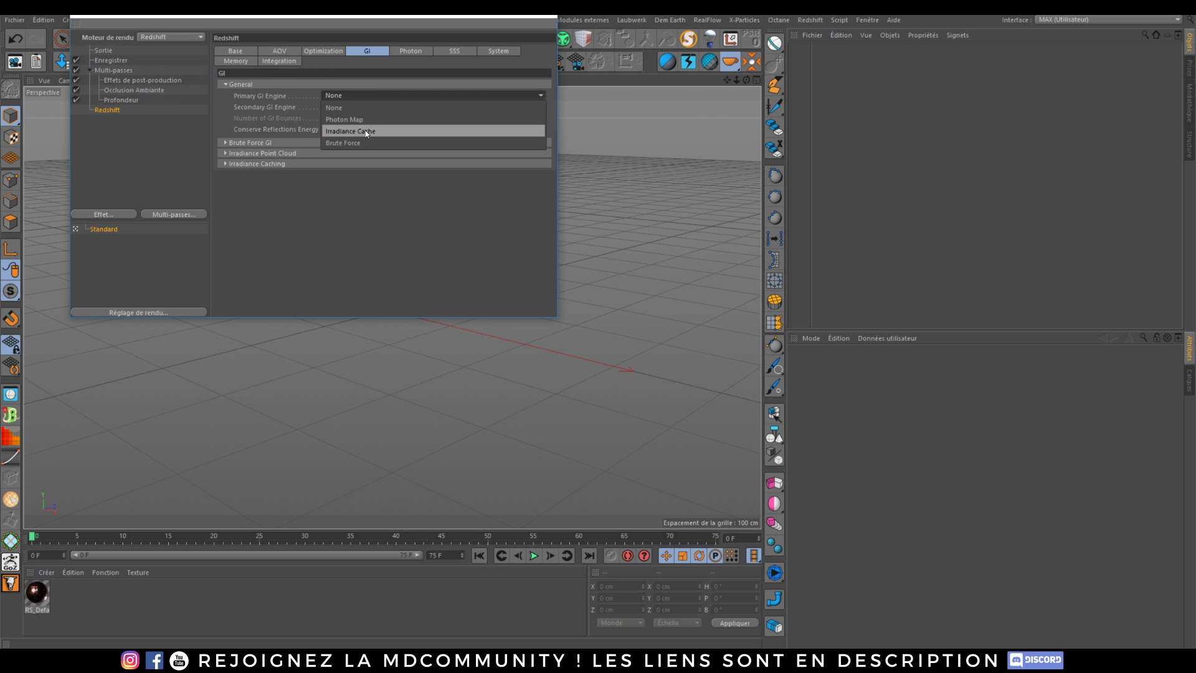
{"action": "left_click", "coordinate": [353, 143]}
{"action": "left_click", "coordinate": [347, 107]}
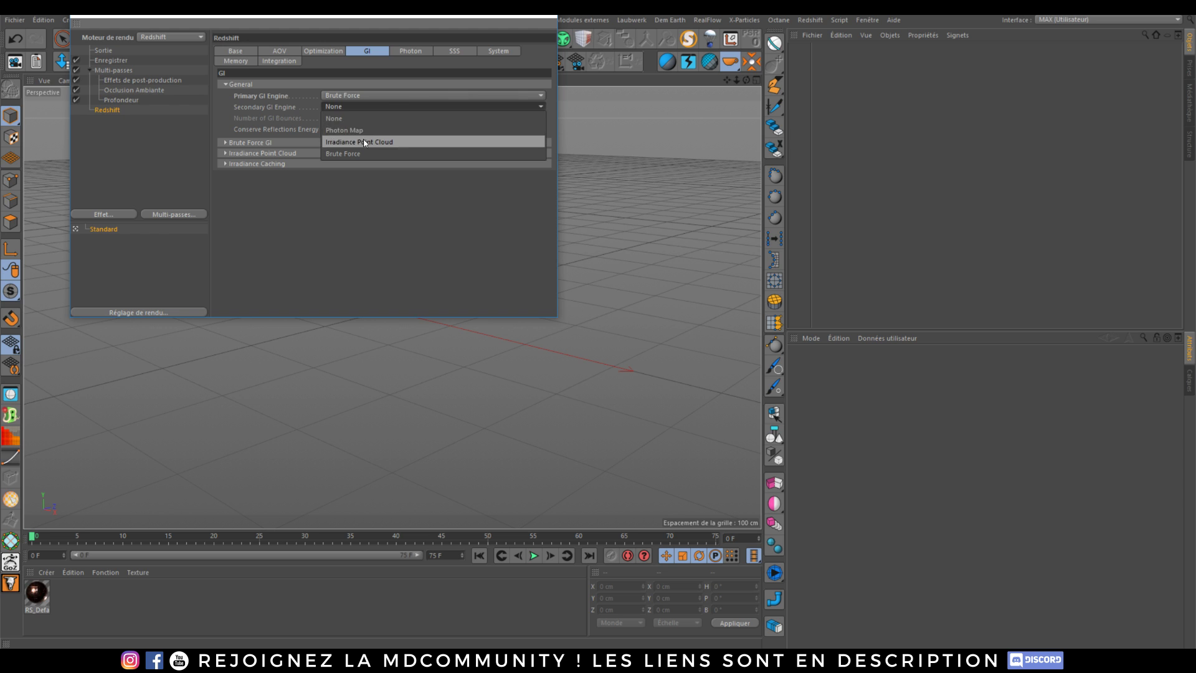
{"action": "left_click", "coordinate": [365, 142]}
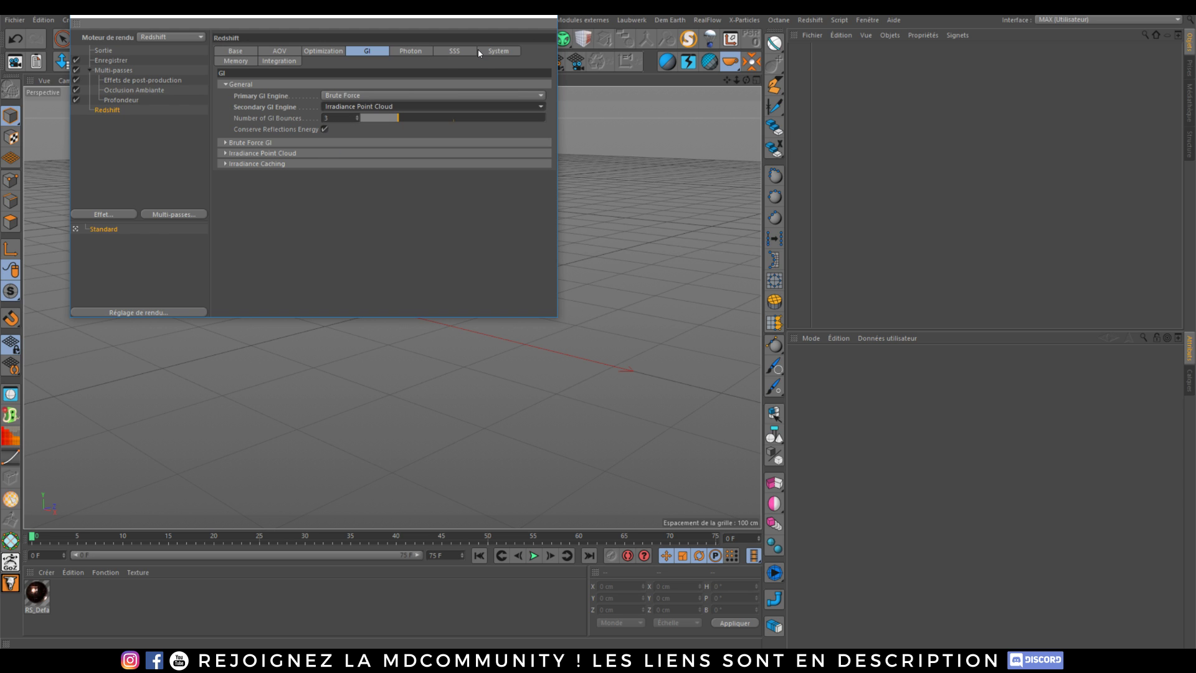
Raise Redshift's maximum unified samples to 1024 and close the render settings
{"action": "left_click", "coordinate": [496, 52]}
{"action": "left_click", "coordinate": [242, 62]}
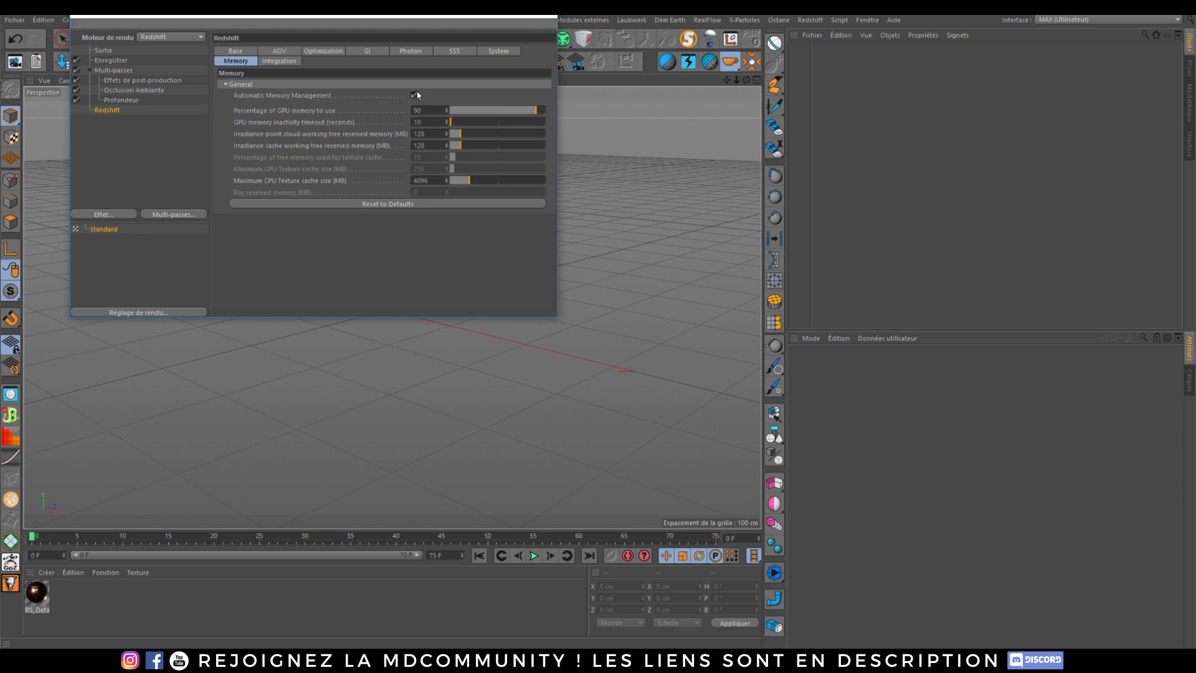
{"action": "left_click", "coordinate": [243, 53]}
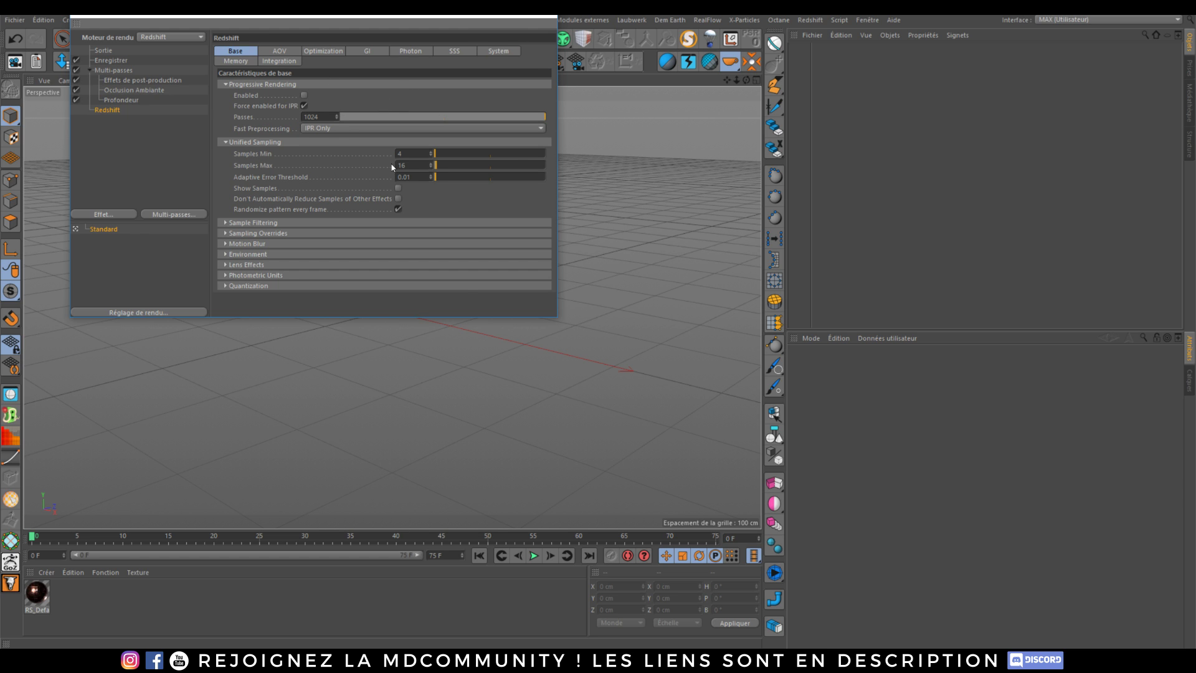
{"action": "left_click_drag", "start_coordinate": [441, 166], "coordinate": [848, 179]}
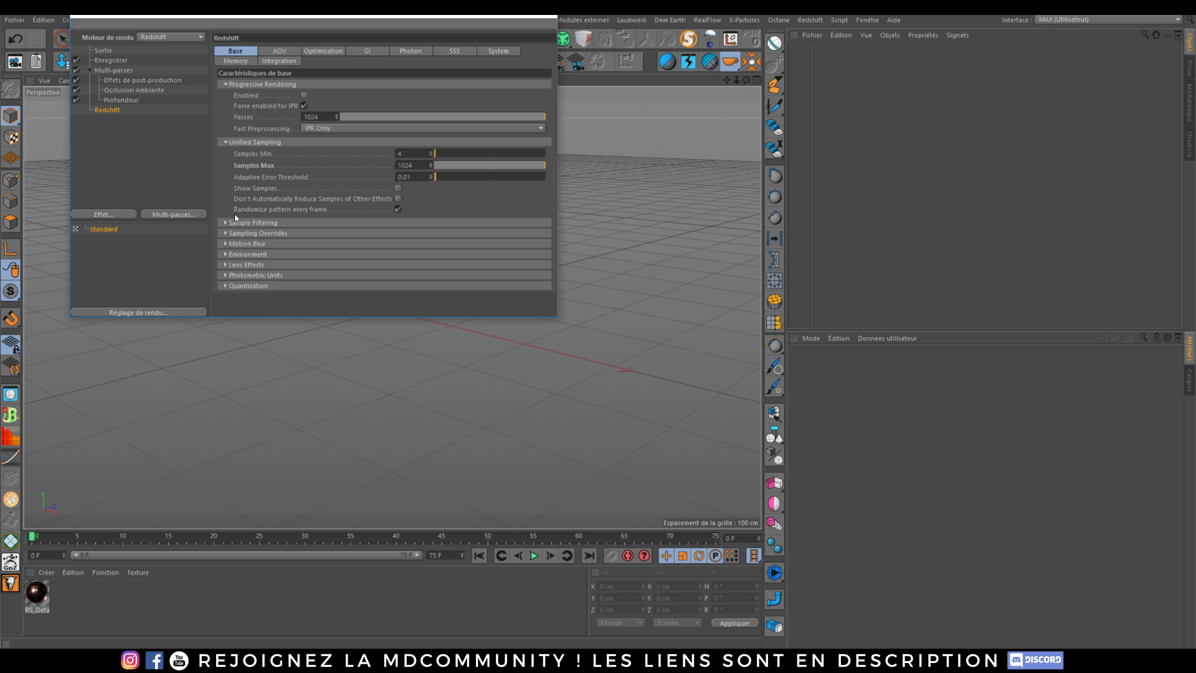
{"action": "left_click", "coordinate": [544, 11]}
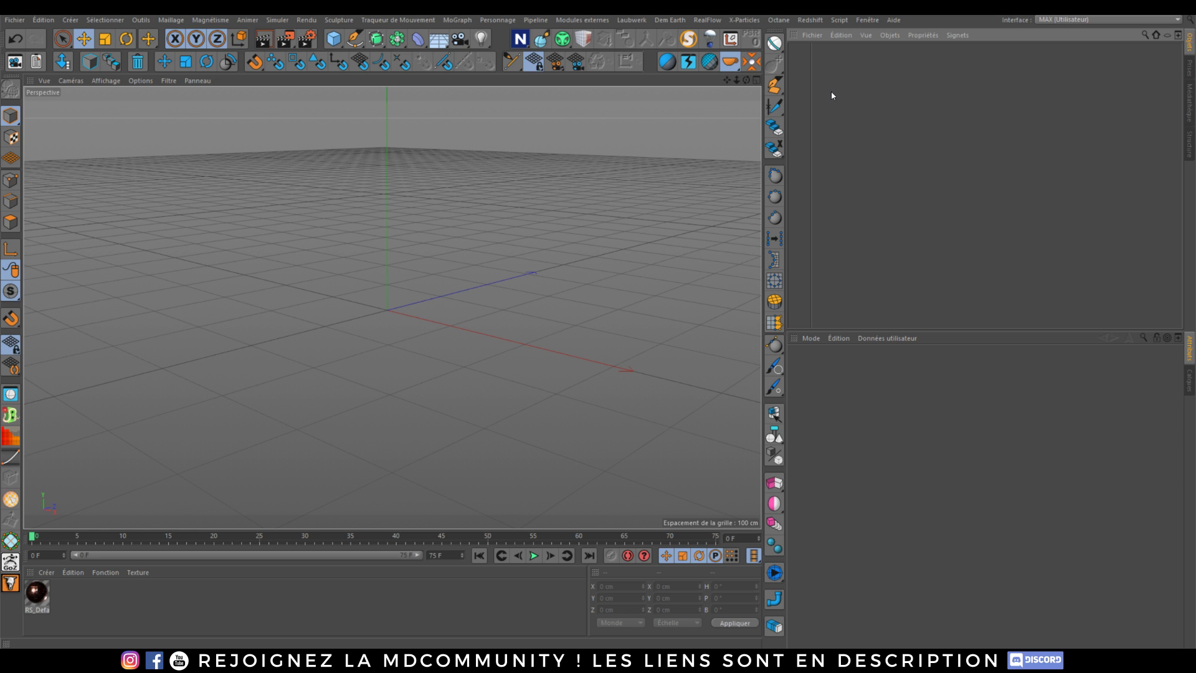
Bring the cube back into the Redshift scene from the other open document
{"action": "left_click", "coordinate": [861, 20]}
{"action": "left_click", "coordinate": [890, 301]}
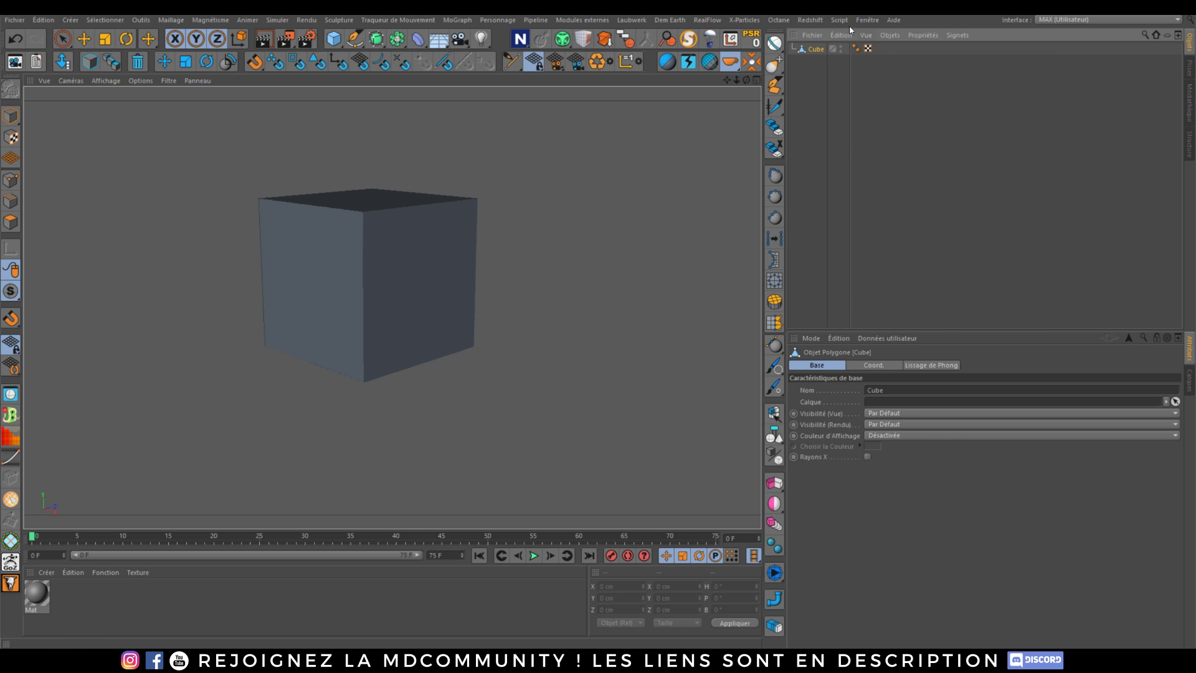
{"action": "left_click", "coordinate": [867, 20]}
{"action": "left_click", "coordinate": [904, 293]}
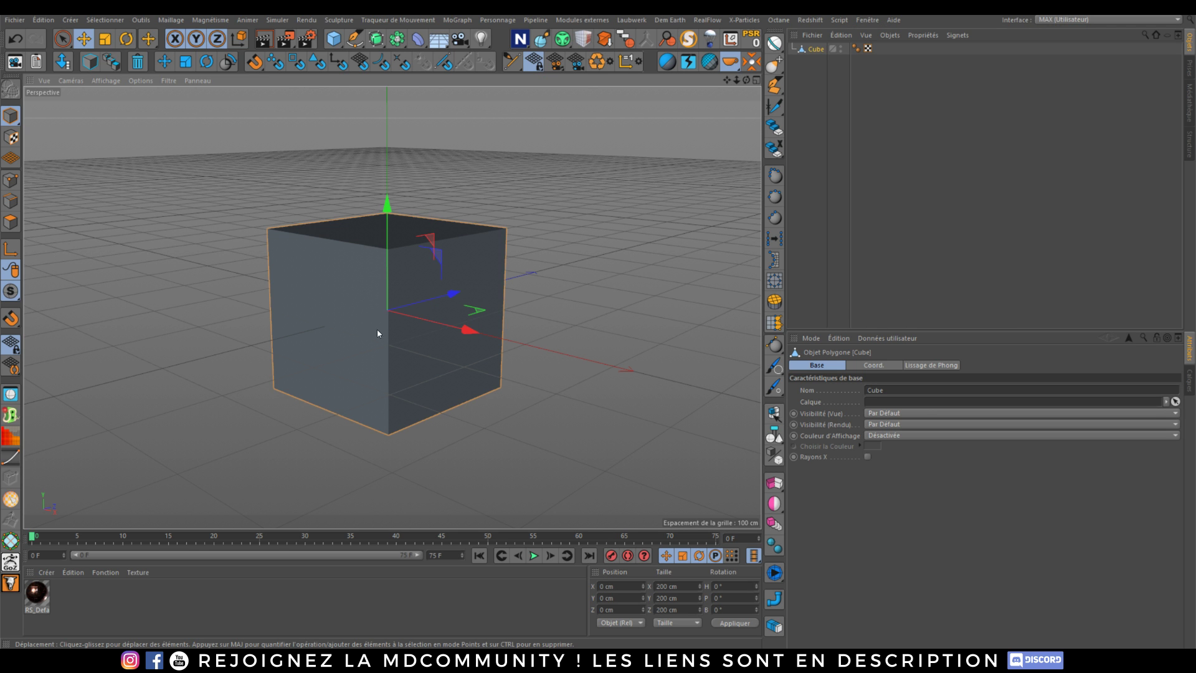
Apply the RS_DefaultMaterial material to the cube and check its textured faces
{"action": "left_click_drag", "start_coordinate": [377, 330], "coordinate": [384, 336], "text": "alt"}
{"action": "left_click_drag", "start_coordinate": [36, 600], "coordinate": [868, 115]}
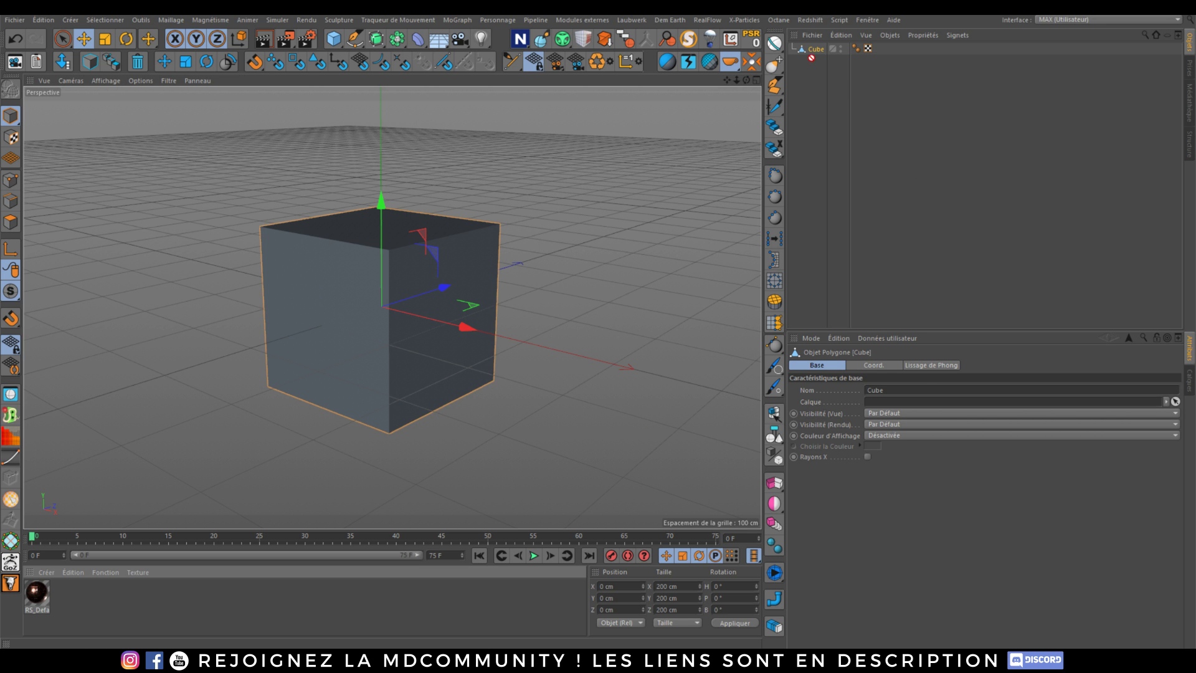
{"action": "left_click_drag", "start_coordinate": [813, 51], "coordinate": [814, 50]}
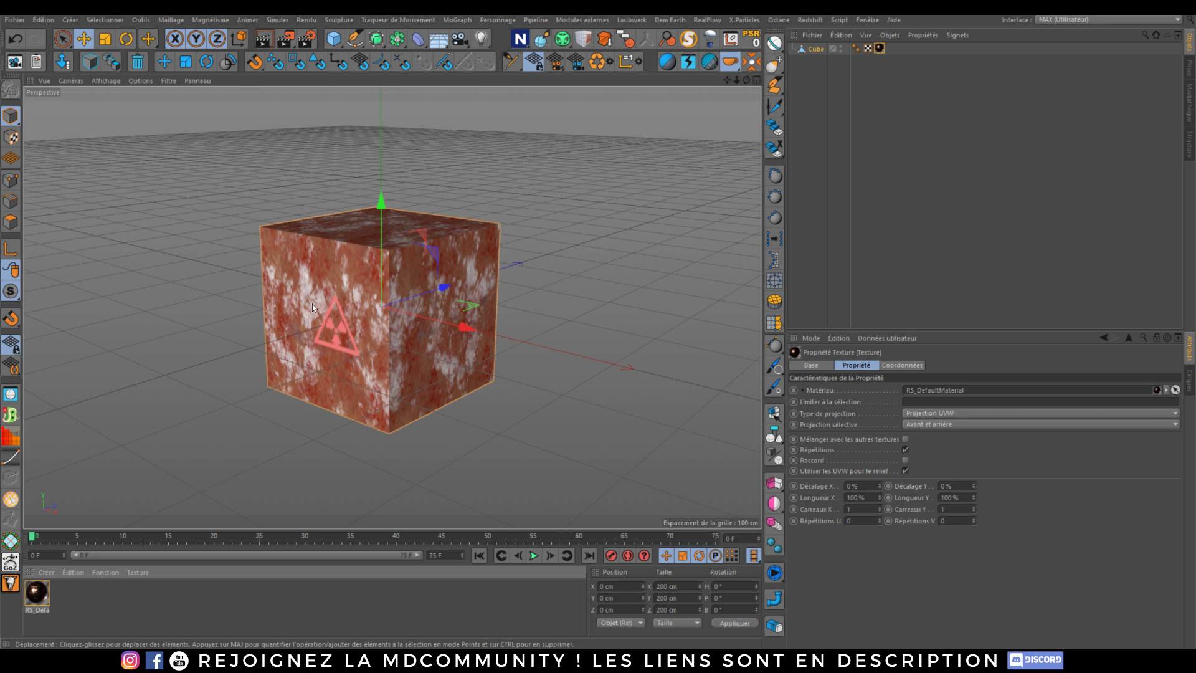
{"action": "left_click_drag", "start_coordinate": [312, 304], "coordinate": [366, 300], "text": "alt"}
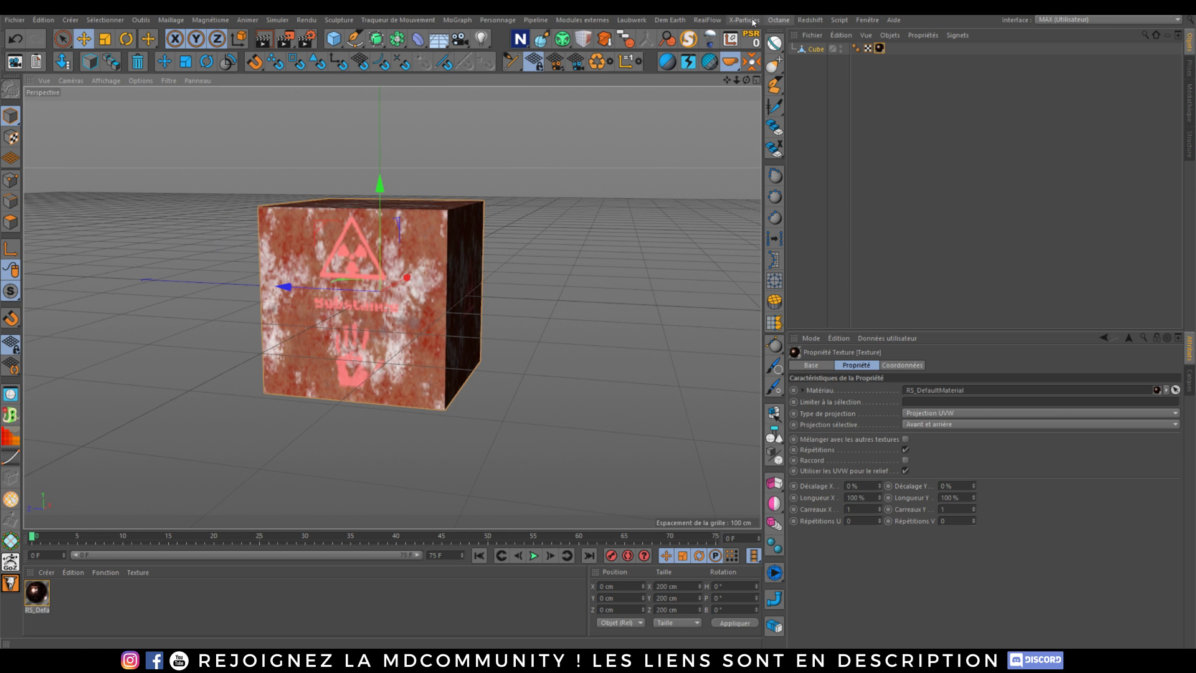
Add a Redshift dome light to the scene and show its general settings
{"action": "left_click", "coordinate": [810, 20]}
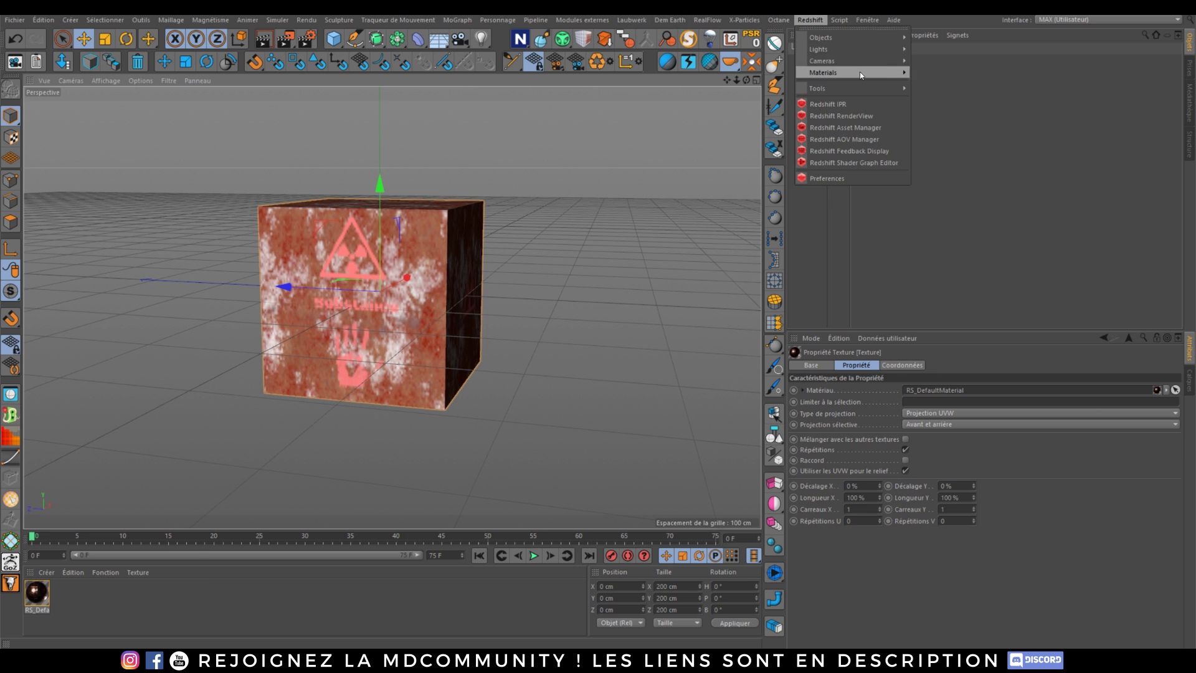
{"action": "mouse_move", "coordinate": [872, 38]}
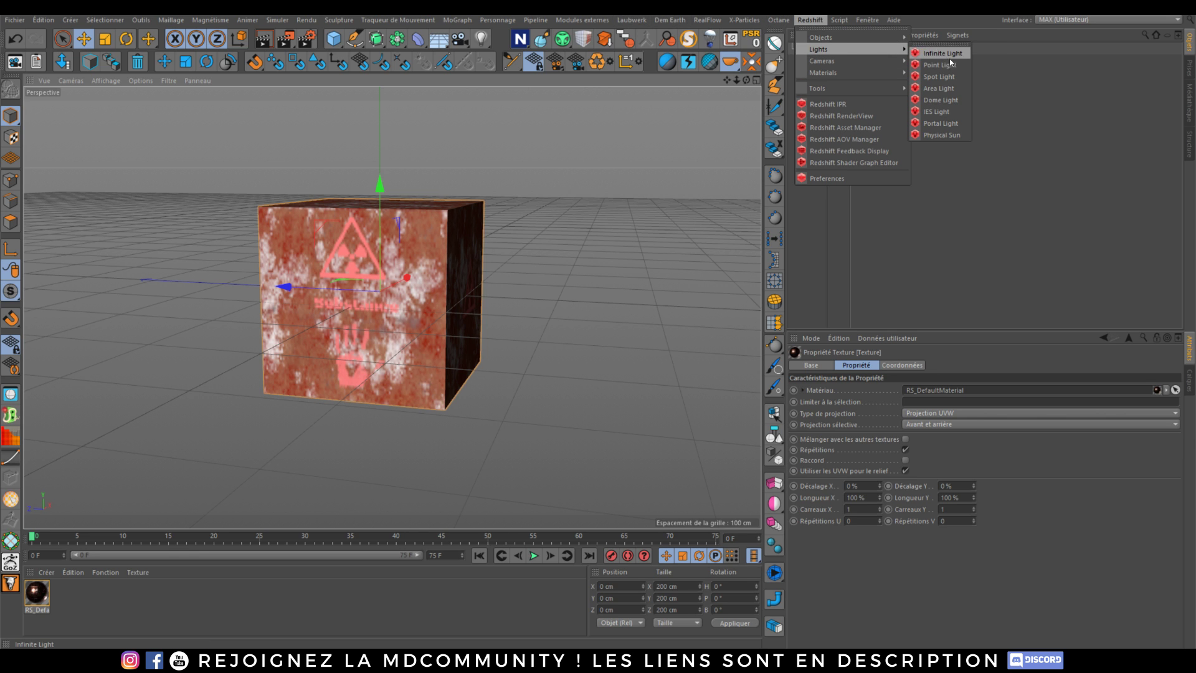
{"action": "left_click", "coordinate": [946, 100]}
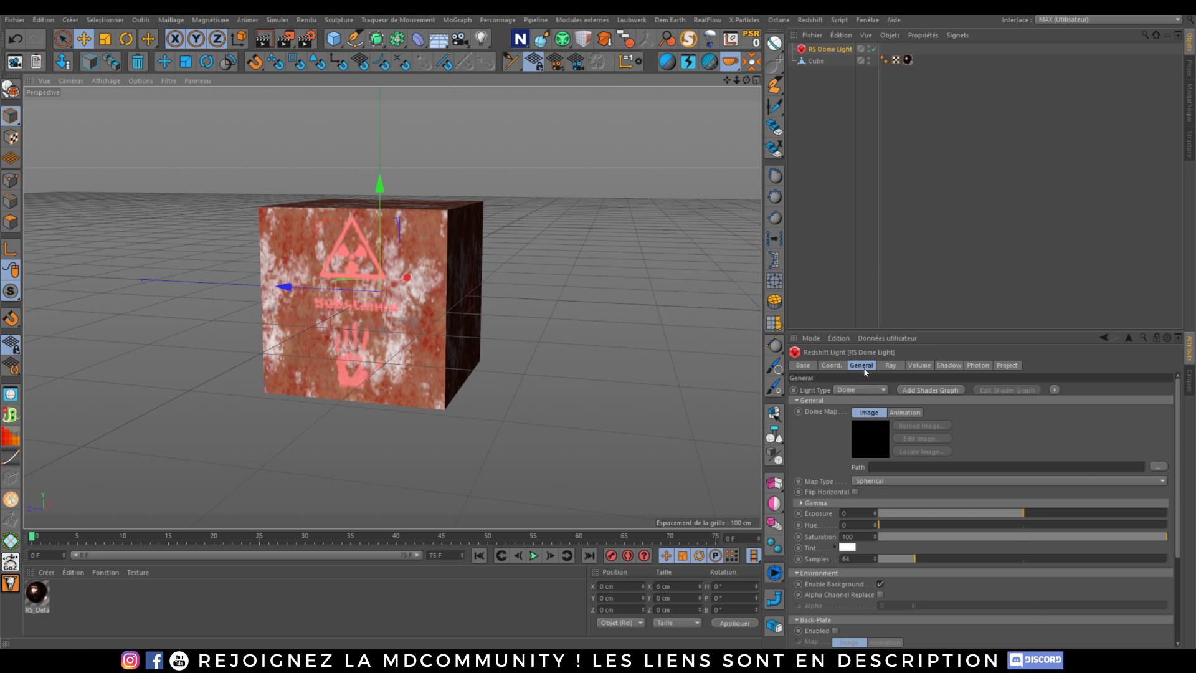
Load buildingReflection-02.hdr from the HDRI folder in 3D gear as the dome light's map
{"action": "left_click", "coordinate": [1156, 466]}
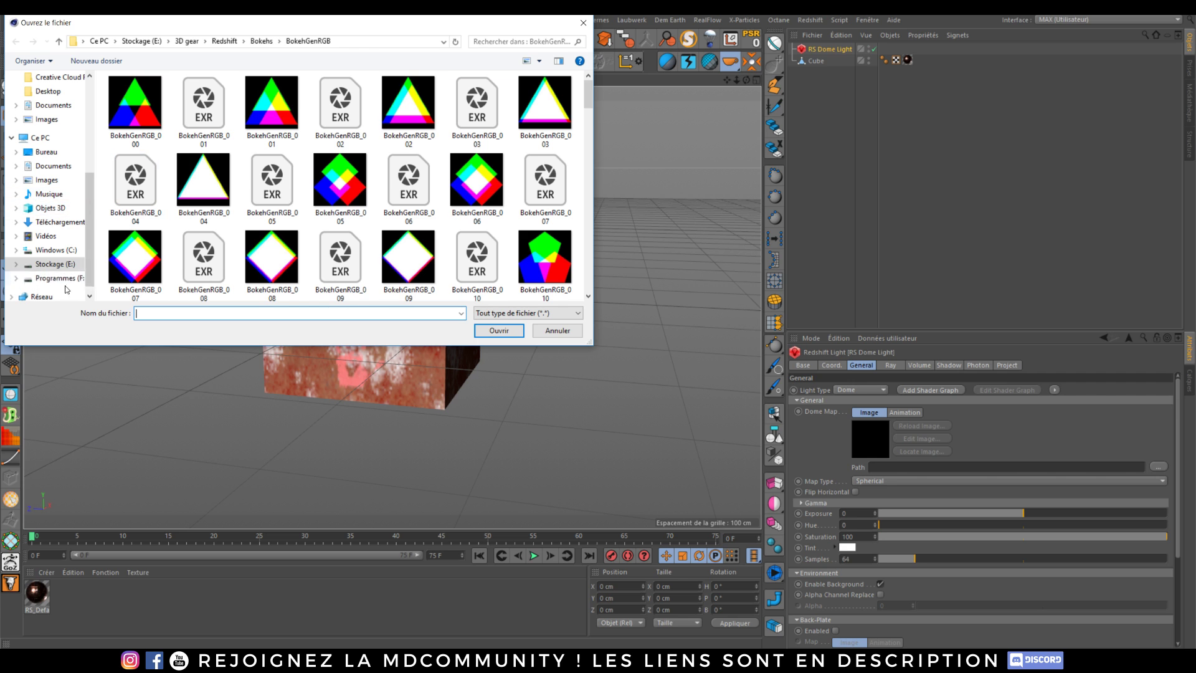
{"action": "left_click", "coordinate": [57, 268]}
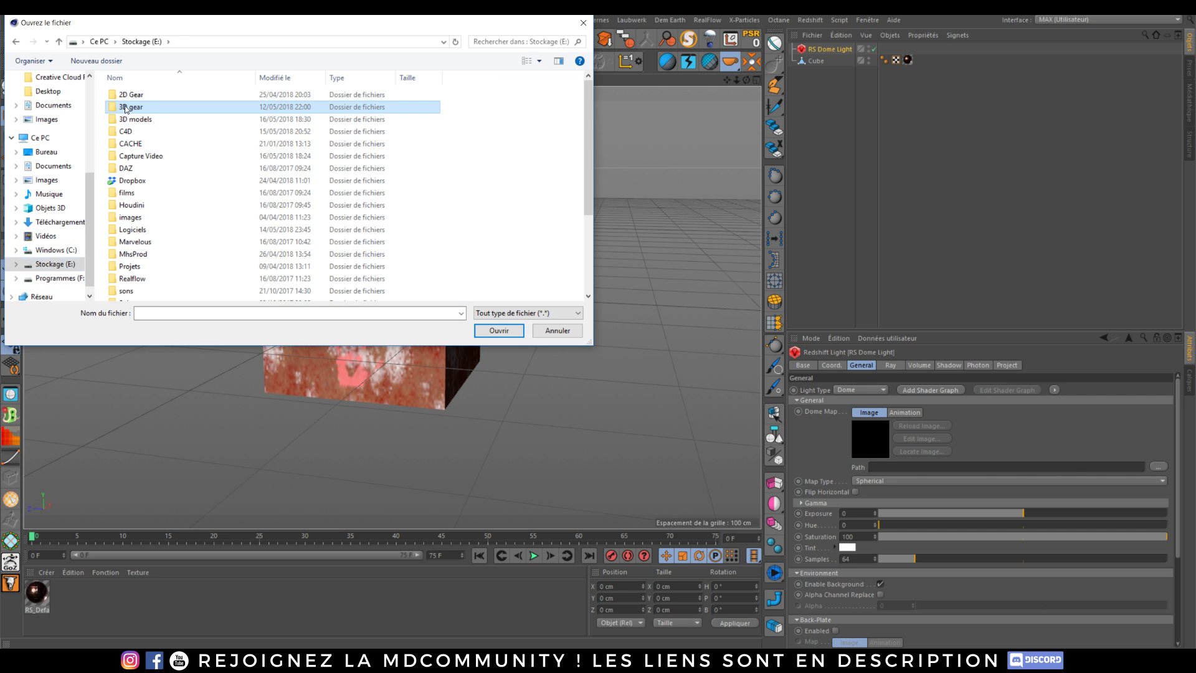
{"action": "double_click", "coordinate": [172, 107]}
{"action": "left_click", "coordinate": [147, 42]}
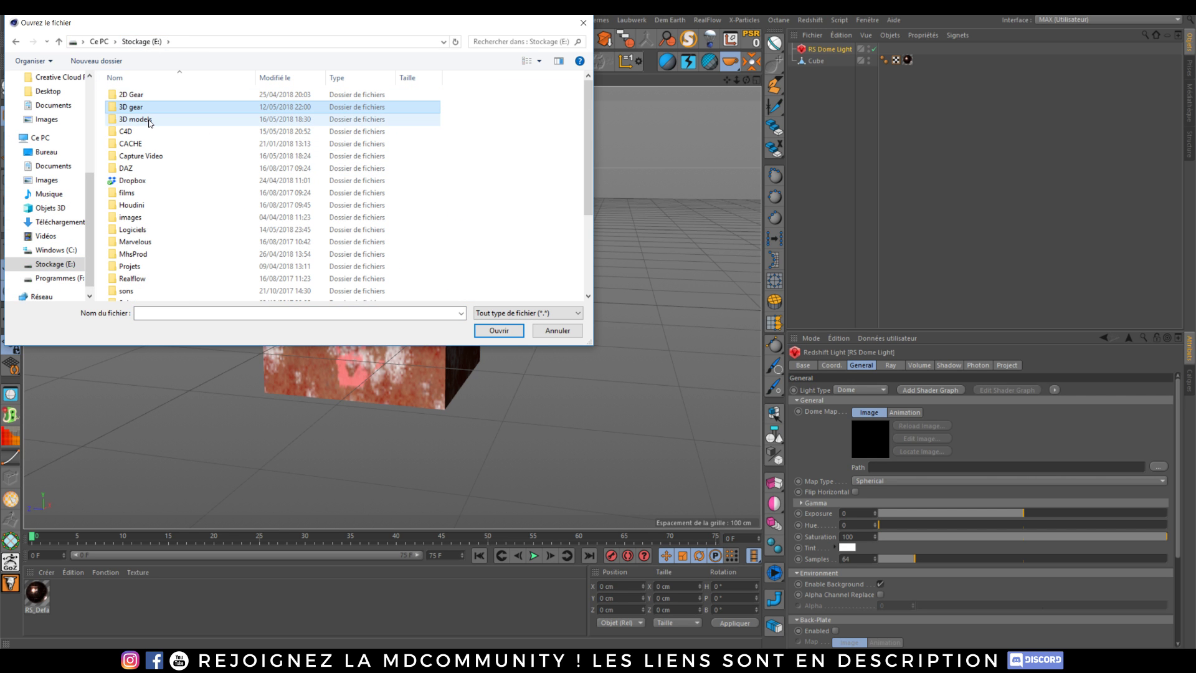
{"action": "double_click", "coordinate": [132, 107]}
{"action": "scroll", "coordinate": [175, 175], "scroll_direction": "down", "scroll_amount": 6}
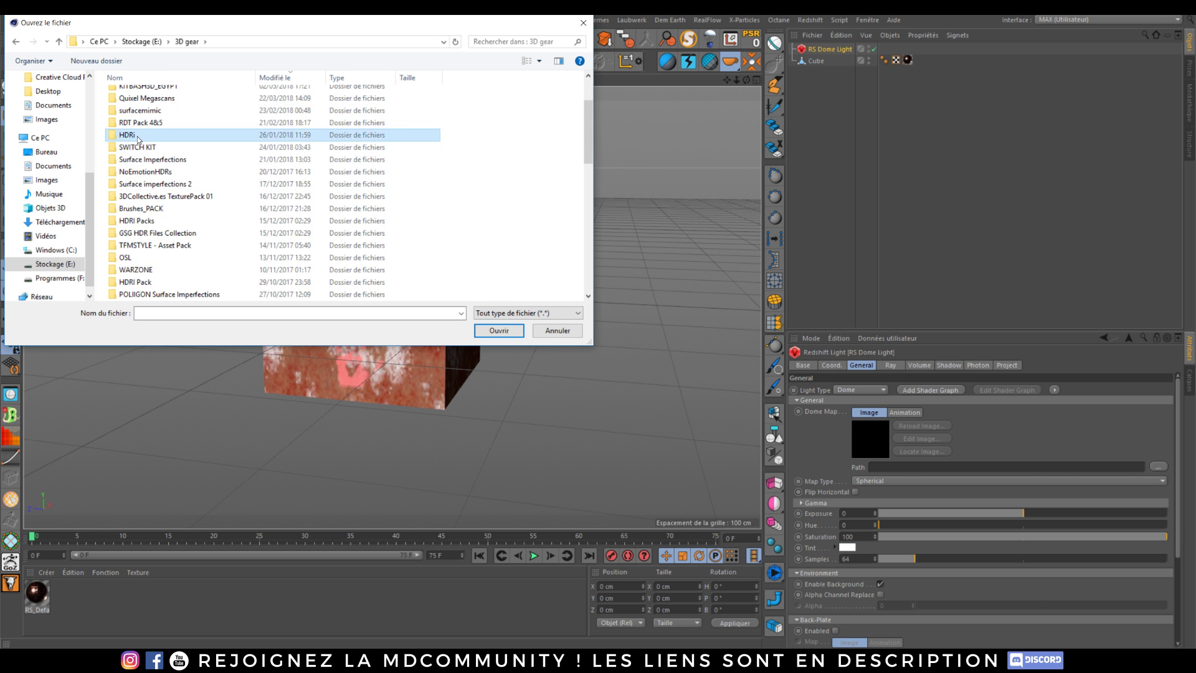
{"action": "double_click", "coordinate": [149, 134]}
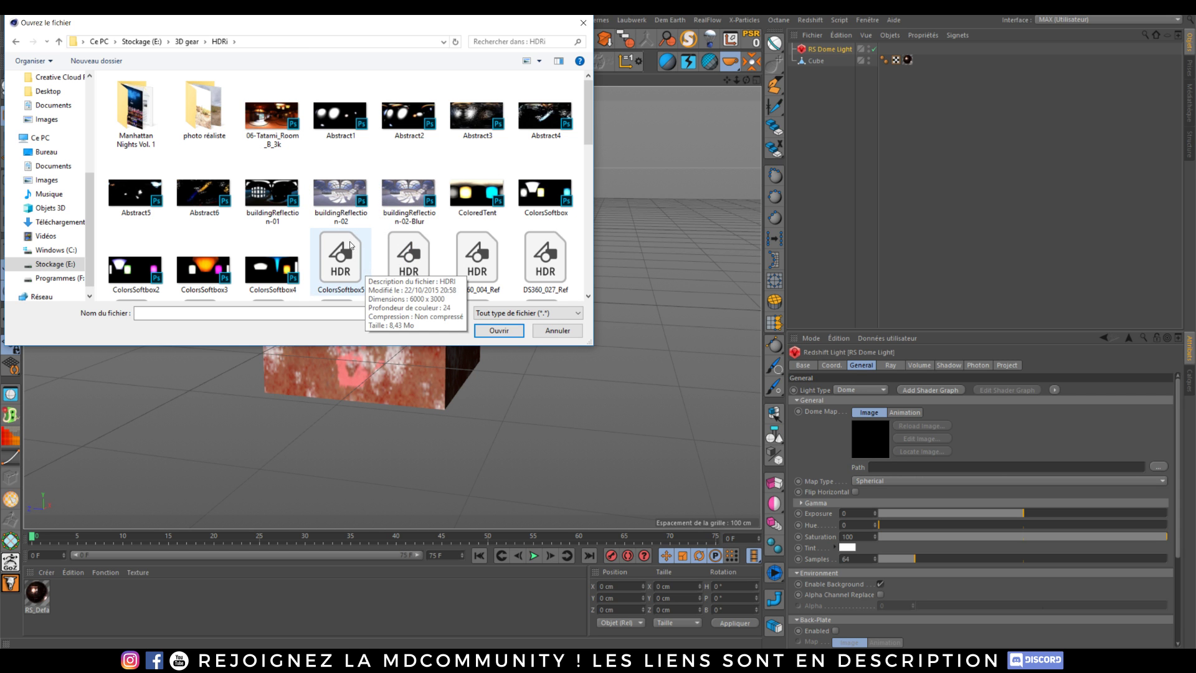
{"action": "left_click", "coordinate": [333, 206]}
{"action": "double_click", "coordinate": [334, 205]}
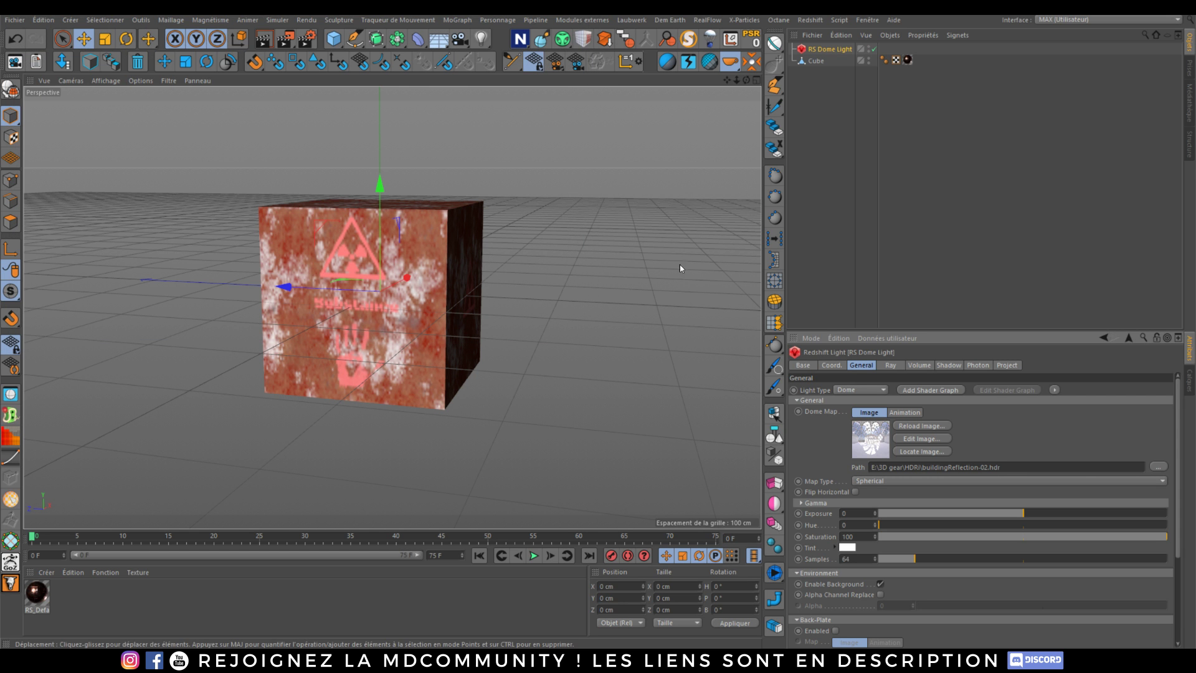
{"action": "left_click", "coordinate": [829, 147]}
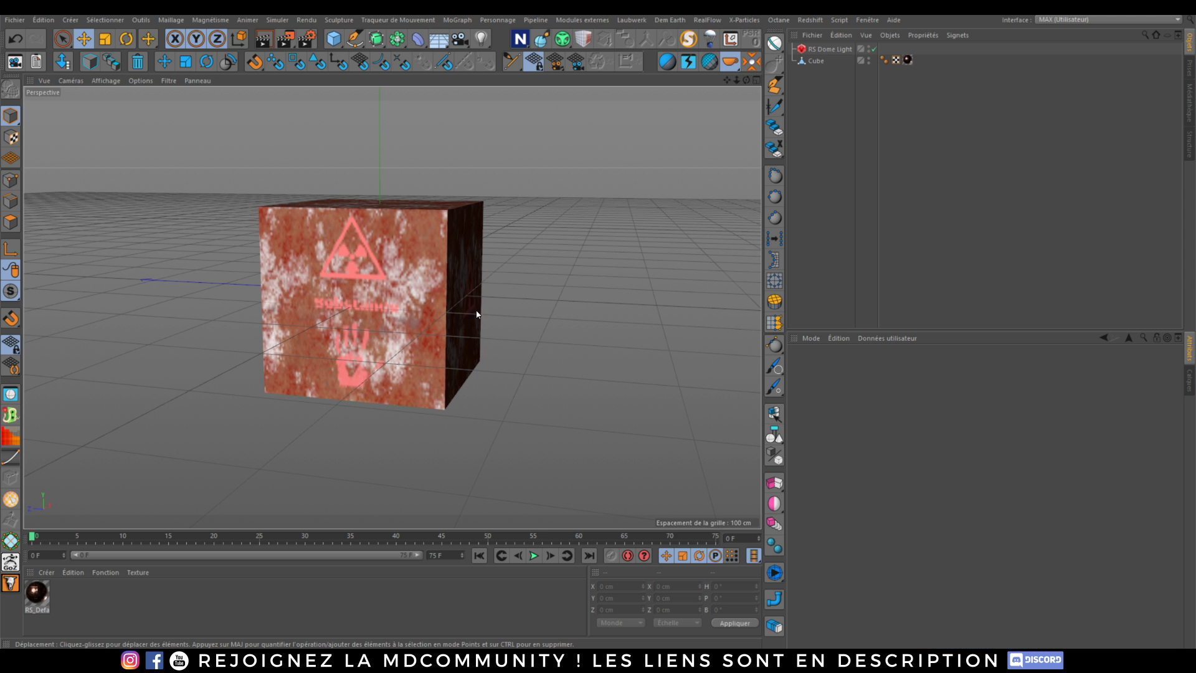
Open the Redshift RenderView, start the progressive render and frame the cube closer from a corner angle
{"action": "middle_click_drag", "start_coordinate": [349, 306], "coordinate": [365, 311], "text": "alt"}
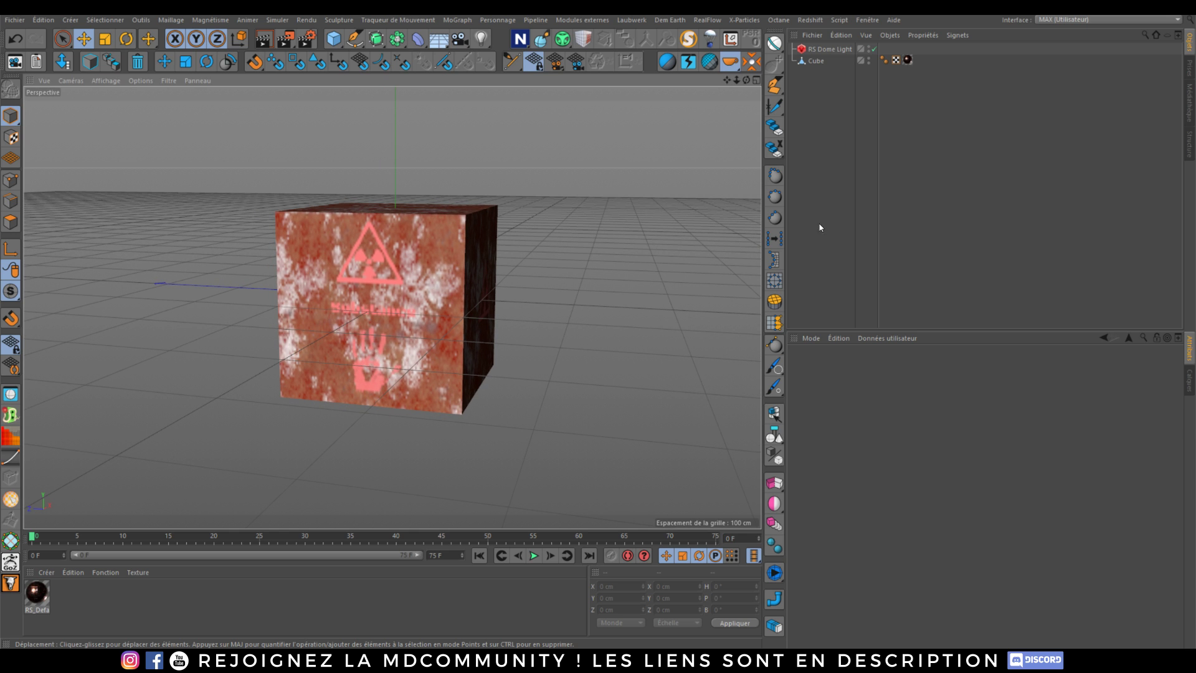
{"action": "left_click", "coordinate": [830, 50]}
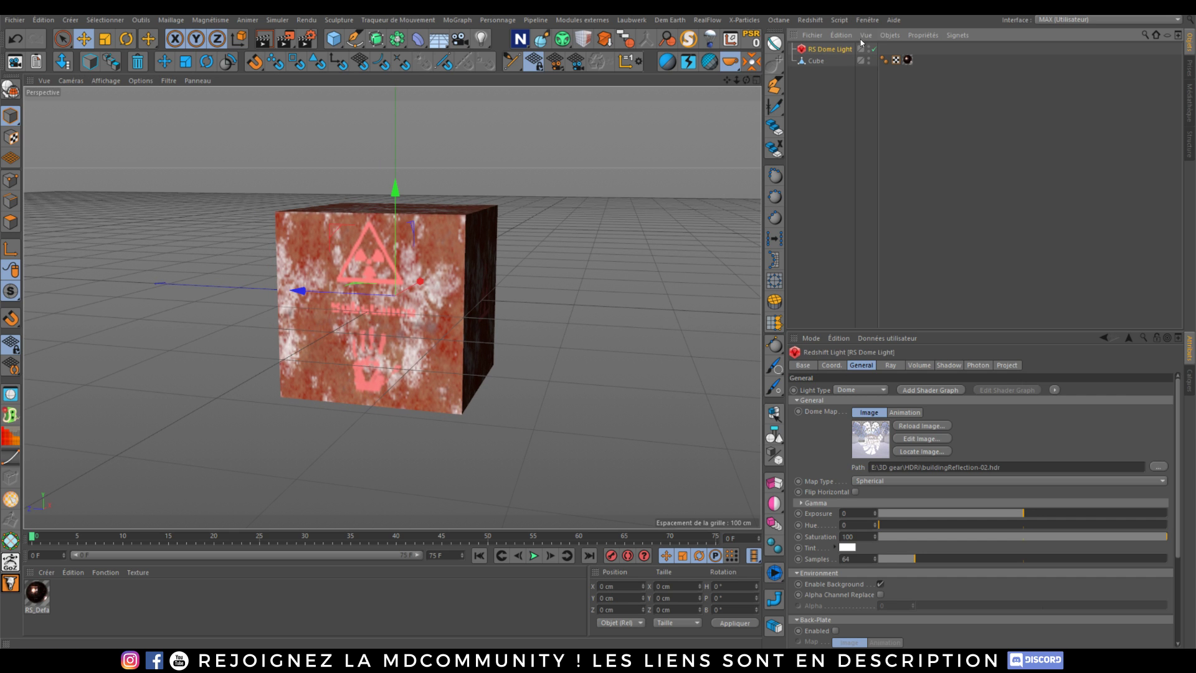
{"action": "left_click", "coordinate": [810, 20]}
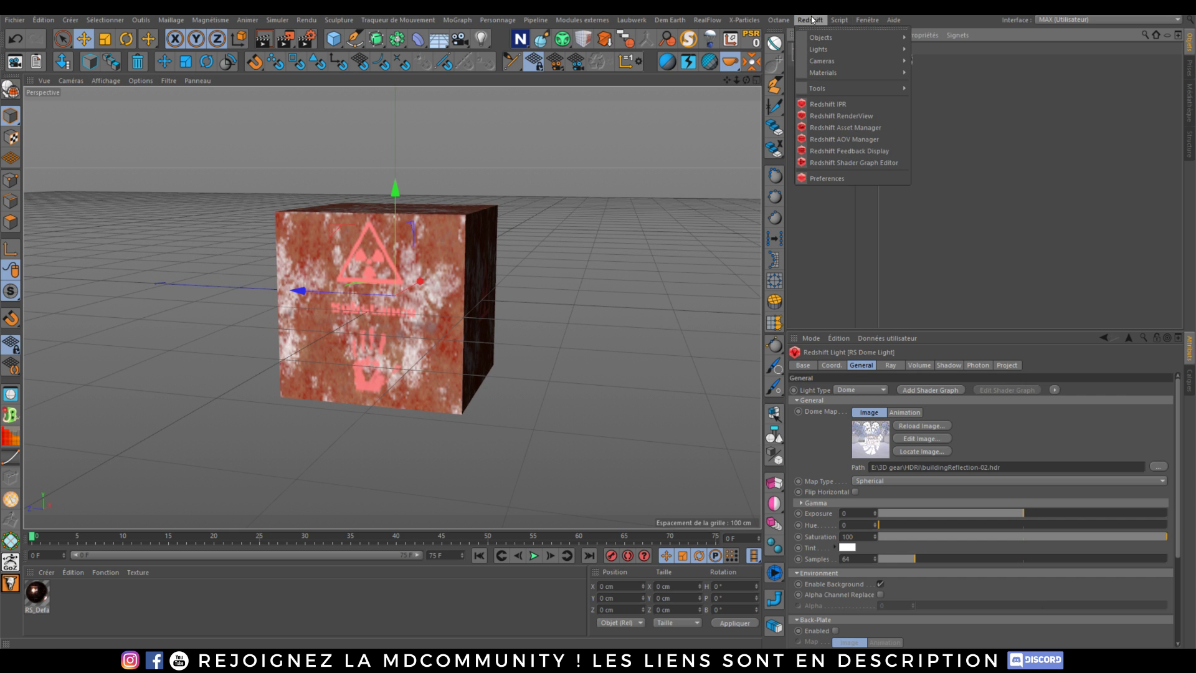
{"action": "left_click", "coordinate": [844, 113]}
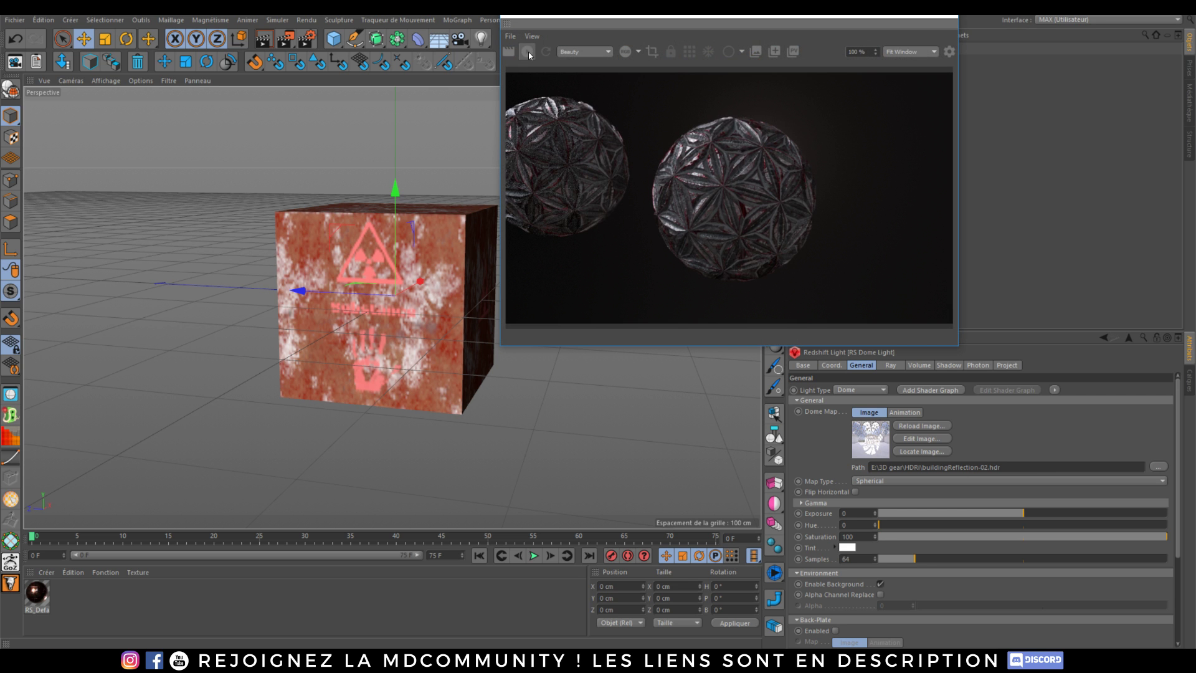
{"action": "left_click", "coordinate": [528, 51]}
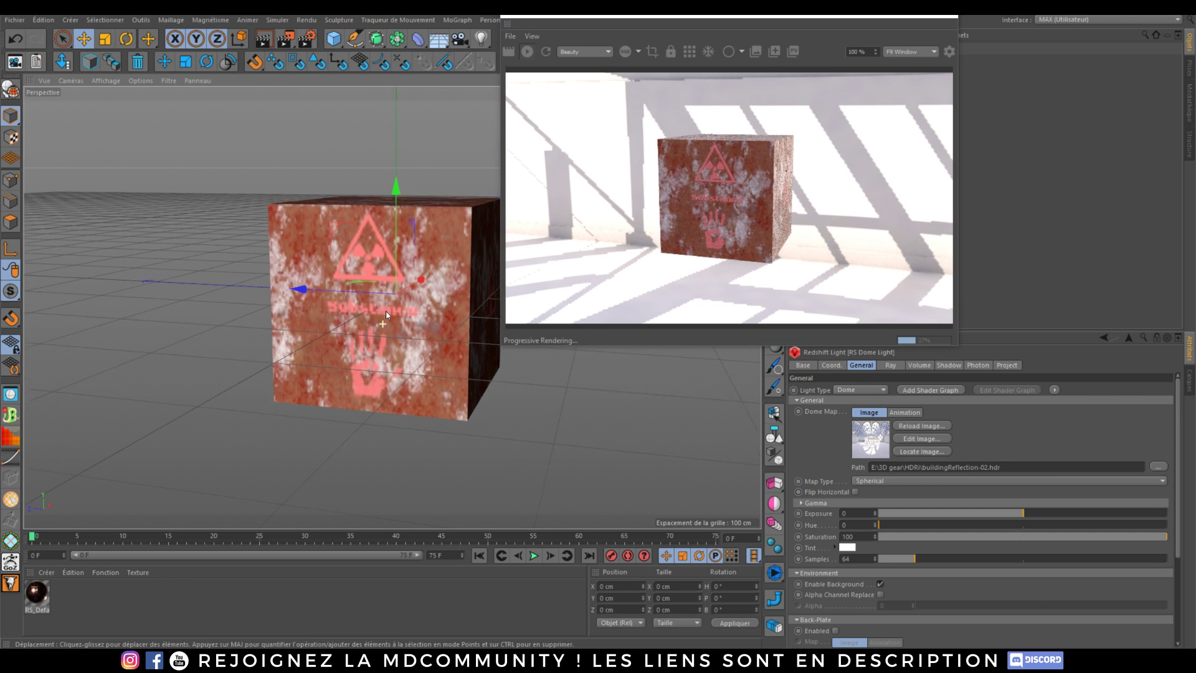
{"action": "right_click_drag", "start_coordinate": [386, 311], "coordinate": [398, 250], "text": "alt"}
{"action": "left_click_drag", "start_coordinate": [398, 251], "coordinate": [304, 300], "text": "alt"}
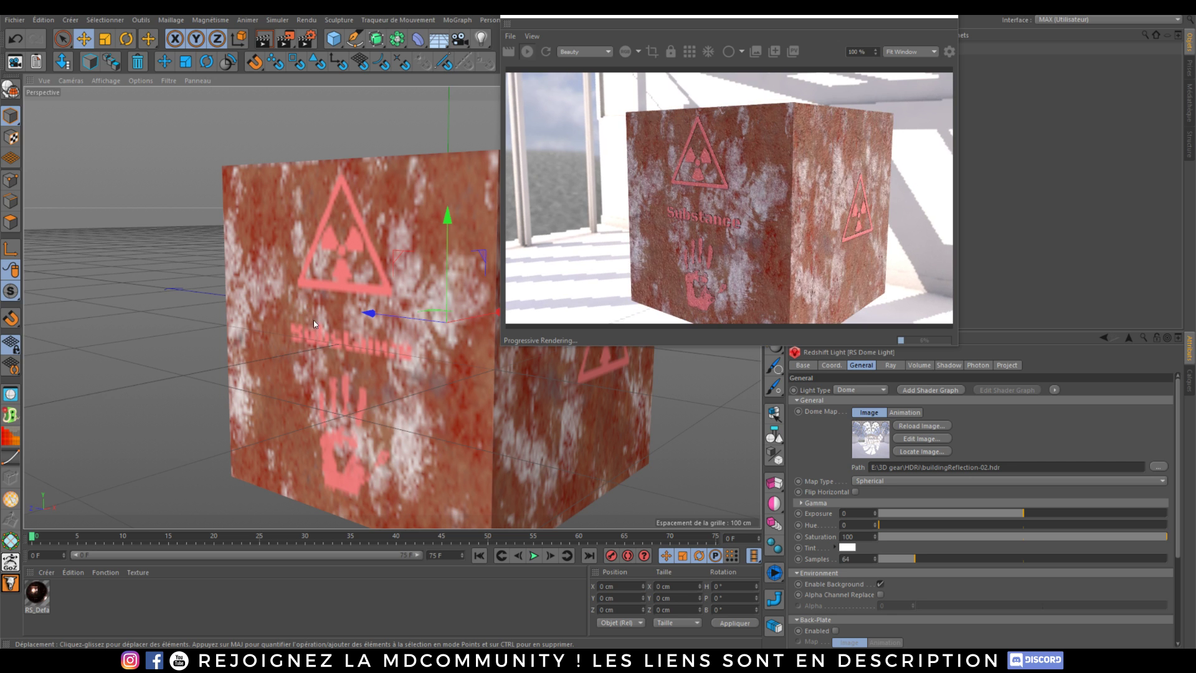
{"action": "middle_click_drag", "start_coordinate": [313, 320], "coordinate": [289, 304], "text": "alt"}
{"action": "left_click_drag", "start_coordinate": [752, 16], "coordinate": [573, 46]}
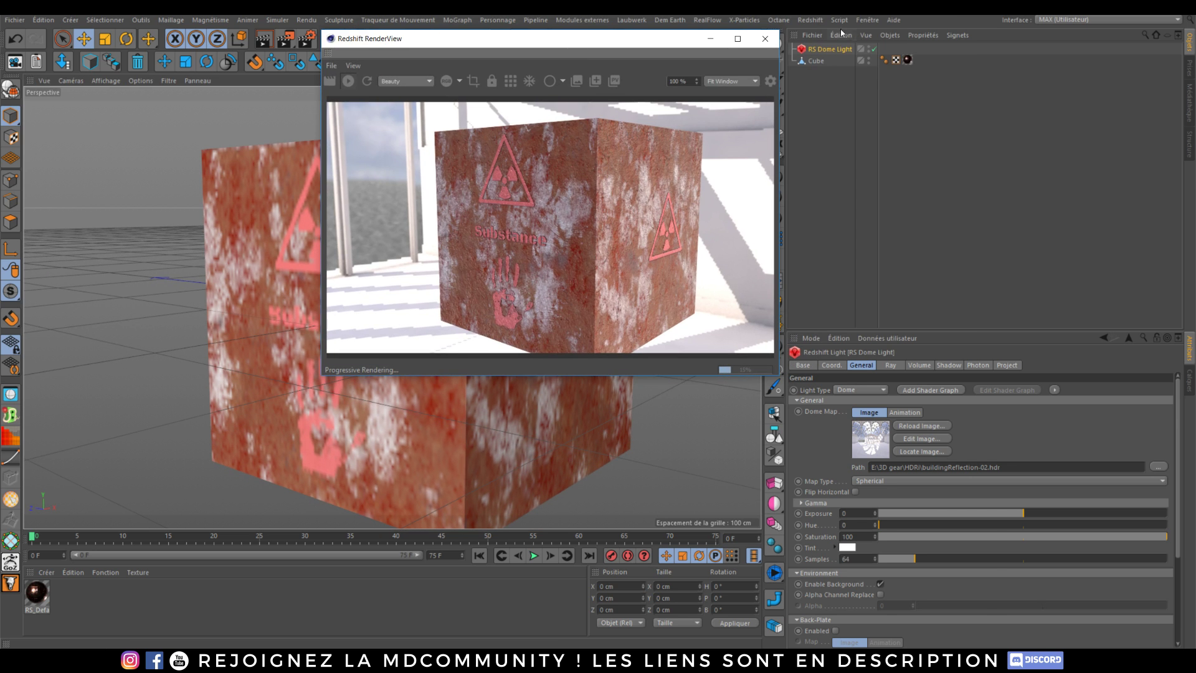
Add an HDRI Link tag to the dome light and link the light's Dome Map parameter to it
{"action": "right_click", "coordinate": [829, 50]}
{"action": "left_click", "coordinate": [868, 376]}
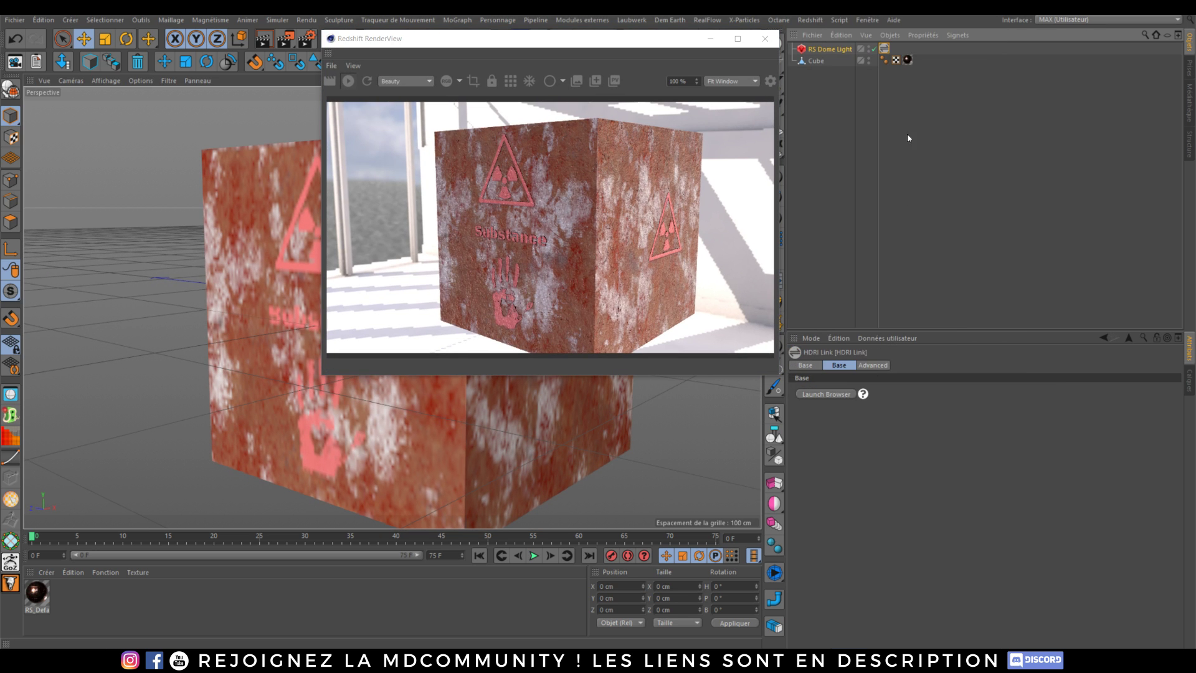
{"action": "left_click", "coordinate": [824, 50]}
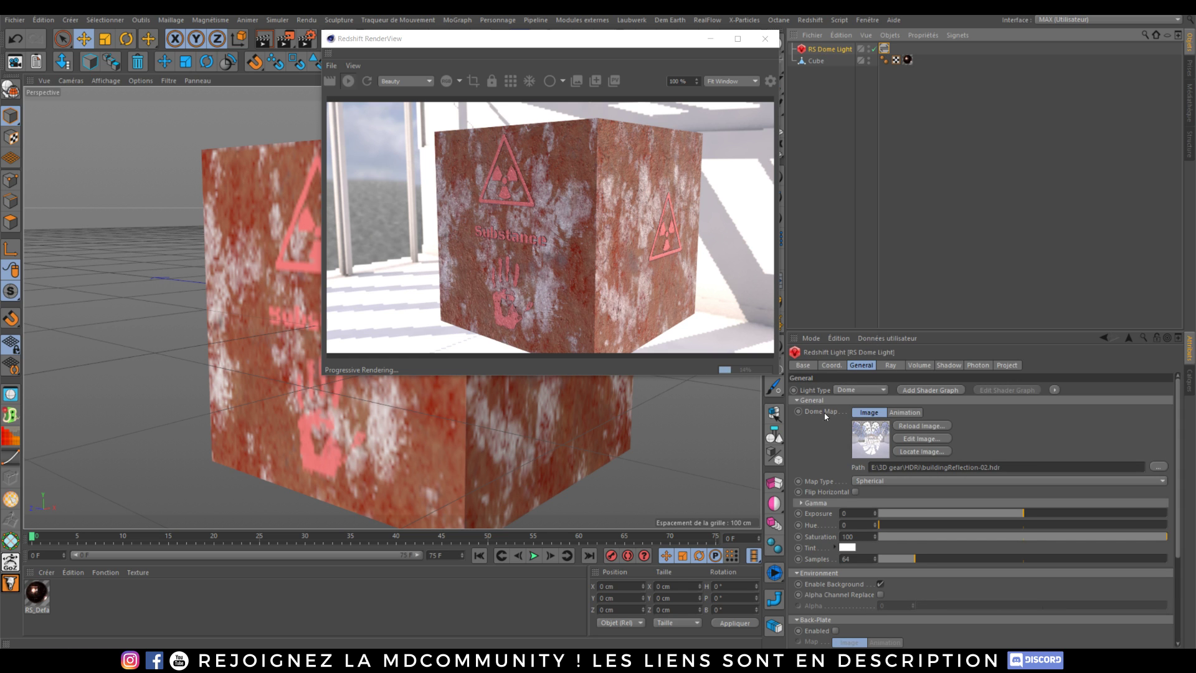
{"action": "left_click_drag", "start_coordinate": [821, 412], "coordinate": [824, 409]}
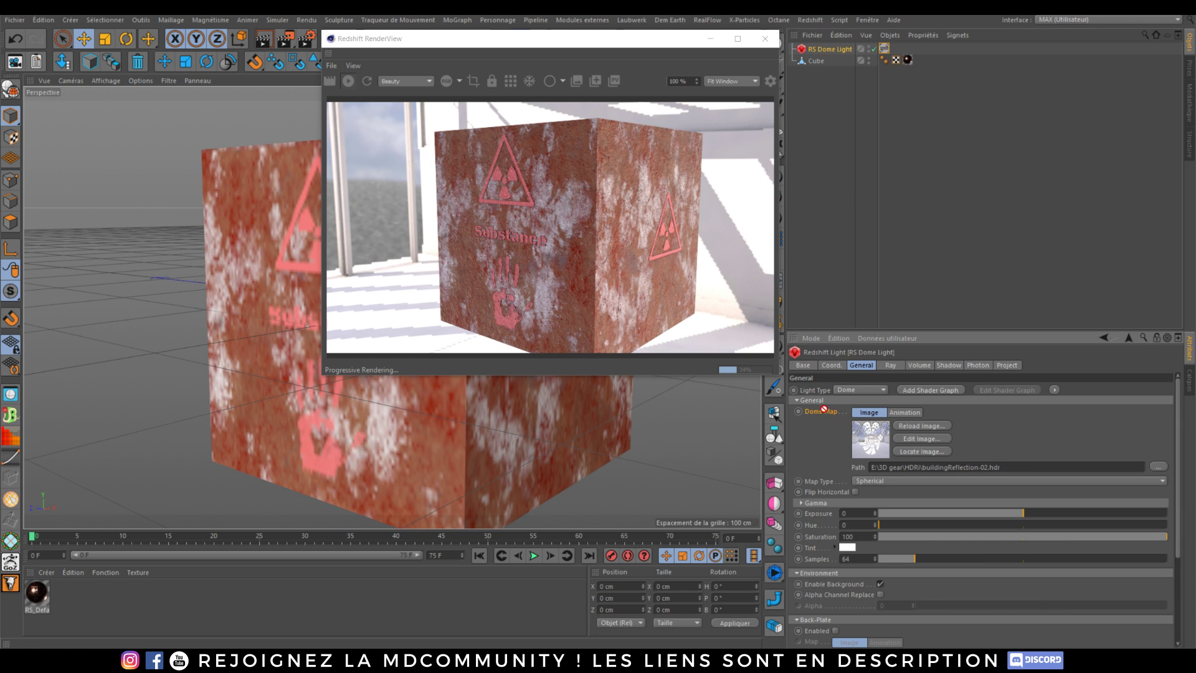
{"action": "left_click_drag", "start_coordinate": [882, 50], "coordinate": [883, 50]}
{"action": "left_click", "coordinate": [883, 50]}
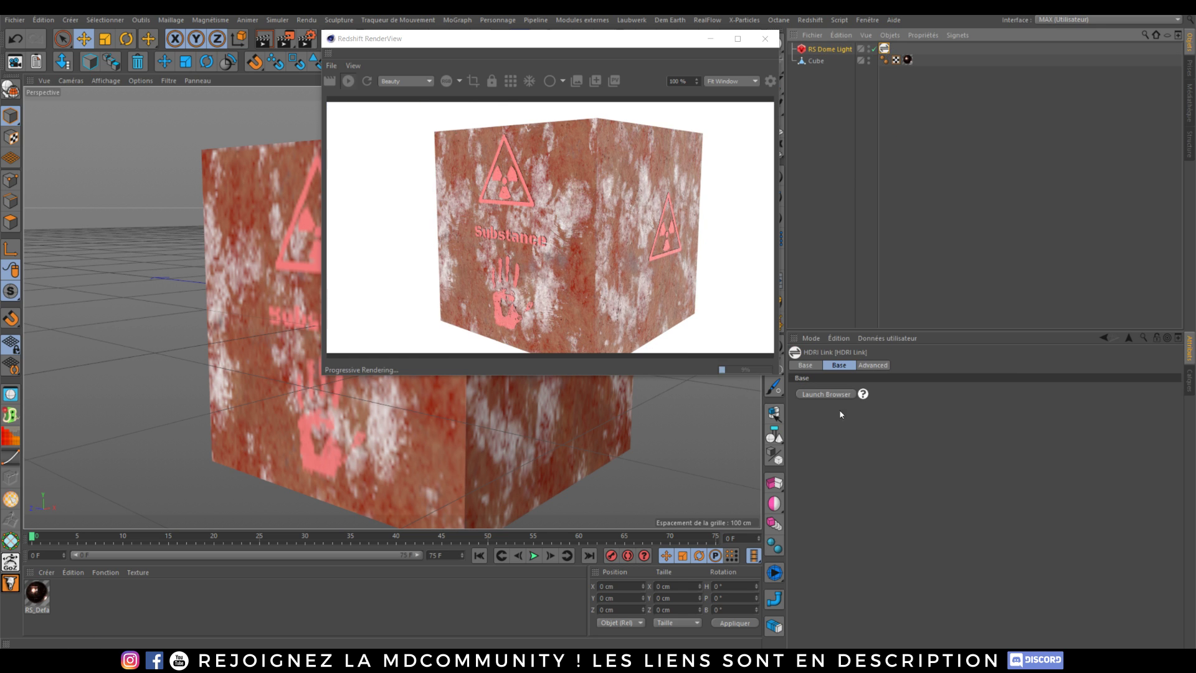
Launch the HDRI Link browser and try different HDRIs on the cube, ending with the foggy parking lot environment
{"action": "left_click", "coordinate": [844, 395]}
{"action": "left_click_drag", "start_coordinate": [685, 217], "coordinate": [1145, 223]}
{"action": "left_click_drag", "start_coordinate": [792, 237], "coordinate": [1194, 220]}
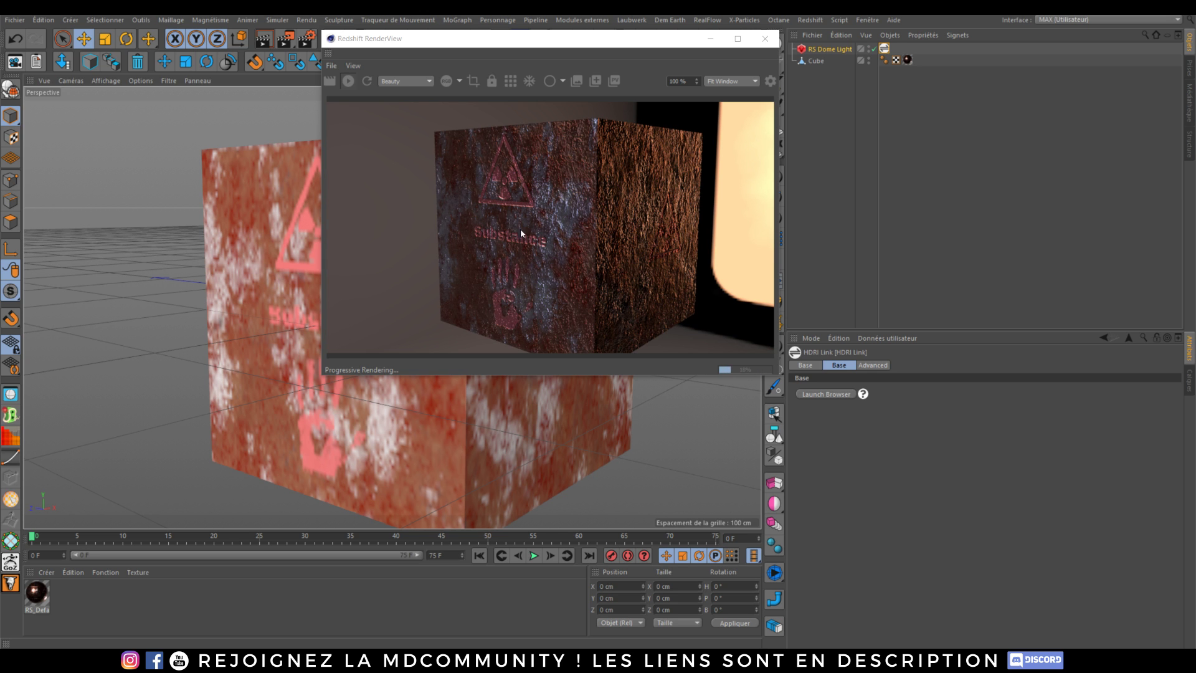
{"action": "mouse_move", "coordinate": [511, 225]}
{"action": "left_mouse_down"}
{"action": "mouse_move", "coordinate": [530, 227]}
{"action": "mouse_move", "coordinate": [516, 219]}
{"action": "left_mouse_up"}
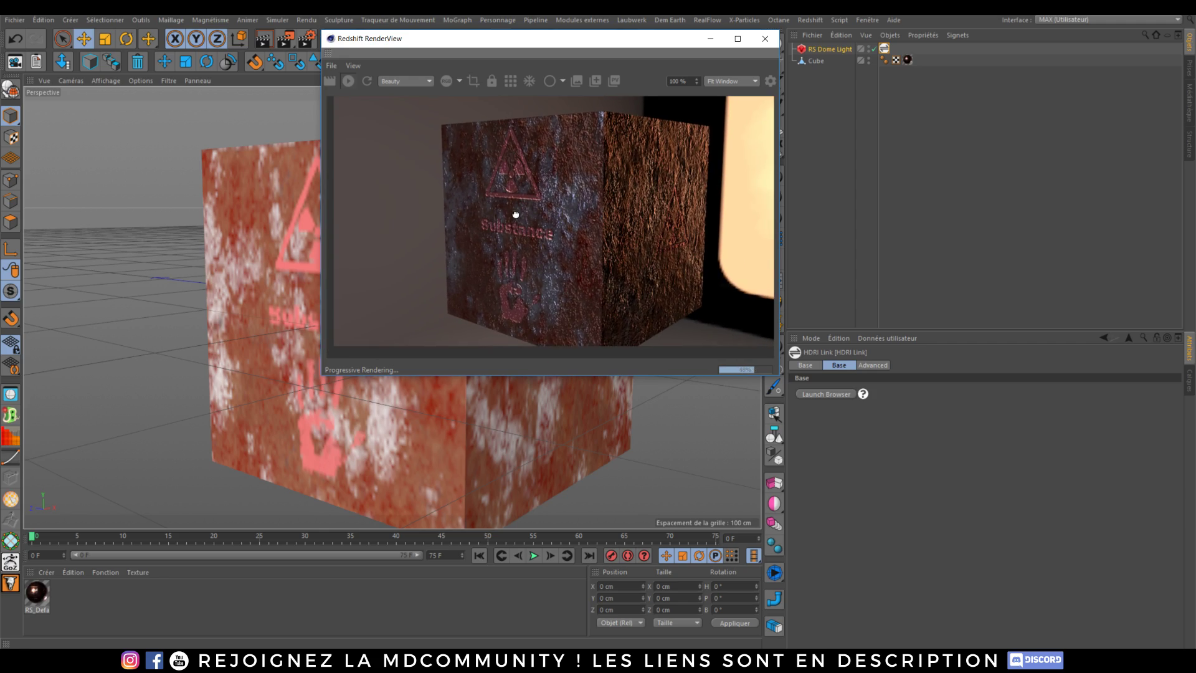
{"action": "left_click_drag", "start_coordinate": [227, 340], "coordinate": [264, 324], "text": "alt"}
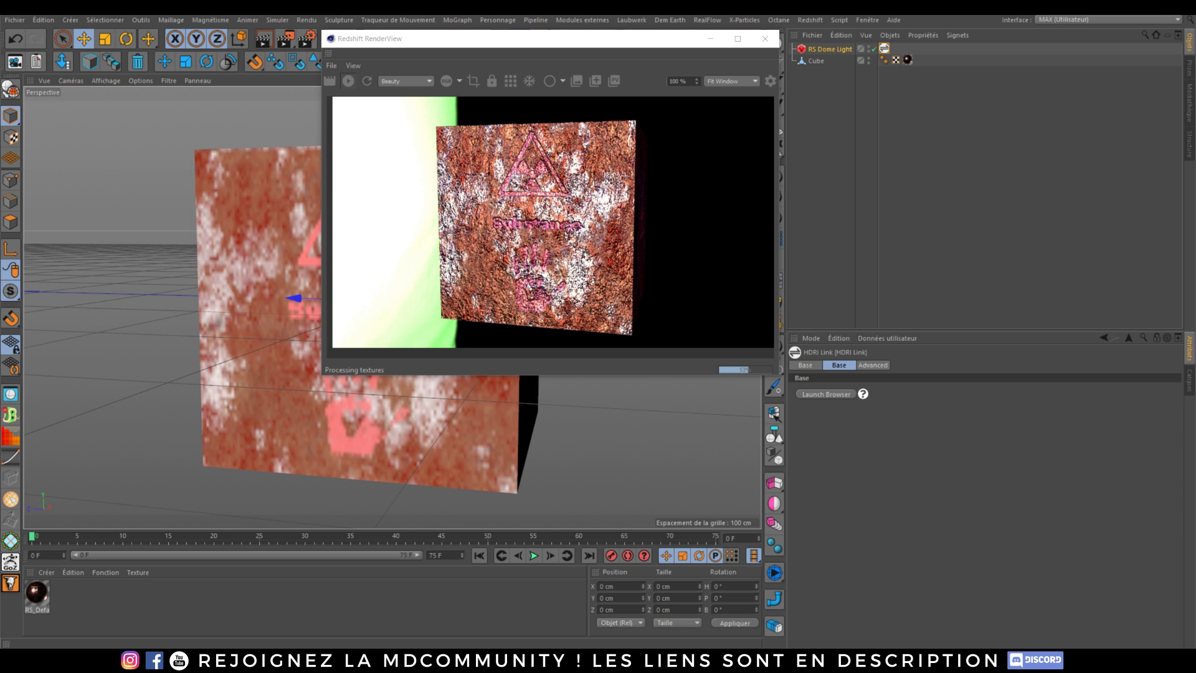
{"action": "left_click", "coordinate": [328, 69]}
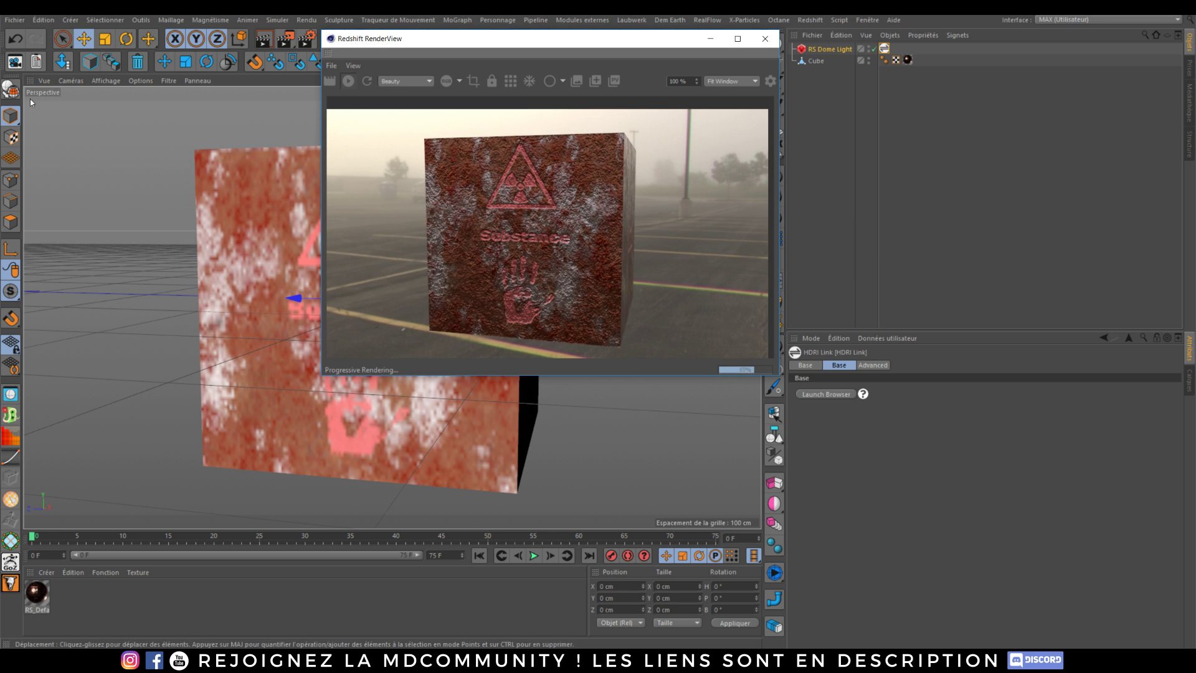
Open the recent project Design Sphere Redshift.c4d, declining to reuse the same name and title
{"action": "left_click", "coordinate": [14, 20]}
{"action": "mouse_move", "coordinate": [187, 244]}
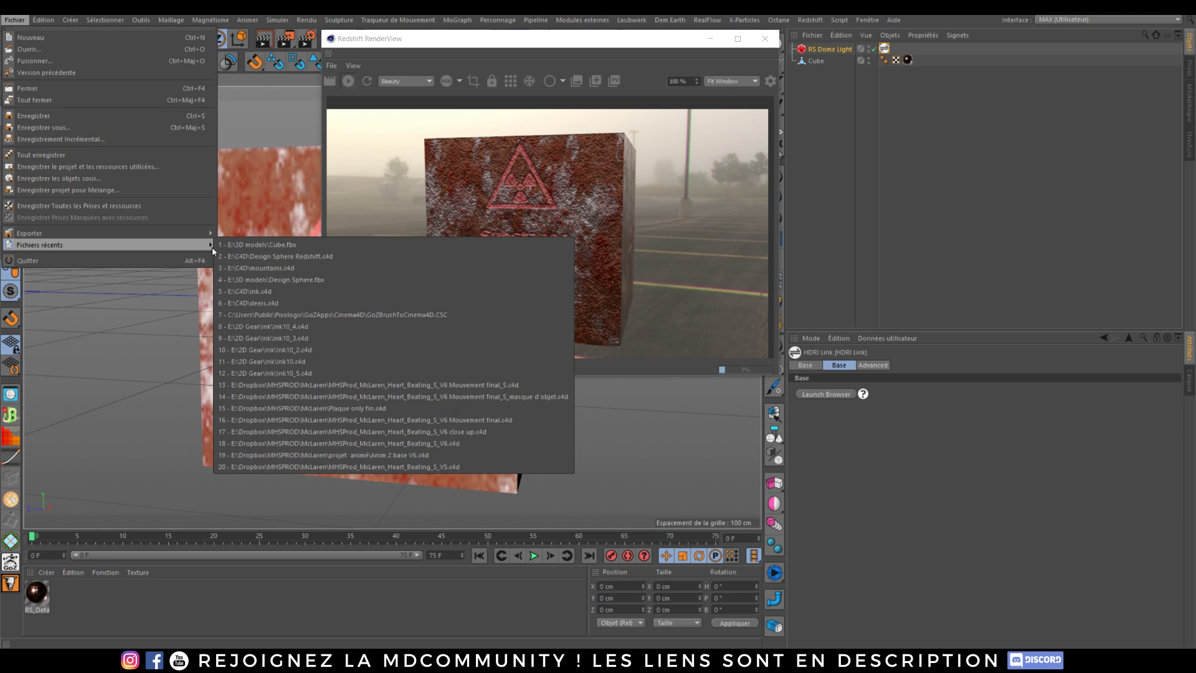
{"action": "left_click", "coordinate": [283, 256]}
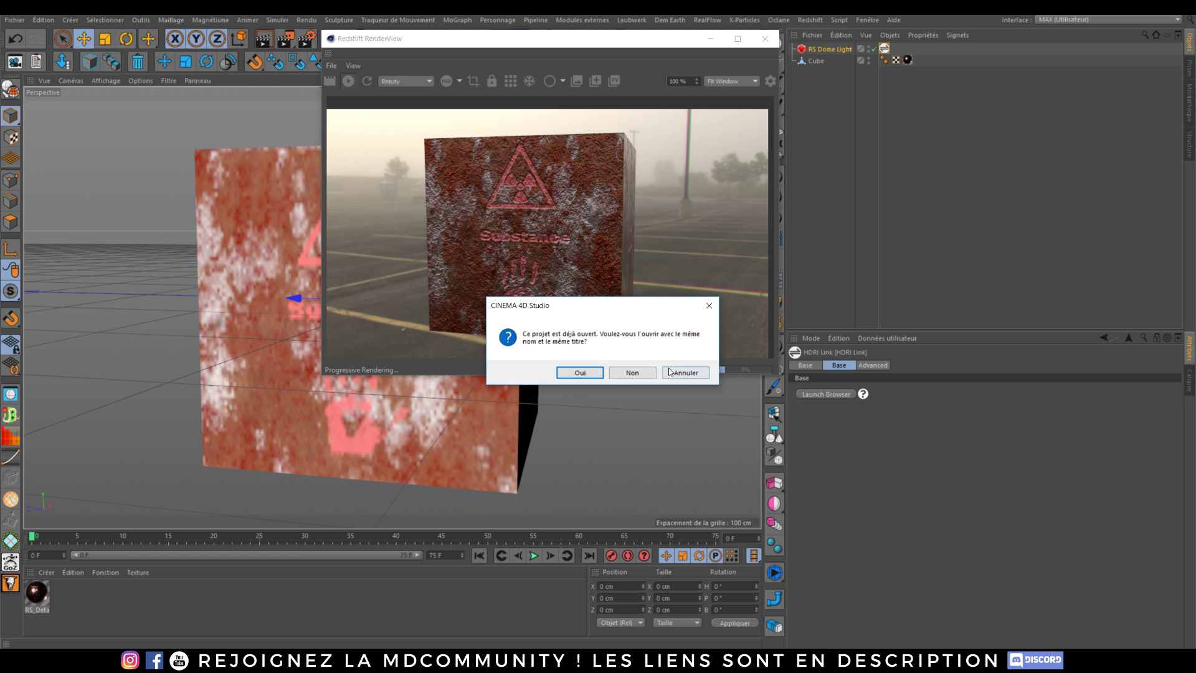
{"action": "left_click", "coordinate": [634, 374]}
Move the RenderView aside, centre the view on the second sphere and start rendering the sphere scene
{"action": "left_click_drag", "start_coordinate": [551, 39], "coordinate": [848, 65]}
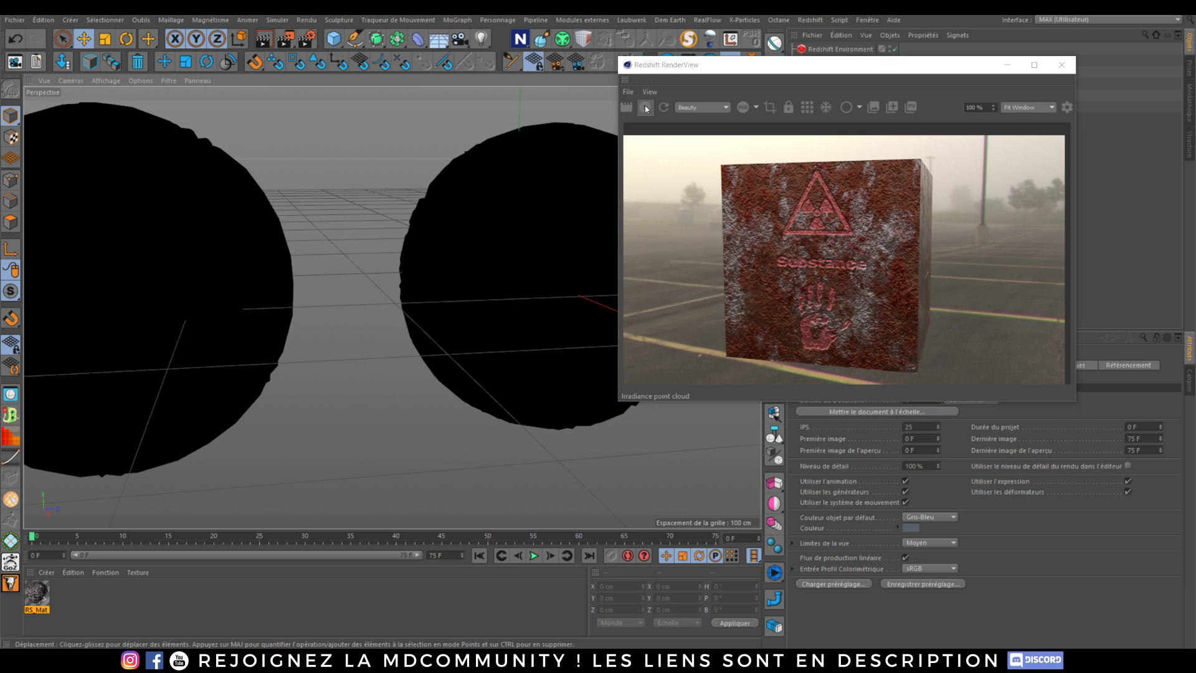
{"action": "left_click", "coordinate": [646, 109]}
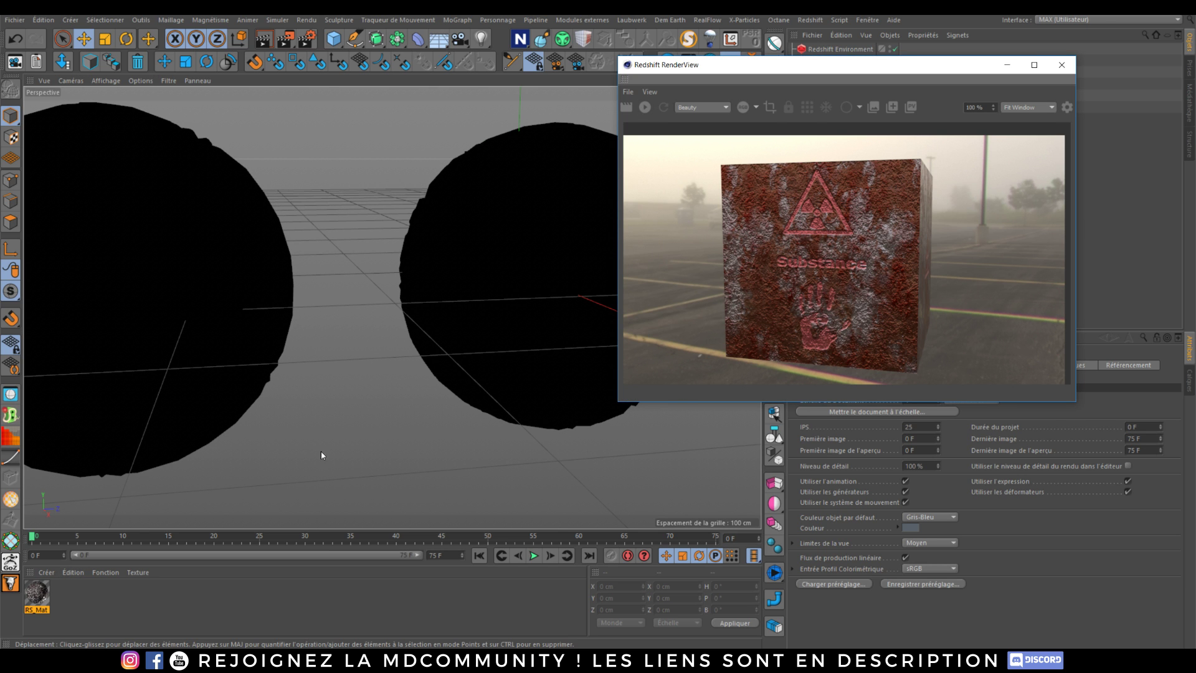
{"action": "left_click_drag", "start_coordinate": [503, 255], "coordinate": [387, 268], "text": "alt"}
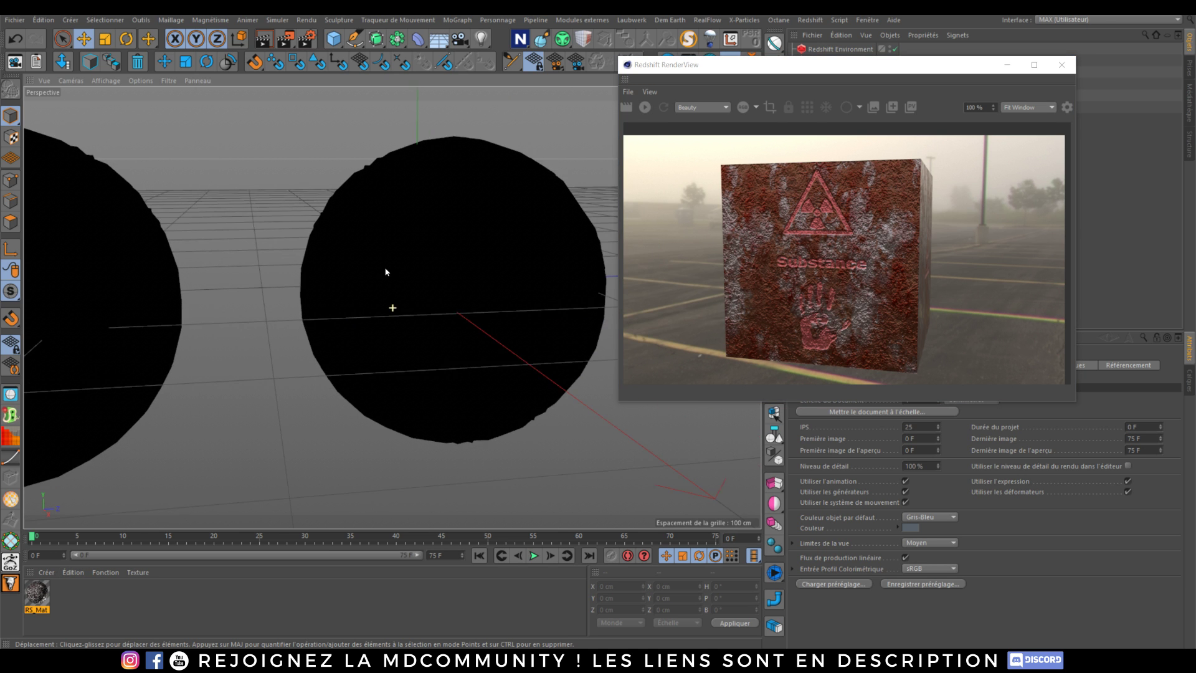
{"action": "left_click", "coordinate": [646, 107]}
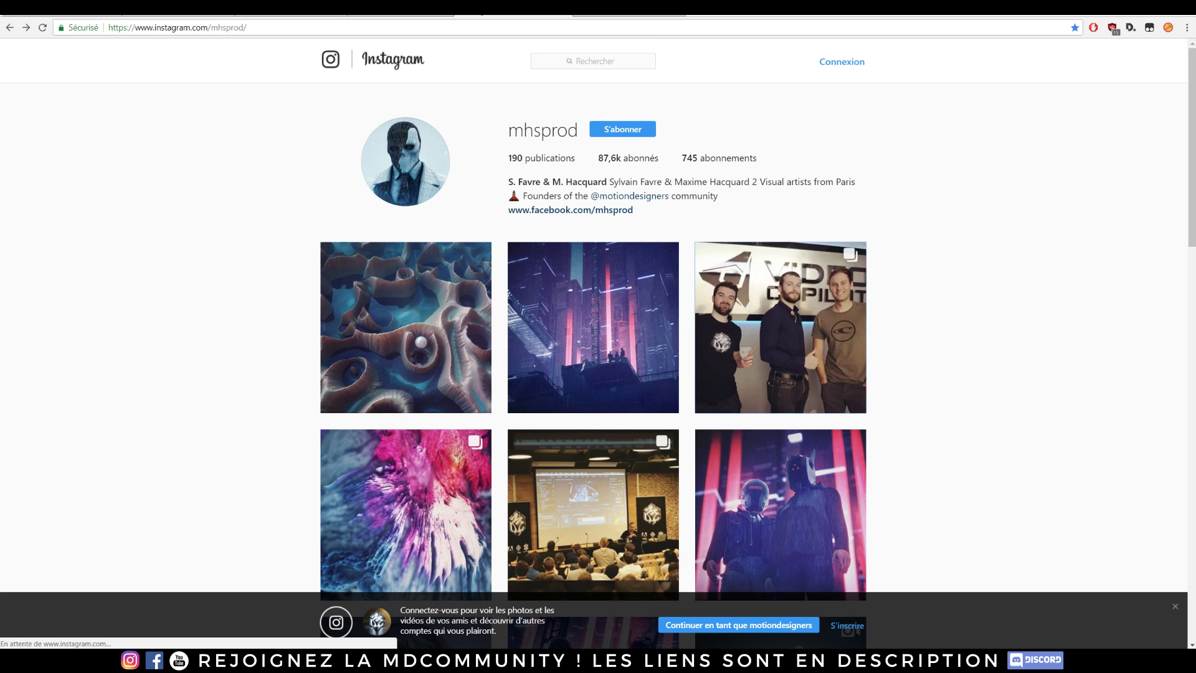
In the browser, open the mhsprod Instagram post showing the two helmeted characters
{"action": "scroll", "coordinate": [243, 283], "scroll_direction": "down", "scroll_amount": 3}
{"action": "left_click", "coordinate": [727, 364]}
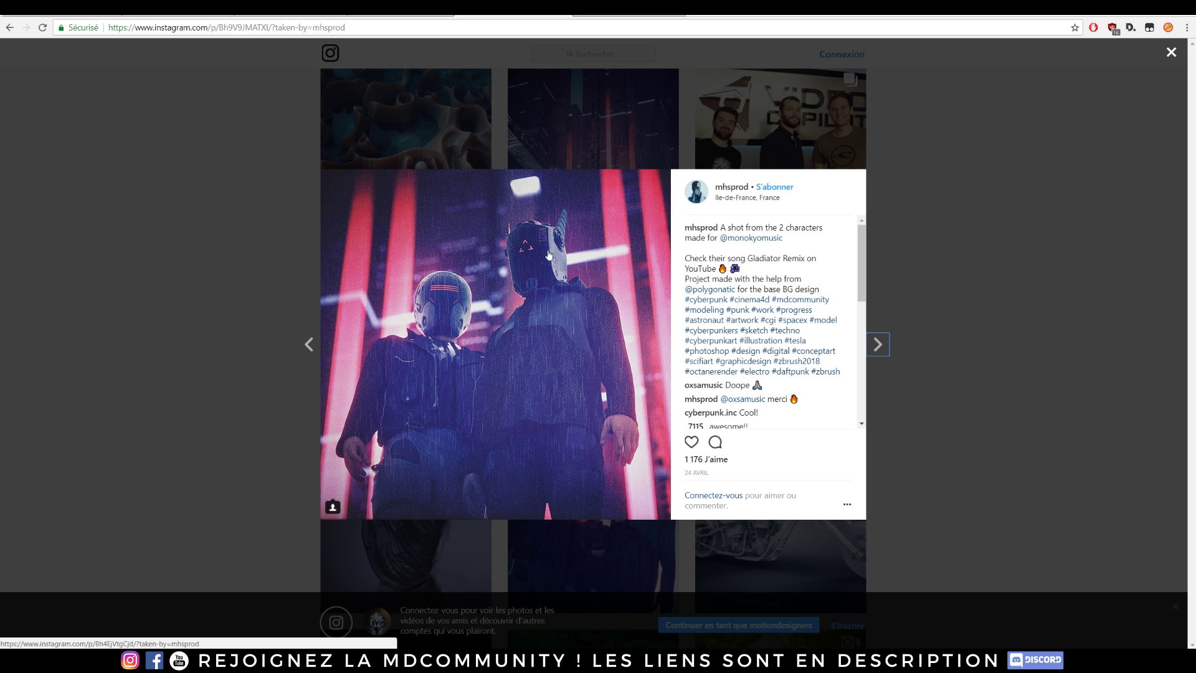
Close the current post and open the mhsprod post showing three helmeted characters
{"action": "left_click", "coordinate": [226, 267]}
{"action": "scroll", "coordinate": [236, 231], "scroll_direction": "down", "scroll_amount": 4}
{"action": "left_click", "coordinate": [598, 268]}
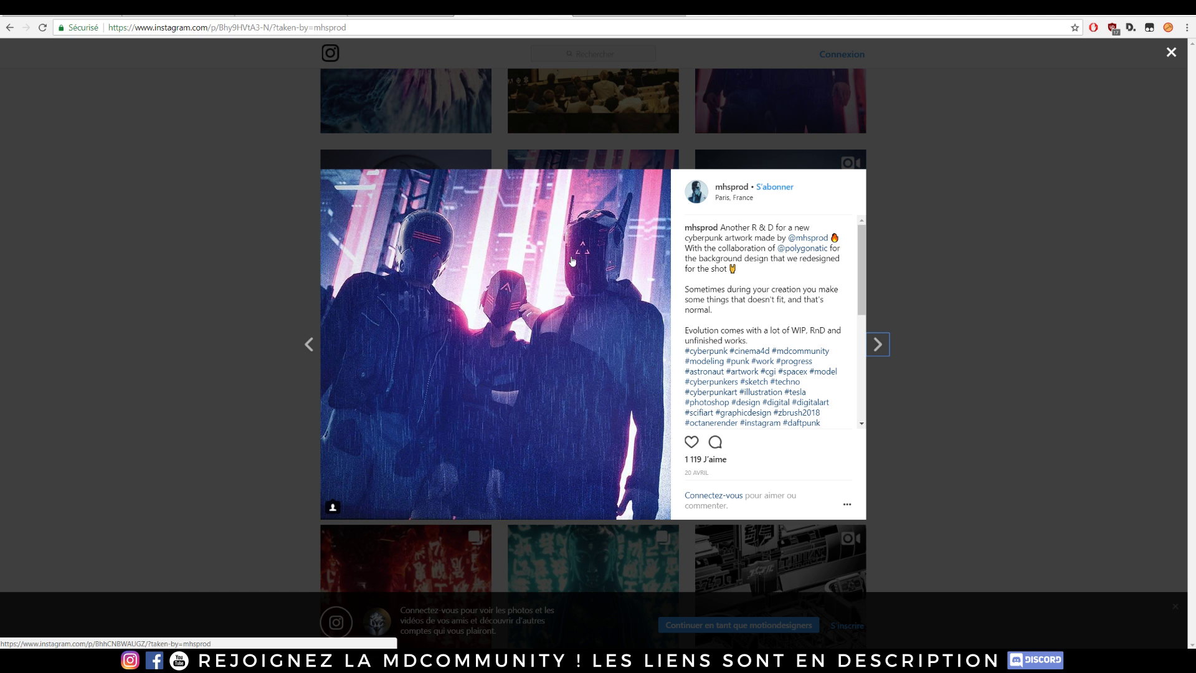
Return to the mhsprod feed and open the video post of the android face with the white lower mask
{"action": "left_click", "coordinate": [148, 210]}
{"action": "scroll", "coordinate": [161, 198], "scroll_direction": "down", "scroll_amount": 8}
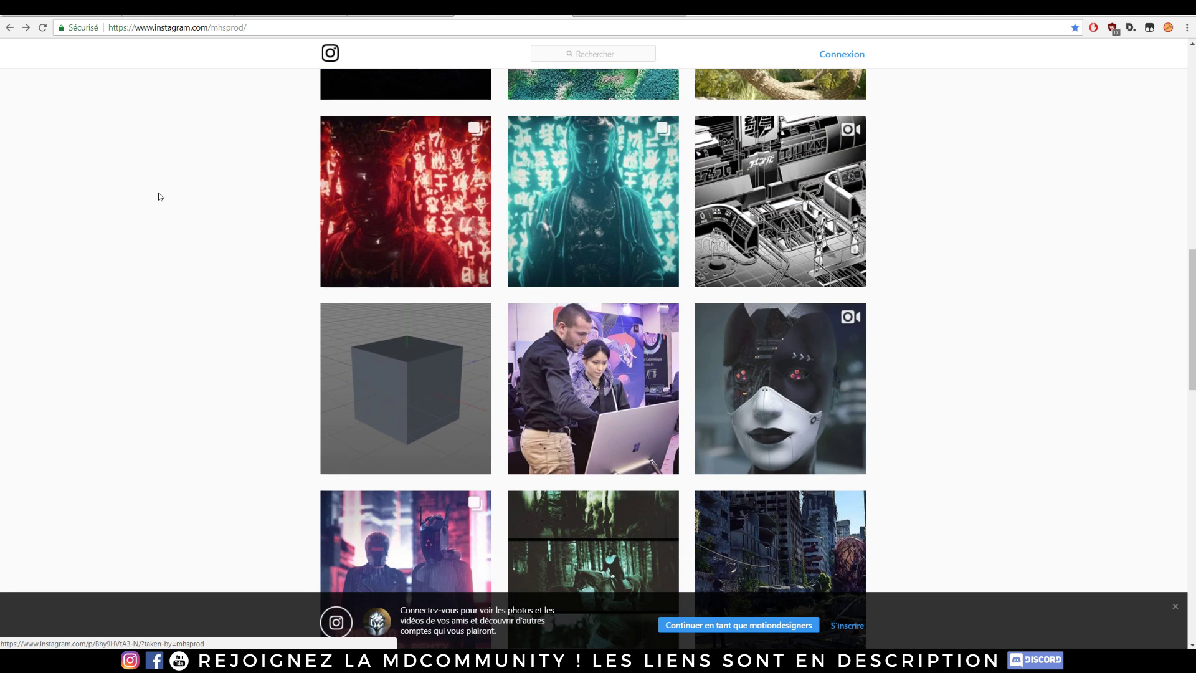
{"action": "scroll", "coordinate": [124, 190], "scroll_direction": "up", "scroll_amount": 3}
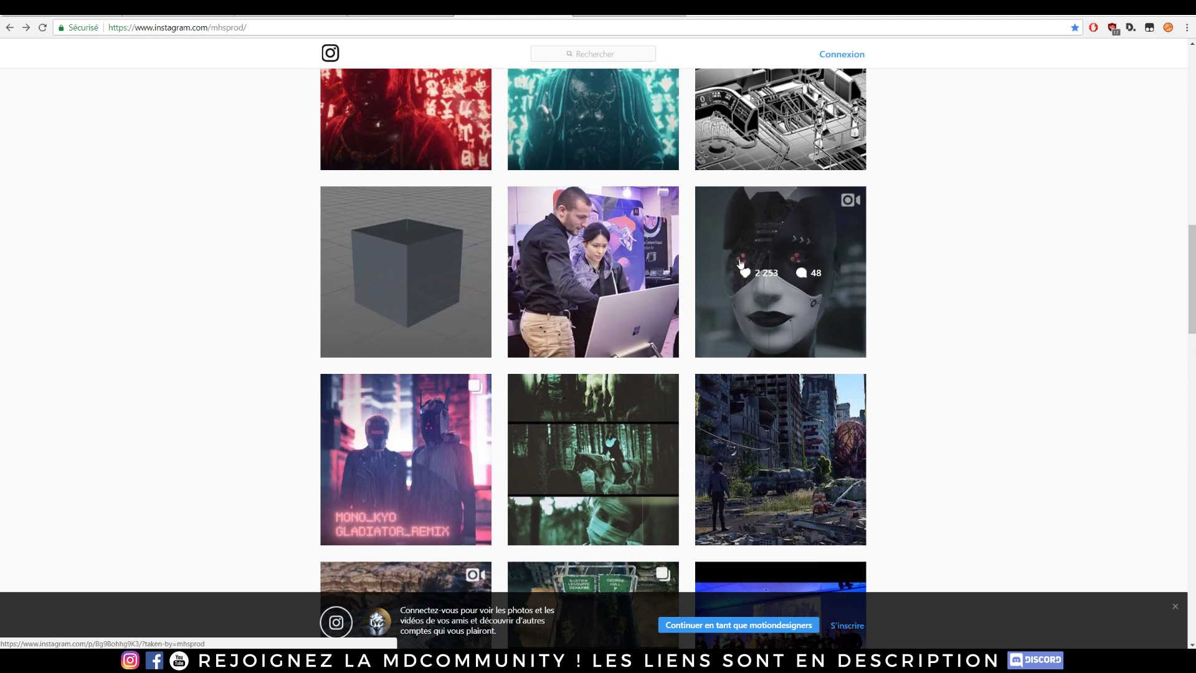
{"action": "left_click", "coordinate": [773, 275]}
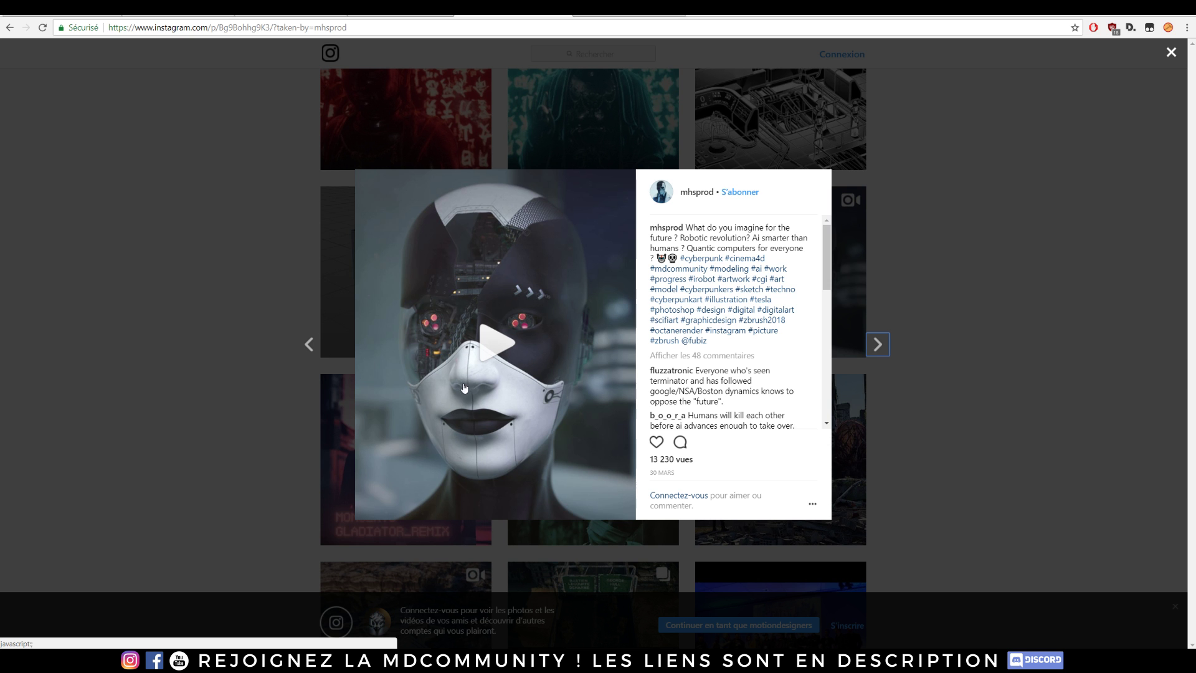
Close the android post and open the older "No ident man" post of the figure with glowing red markings
{"action": "left_click", "coordinate": [165, 342]}
{"action": "scroll", "coordinate": [166, 342], "scroll_direction": "down", "scroll_amount": 12}
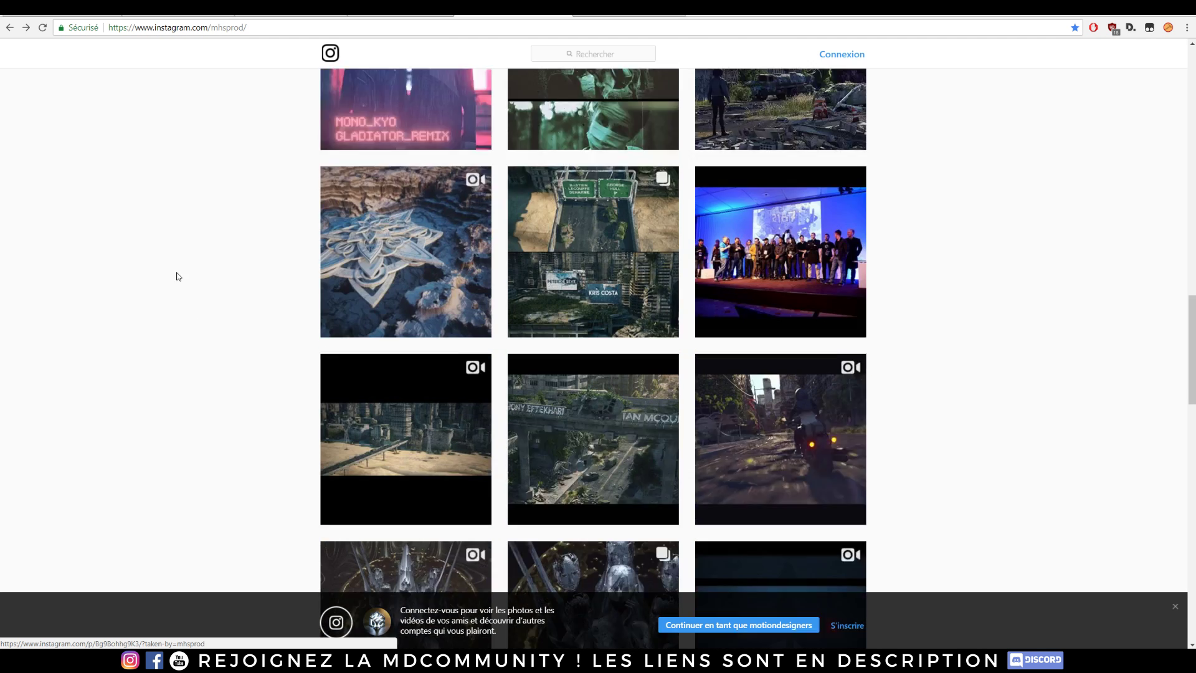
{"action": "scroll", "coordinate": [178, 262], "scroll_direction": "down", "scroll_amount": 5}
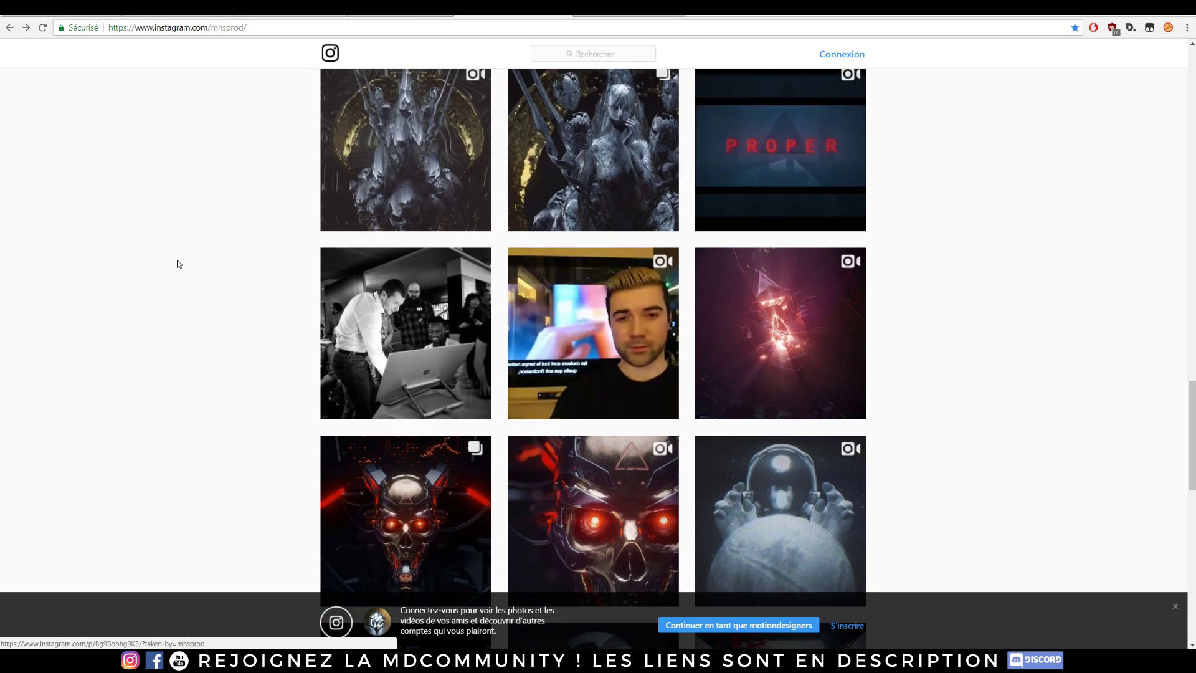
{"action": "scroll", "coordinate": [177, 259], "scroll_direction": "down", "scroll_amount": 8}
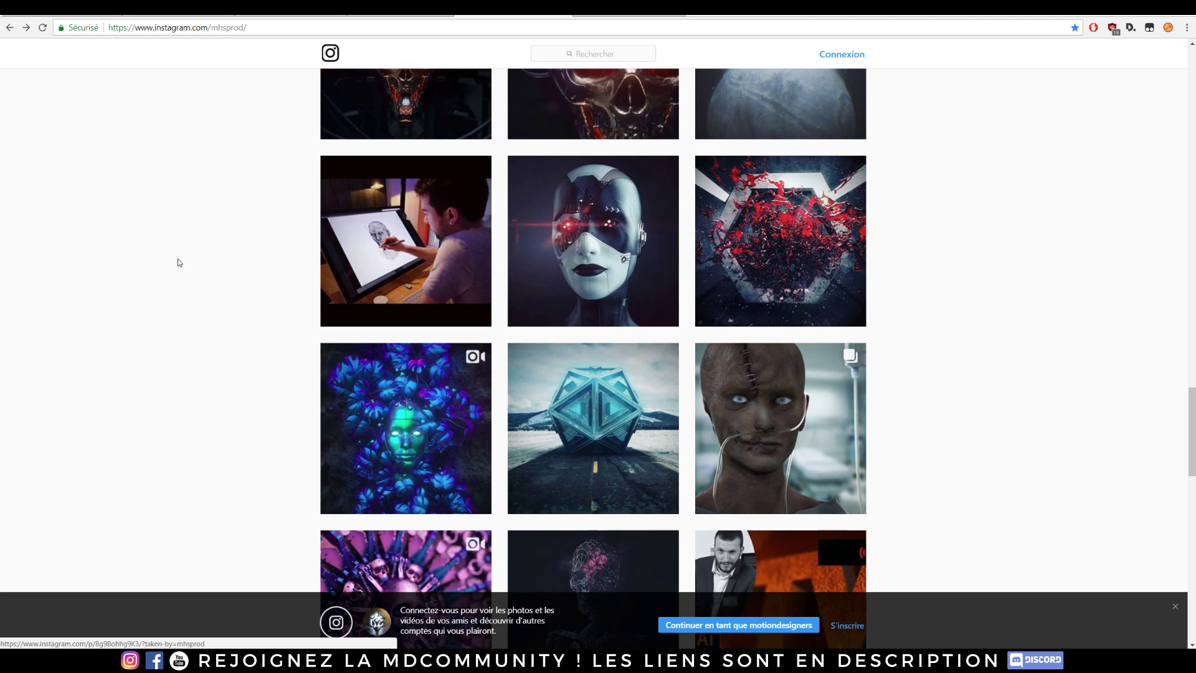
{"action": "scroll", "coordinate": [178, 259], "scroll_direction": "down", "scroll_amount": 7}
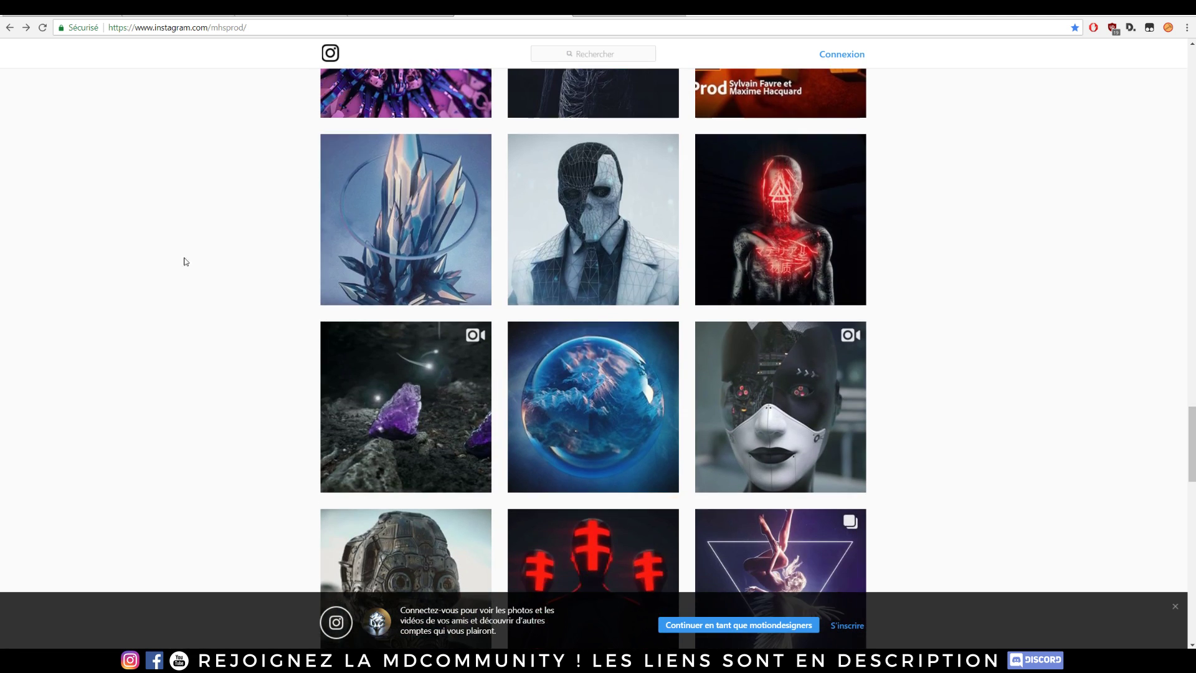
{"action": "left_click", "coordinate": [788, 261]}
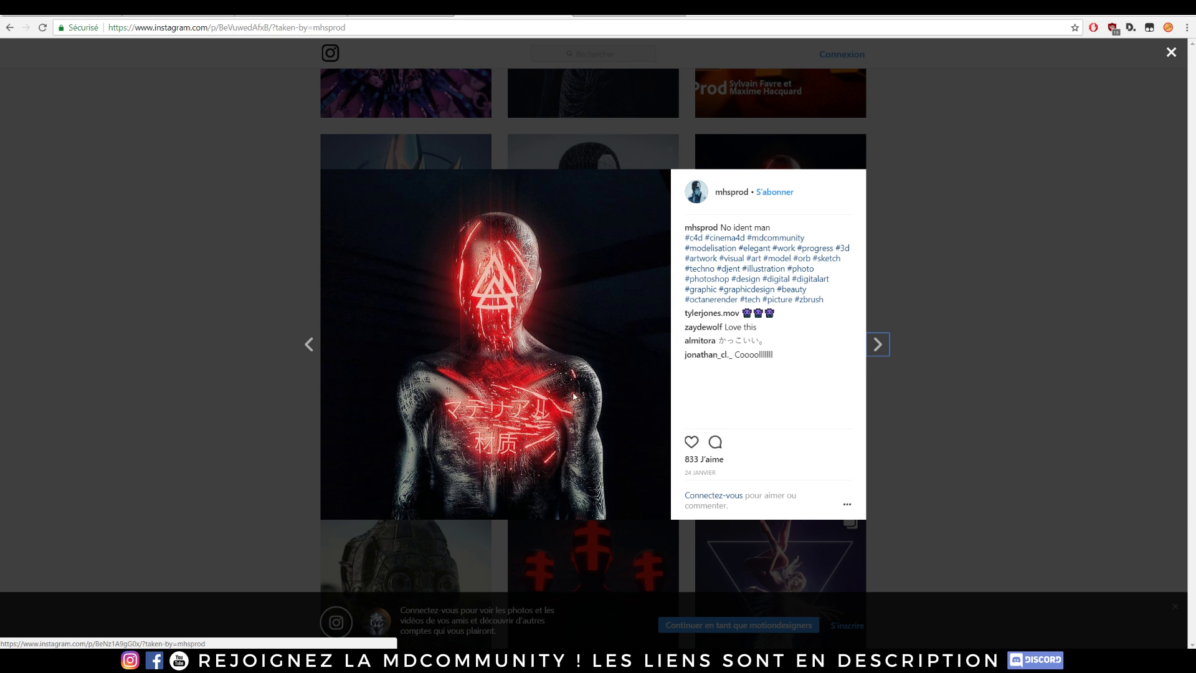
Go back to the mhsprod feed and open the much older post of the yellow and white robot made with Substance
{"action": "left_click", "coordinate": [229, 274]}
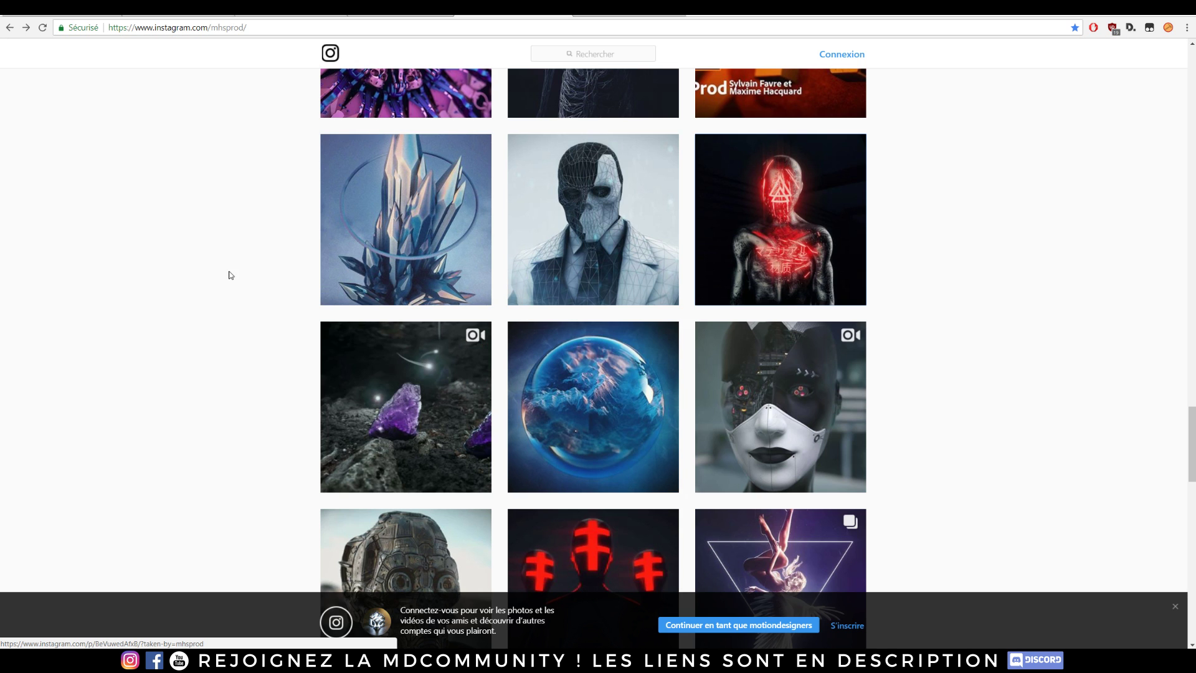
{"action": "left_click", "coordinate": [188, 13]}
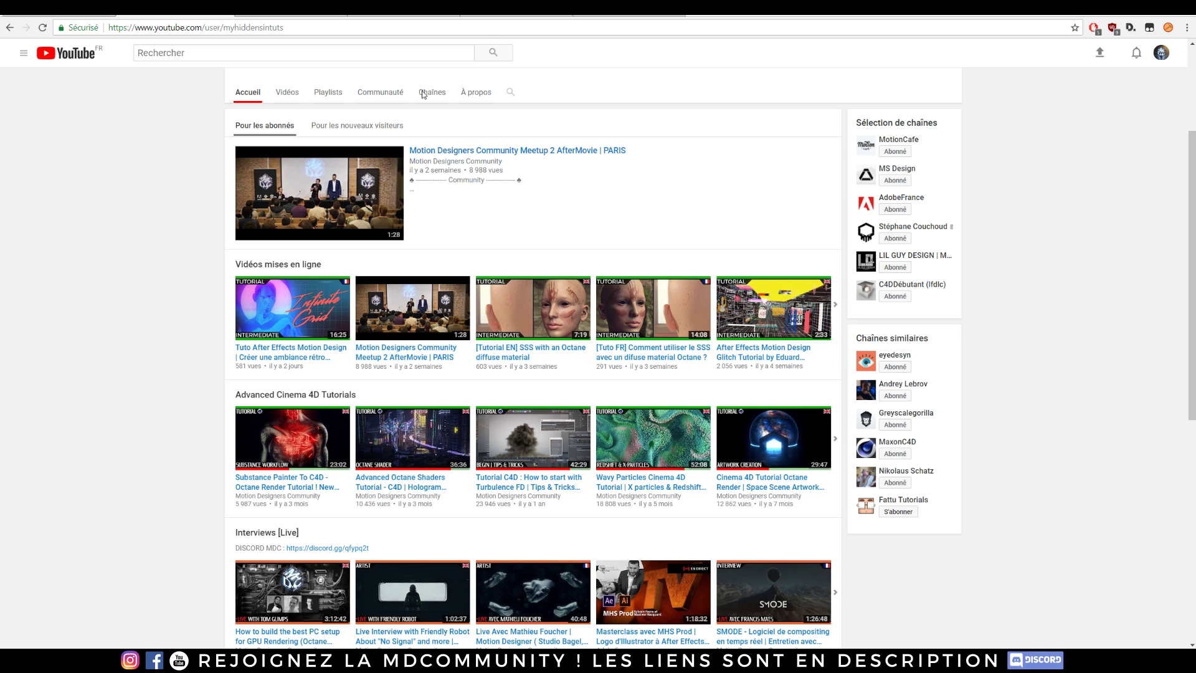
{"action": "left_click", "coordinate": [535, 17]}
{"action": "scroll", "coordinate": [237, 264], "scroll_direction": "down", "scroll_amount": 10}
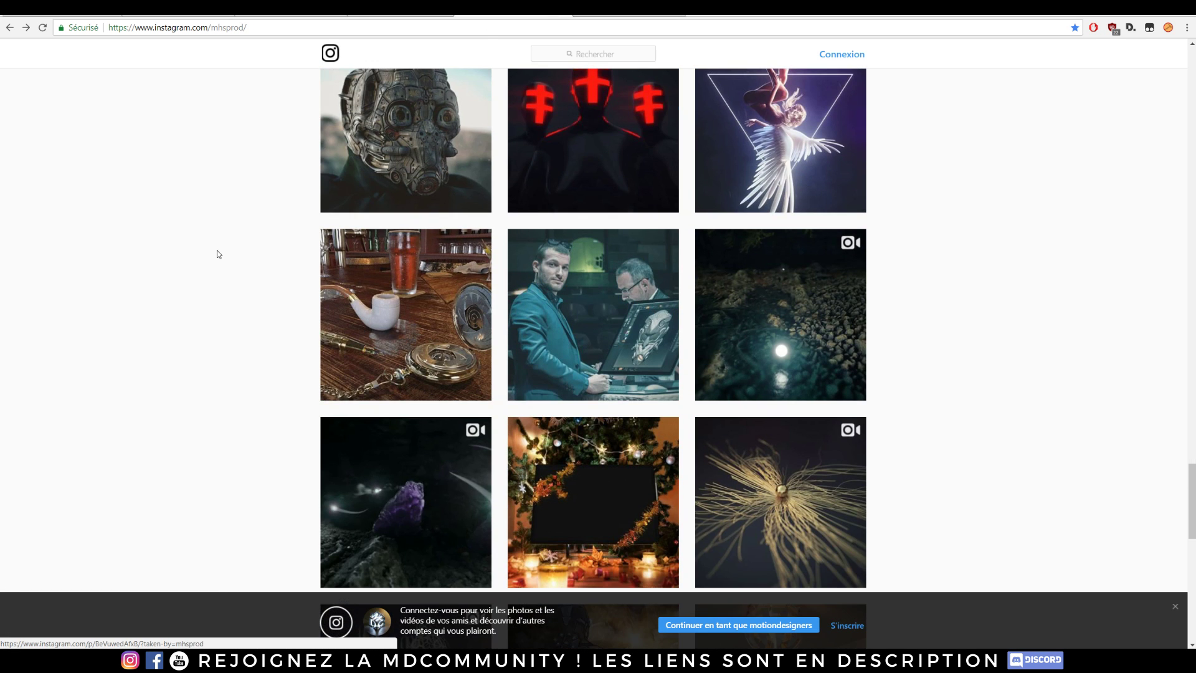
{"action": "scroll", "coordinate": [199, 253], "scroll_direction": "down", "scroll_amount": 15}
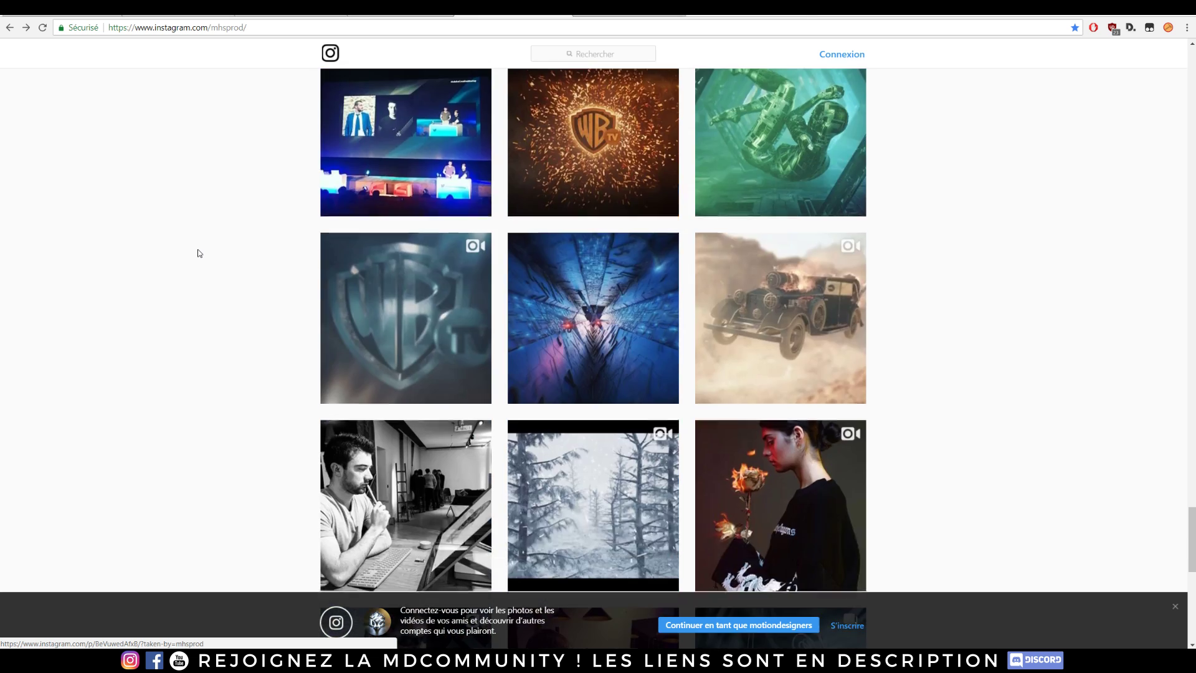
{"action": "scroll", "coordinate": [199, 253], "scroll_direction": "down", "scroll_amount": 18}
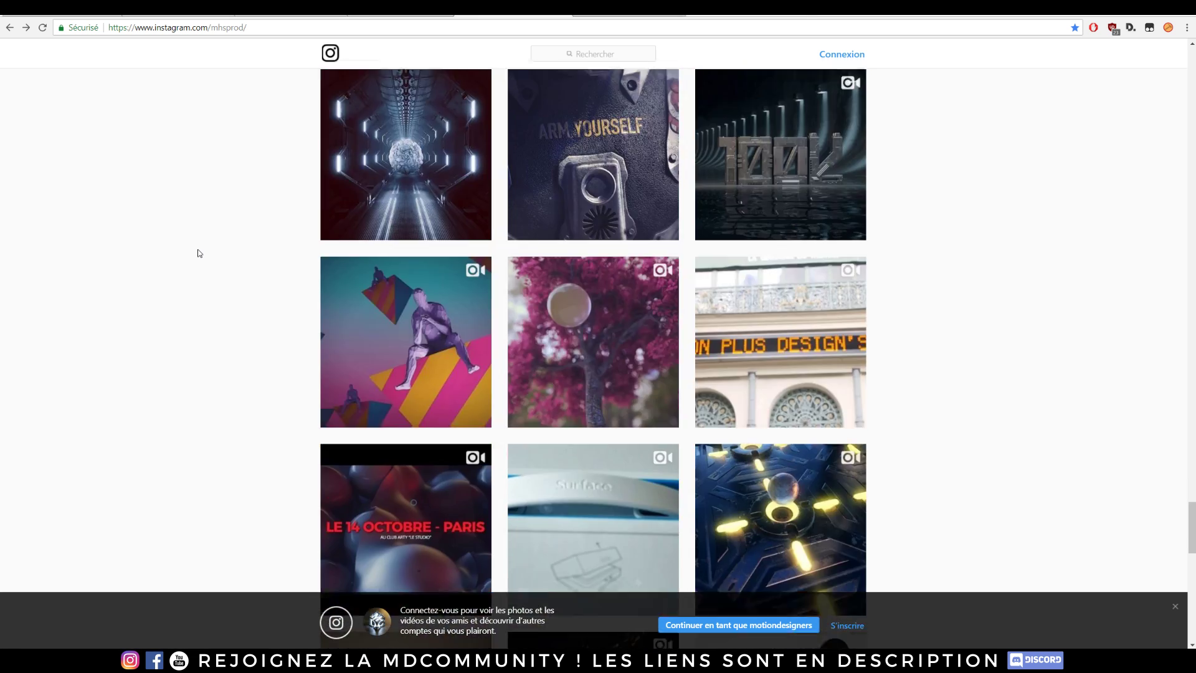
{"action": "scroll", "coordinate": [199, 253], "scroll_direction": "down", "scroll_amount": 13}
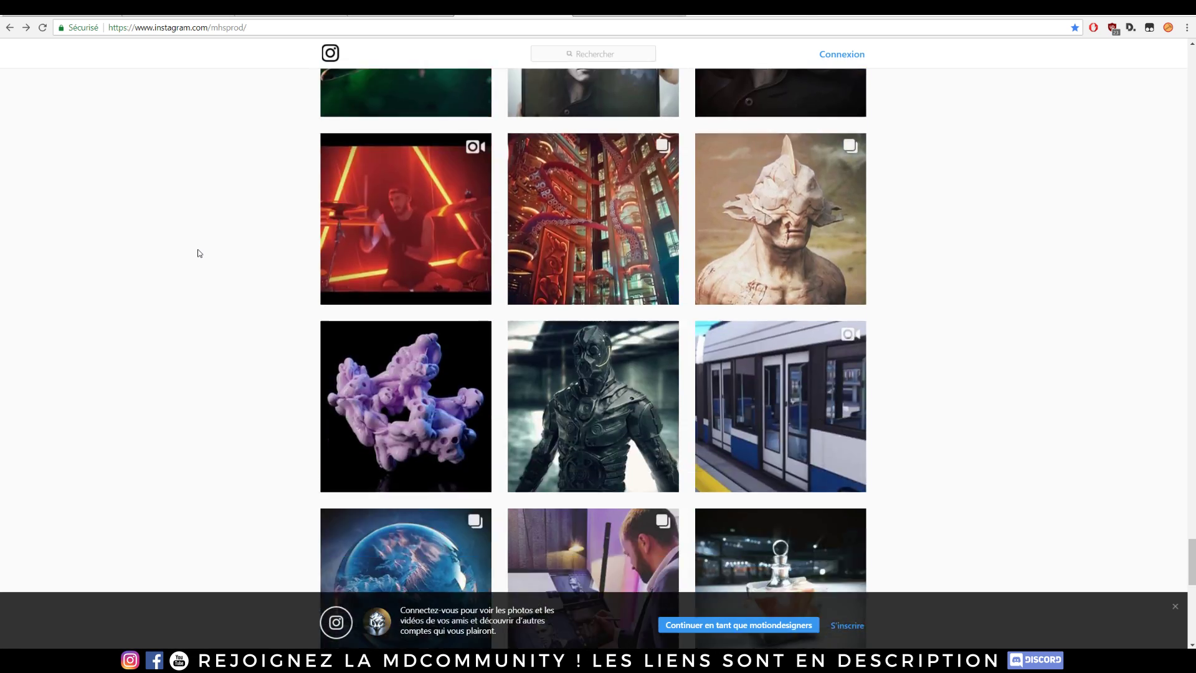
{"action": "scroll", "coordinate": [199, 253], "scroll_direction": "down", "scroll_amount": 10}
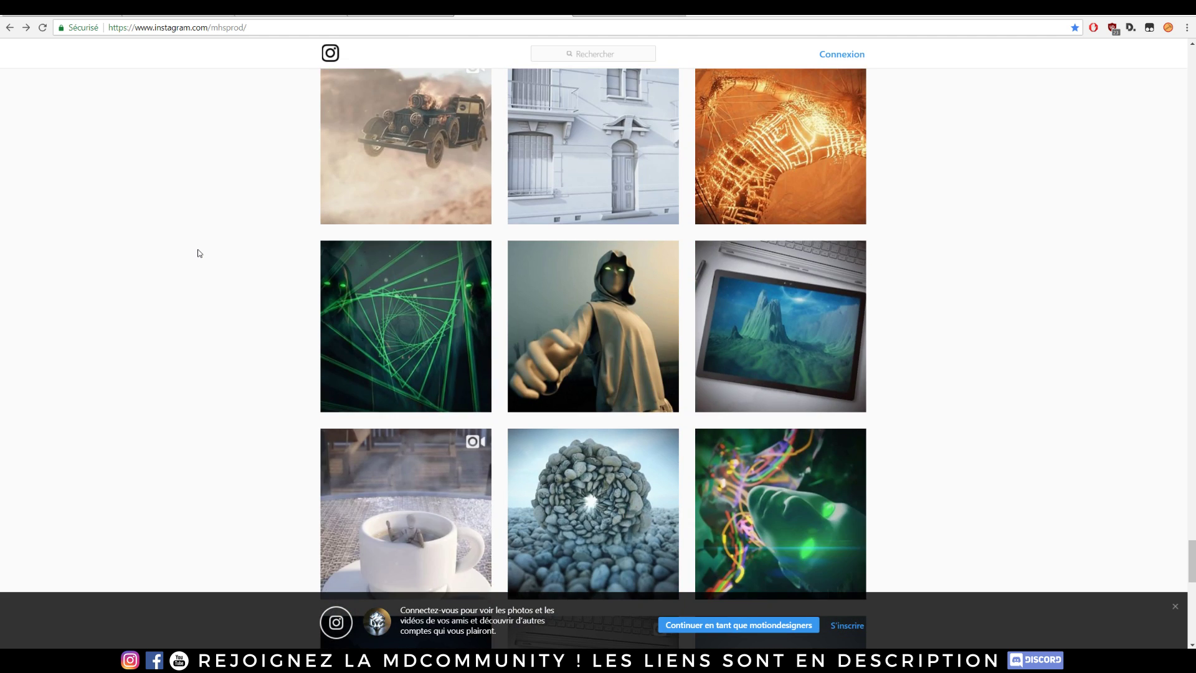
{"action": "scroll", "coordinate": [261, 197], "scroll_direction": "down", "scroll_amount": 7}
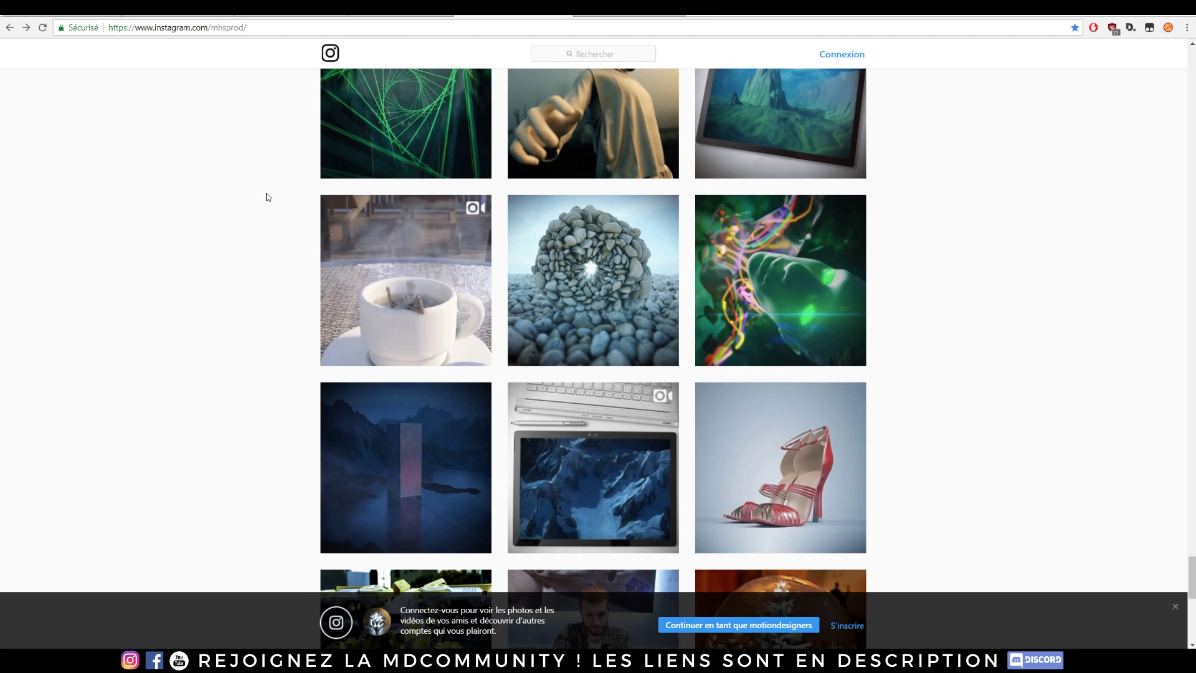
{"action": "scroll", "coordinate": [248, 202], "scroll_direction": "down", "scroll_amount": 4}
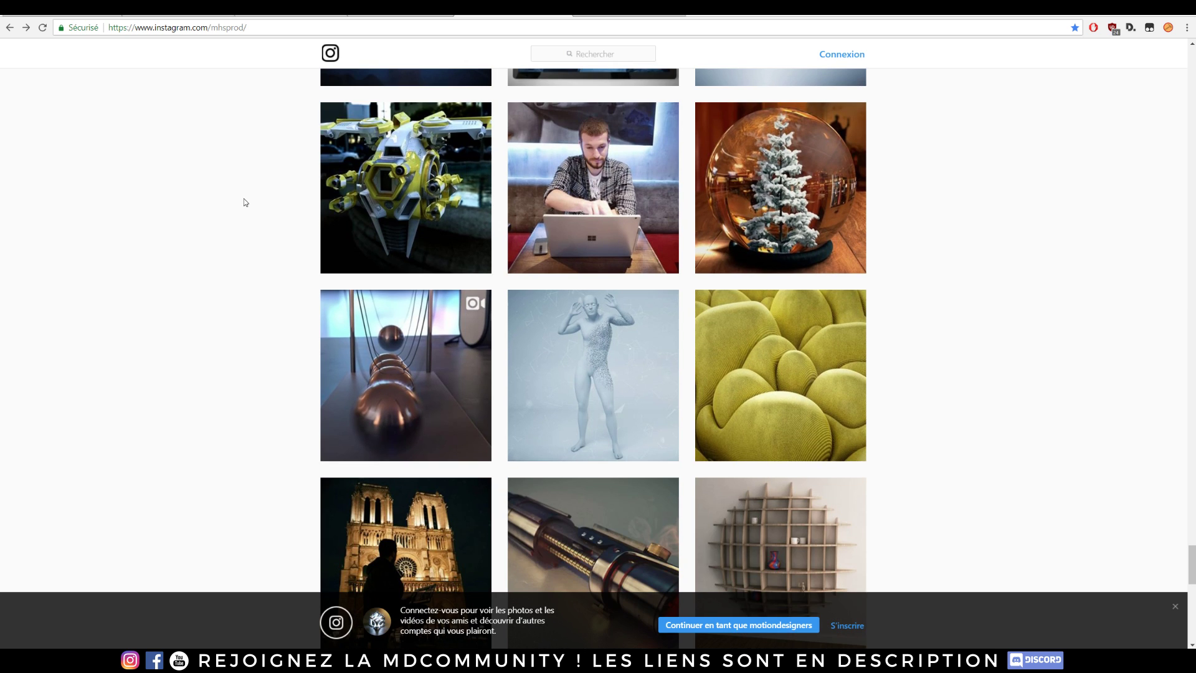
{"action": "left_click", "coordinate": [359, 218]}
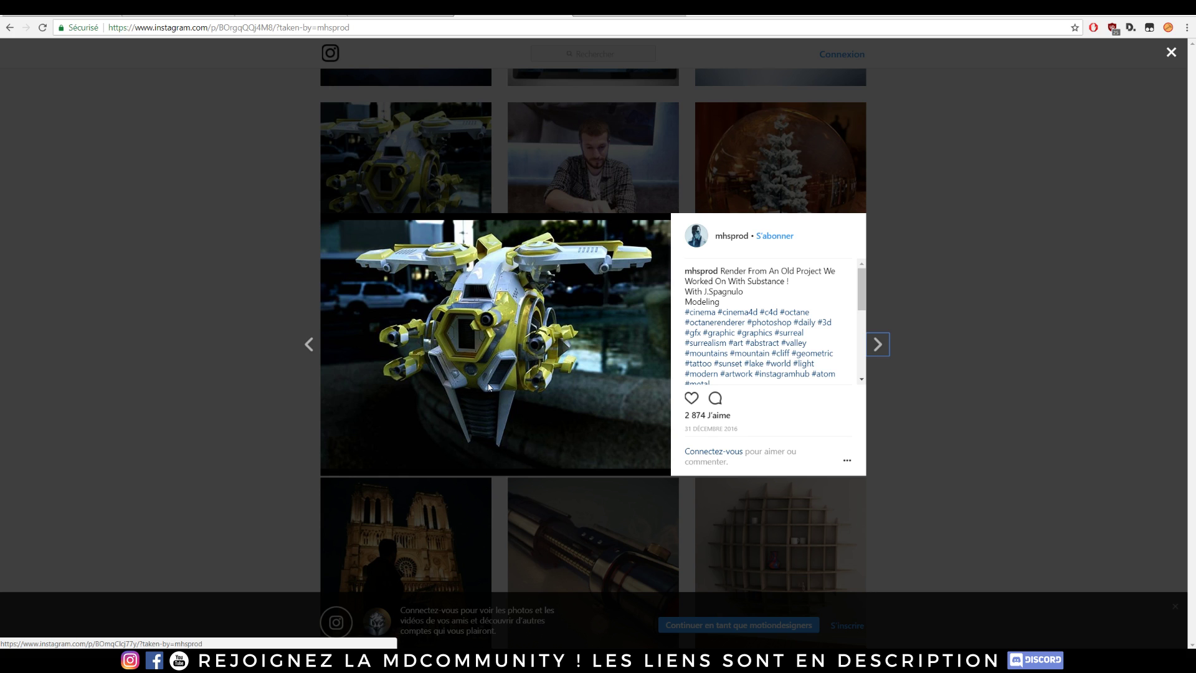
Close the yellow robot post and go back up through the mhsprod feed
{"action": "left_click", "coordinate": [248, 310]}
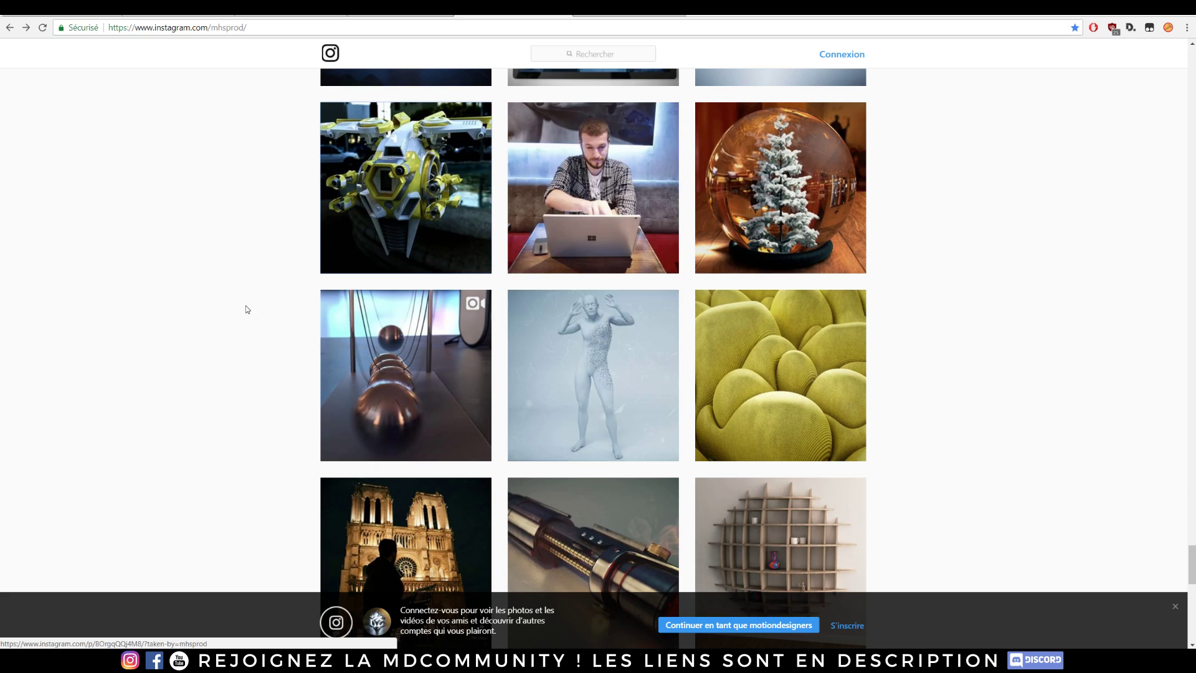
{"action": "scroll", "coordinate": [294, 252], "scroll_direction": "up", "scroll_amount": 13}
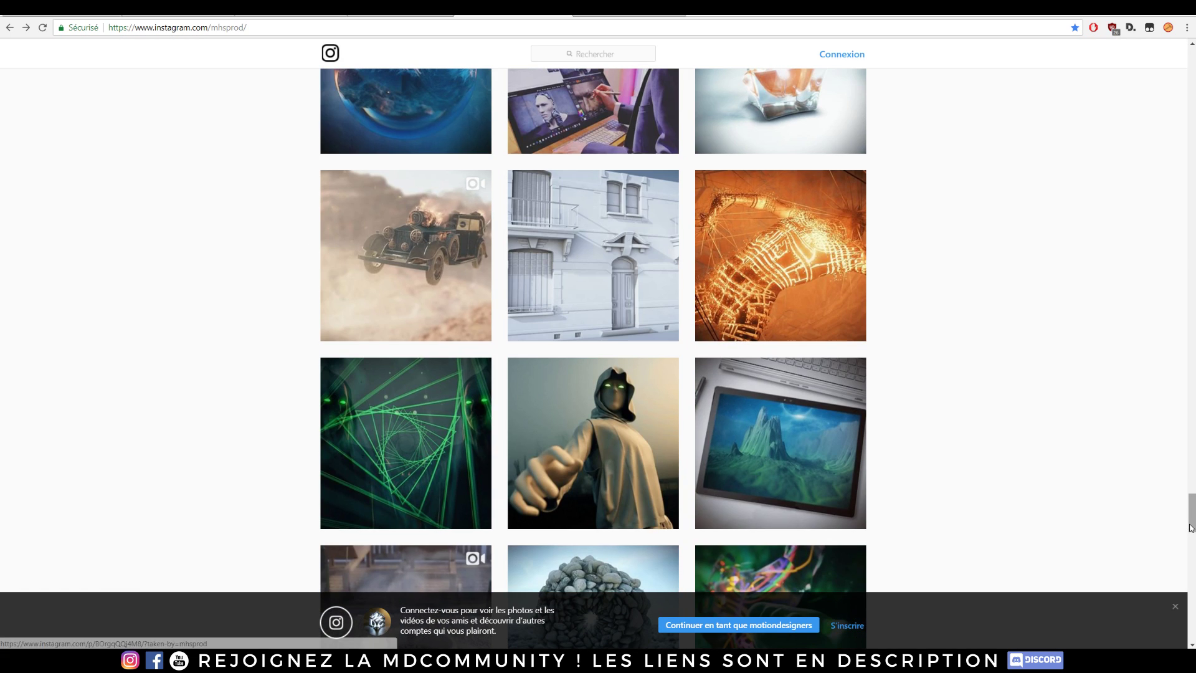
{"action": "scroll", "coordinate": [1156, 267], "scroll_direction": "up", "scroll_amount": 15}
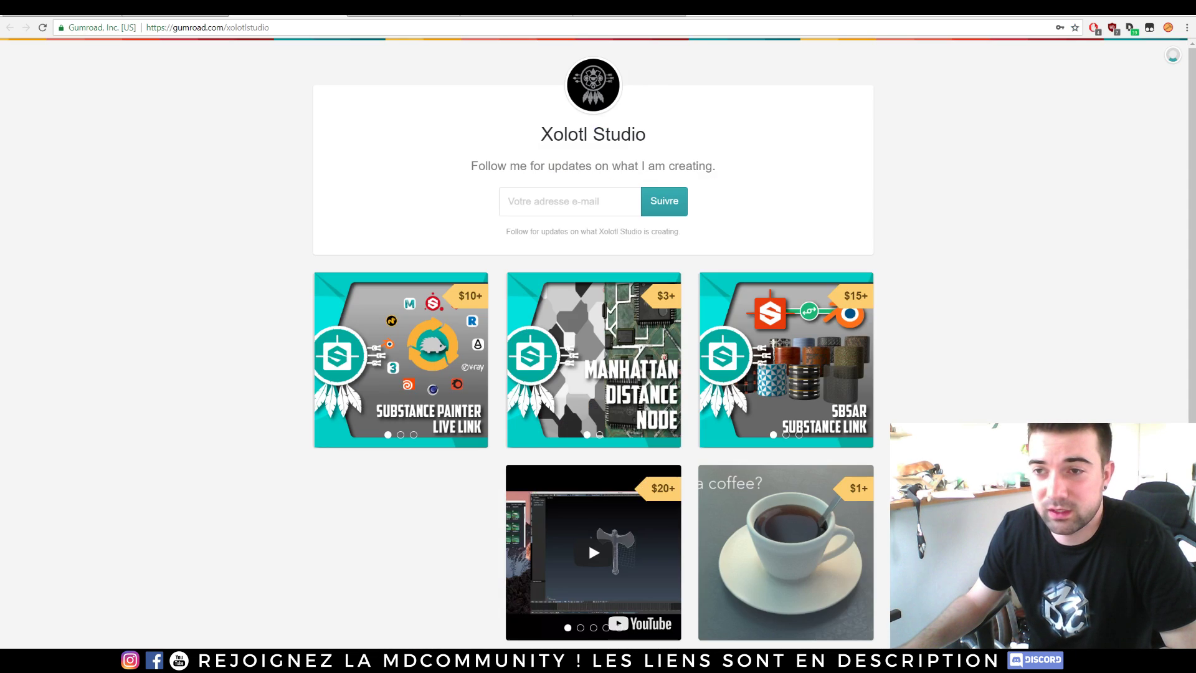
{"action": "left_click_drag", "start_coordinate": [542, 133], "coordinate": [710, 150]}
{"action": "left_click", "coordinate": [710, 149]}
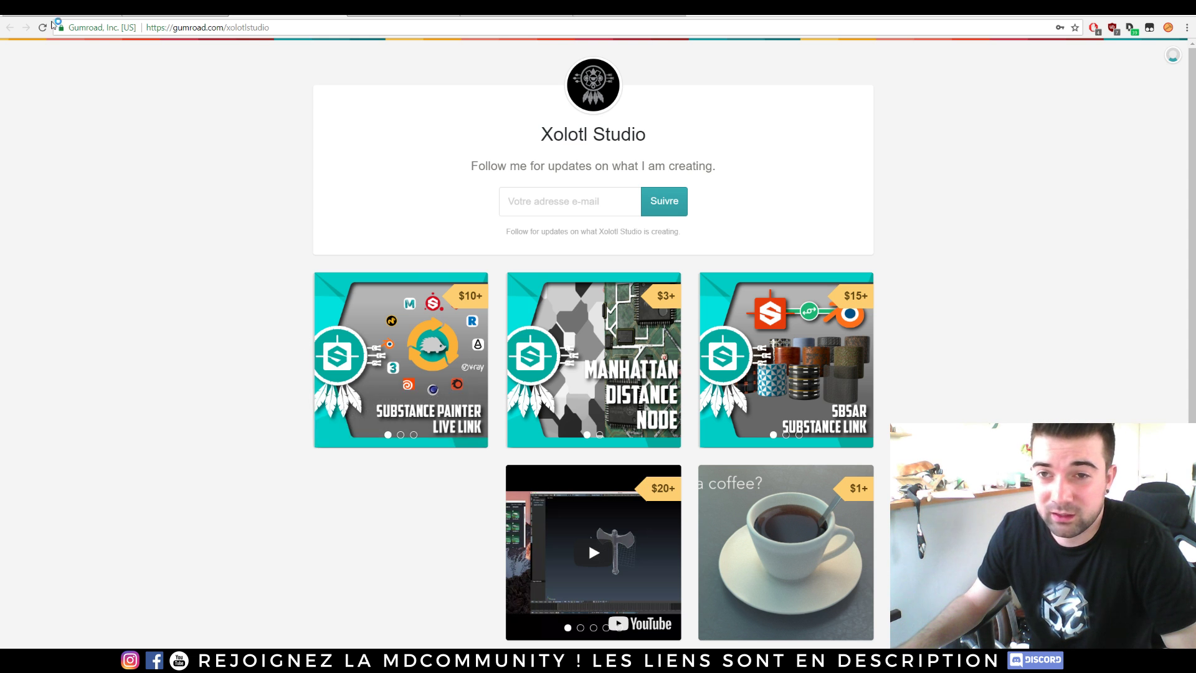
Switch to the French Motion Designers Community Facebook group and look through its recent member posts
{"action": "left_click", "coordinate": [63, 7]}
{"action": "scroll", "coordinate": [584, 217], "scroll_direction": "down", "scroll_amount": 6}
{"action": "scroll", "coordinate": [584, 217], "scroll_direction": "down", "scroll_amount": 15}
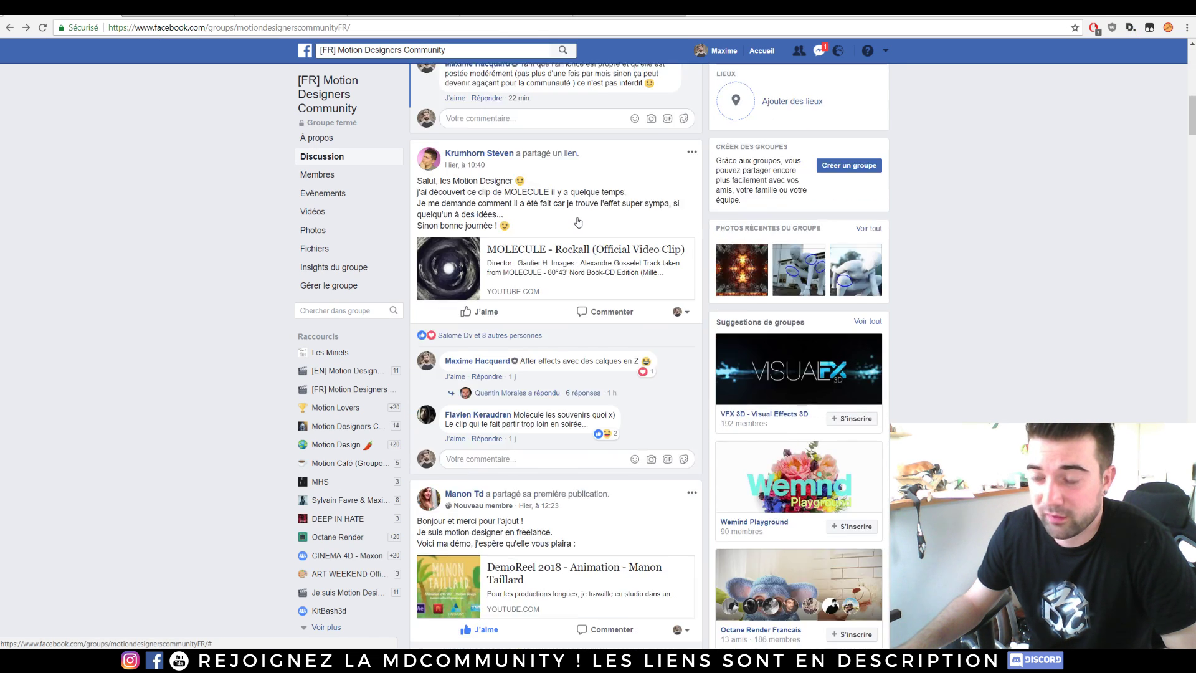
{"action": "scroll", "coordinate": [577, 218], "scroll_direction": "down", "scroll_amount": 15}
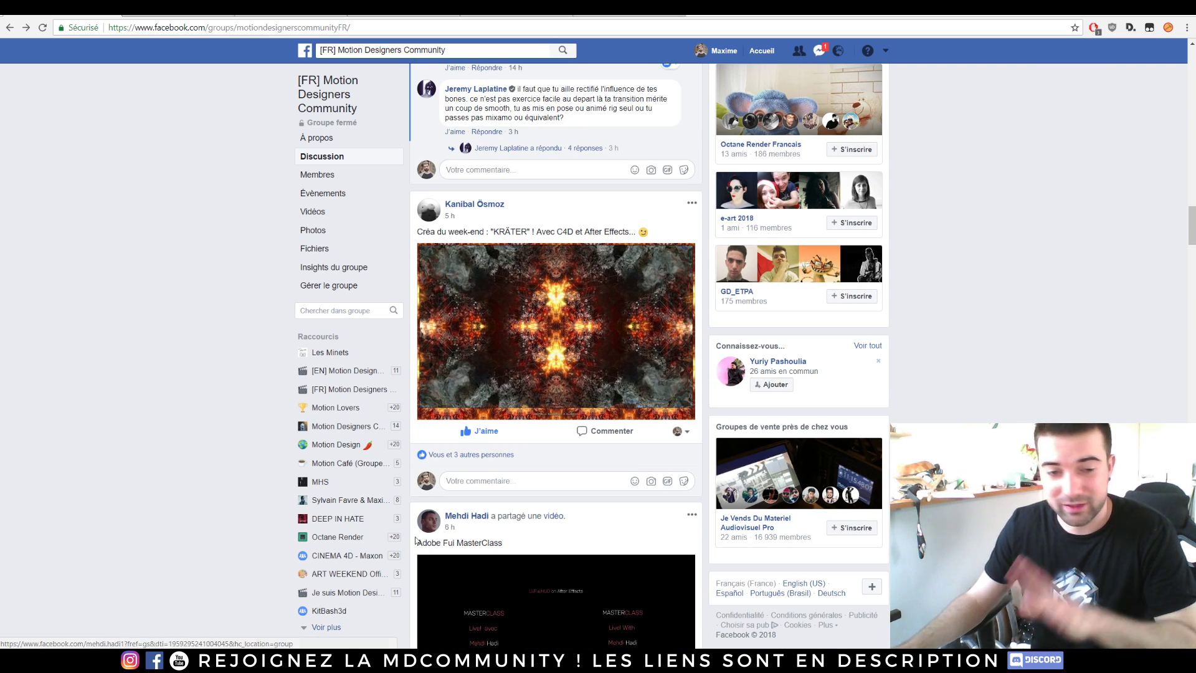
{"action": "scroll", "coordinate": [192, 315], "scroll_direction": "up", "scroll_amount": 10}
{"action": "scroll", "coordinate": [210, 277], "scroll_direction": "up", "scroll_amount": 10}
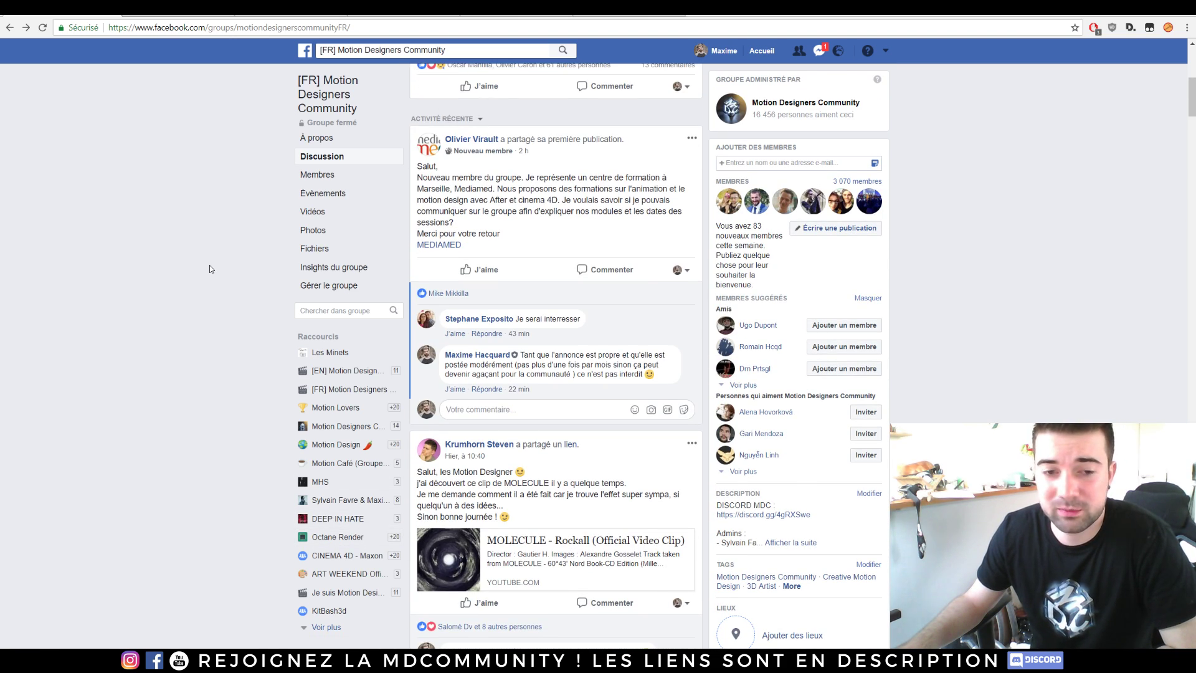
Switch to the Motion Designers Community YouTube channel and show the next set of videos under Advanced Cinema 4D Tutorials
{"action": "left_click", "coordinate": [161, 8]}
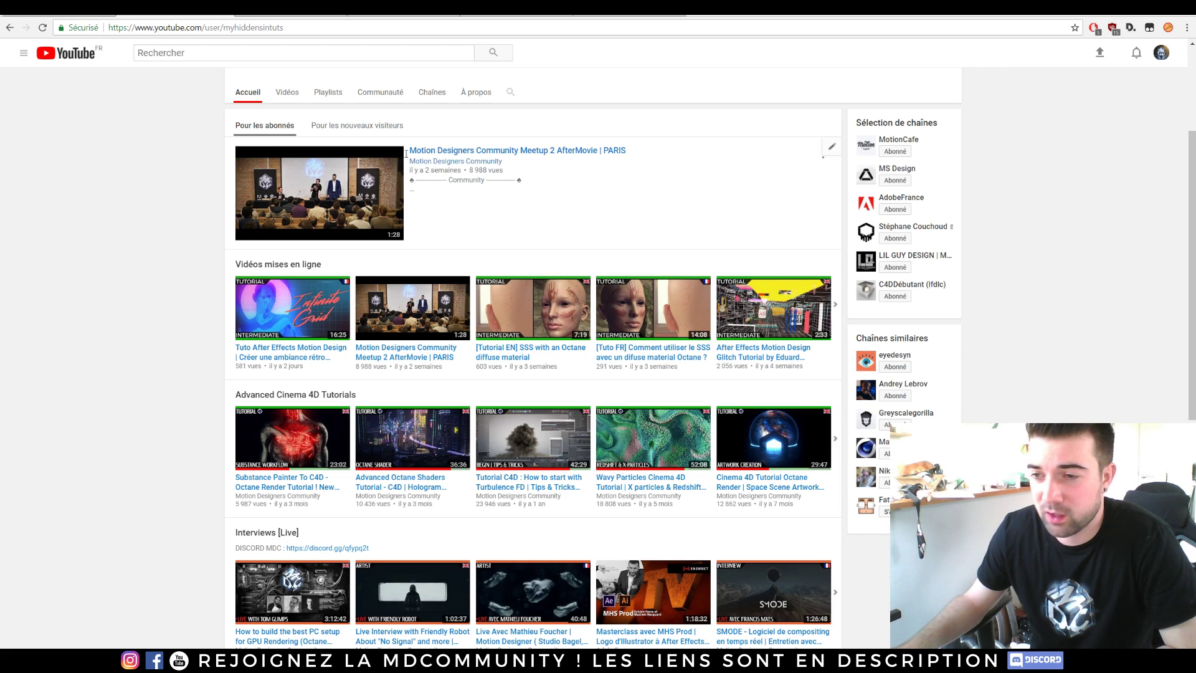
{"action": "scroll", "coordinate": [399, 162], "scroll_direction": "down", "scroll_amount": 3}
{"action": "scroll", "coordinate": [382, 186], "scroll_direction": "up", "scroll_amount": 5}
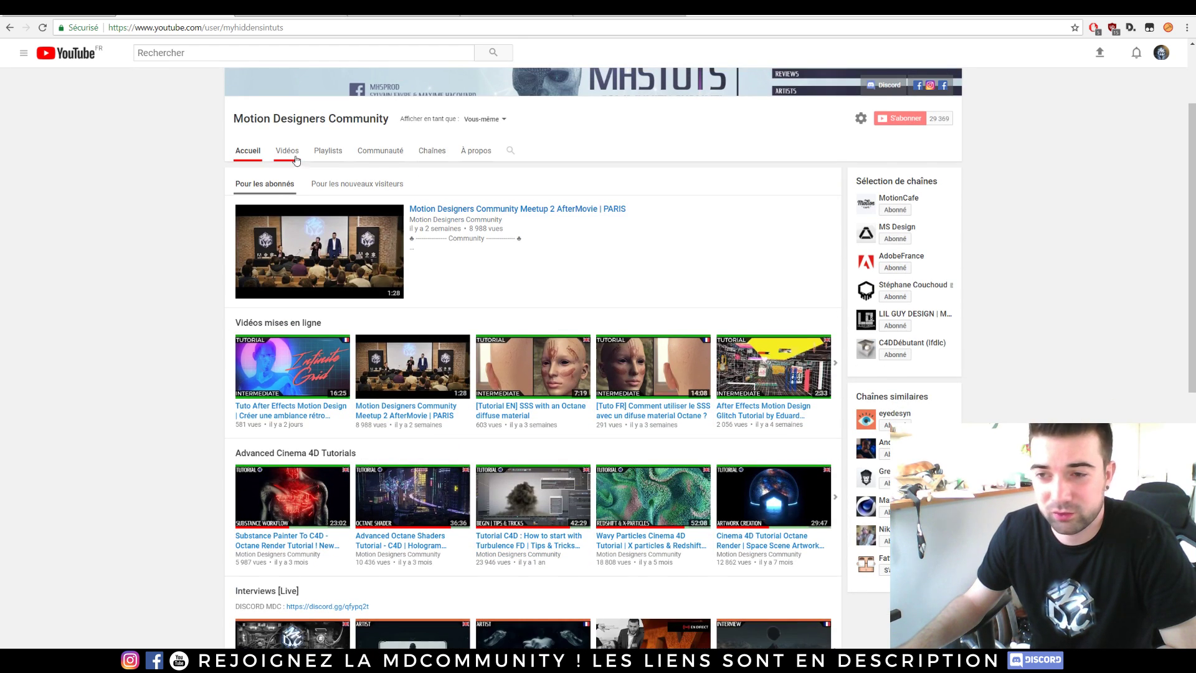
{"action": "scroll", "coordinate": [299, 415], "scroll_direction": "down", "scroll_amount": 1}
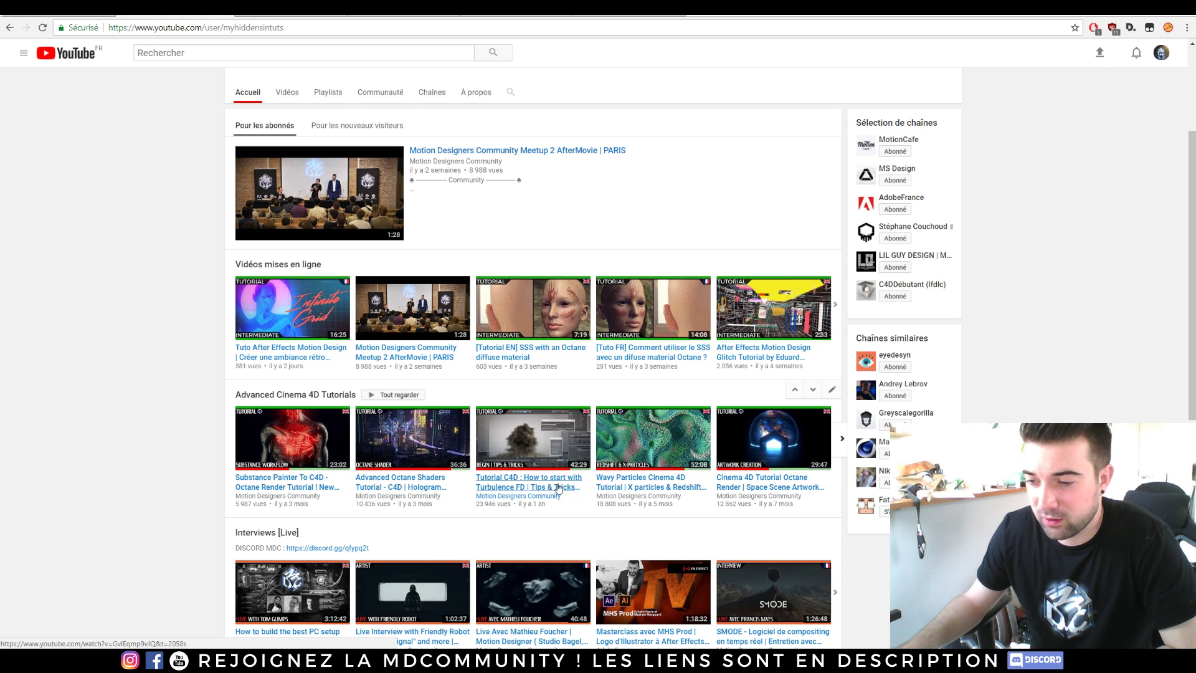
{"action": "left_click", "coordinate": [843, 441]}
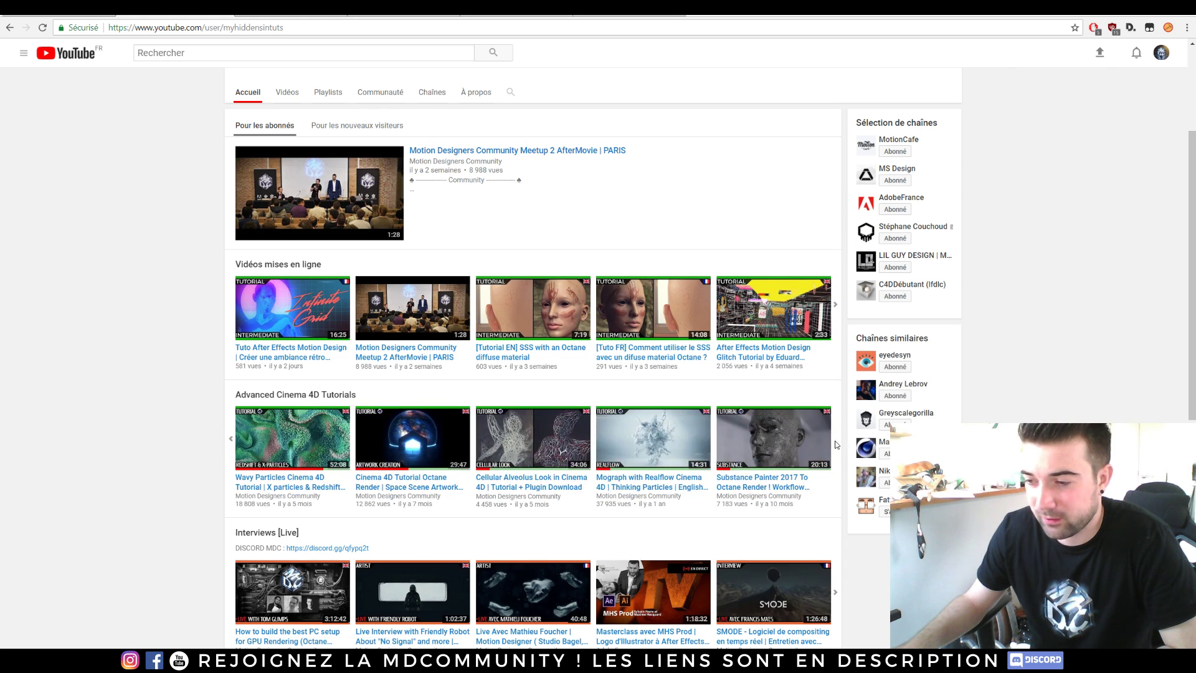
Look through the channel's Interviews, Cinema 4D Tutorials and After Effects Tutorials rows, paging the two tutorial rows forward, and return near the page top
{"action": "scroll", "coordinate": [677, 449], "scroll_direction": "down", "scroll_amount": 4}
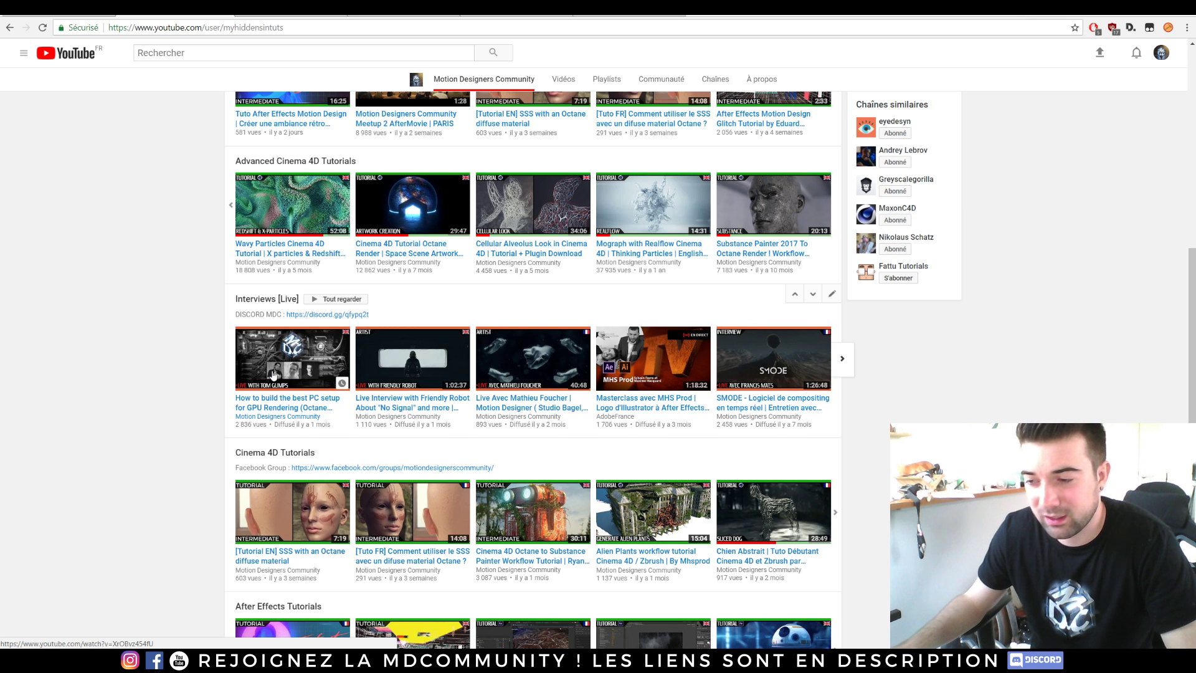
{"action": "scroll", "coordinate": [273, 374], "scroll_direction": "down", "scroll_amount": 3}
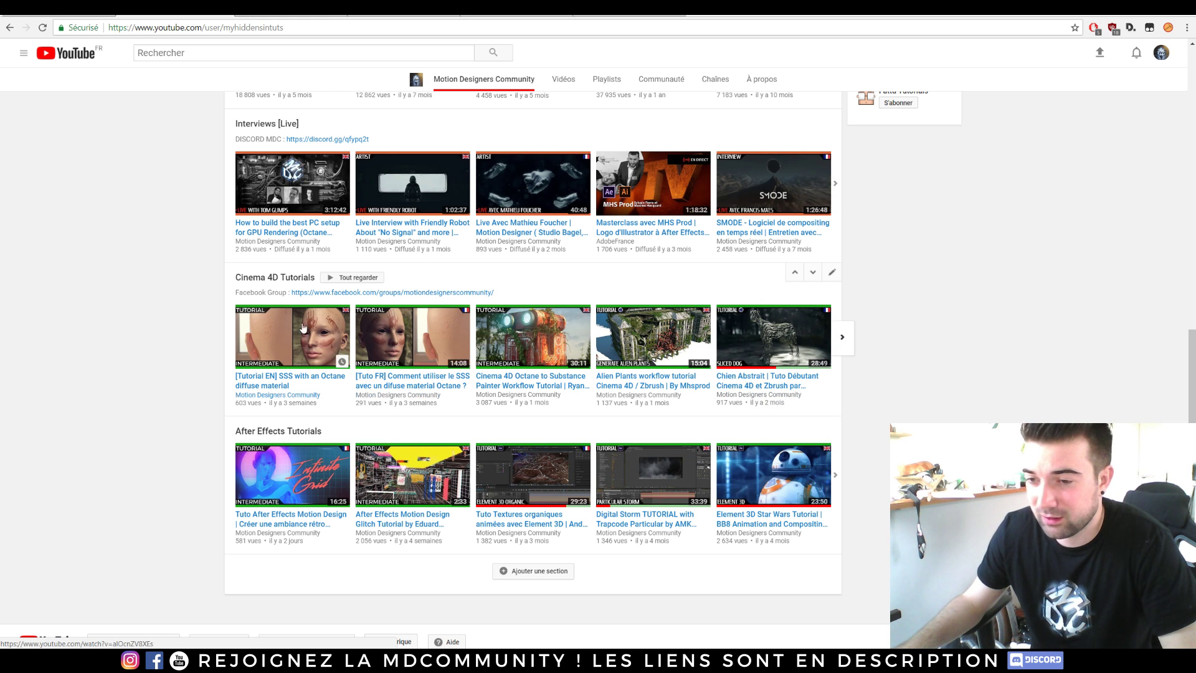
{"action": "left_click", "coordinate": [842, 337]}
{"action": "left_click", "coordinate": [841, 341]}
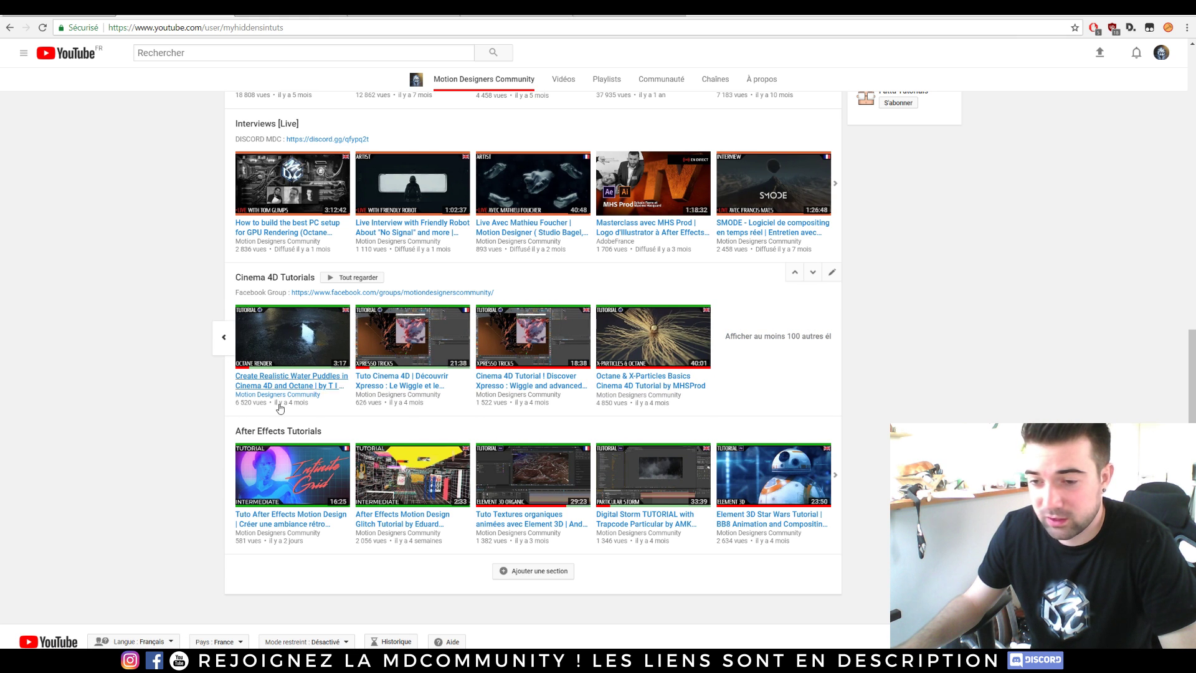
{"action": "scroll", "coordinate": [419, 457], "scroll_direction": "down", "scroll_amount": 1}
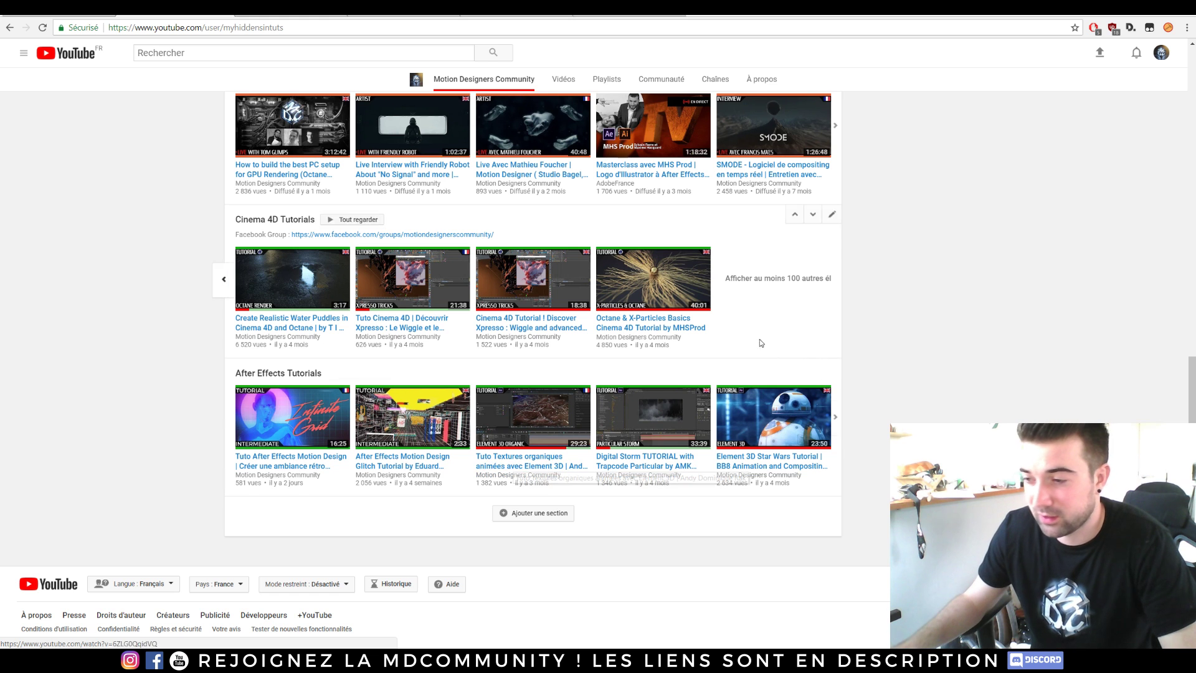
{"action": "left_click", "coordinate": [842, 418]}
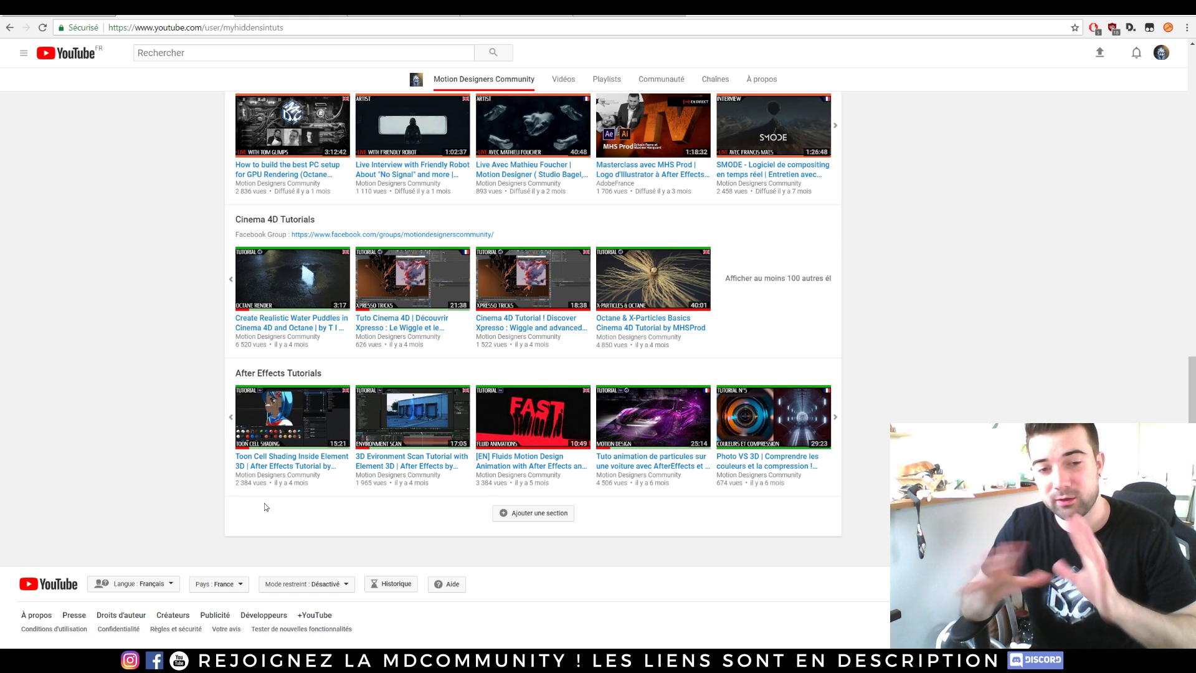
{"action": "scroll", "coordinate": [265, 507], "scroll_direction": "up", "scroll_amount": 15}
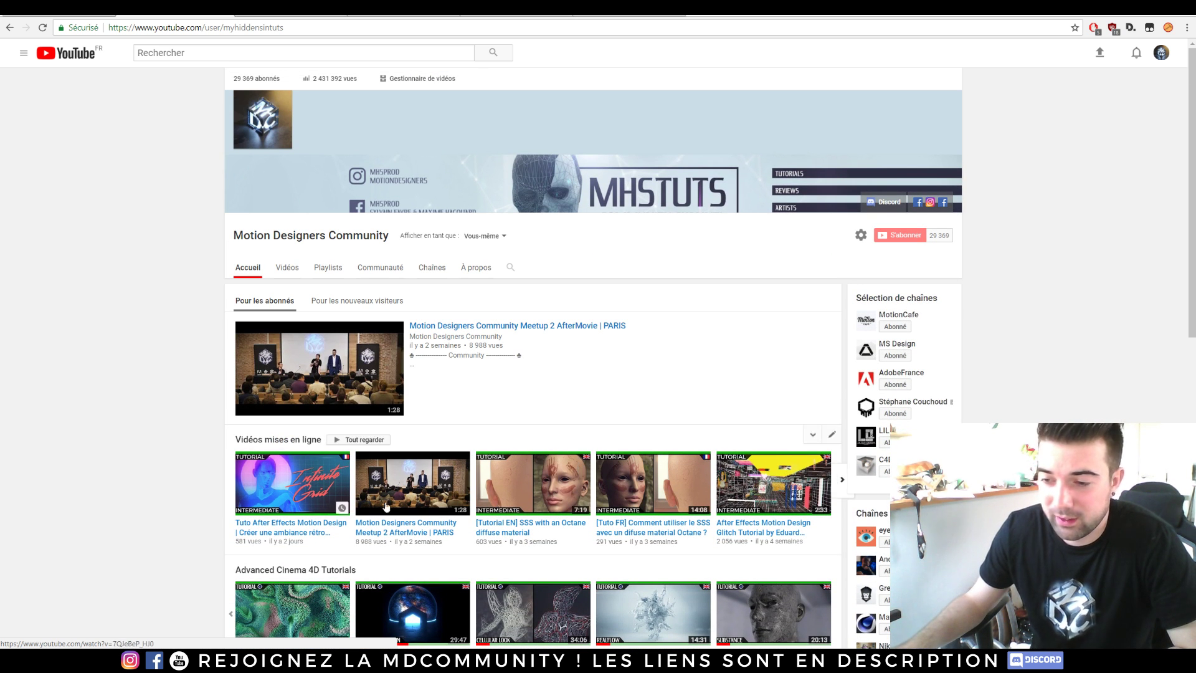
{"action": "scroll", "coordinate": [511, 512], "scroll_direction": "down", "scroll_amount": 1}
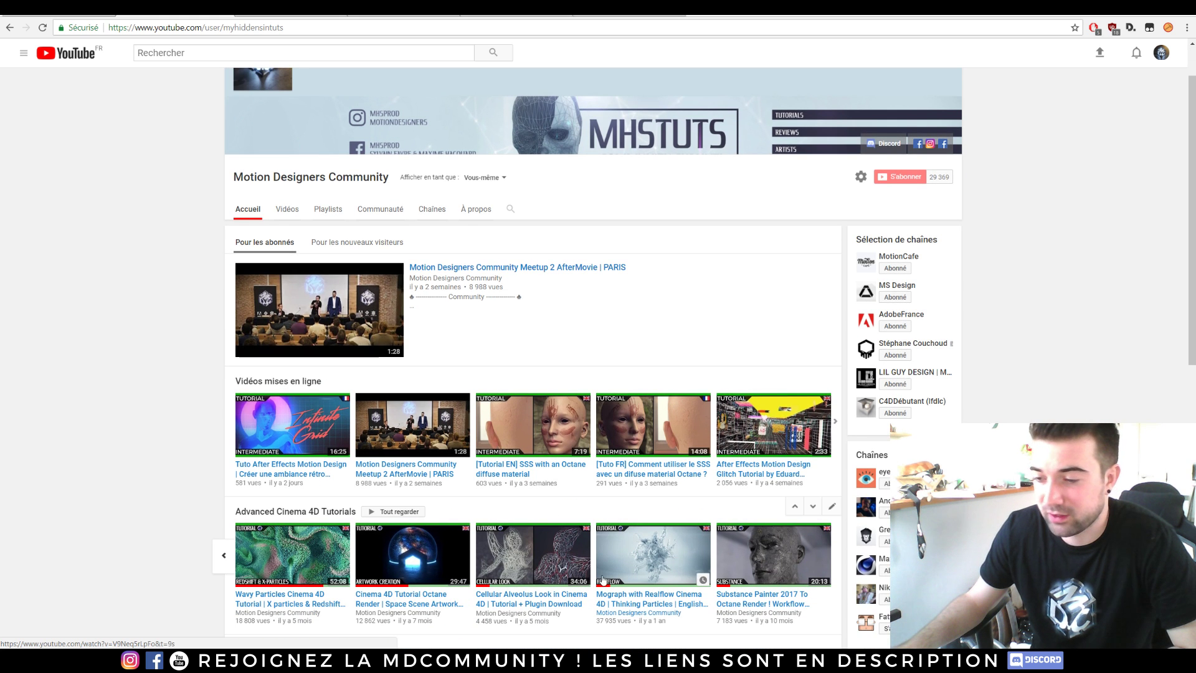